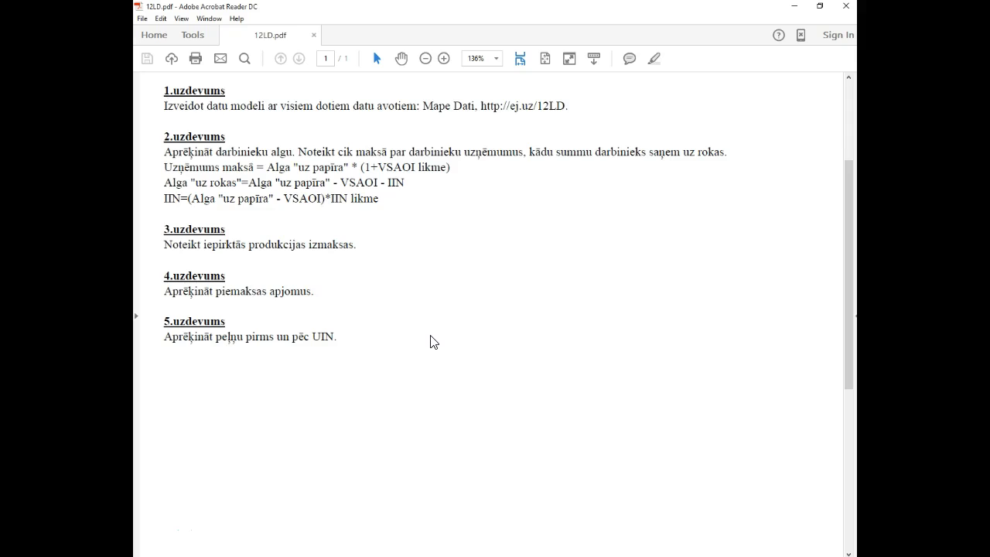
Review the five tasks in the 12LD.pdf assignment, covering the data model, wages, product costs, bonuses and profit
scroll(429, 340, "up", 2)
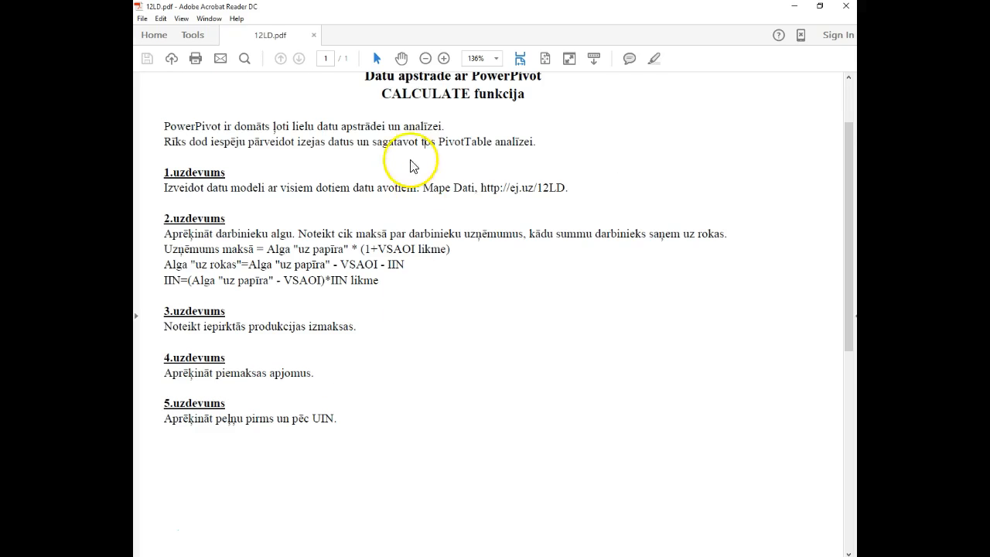
left_click_drag(426, 98, 518, 99)
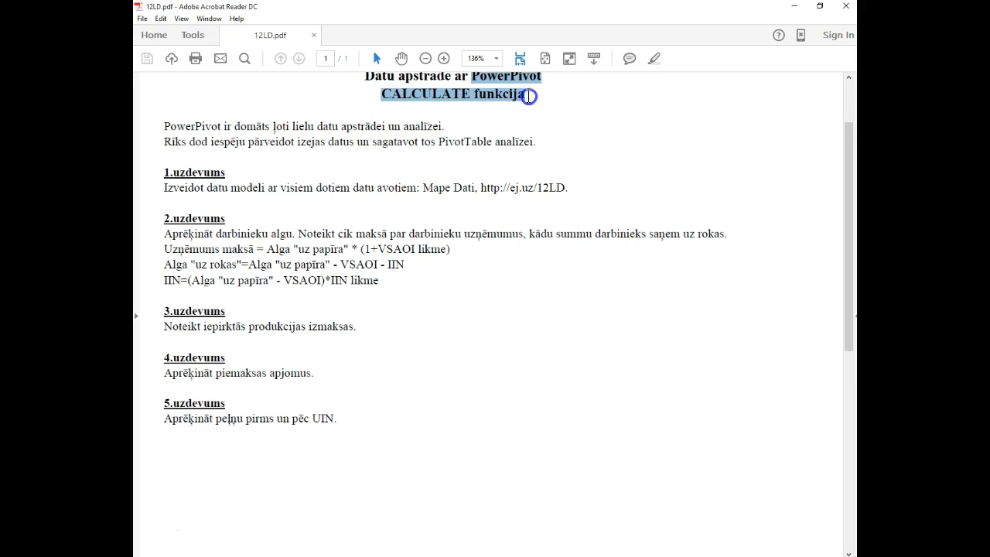
left_click(529, 96)
scroll(401, 366, "down", 1)
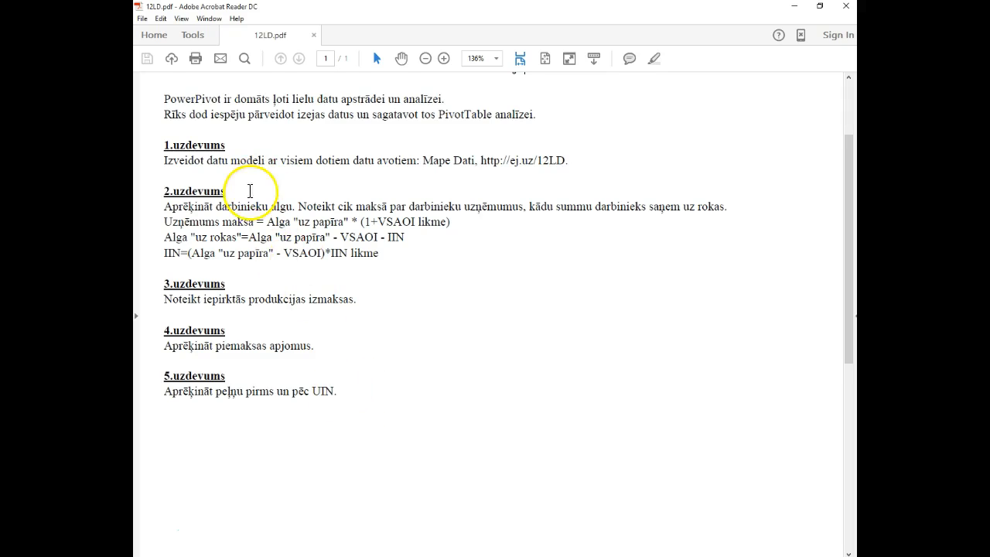
left_click_drag(217, 393, 246, 398)
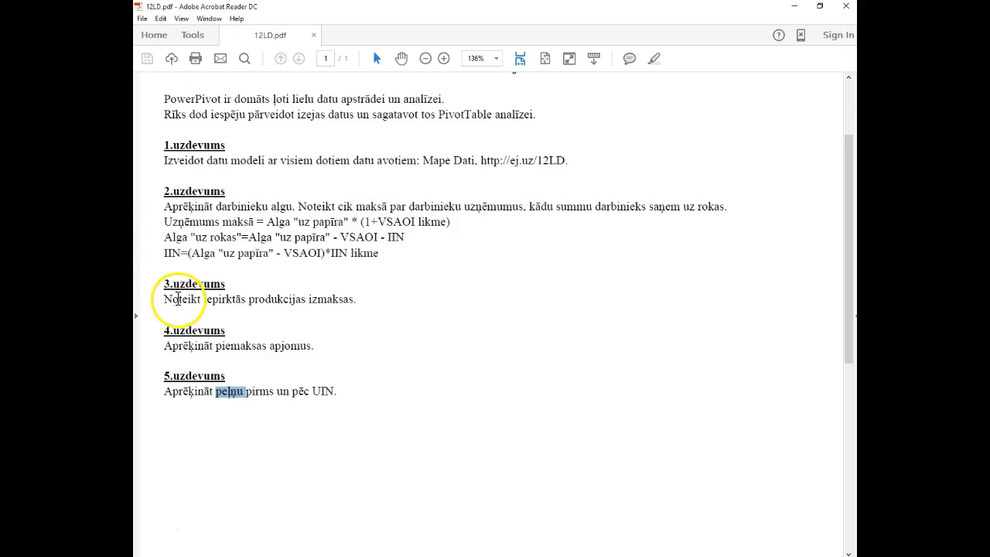
left_click_drag(250, 301, 385, 308)
left_click(330, 337)
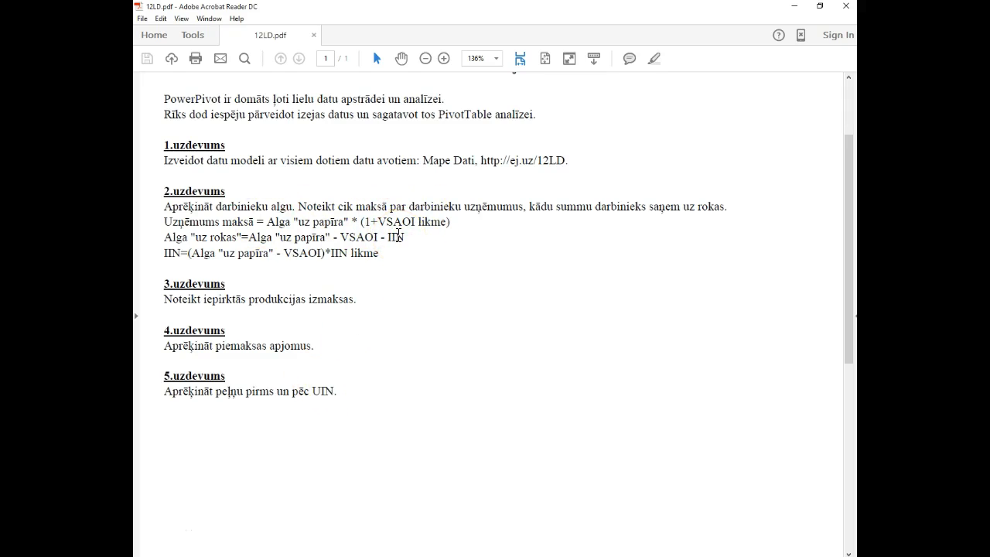
Switch to the Darbs workbook in Excel and examine the Plan sheet's table layouts, including the product fields Prod_Name, Price_per_pcs and Prod_ID
key("alt+Tab")
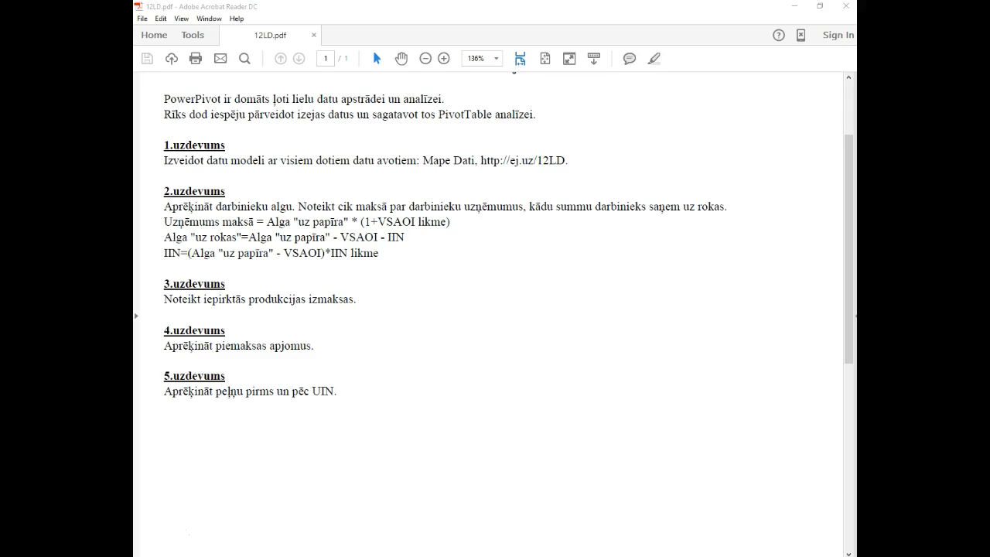
left_click_drag(528, 11, 527, 4)
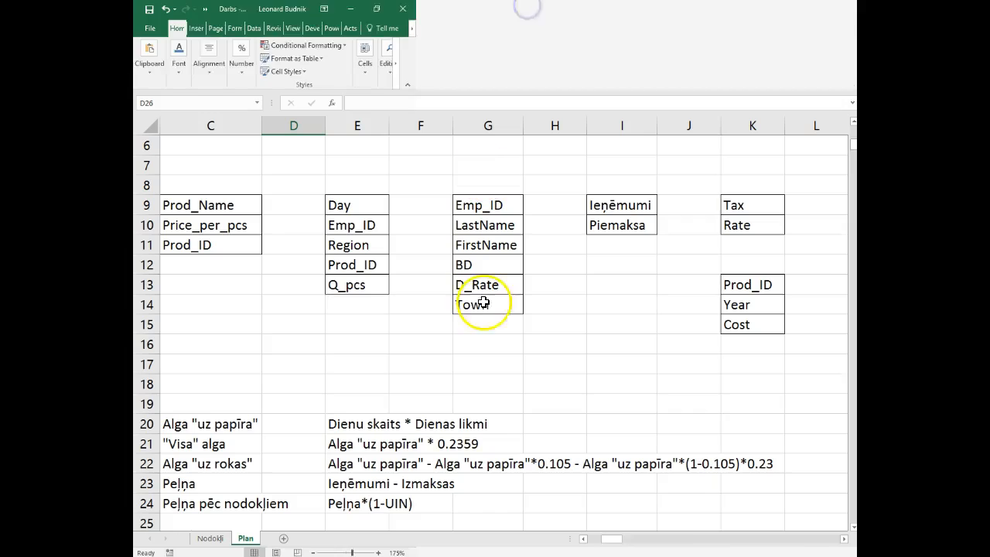
left_click(266, 343)
left_click_drag(184, 190, 771, 325)
left_click(411, 348)
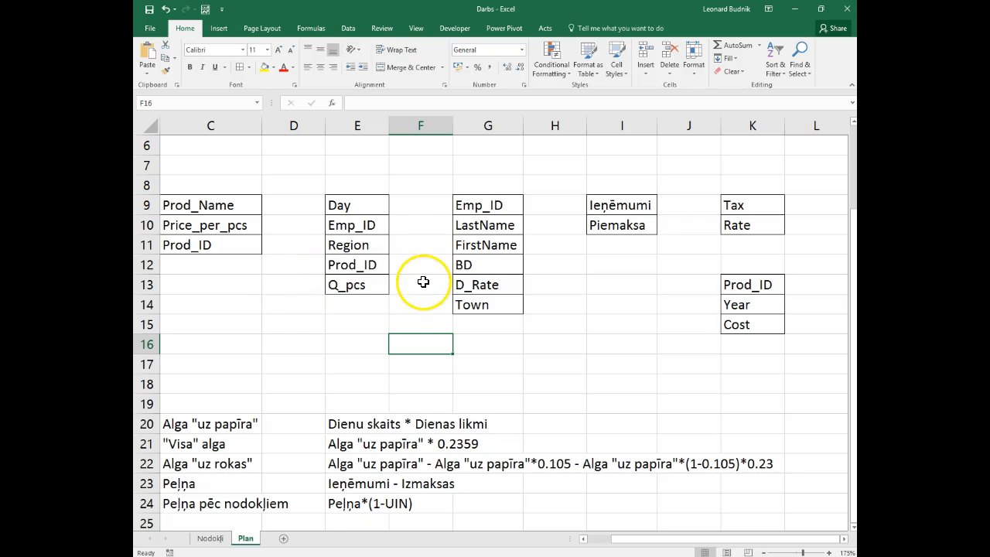
left_click_drag(237, 204, 237, 236)
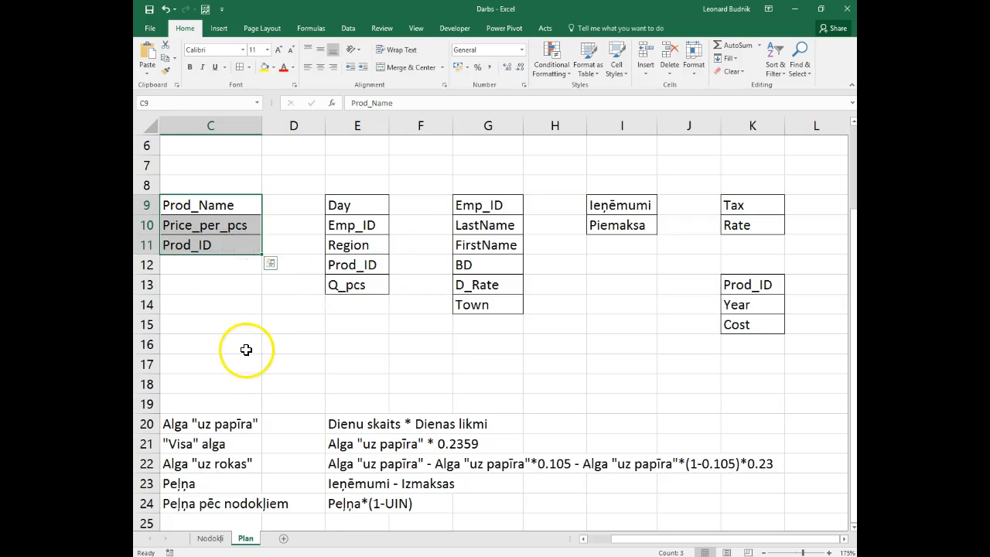
left_click(194, 199)
left_click(194, 223)
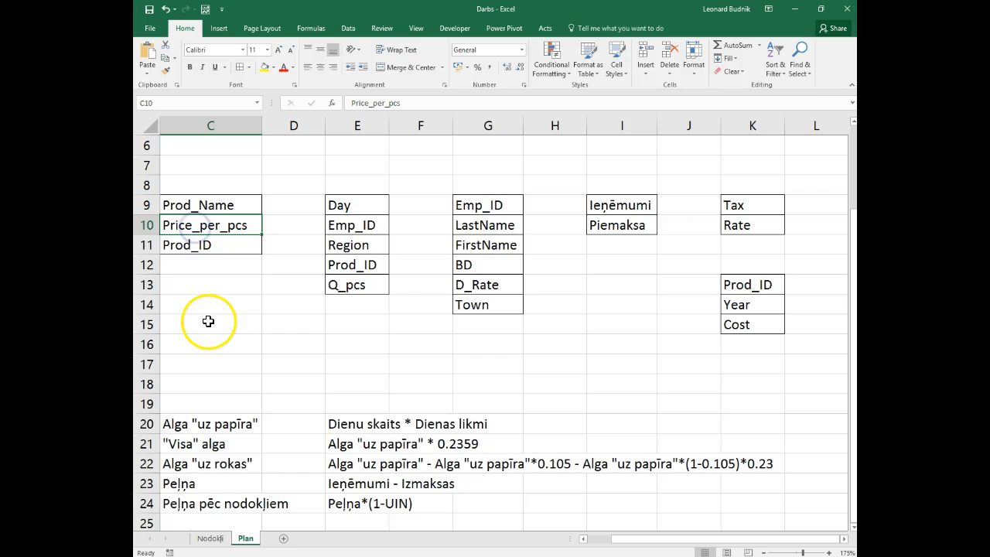
left_click(192, 236)
left_click(194, 252)
left_click_drag(204, 206, 210, 245)
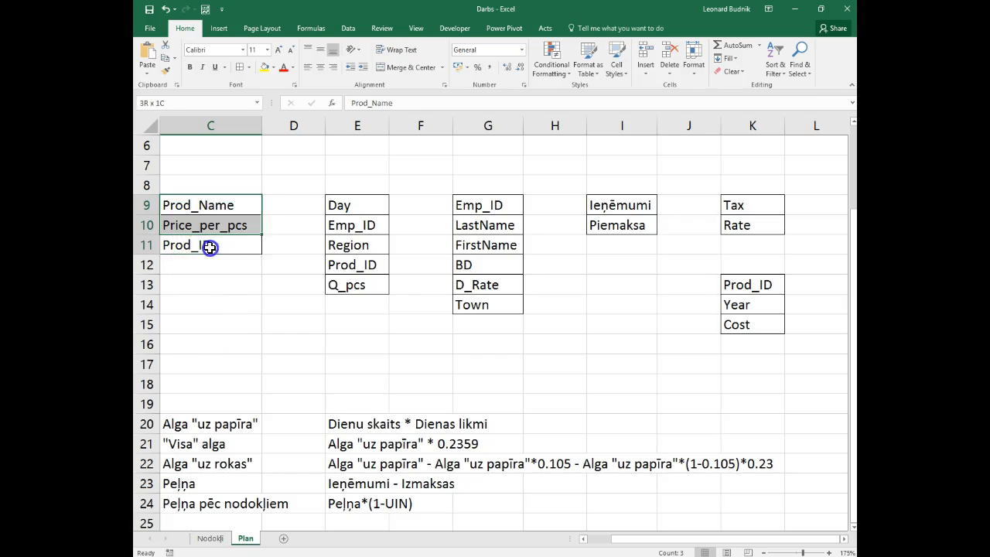
Examine the sales table's fields on the Plan sheet: Day, Emp_ID, Region, Prod_ID and Q_pcs
left_click_drag(331, 203, 360, 289)
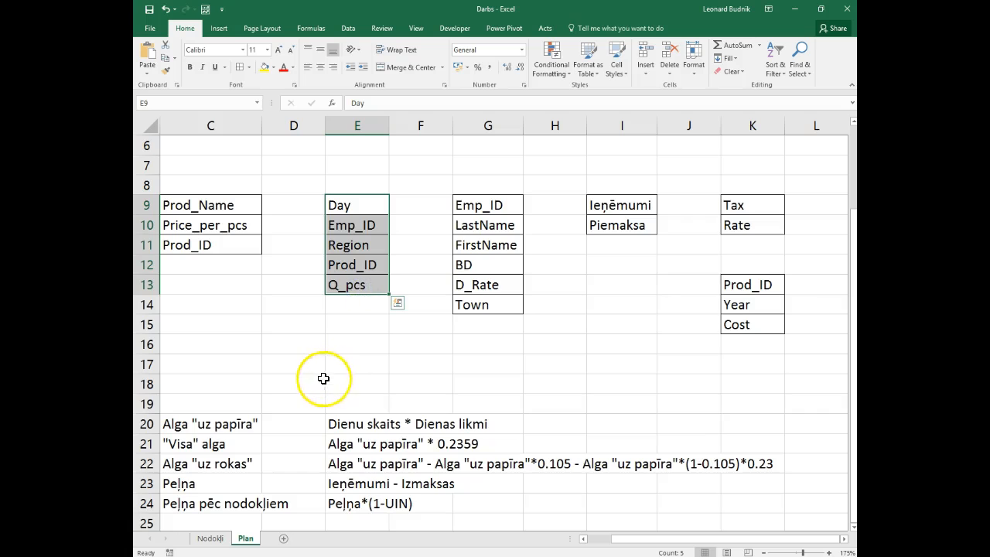
left_click(356, 209)
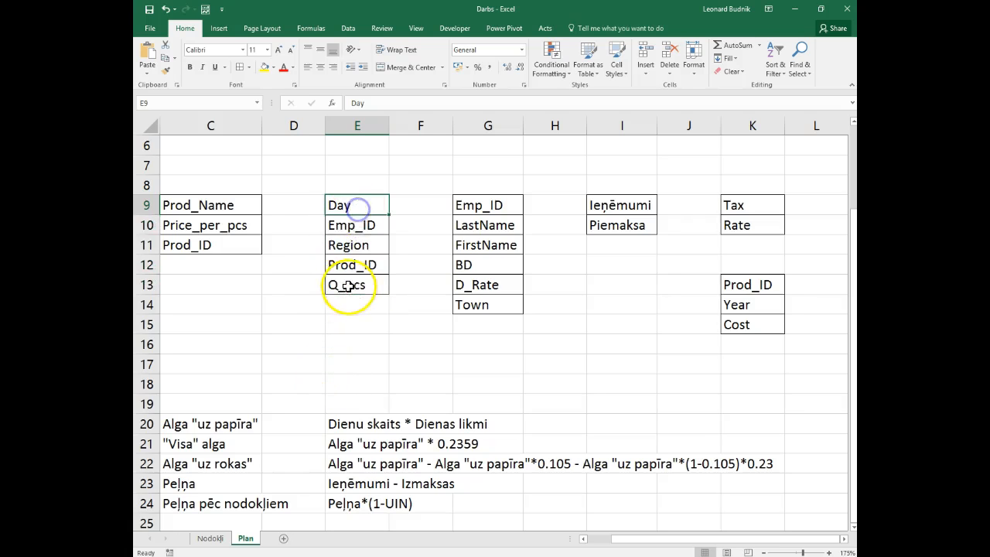
left_click(360, 226)
left_click(348, 246)
left_click(343, 266)
left_click(336, 293)
Examine the employee table's fields on the Plan sheet, from Emp_ID and the name fields through BD, D_Rate and Town
left_click_drag(475, 206, 488, 311)
left_click(491, 203)
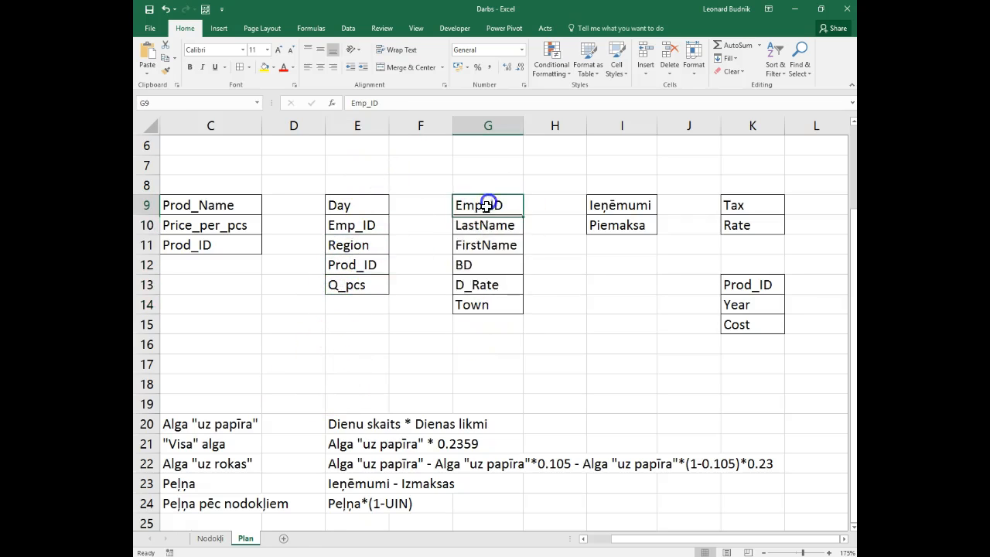
left_click(487, 225)
left_click(487, 245)
left_click(481, 264)
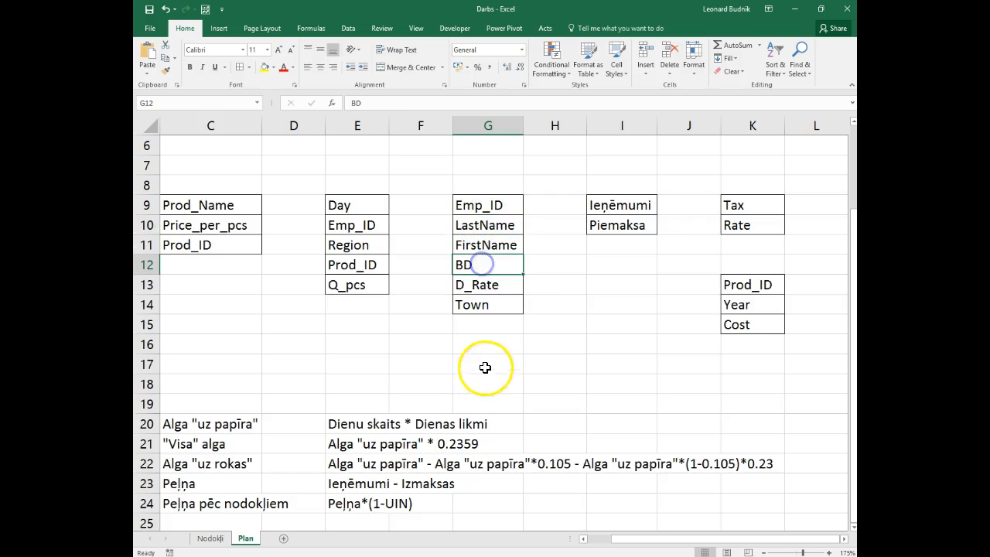
left_click(499, 281)
left_click(490, 301)
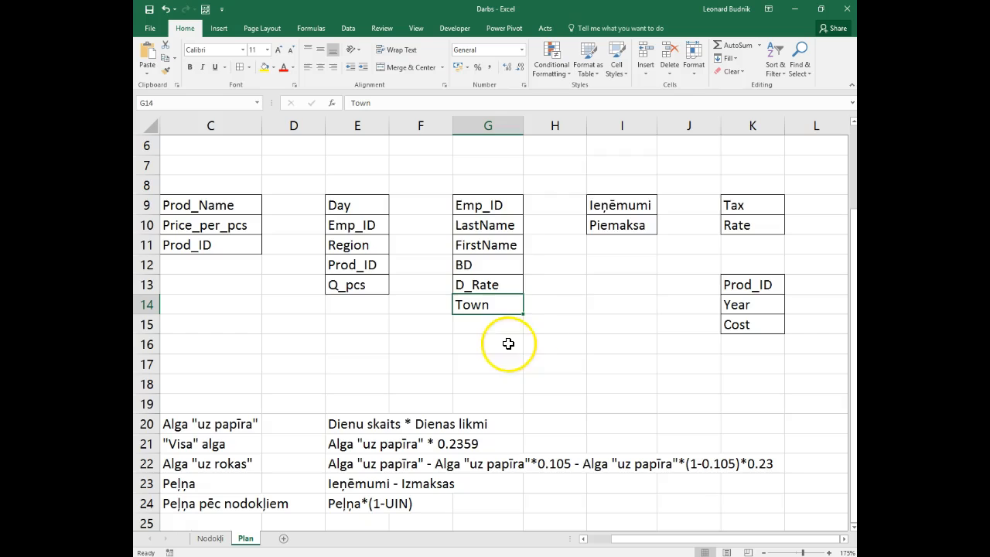
Examine the remaining Plan sheet tables: Ieņēmumi and Piemaksa, Tax and Rate, and Prod_ID, Year and Cost
left_click_drag(618, 204, 627, 231)
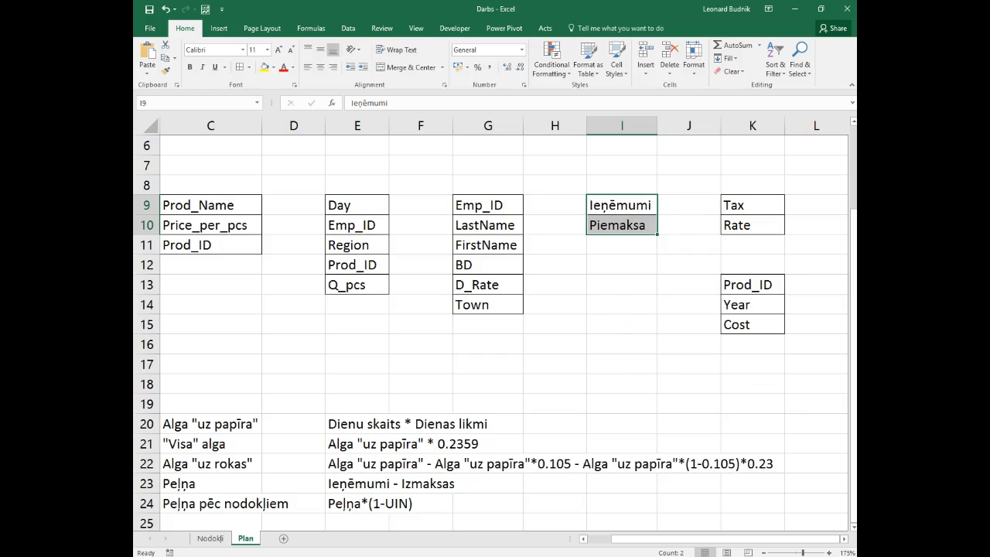
left_click_drag(735, 205, 743, 226)
left_click_drag(747, 281, 747, 345)
left_click(708, 203)
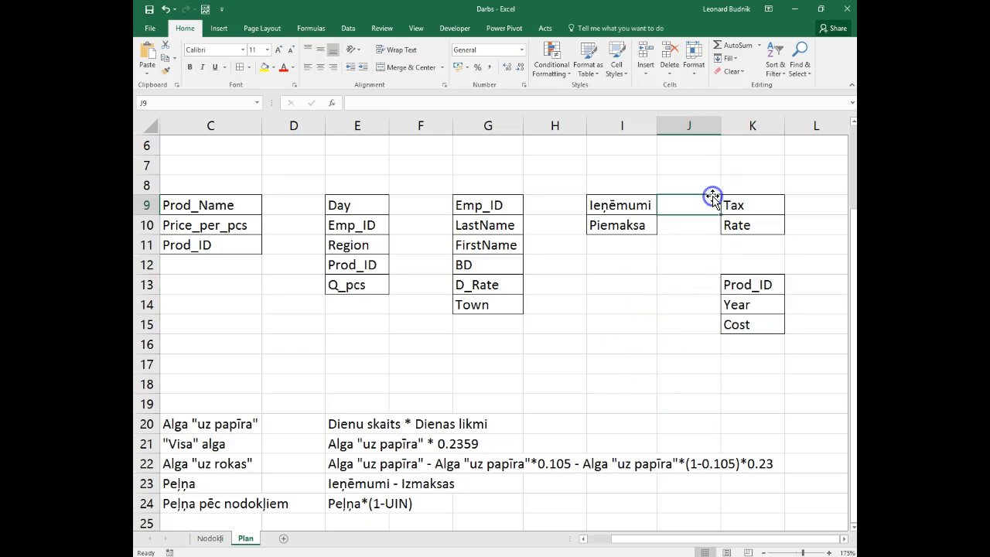
Switch to the browser, review the product price table on the 12LD.html page, and close the page
left_click_drag(857, 70, 630, 6)
left_click(205, 108)
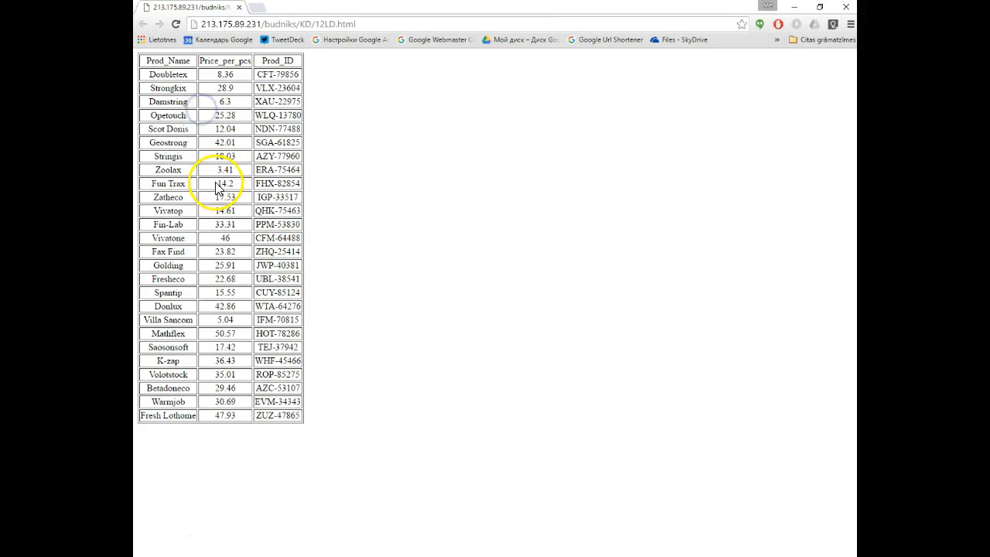
left_click_drag(221, 75, 242, 406)
left_click(240, 406)
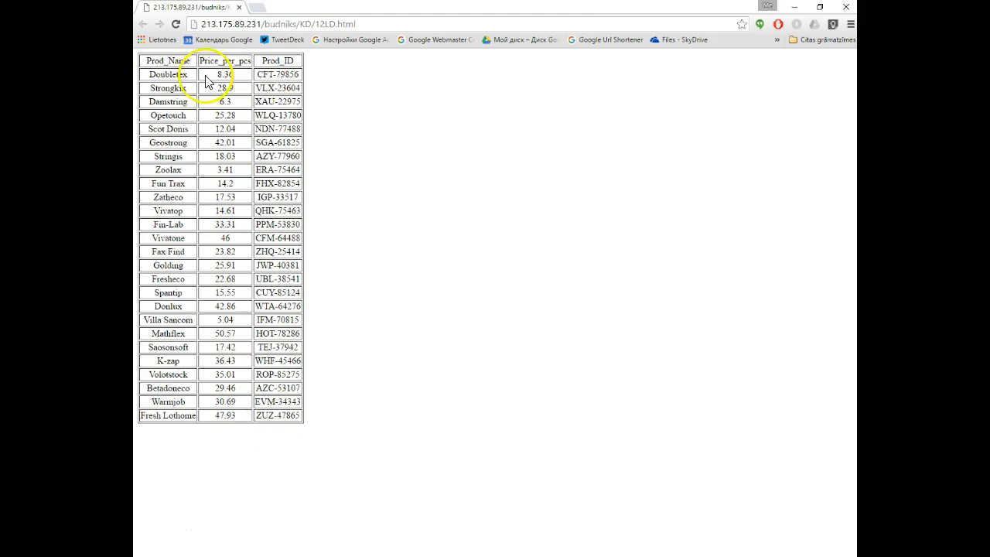
left_click(240, 8)
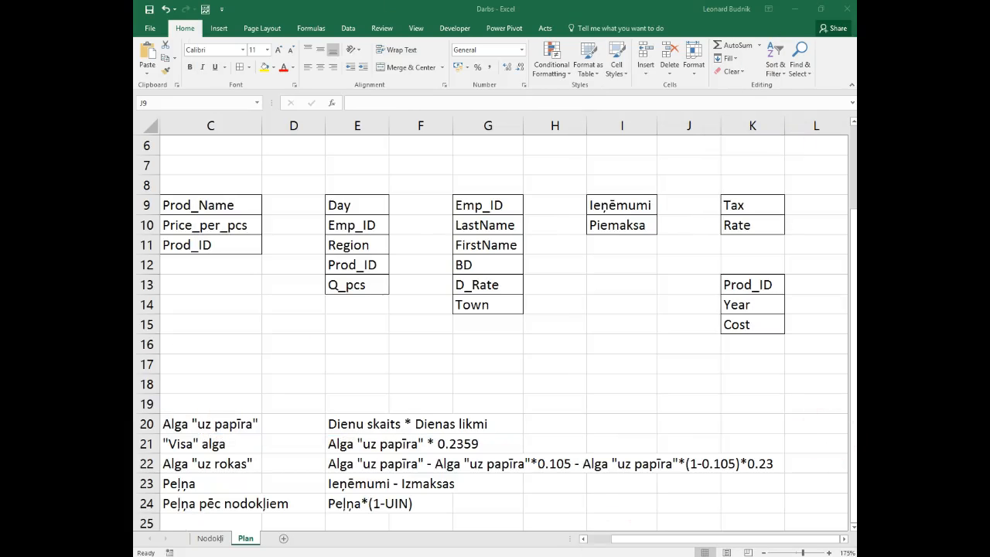
Switch to the Izmaksas file in Notepad, examine its Prod_ID, Year and Cost values, and put the window away
left_click_drag(630, 554, 557, 1)
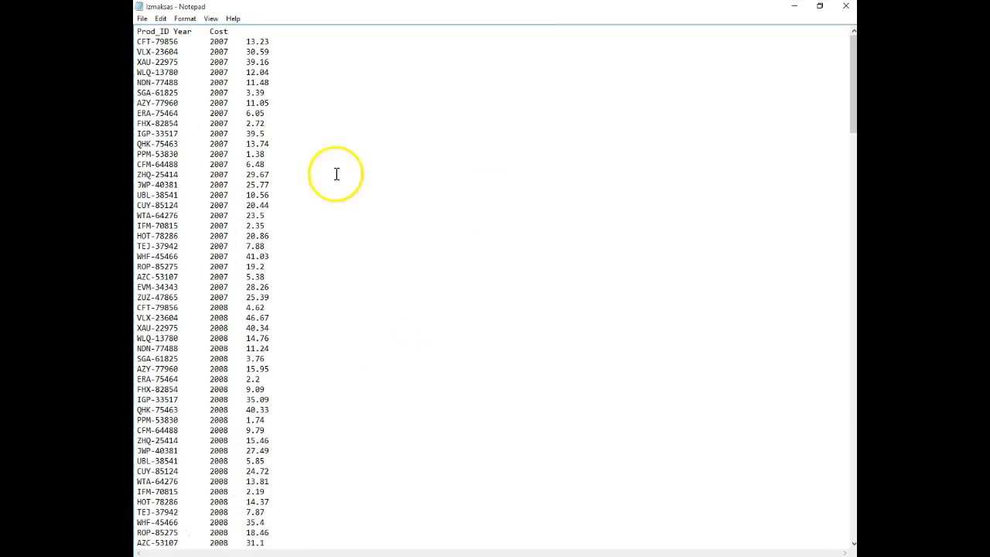
double_click(155, 41)
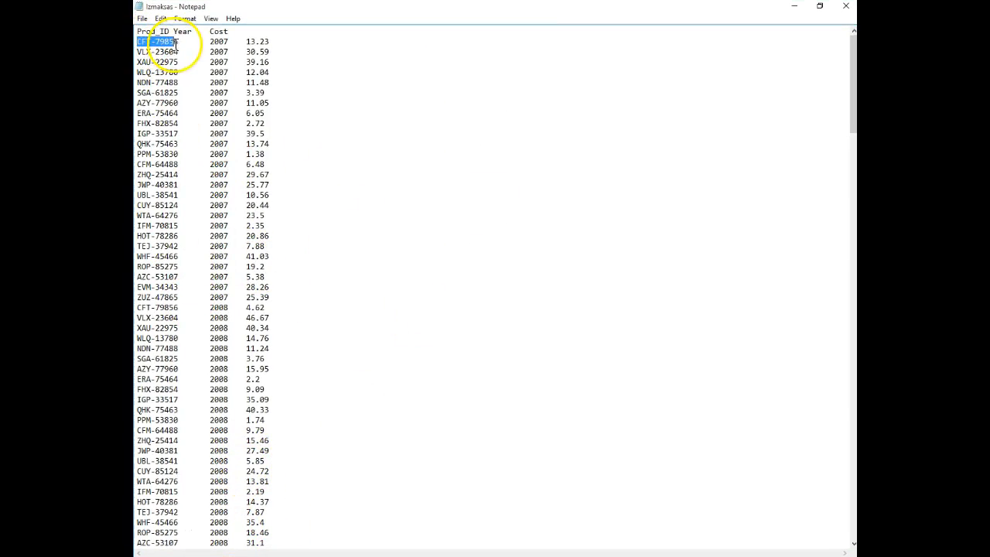
double_click(219, 41)
double_click(257, 41)
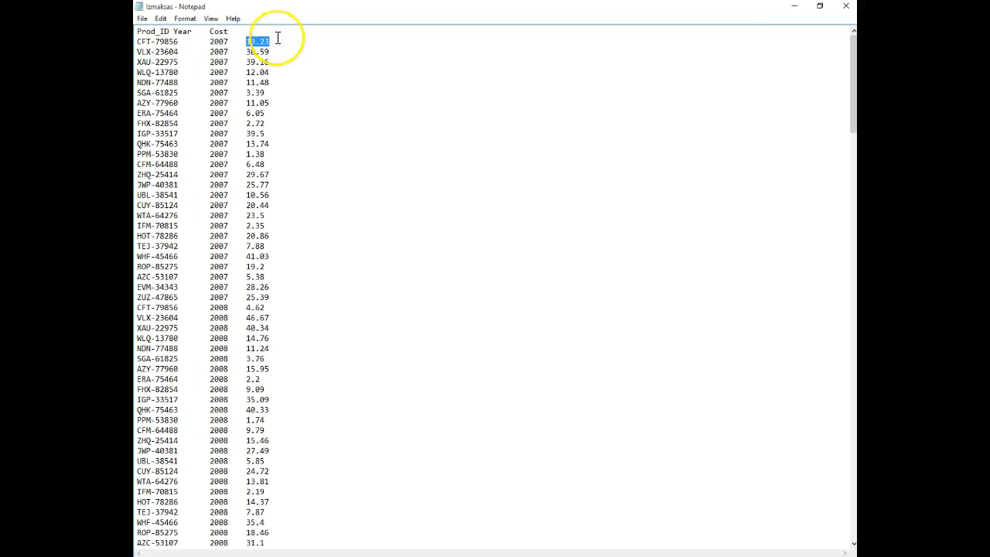
double_click(159, 41)
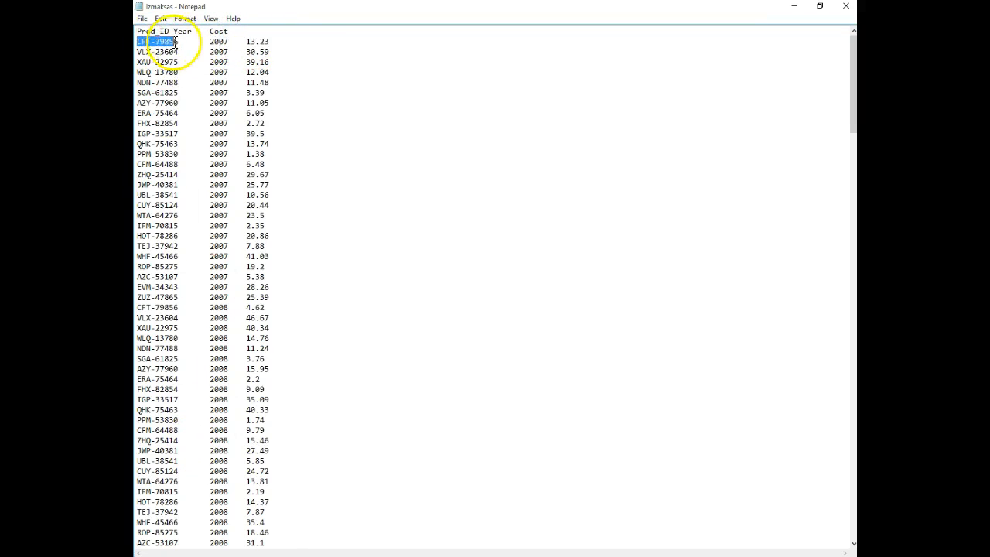
double_click(219, 41)
double_click(267, 41)
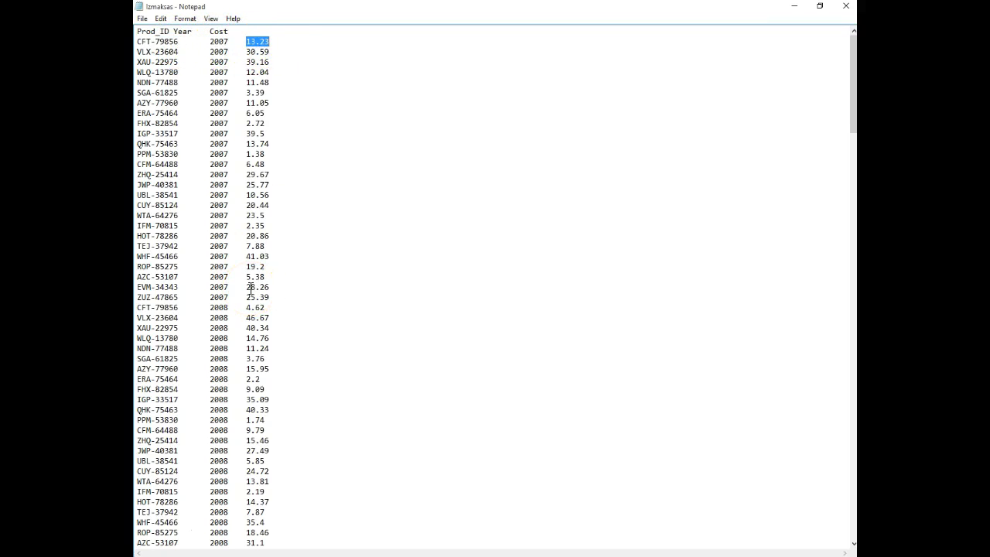
key("super+Down")
key("super+Down")
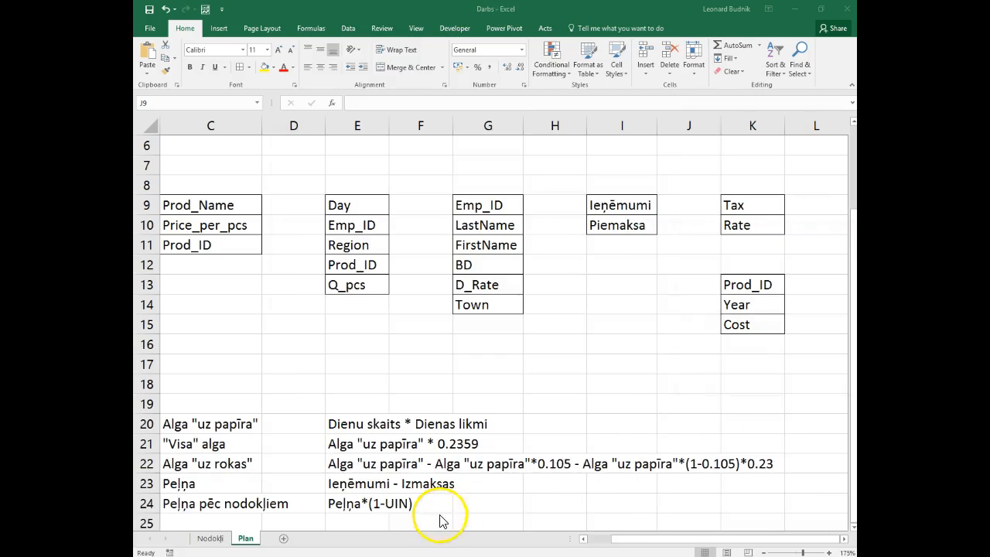
Bring up the Darb workbook in Excel and examine the employee records on the Darbinieki sheet
key("super+shift+Right")
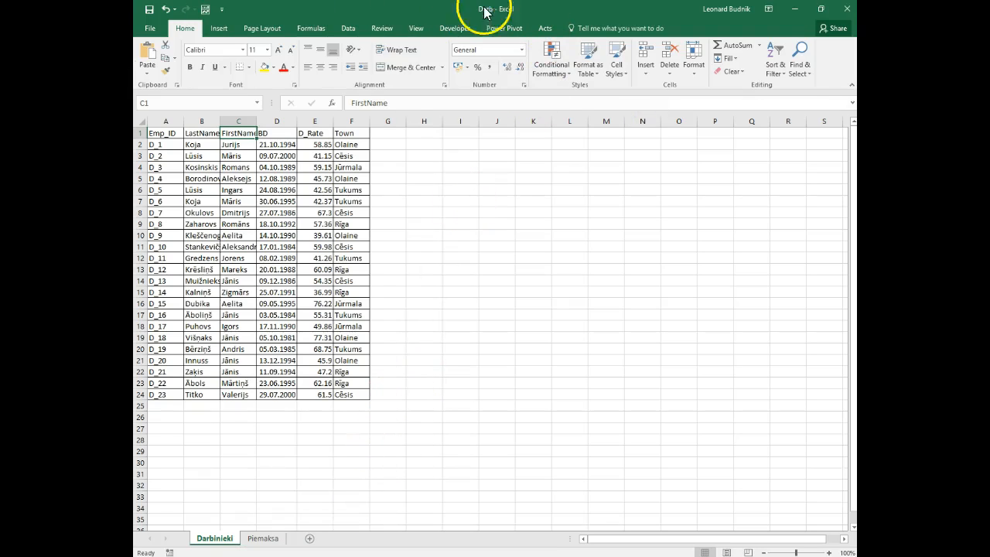
left_click_drag(166, 135, 347, 384)
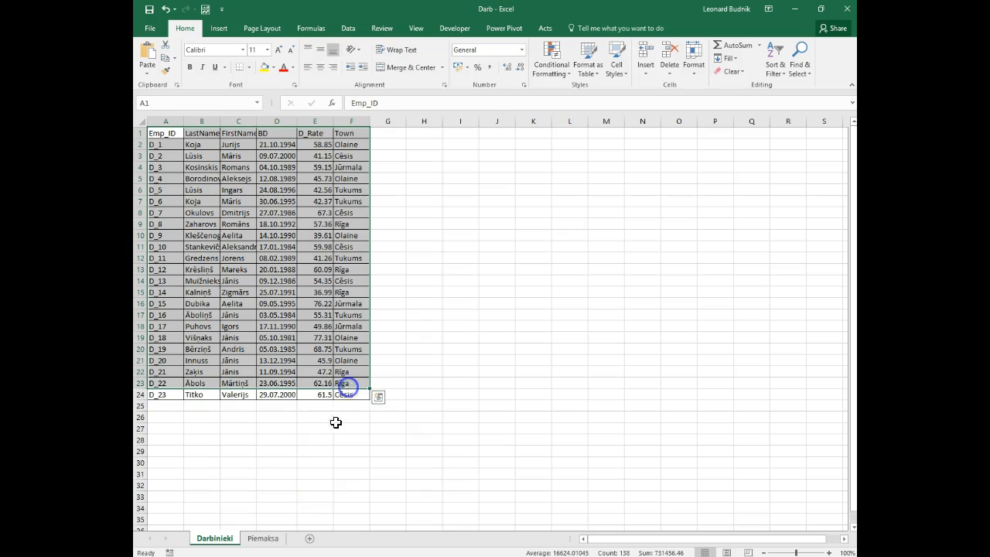
left_click(278, 294)
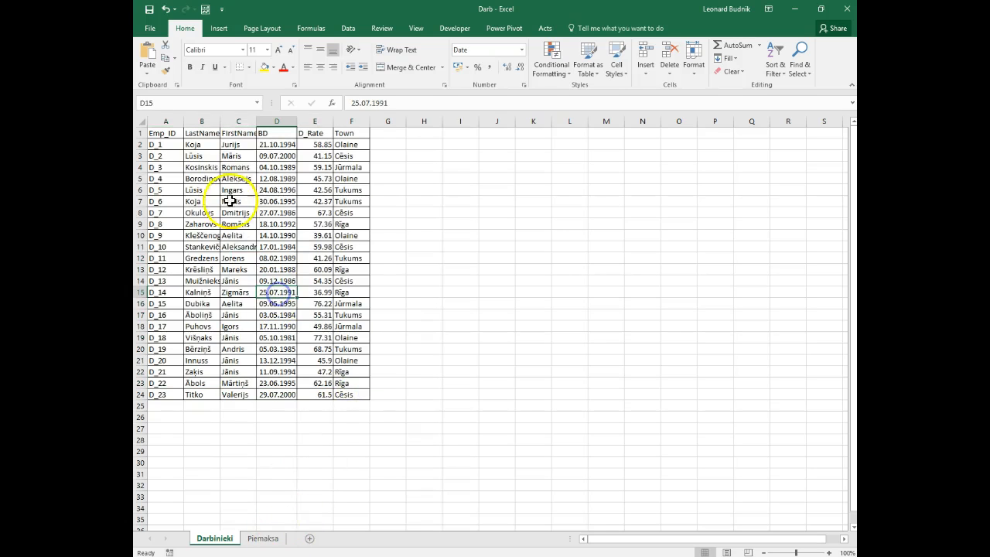
Examine the income thresholds and bonus percentages on the Piemaksa sheet of the Darb workbook
left_click(262, 539)
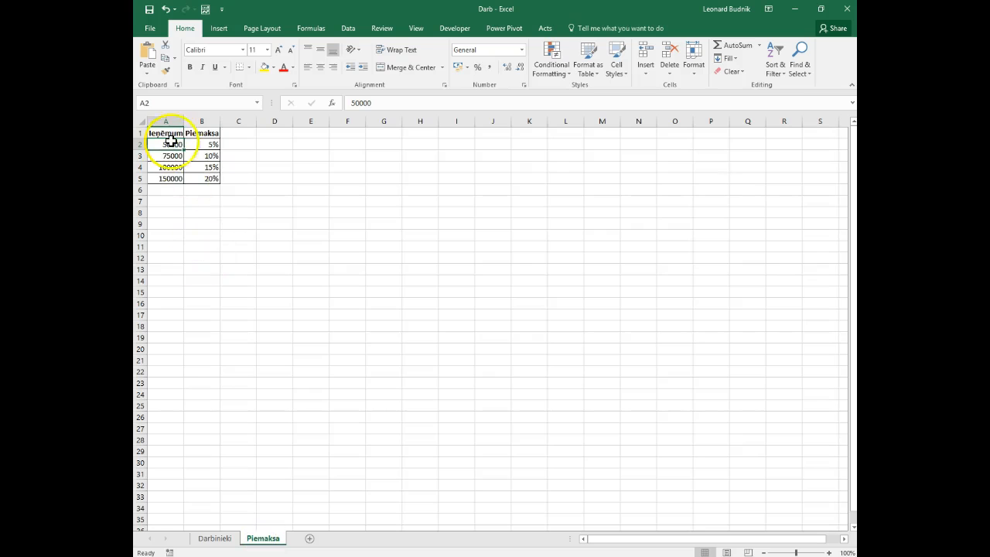
scroll(173, 144, "up", 11, "ctrl")
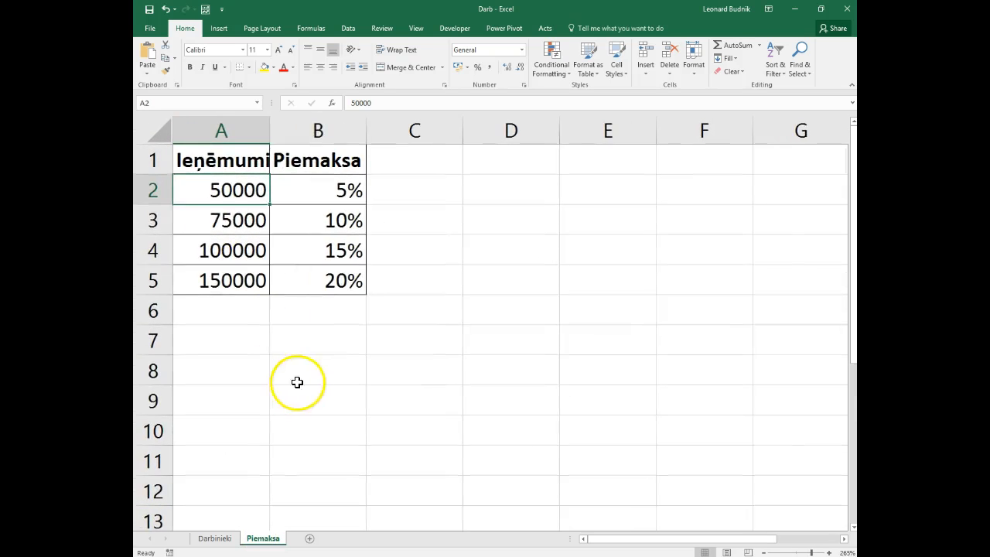
left_click(293, 380)
left_click_drag(232, 193, 235, 293)
left_click_drag(318, 160, 317, 283)
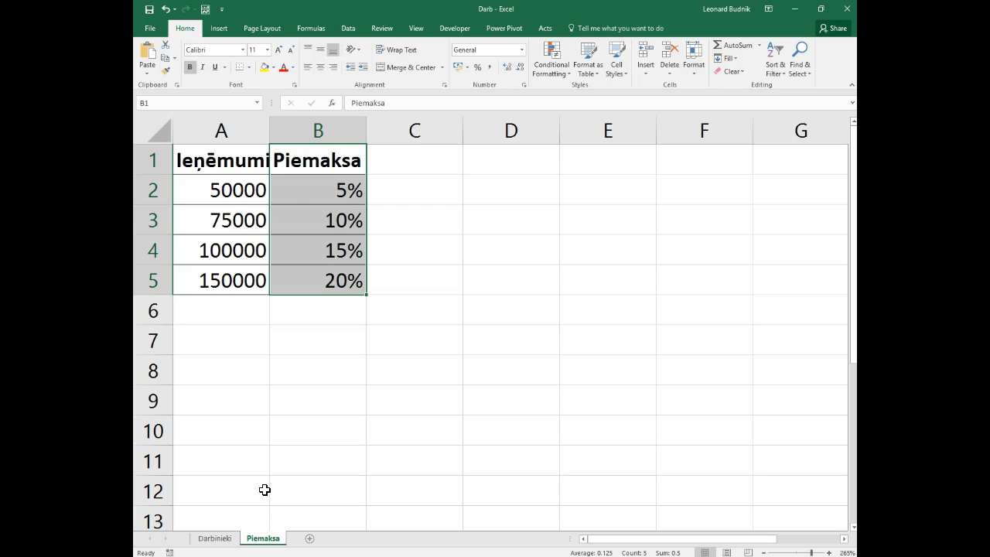
left_click(313, 437)
Switch to the Dati1 workbook and examine its Day, Emp_ID, Region, Prod_ID and Q_pcs columns
scroll(323, 429, "down", 6)
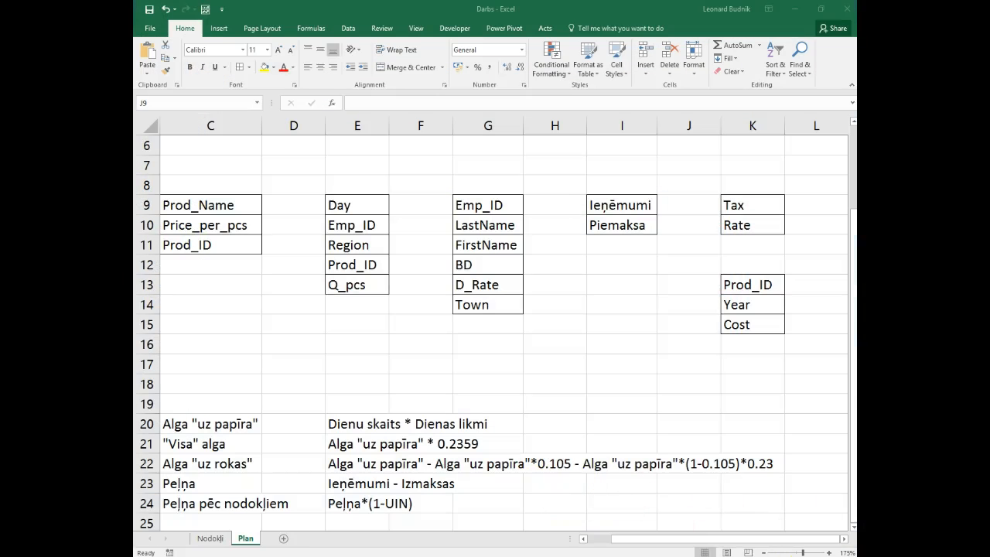
left_click(347, 207)
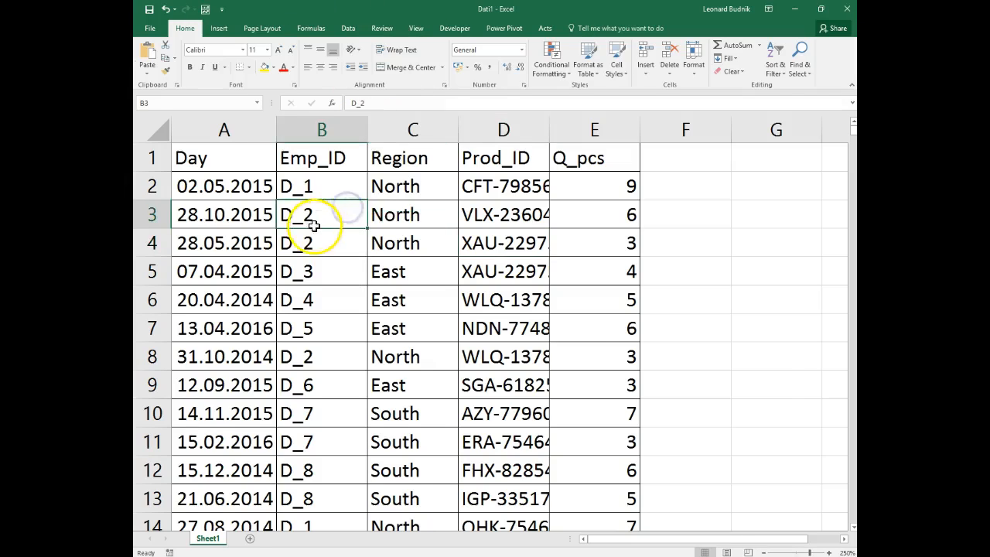
scroll(313, 226, "down", 3)
scroll(315, 222, "down", 7)
scroll(315, 222, "up", 7)
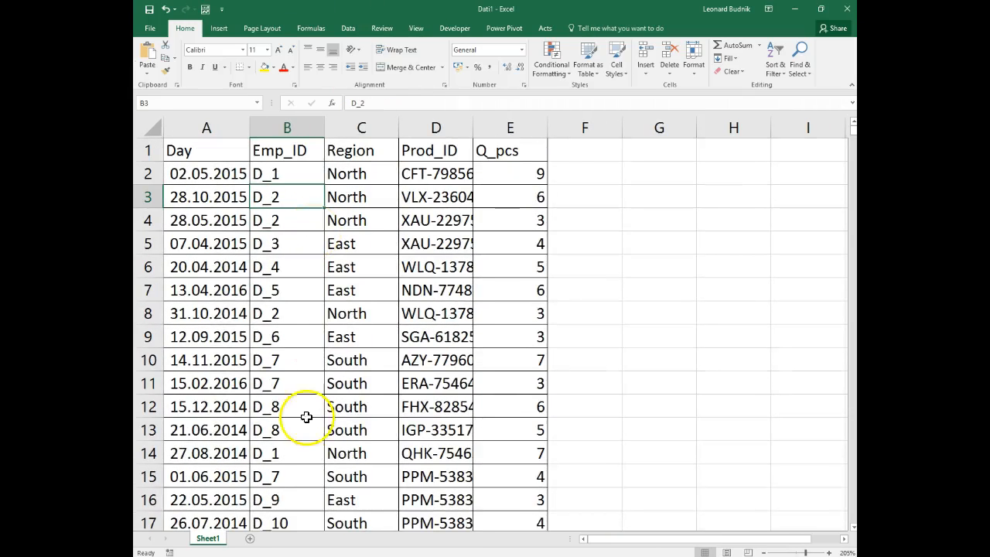
left_click_drag(537, 11, 573, 555)
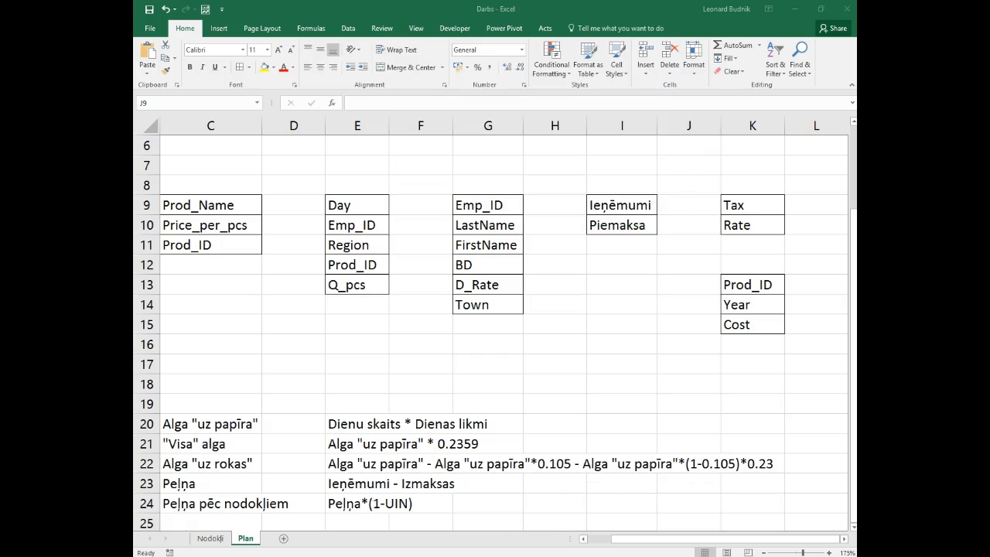
Switch to the Dati folder in File Explorer, preview the Izmaksas text file, and close the 12LD.html browser window
key("alt+Tab")
left_click(364, 194)
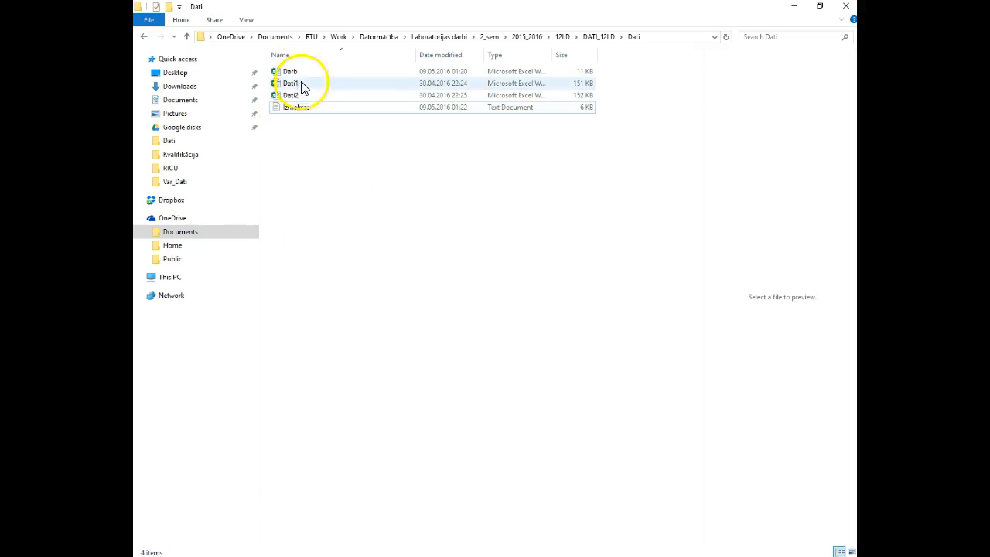
left_click(293, 109)
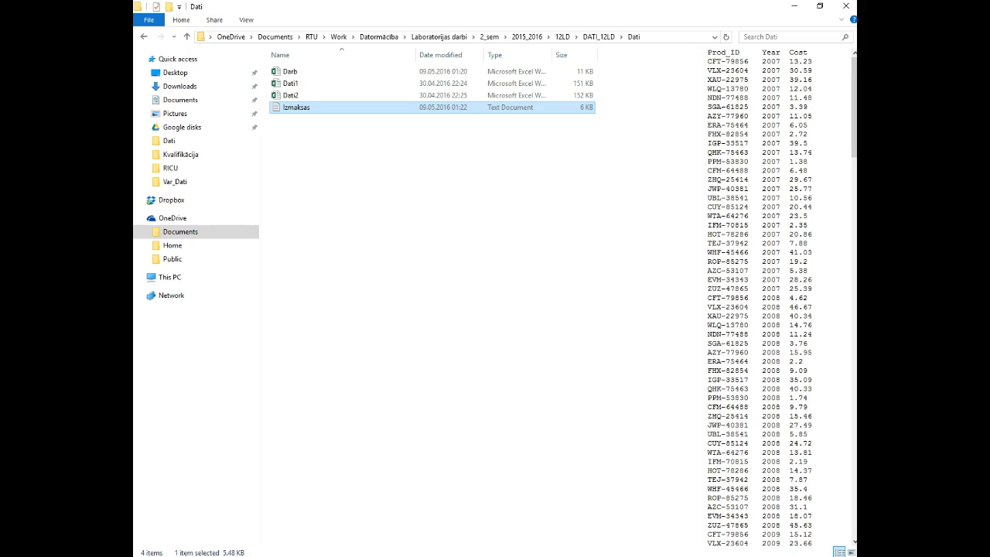
left_click_drag(989, 16, 658, 133)
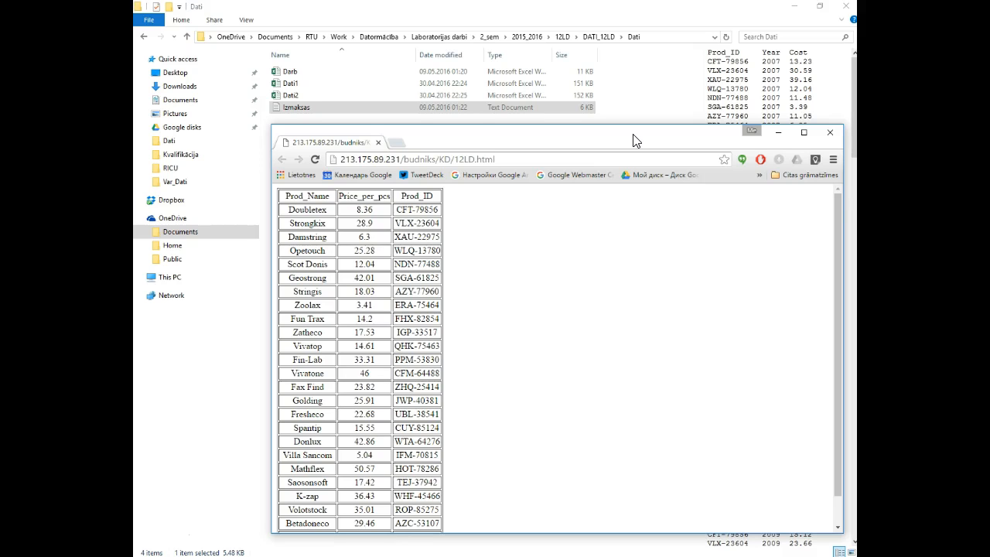
left_click(830, 132)
left_click(819, 7)
left_click_drag(827, 71, 989, 155)
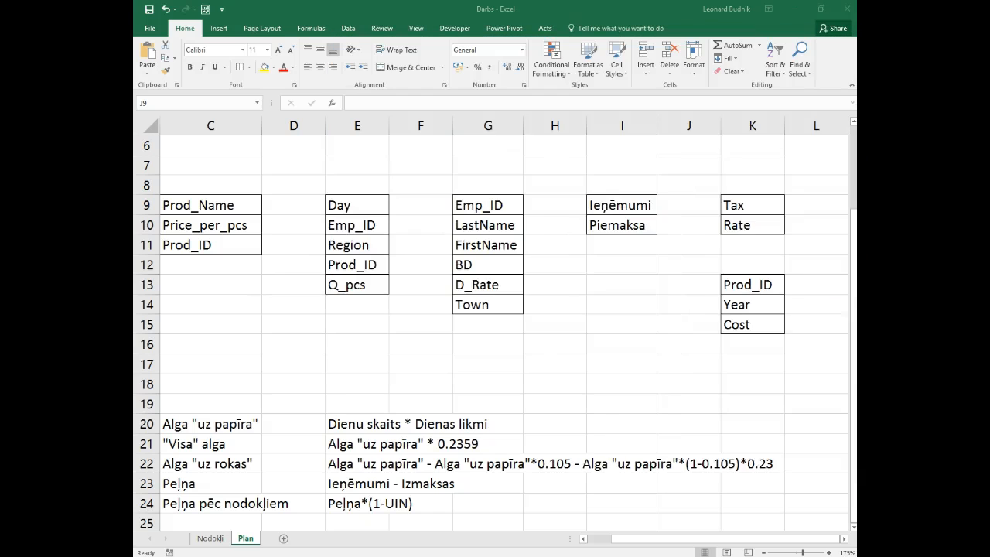
Switch to the Darbs workbook in Excel and examine the Alga "uz papīra" formula on the Plan sheet
left_click(252, 385)
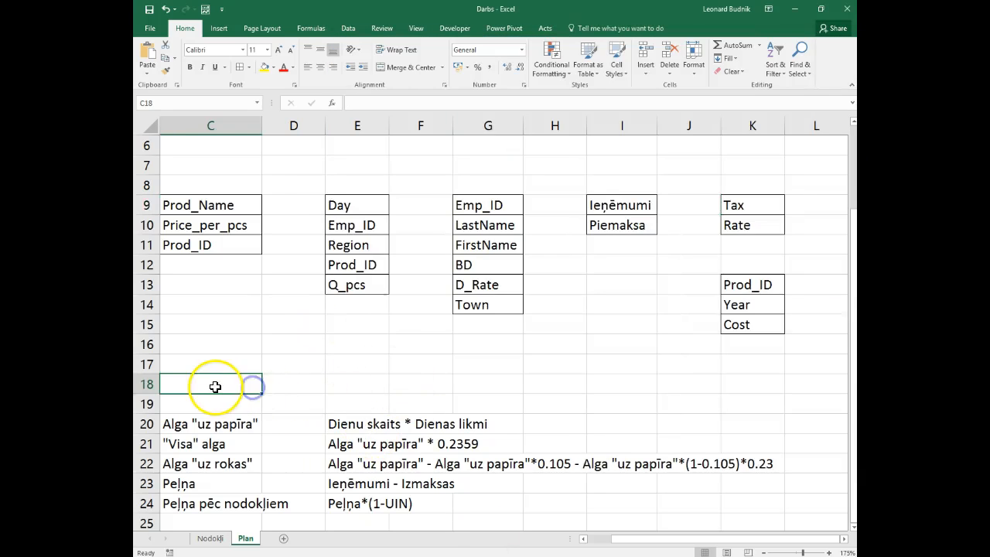
scroll(215, 386, "down", 3)
left_click_drag(215, 246, 209, 285)
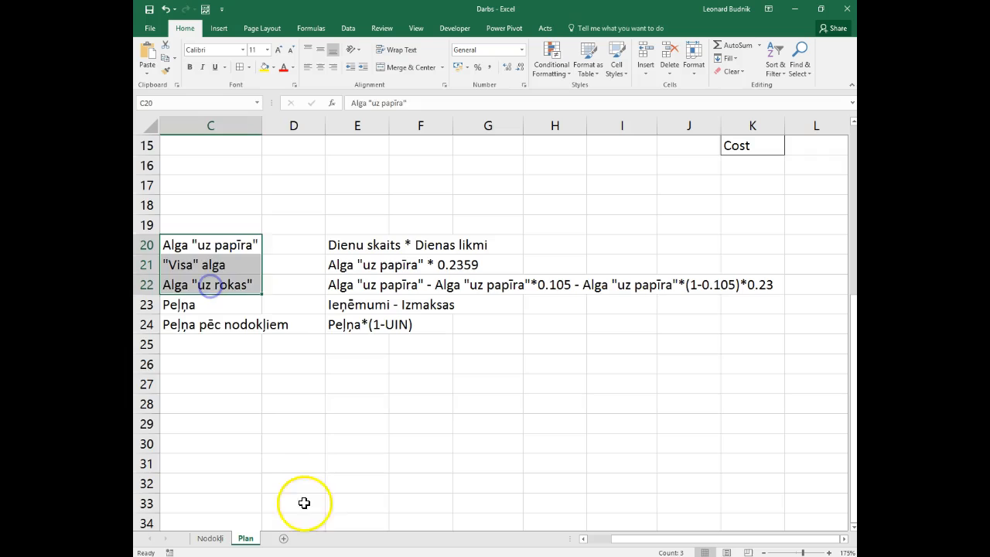
left_click(283, 421)
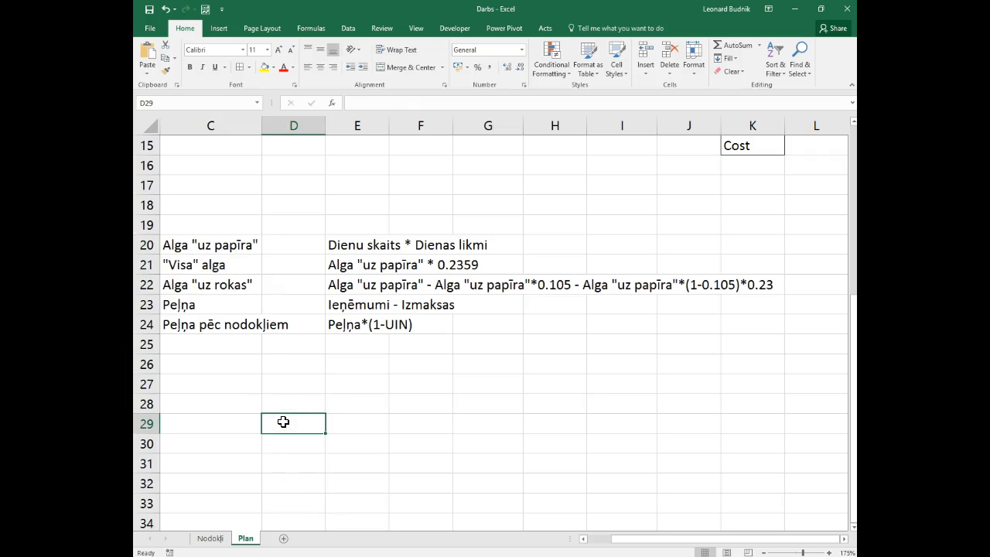
left_click(206, 248)
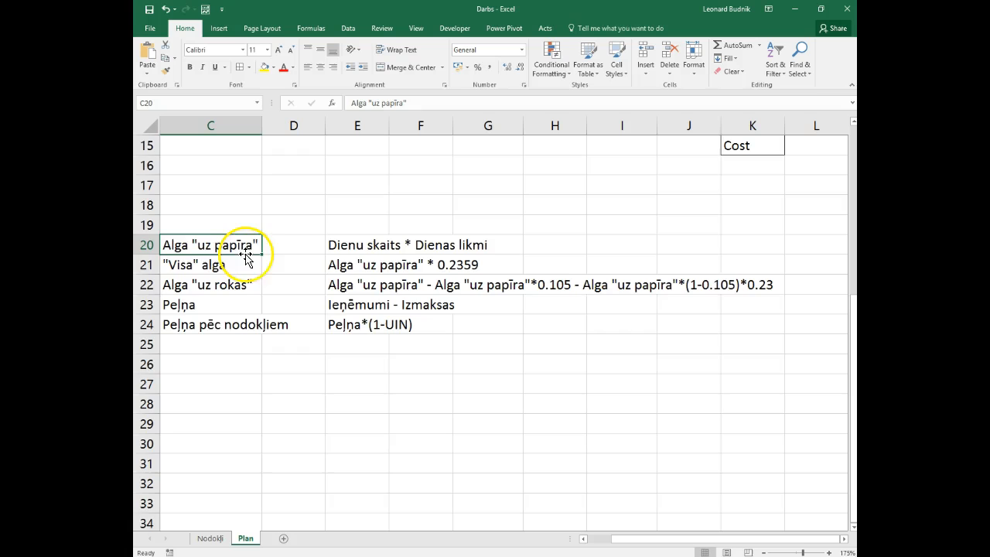
scroll(229, 249, "up", 2)
scroll(416, 283, "down", 1)
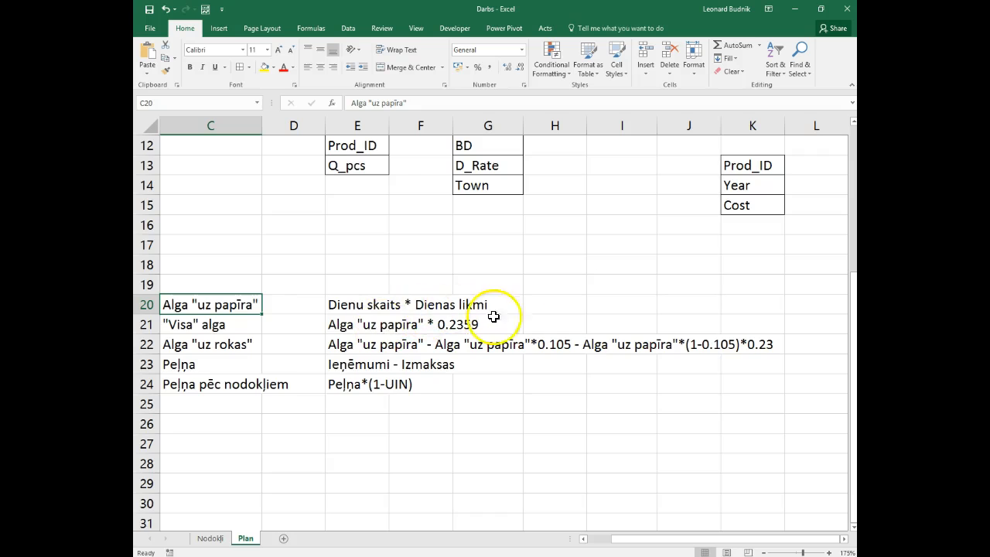
left_click(341, 305)
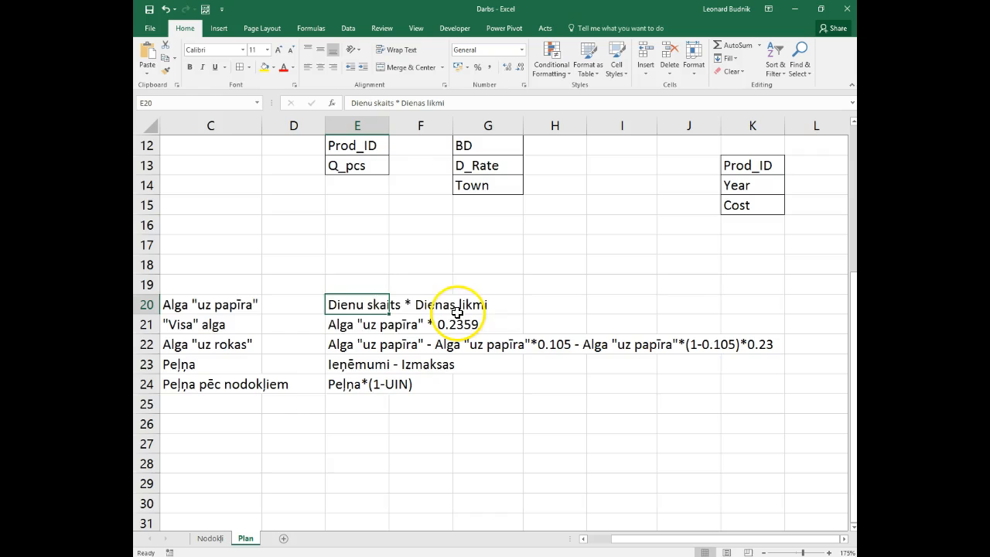
left_click(173, 305)
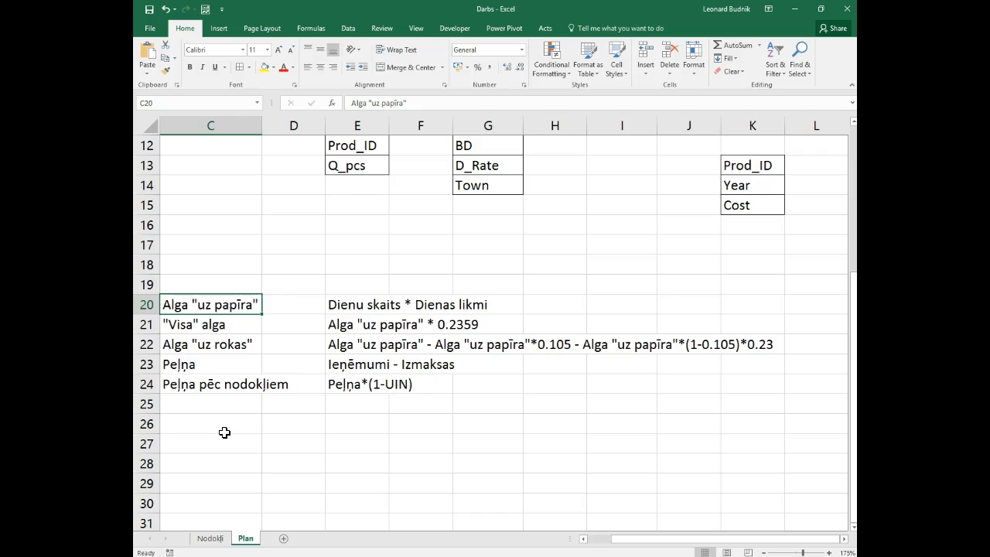
Compare the "Visa" alga and Alga "uz rokas" formulas with Alga "uz papīra" on the Plan sheet
left_click(232, 324)
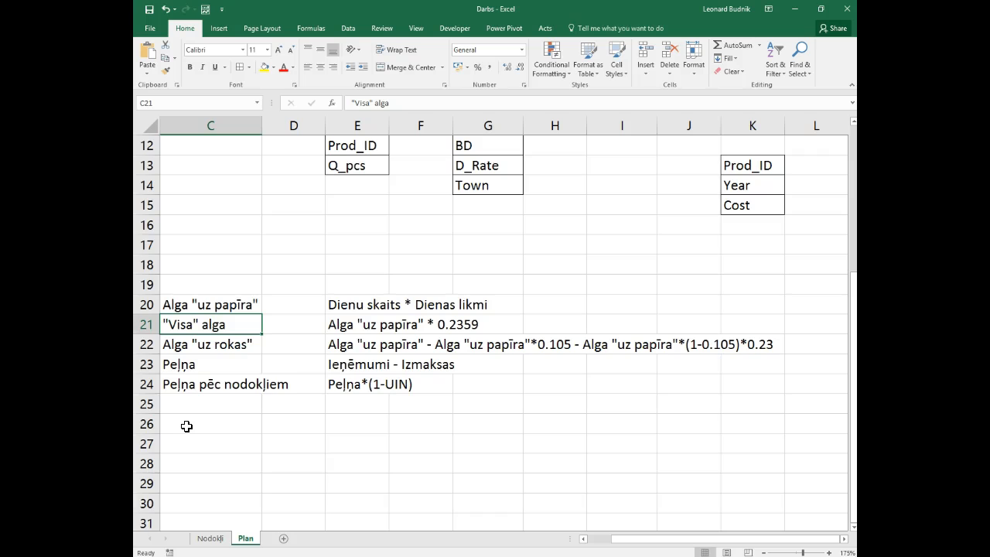
left_click(198, 344)
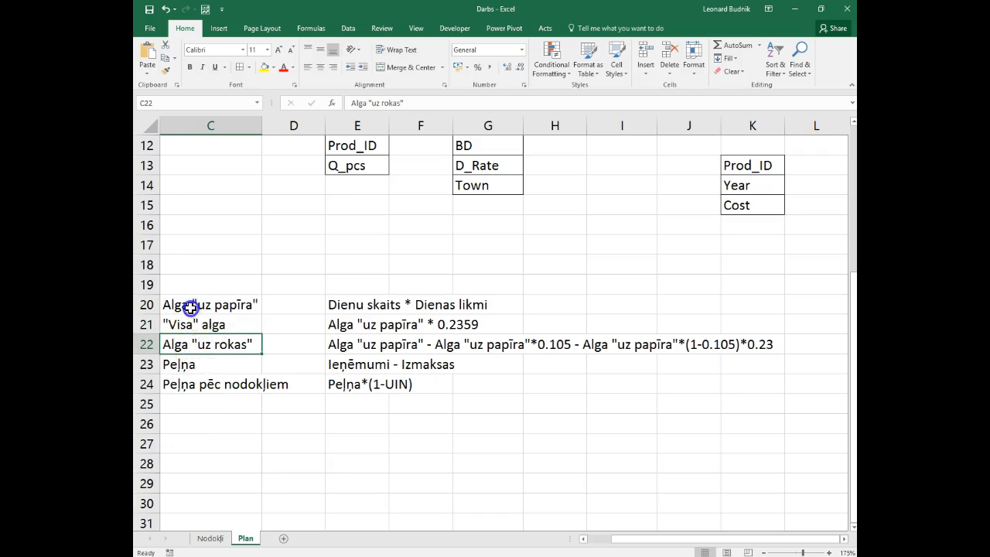
left_click_drag(193, 308, 196, 338)
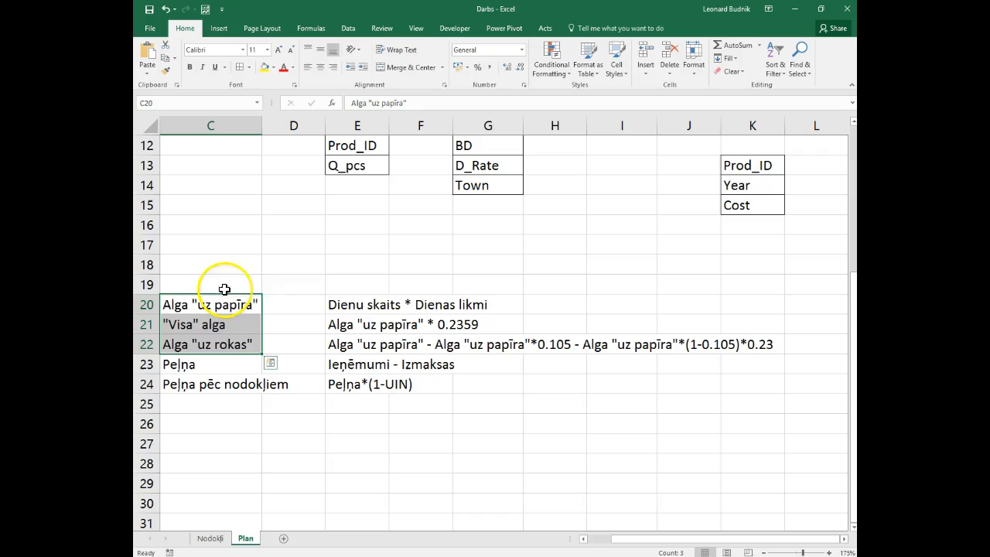
left_click(219, 328)
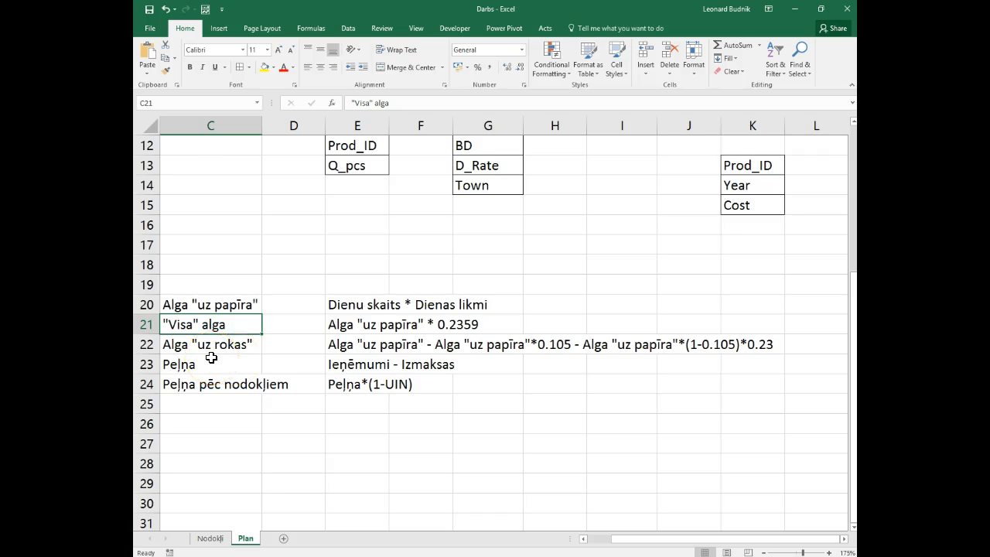
scroll(211, 358, "up", 1)
left_click(275, 367)
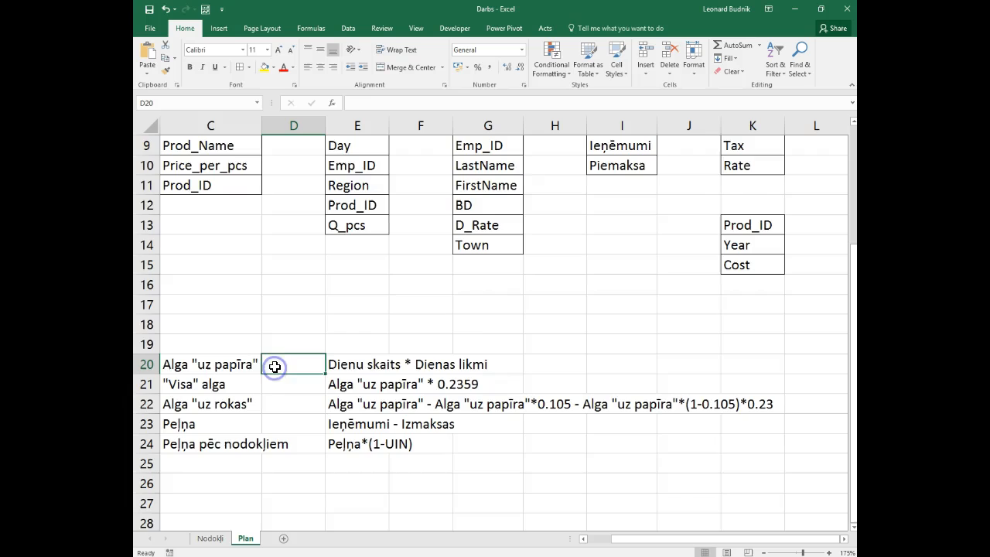
scroll(275, 366, "down", 1)
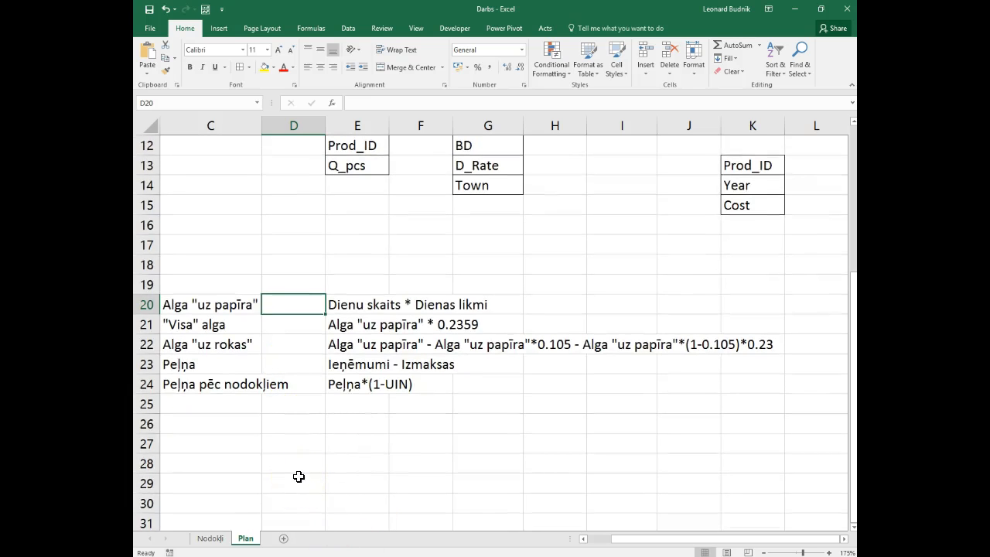
left_click(221, 539)
left_click(246, 539)
left_click(212, 539)
left_click(245, 538)
left_click_drag(856, 140, 309, 2)
left_click(145, 37)
left_click(303, 88)
left_click_drag(472, 7, 856, 138)
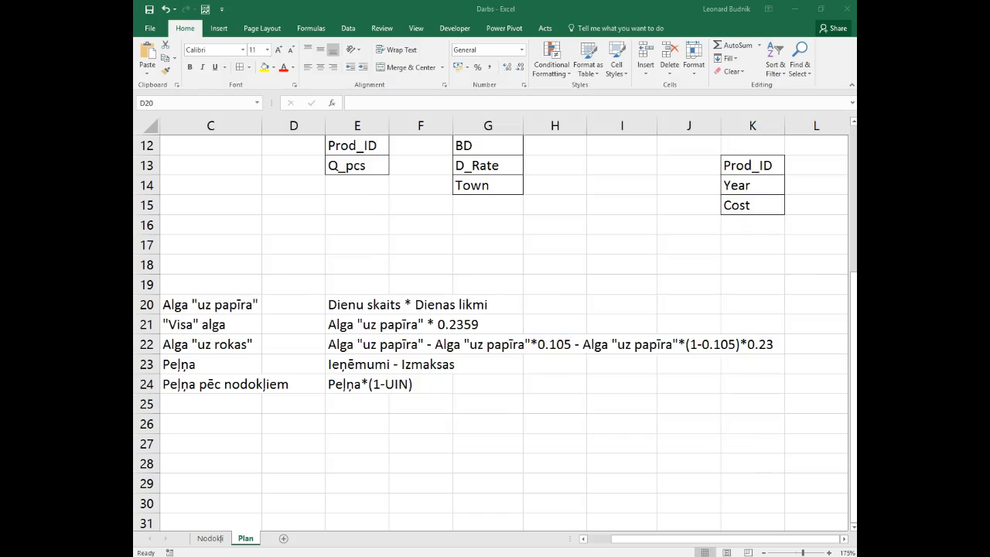
Bring up the Nodokļi sheet and examine the PVN, UIN and IIN tax rates
left_click(212, 539)
left_click(202, 212)
scroll(190, 173, "up", 7)
scroll(191, 172, "up", 7)
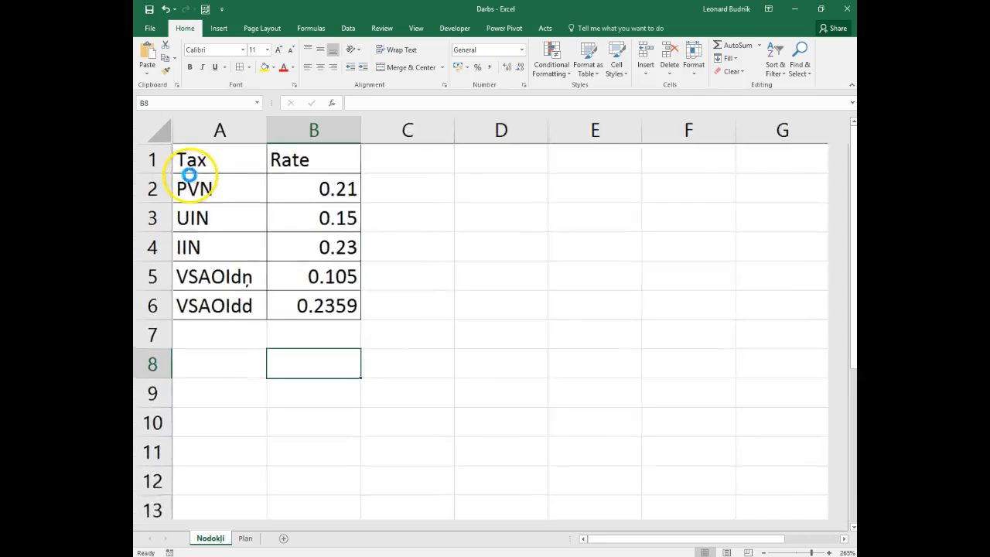
left_click(199, 205)
left_click(221, 242)
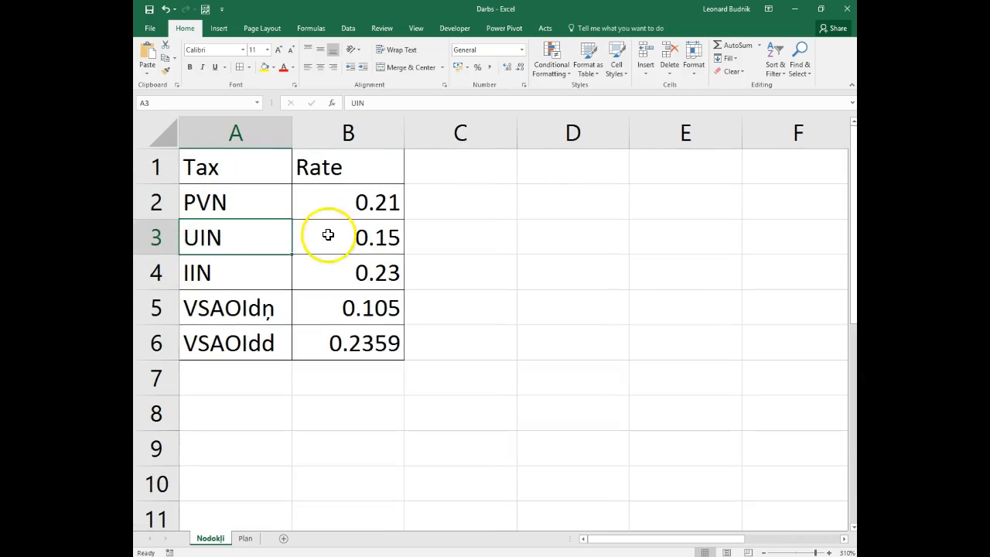
left_click(240, 273)
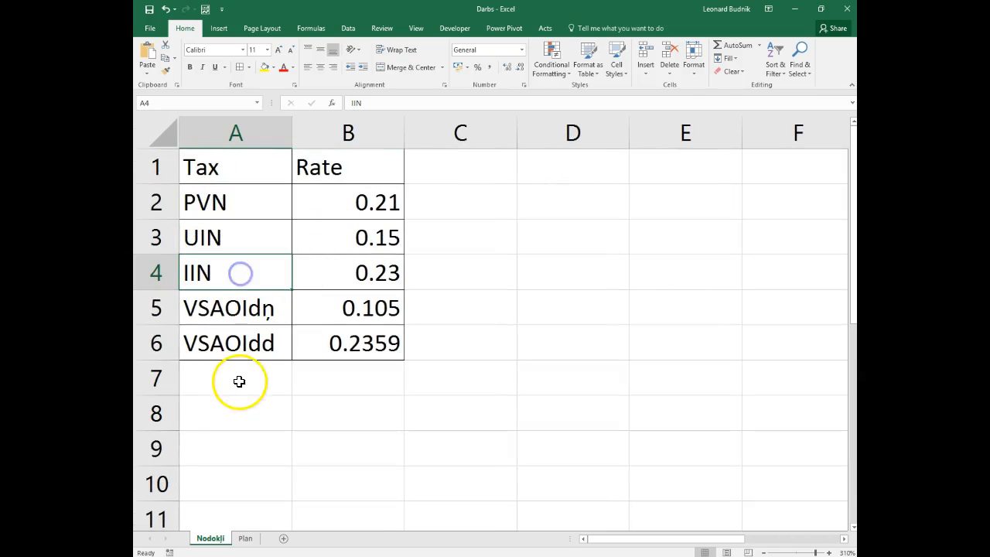
Compare the VSAOIdņ and VSAOIdd contribution rates on the Nodokļi sheet, and return to the Plan sheet
left_click(229, 313)
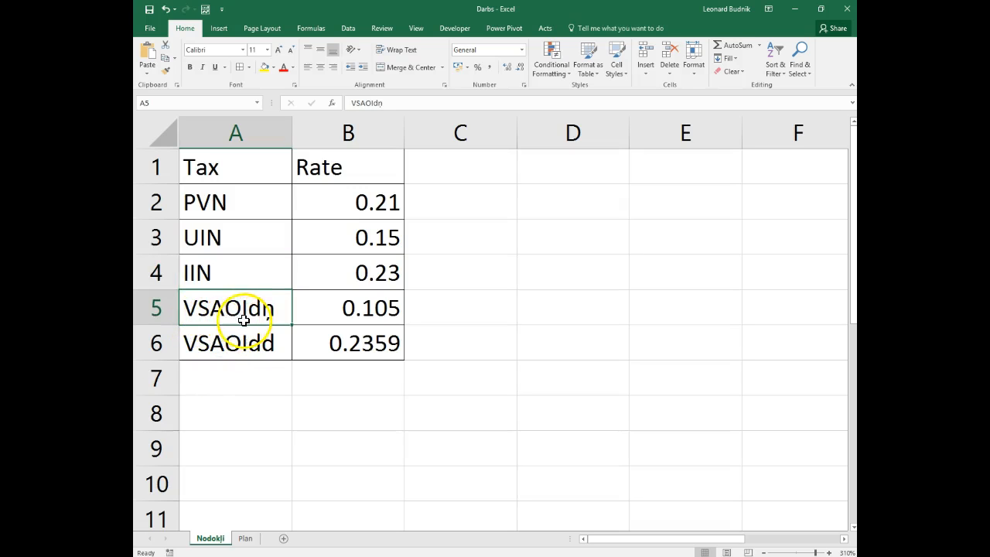
left_click_drag(246, 320, 248, 349)
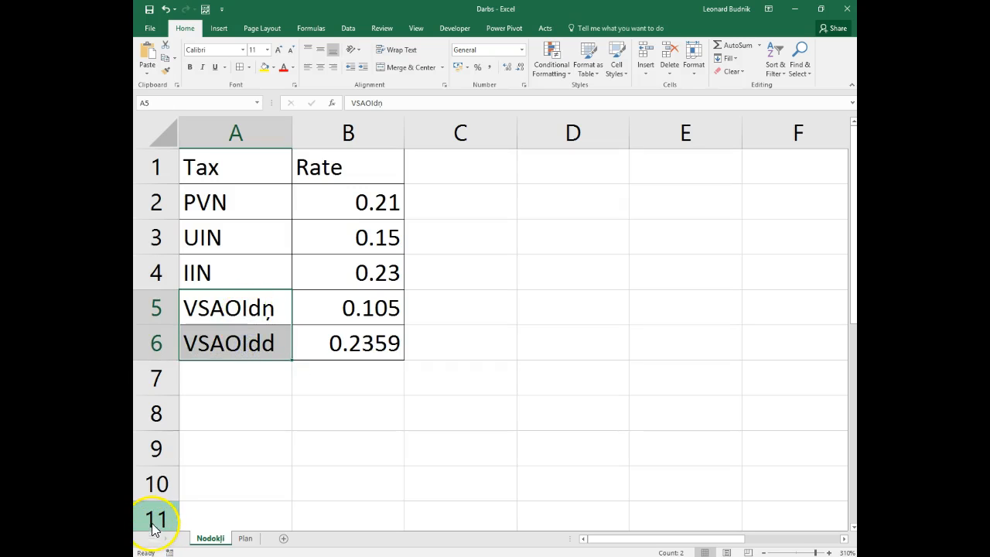
left_click(267, 316)
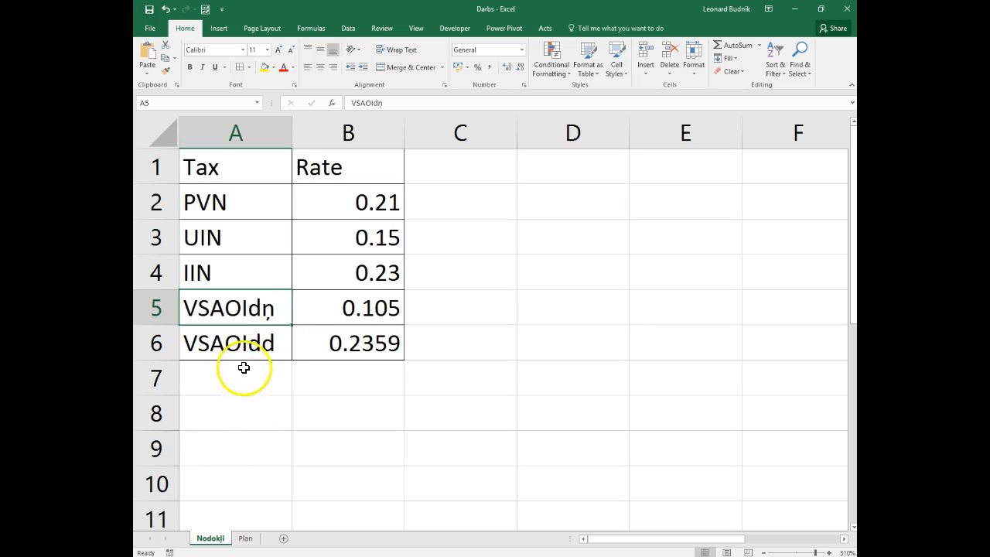
left_click(266, 356)
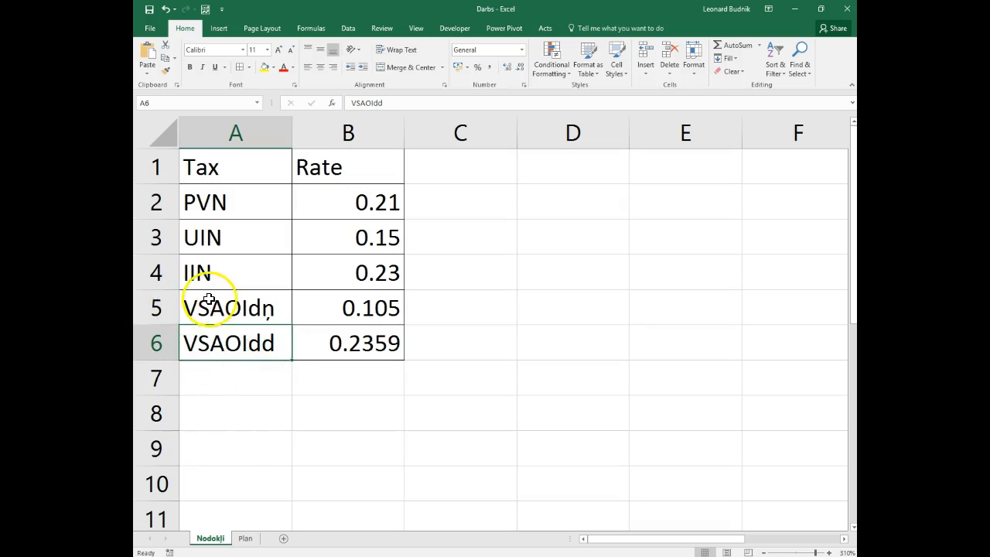
left_click_drag(236, 308, 240, 348)
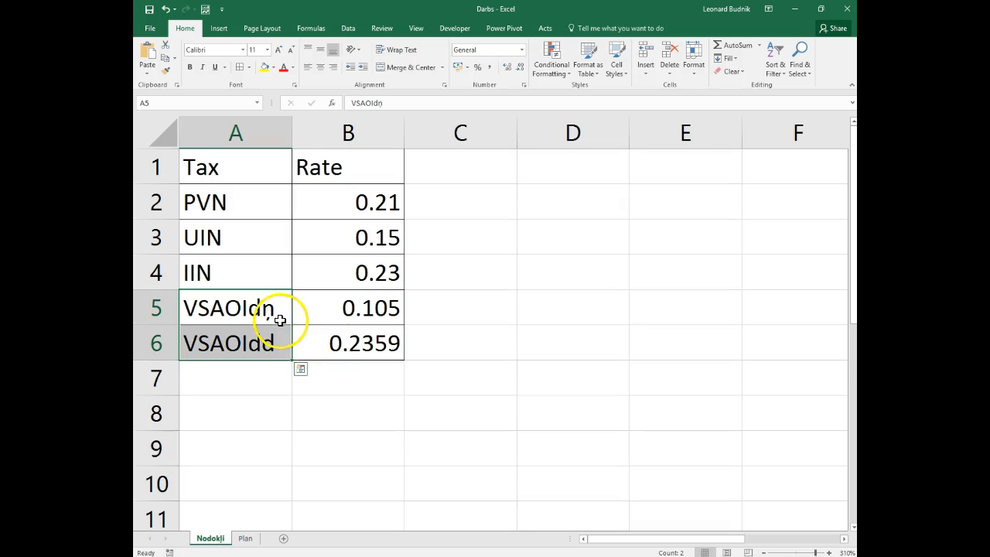
left_click_drag(239, 306, 376, 343)
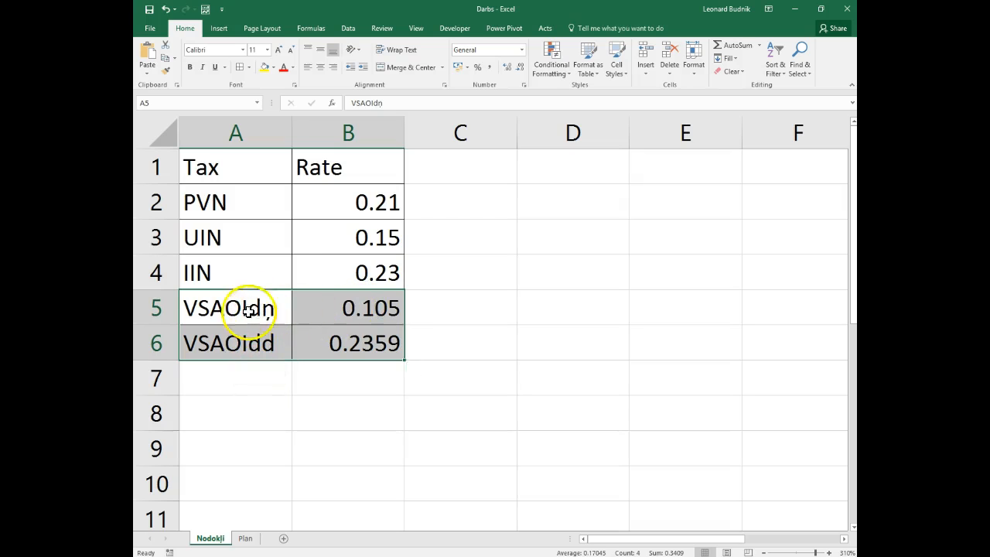
left_click_drag(353, 307, 374, 353)
left_click_drag(253, 345, 367, 351)
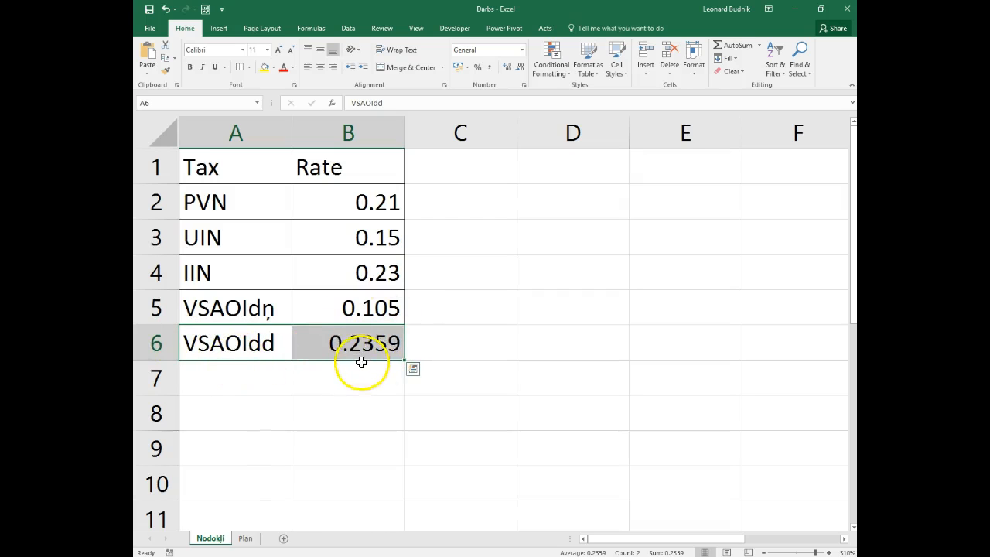
left_click(345, 313)
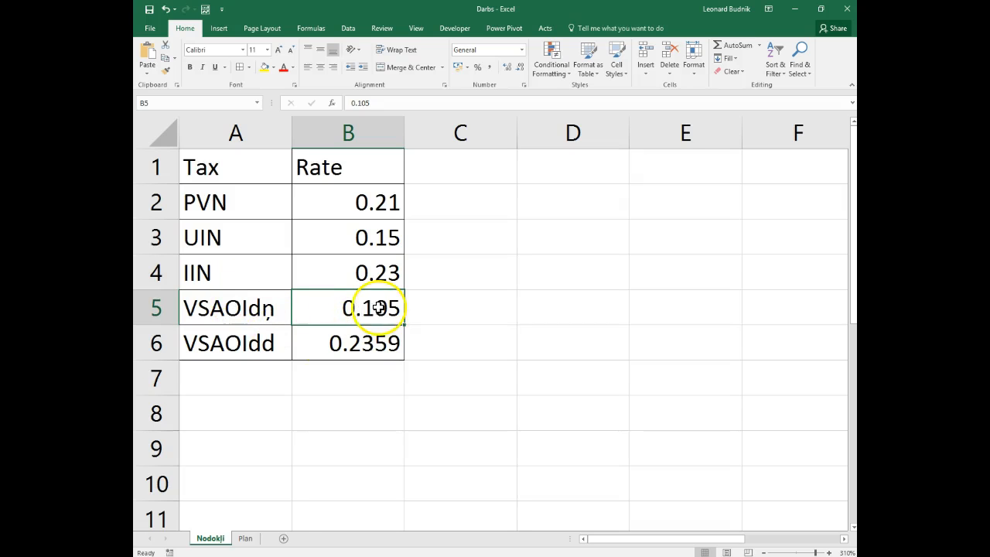
left_click(383, 345, "shift")
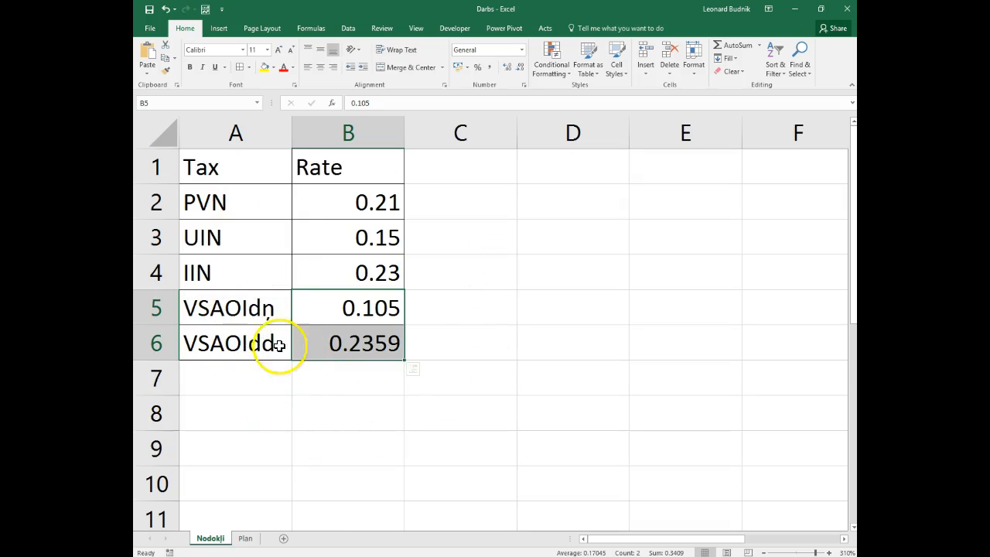
left_click(245, 538)
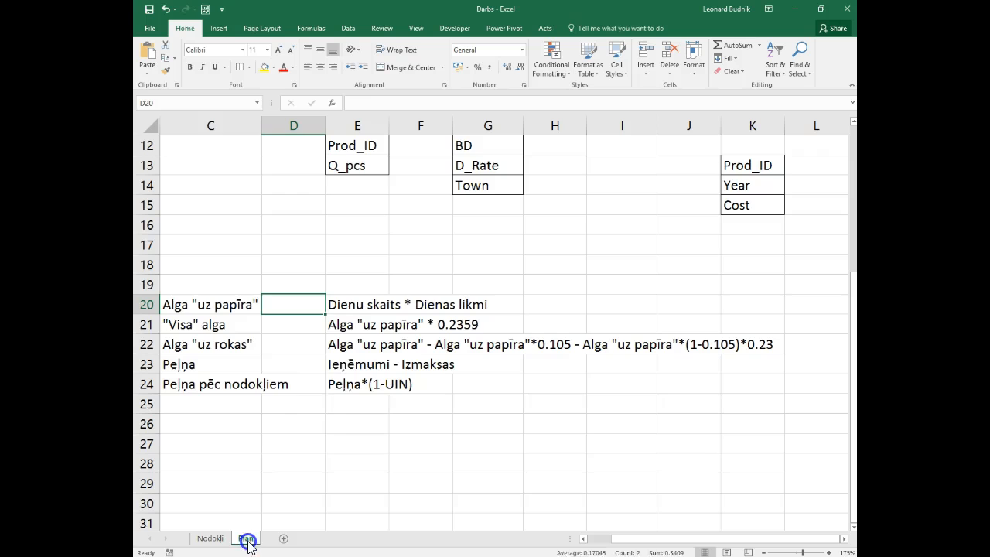
Set the multiplier in the "Visa" alga formula on the Plan sheet to 1.2359
left_click(194, 308)
left_click(353, 309)
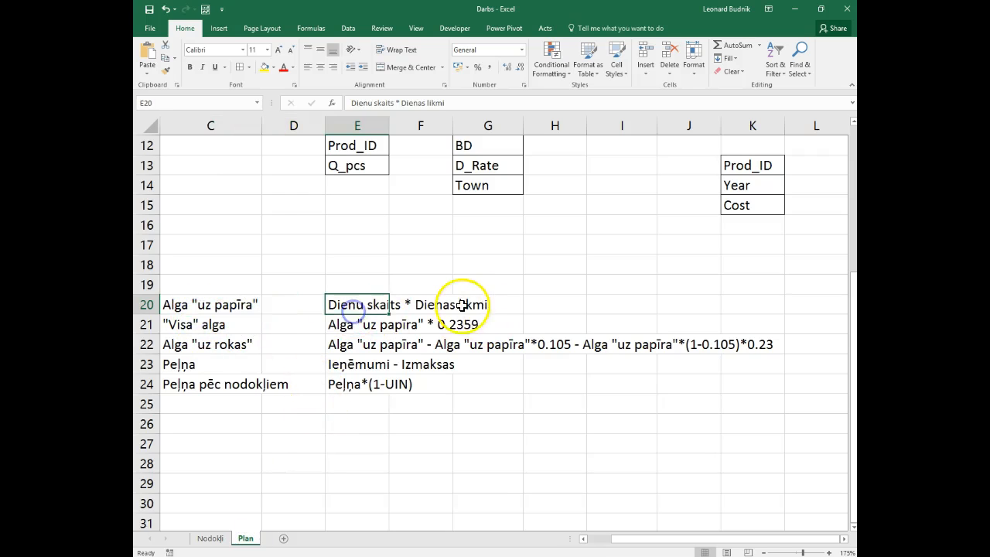
left_click(422, 268)
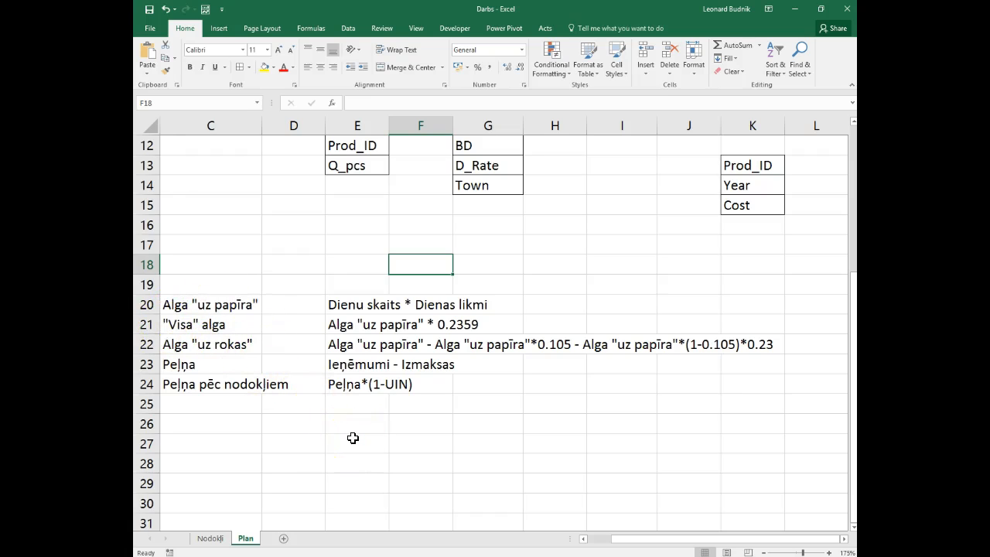
left_click(339, 324)
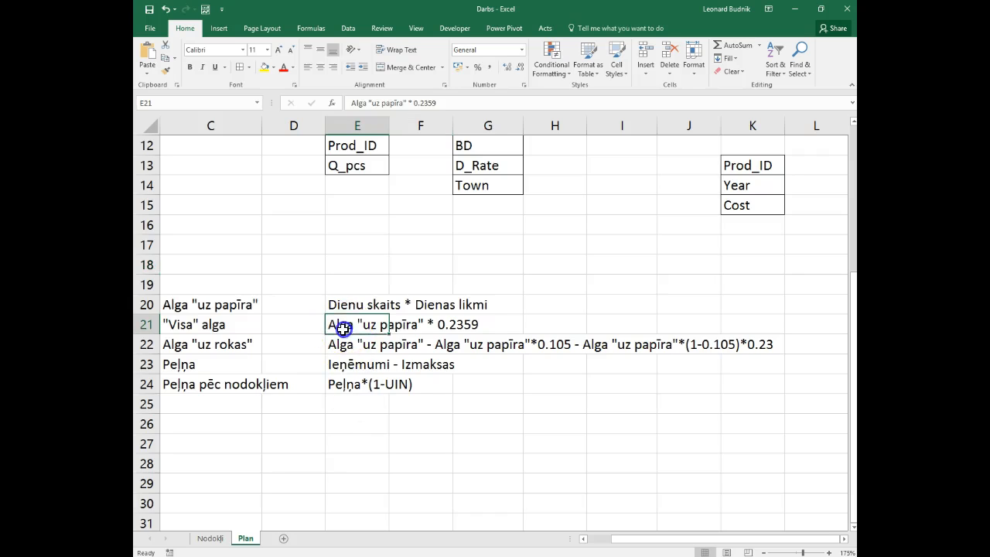
left_click(414, 102)
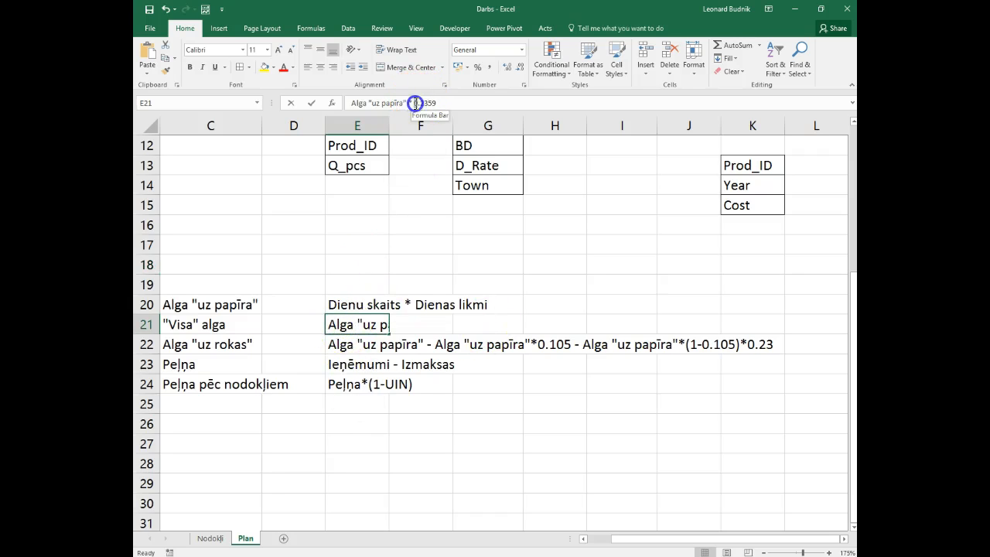
type("1")
key("Return")
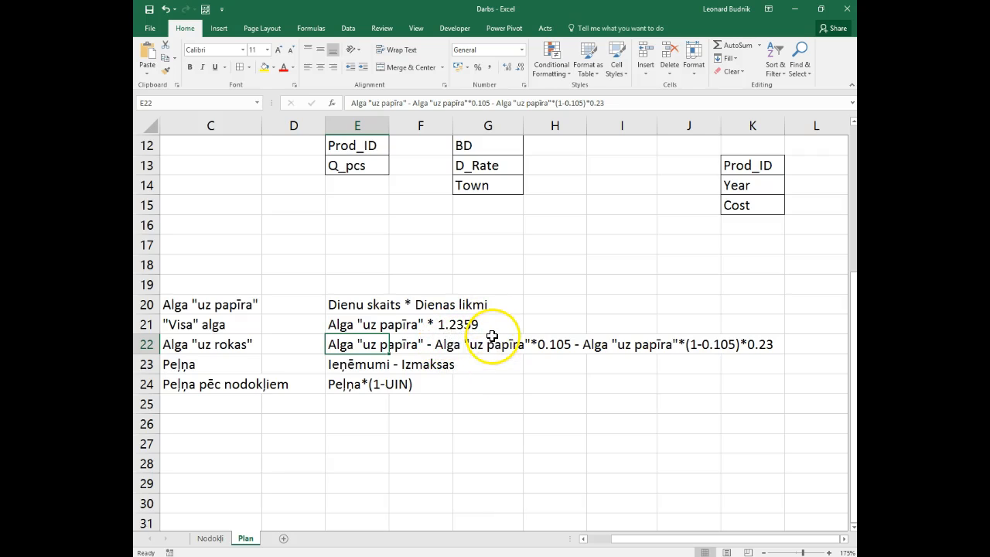
left_click(359, 324)
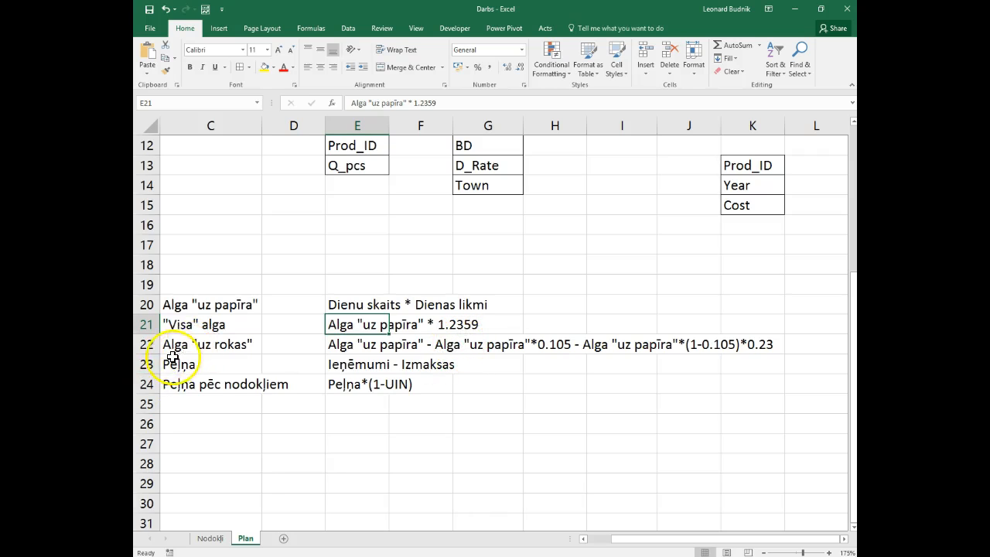
Compare the "Visa" alga, Alga "uz rokas", Alga "uz papīra" and Peļņa entries with their formulas on the Plan sheet
left_click(173, 327)
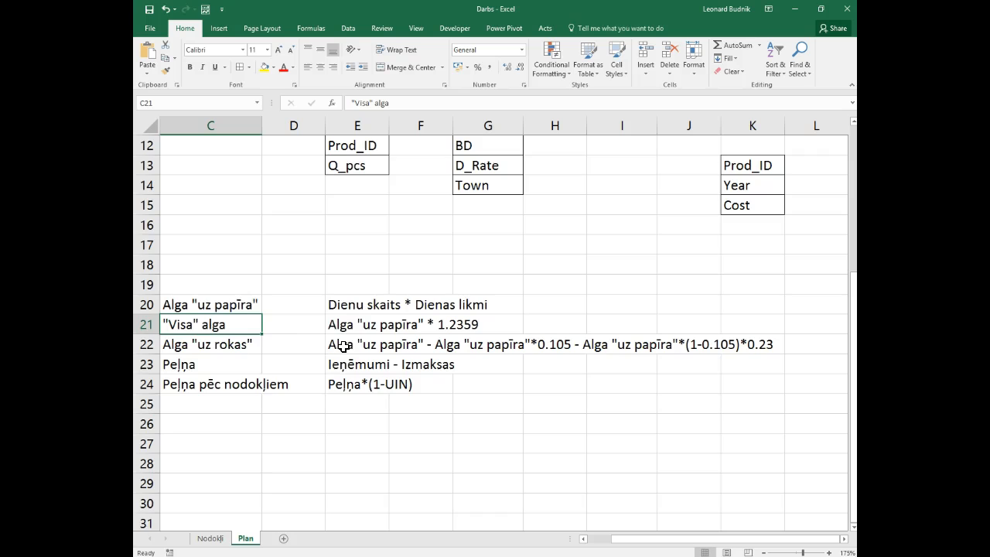
left_click(212, 349)
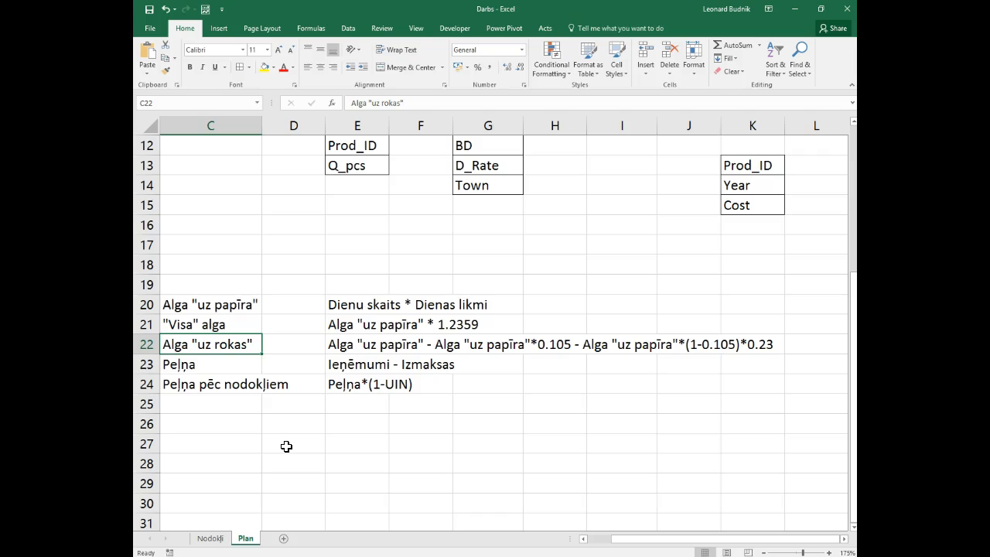
left_click(174, 303)
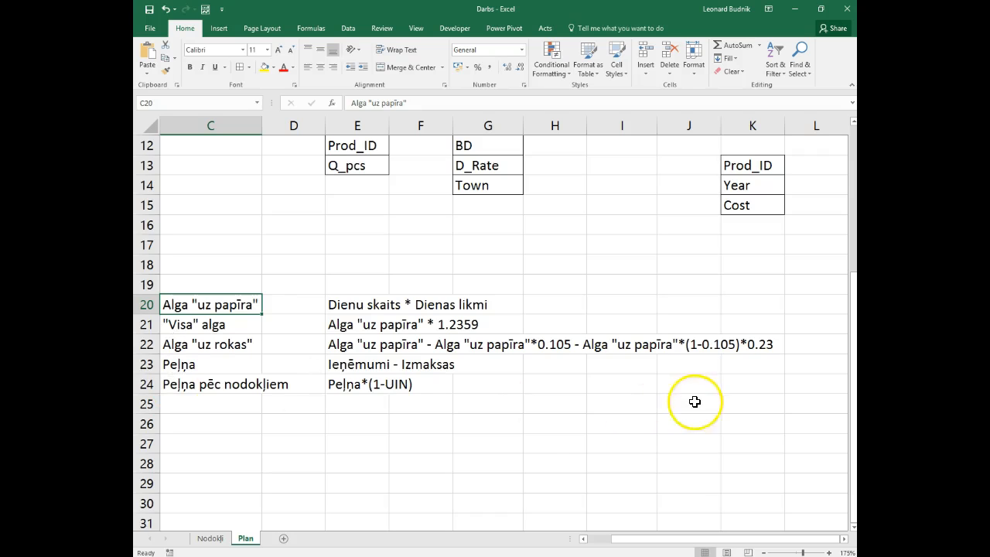
left_click(341, 345)
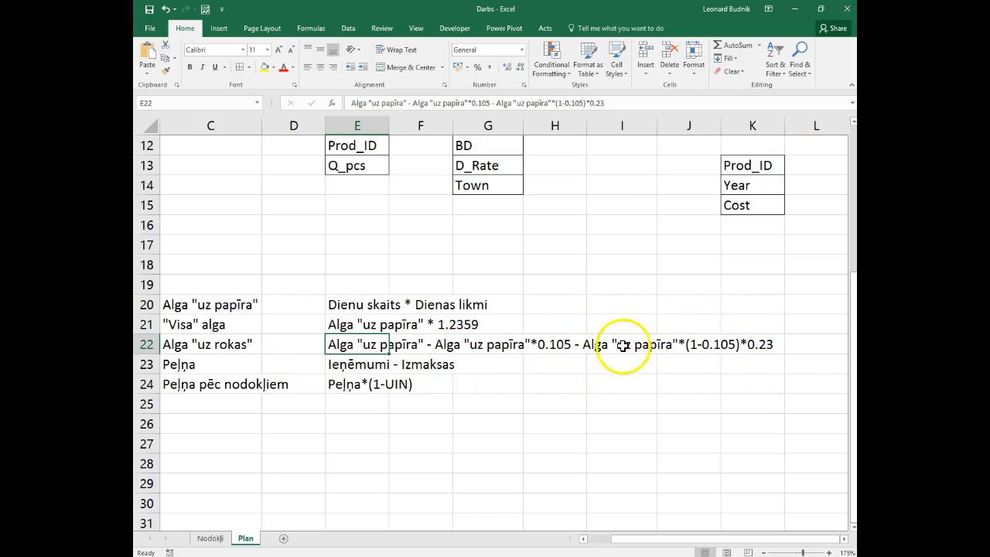
left_click(356, 443)
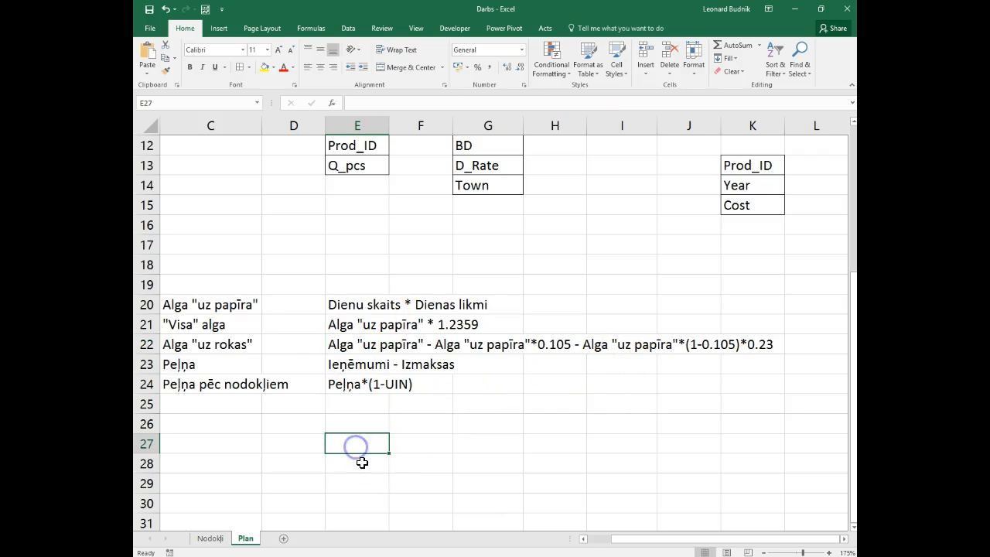
left_click(176, 365)
left_click(341, 372)
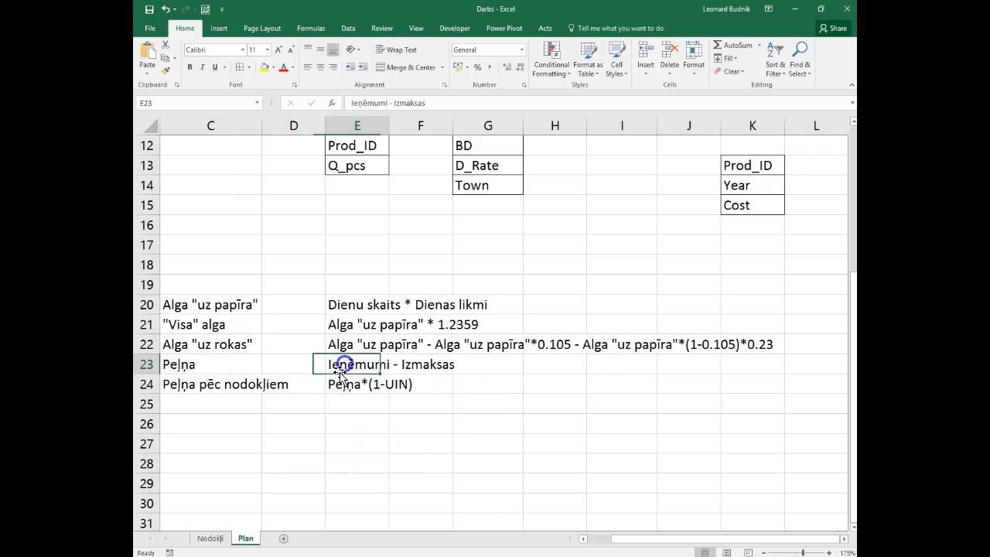
left_click(247, 404)
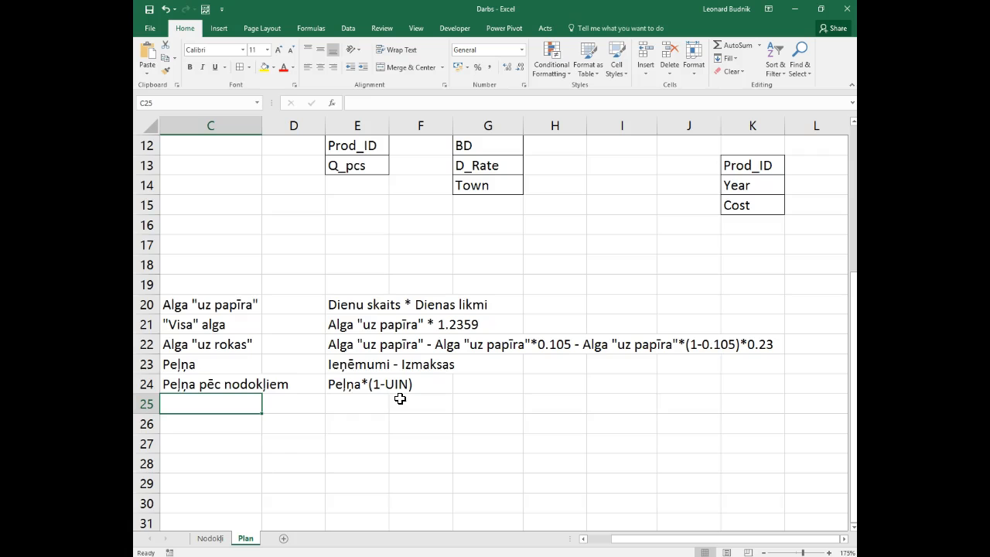
Bring up the Nodokļi sheet and review the whole tax rate table
left_click(213, 539)
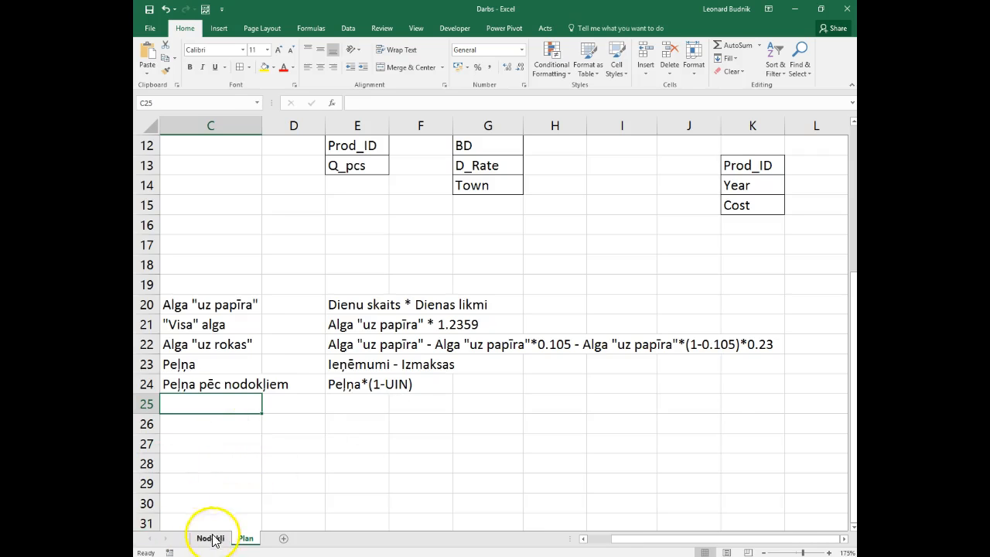
left_click(430, 379)
left_click(384, 287)
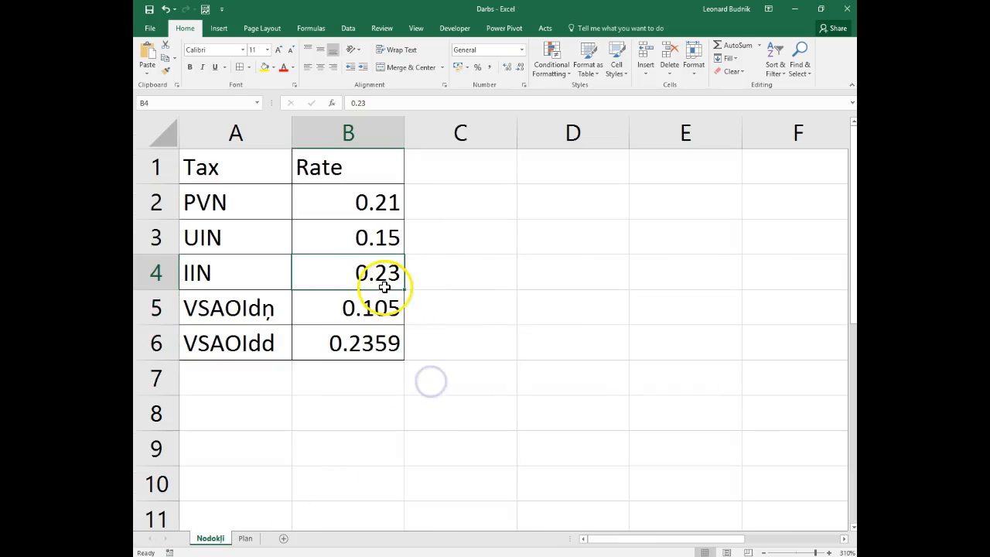
scroll(385, 285, "down", 11)
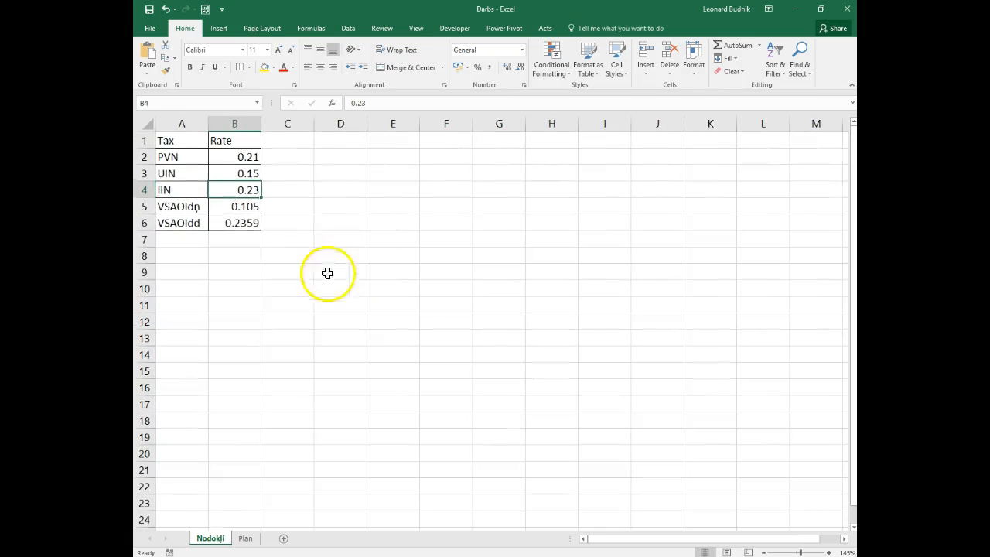
left_click(309, 260)
left_click(338, 283)
left_click(342, 240)
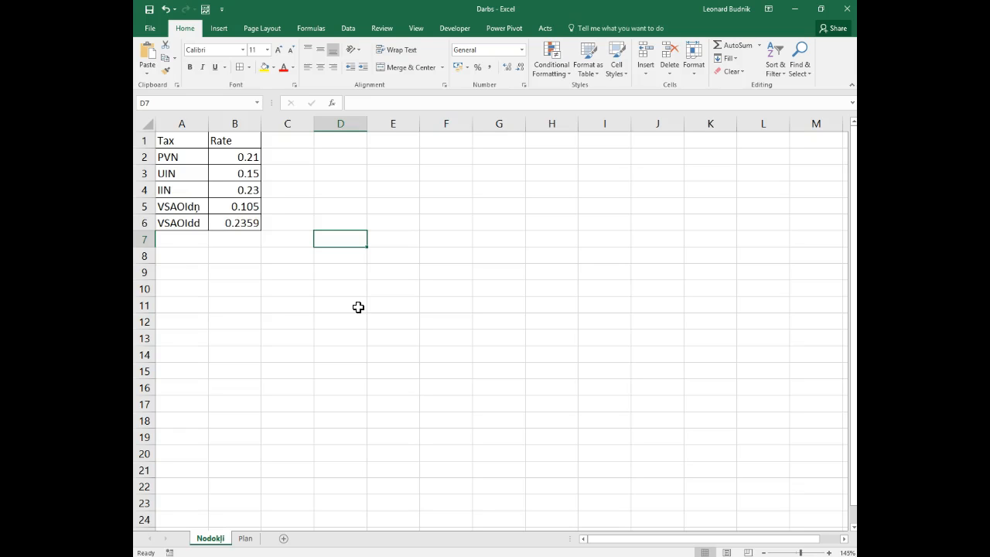
Start a new query from a folder and open the folder browser for its path
left_click(348, 31)
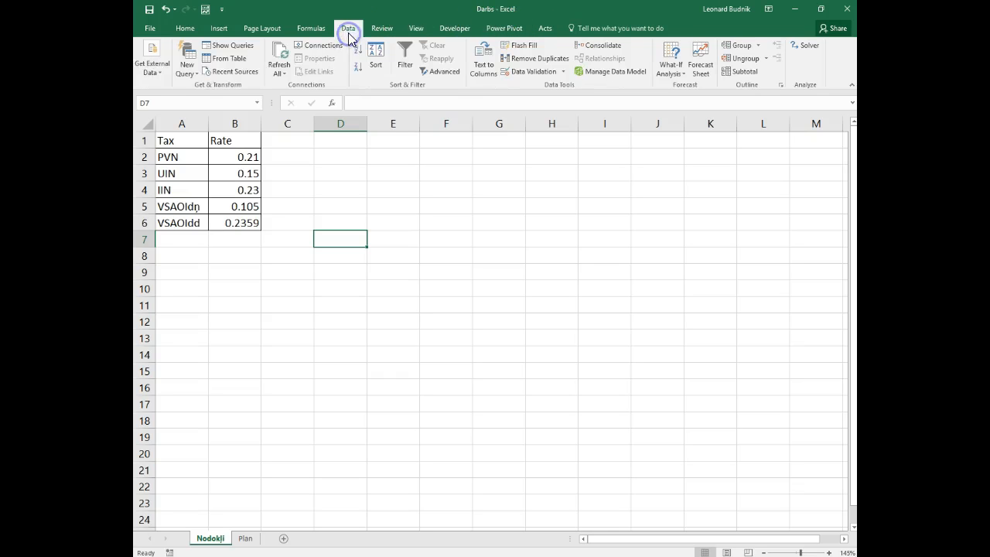
left_click(191, 73)
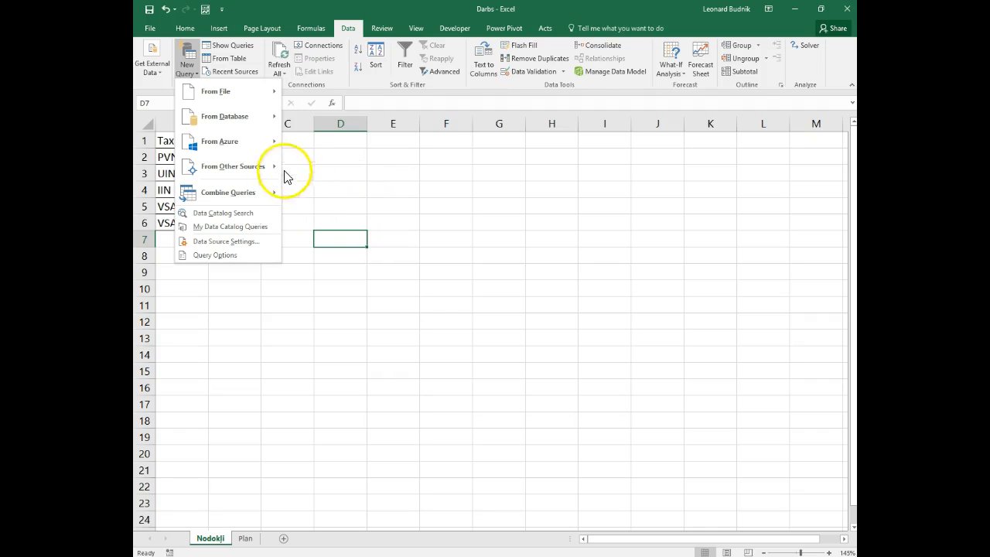
mouse_move(247, 201)
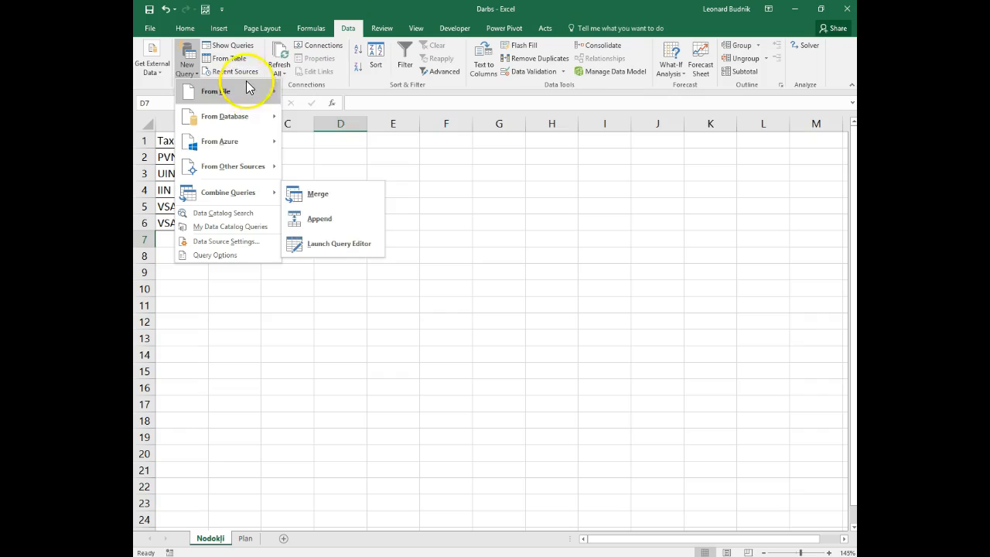
mouse_move(243, 91)
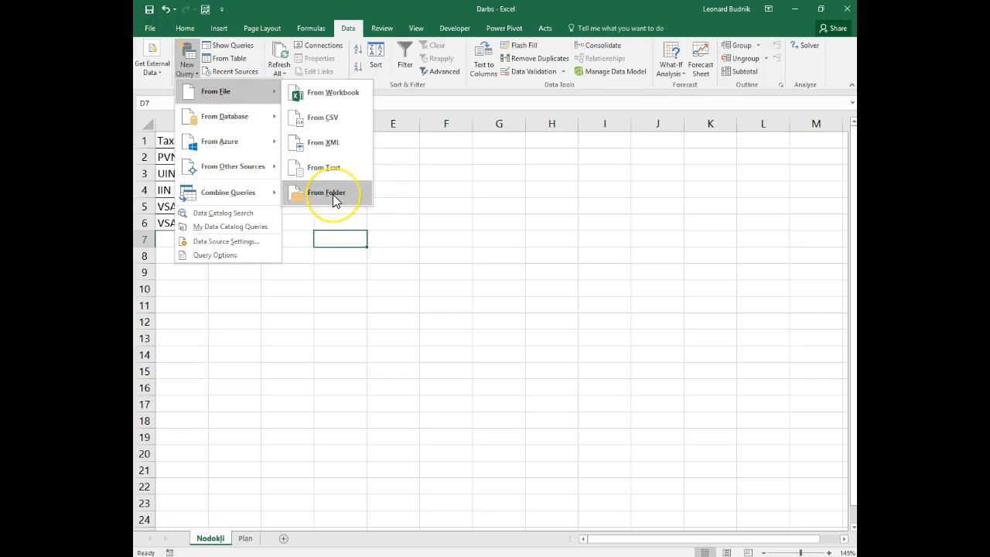
left_click(332, 194)
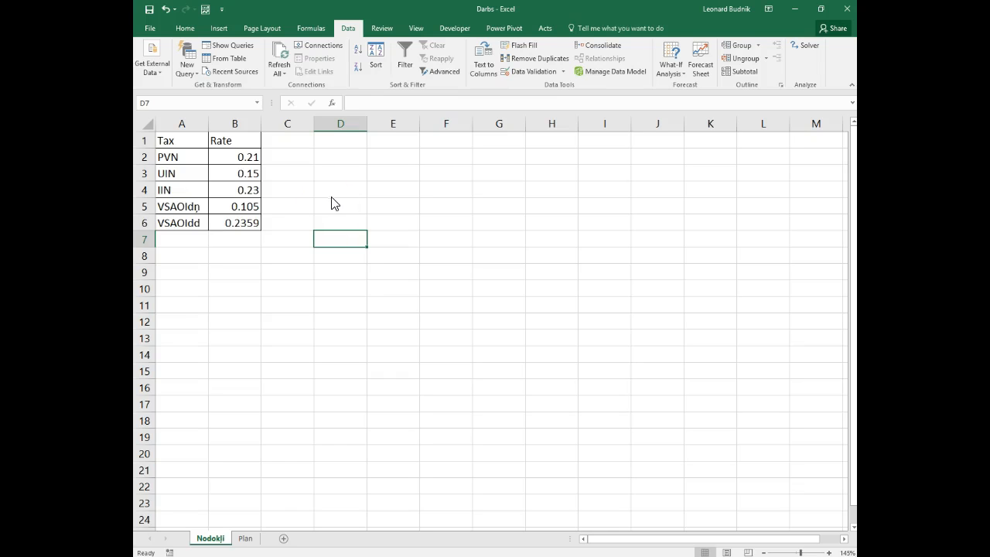
left_click(503, 277)
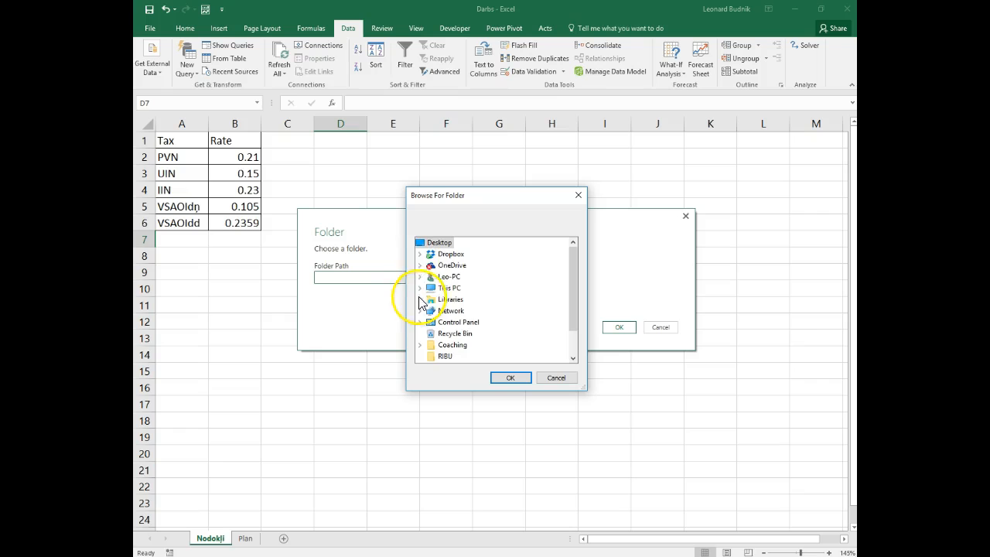
Expand the OneDrive folder tree through Documents, RTU, Work and Datormācība down to the contents of Laboratorijas darbi
left_click(419, 266)
left_click(431, 277)
left_click(441, 300)
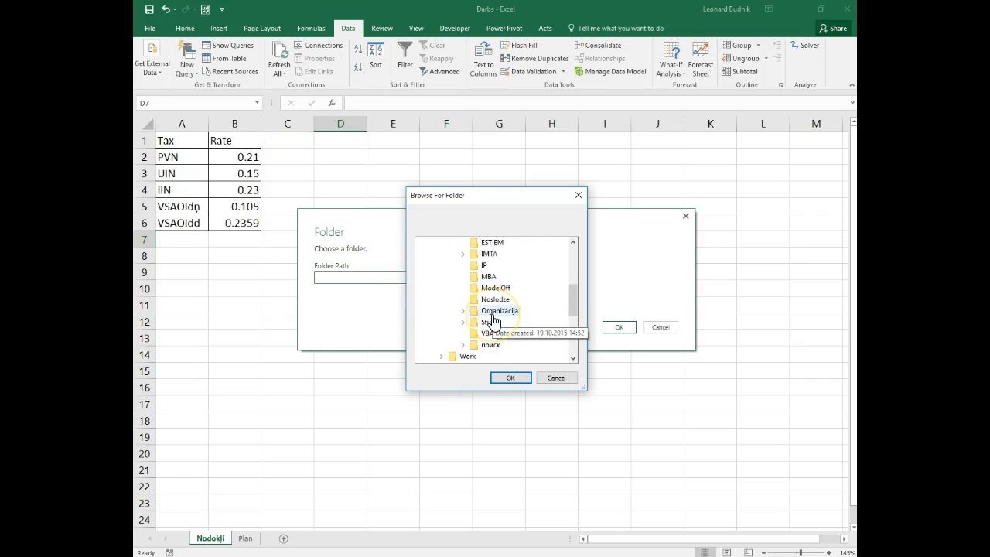
scroll(492, 320, "up", 2)
left_click(462, 288)
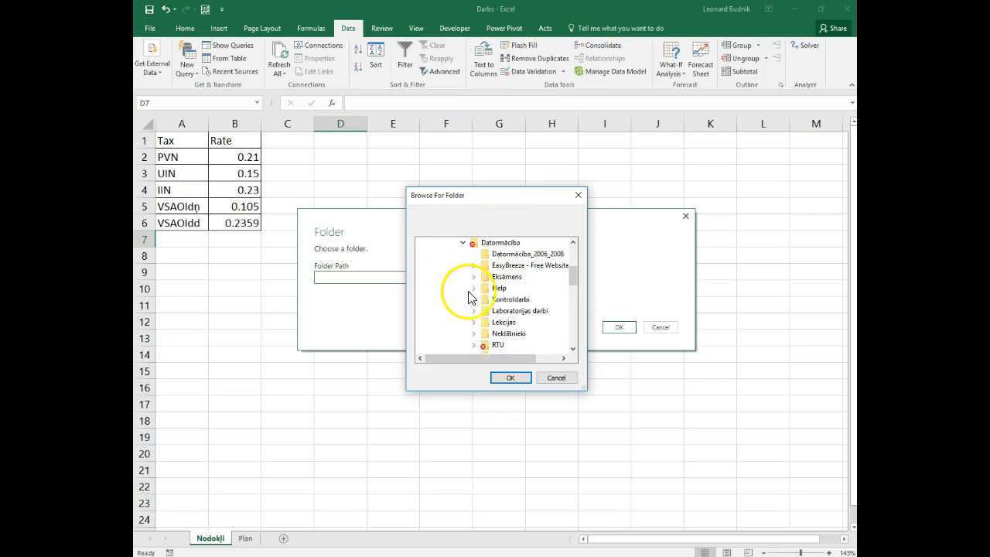
left_click(475, 297)
scroll(489, 305, "down", 1)
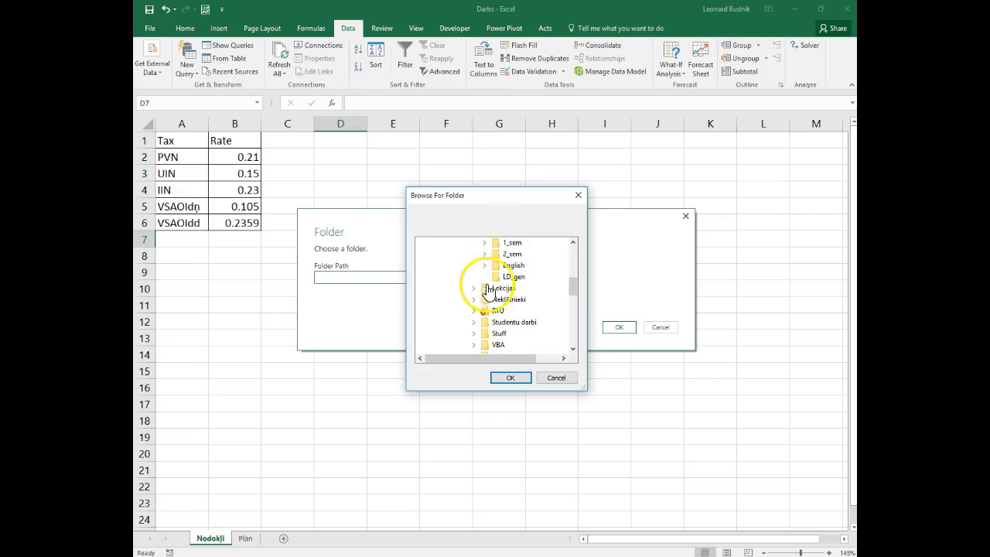
Choose the Dati folder in 2_sem under 12LD\DATI_12LD as the query source and load it into the Query Editor
left_click(485, 254)
left_click(496, 334)
scroll(500, 333, "down", 2)
left_click(506, 311)
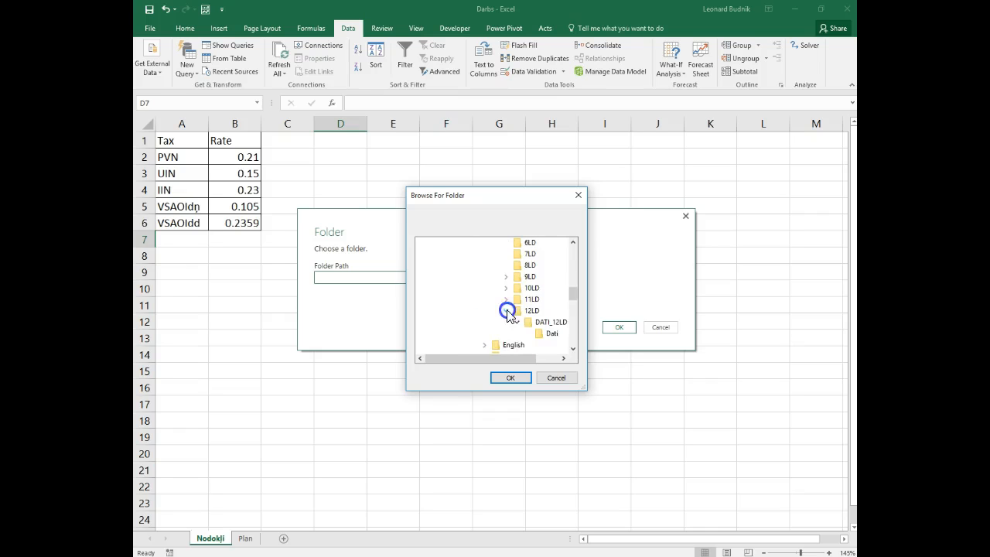
left_click(542, 334)
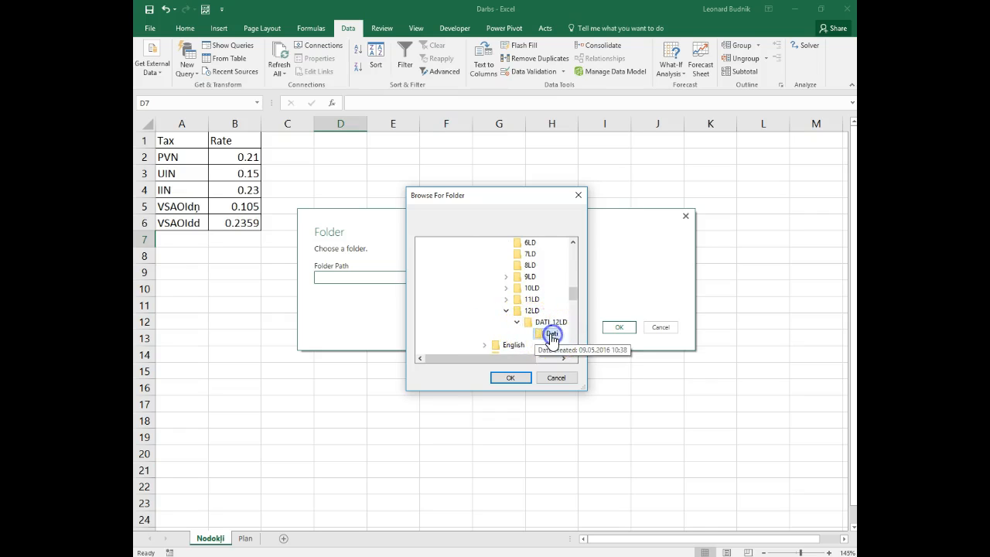
scroll(551, 334, "down", 2)
left_click(511, 378)
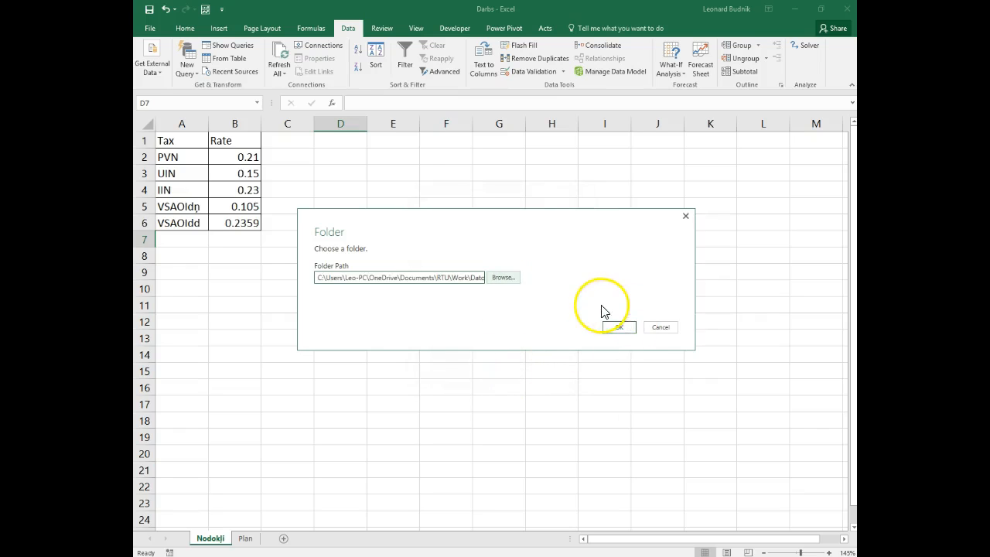
left_click(619, 327)
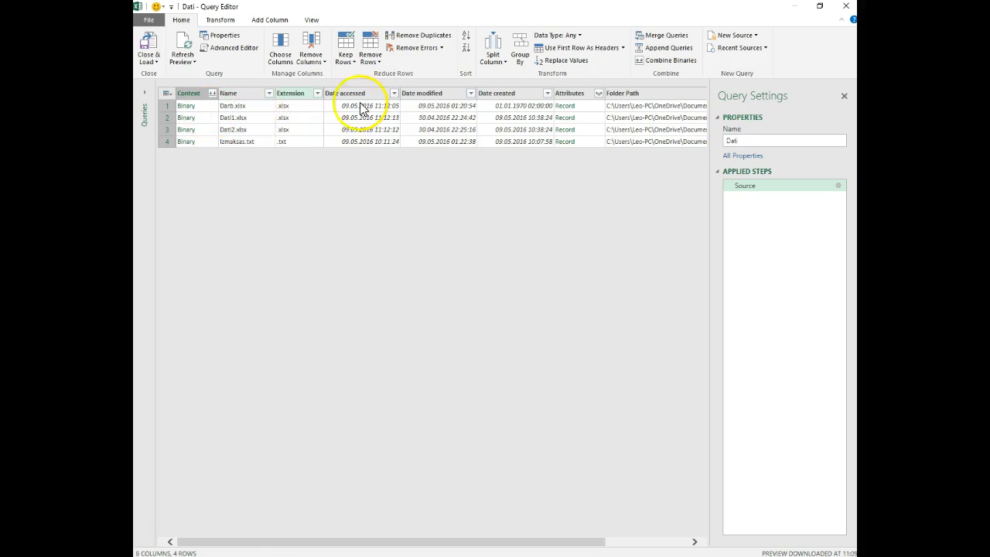
Filter the Name column to exclude Darb.xlsx and Izmaksas.txt, keeping only Dati1.xlsx and Dati2.xlsx
left_click(268, 93)
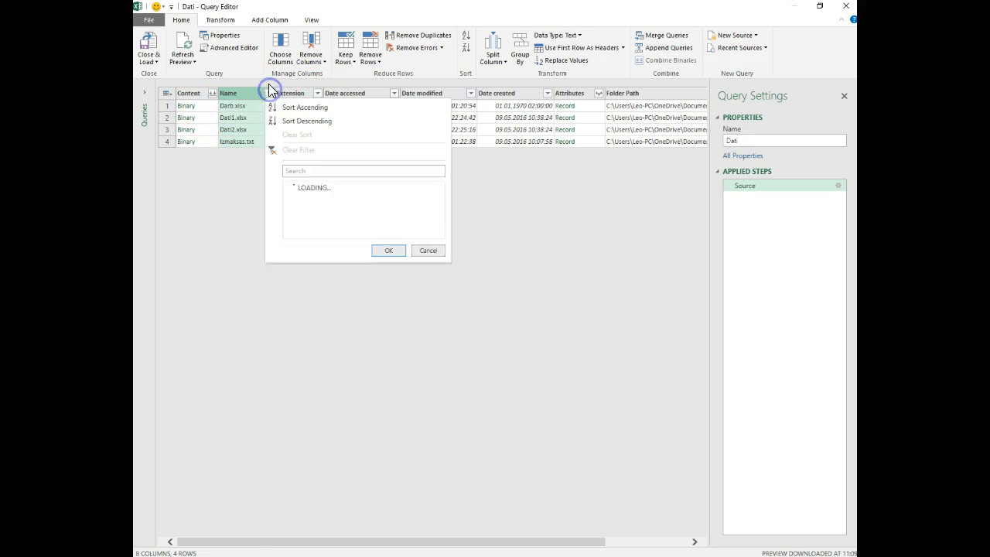
left_click(293, 212)
left_click(292, 246)
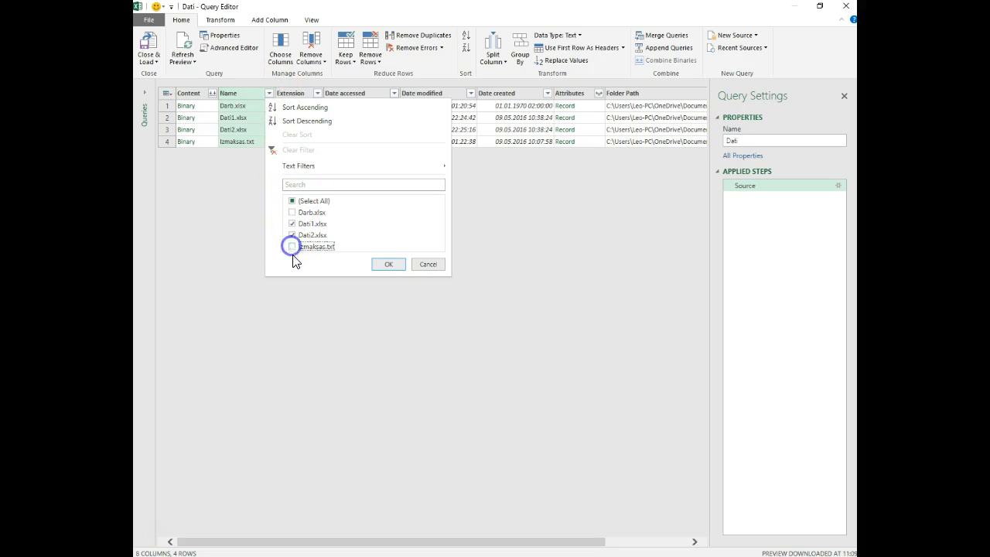
left_click(388, 265)
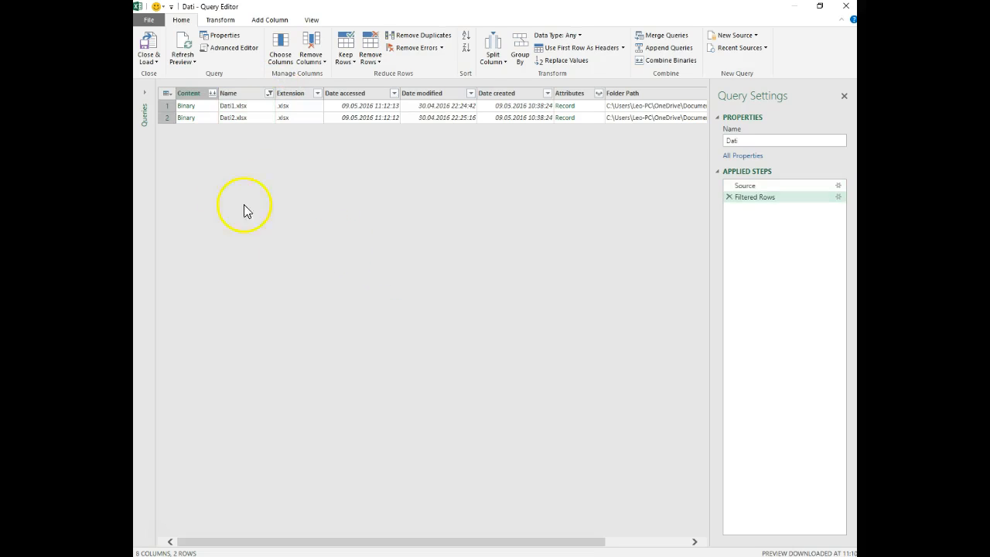
Remove all columns other than Content from the Dati query
left_click(190, 94)
right_click(191, 95)
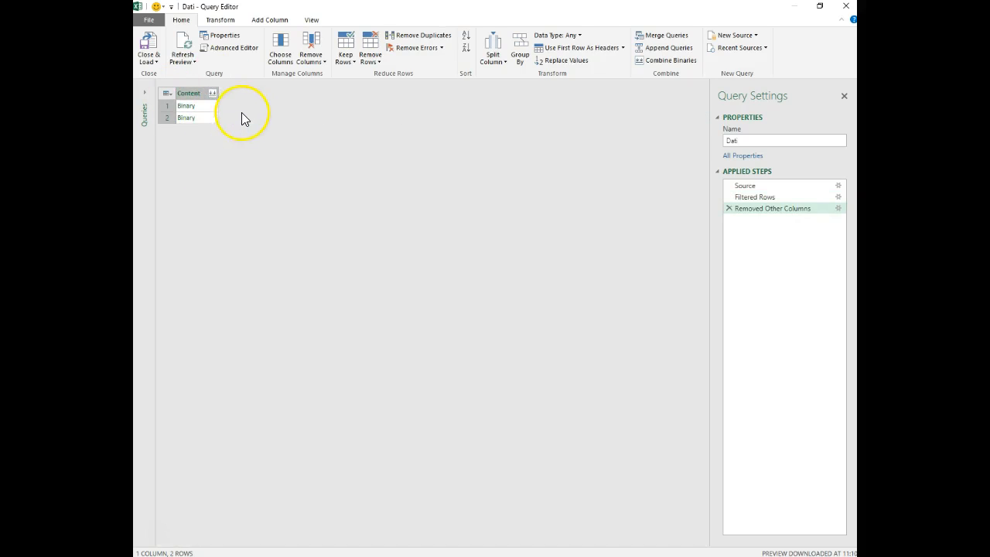
left_click(221, 19)
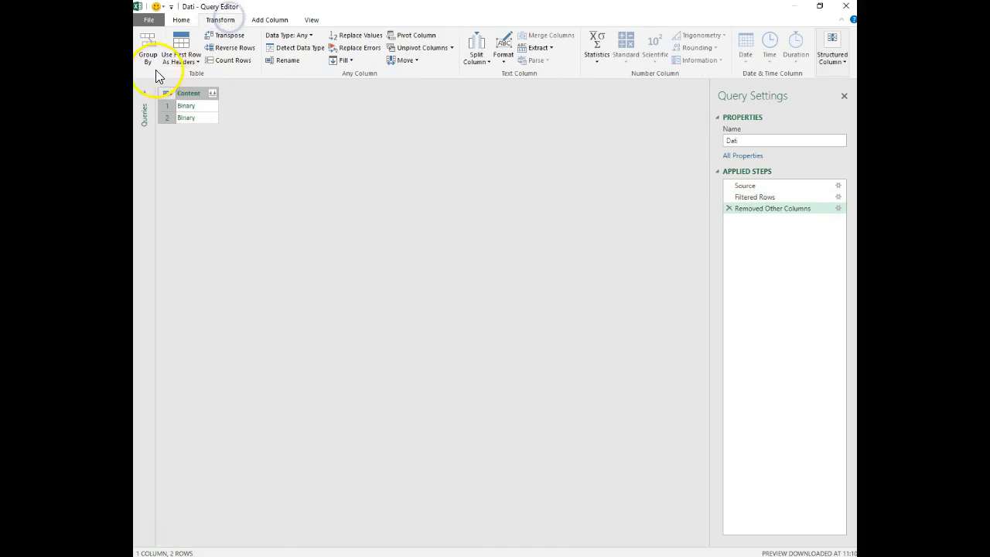
Add a custom column named Dati to the query with the formula Excel.Workbook([Content])
left_click(262, 21)
left_click(149, 57)
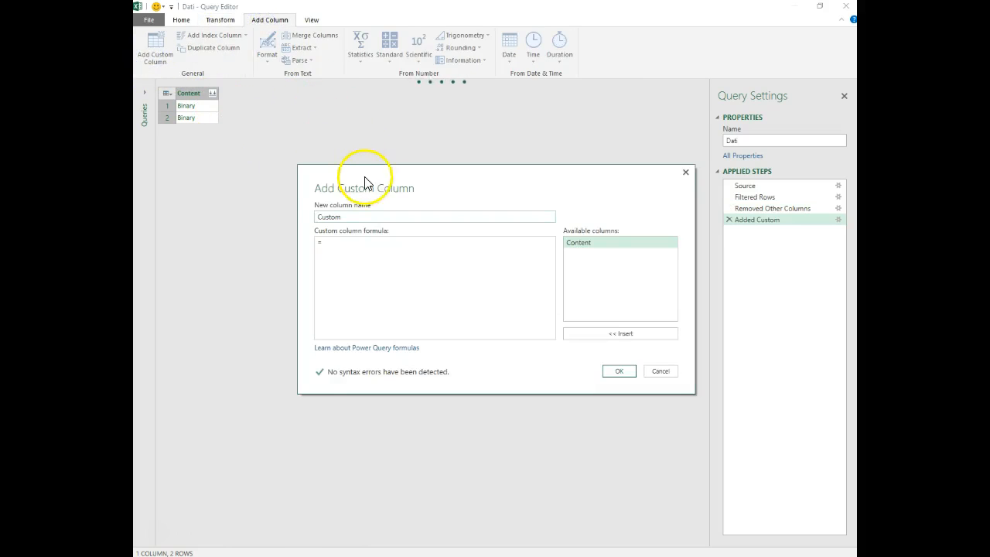
left_click_drag(366, 181, 359, 120)
left_click_drag(346, 155, 304, 153)
type("ati")
key("BackSpace")
key("BackSpace")
key("BackSpace")
type("Dati")
key("Tab")
type("Excel.Wor")
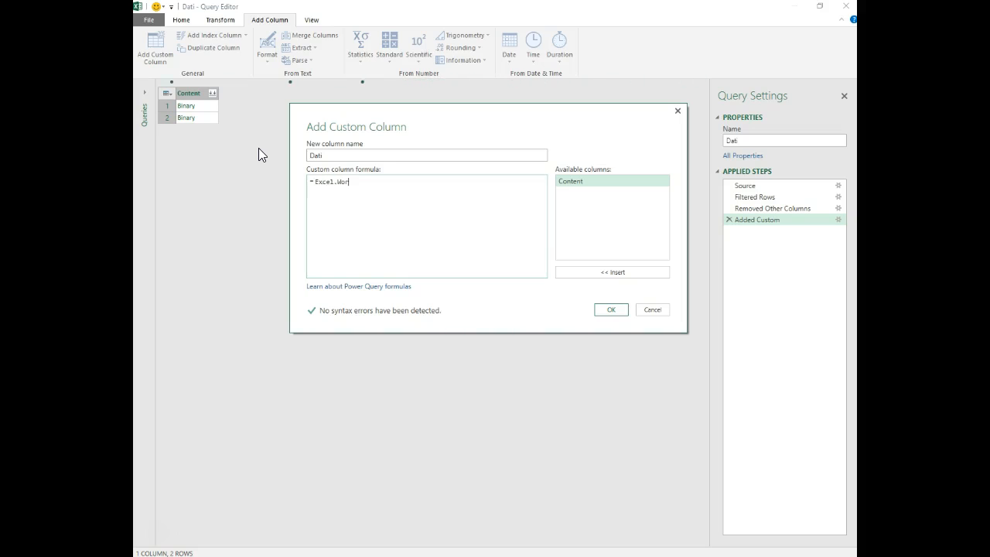
type("kbook(")
double_click(569, 186)
type(")")
left_click(613, 310)
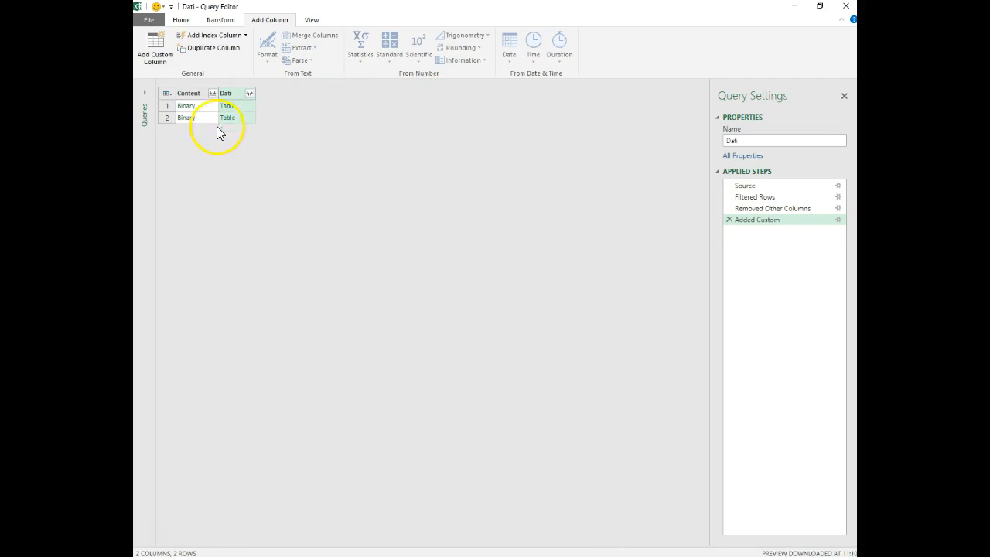
Expand the Dati column into all its fields with the name prefix, and remove every column except Dati.Data
left_click(249, 97)
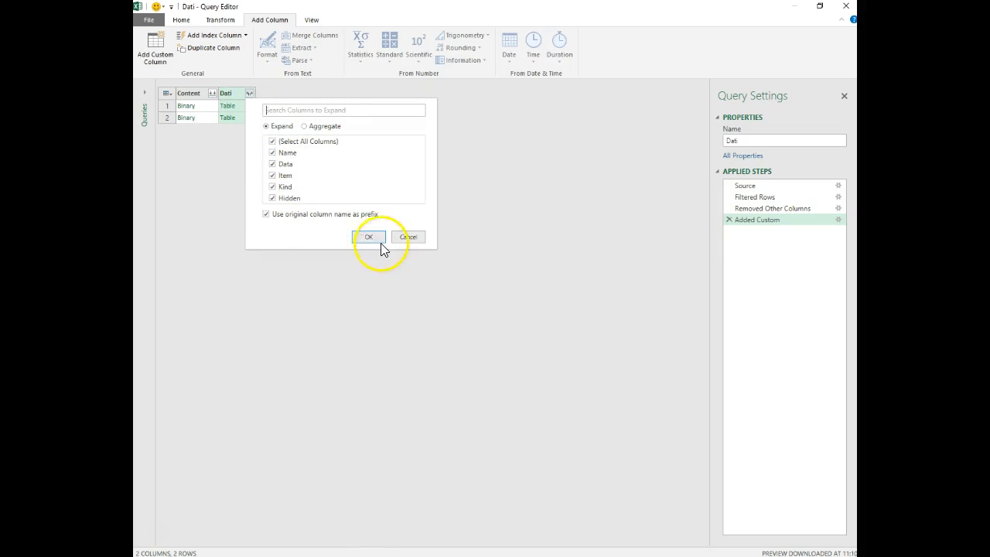
left_click(369, 238)
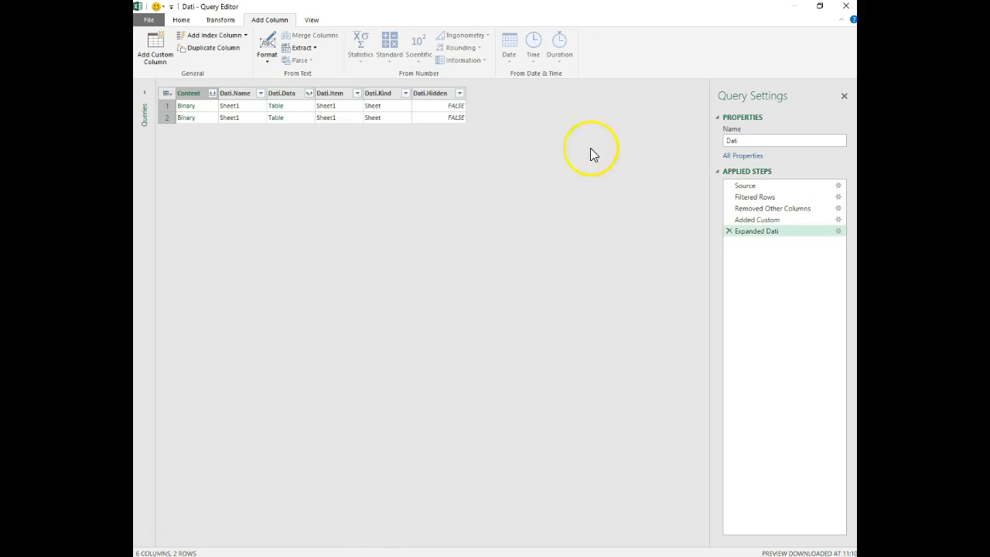
left_click(290, 94)
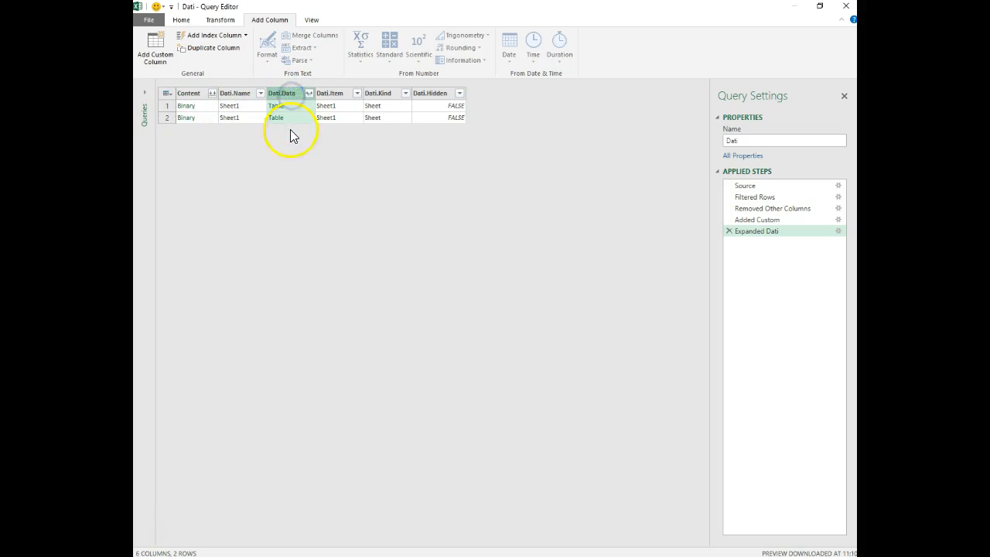
right_click(291, 93)
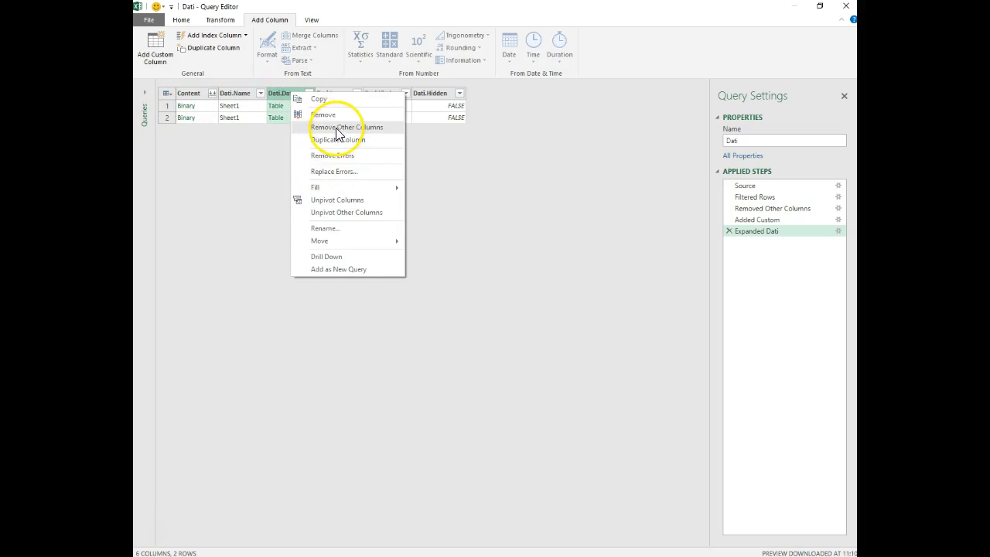
left_click(335, 128)
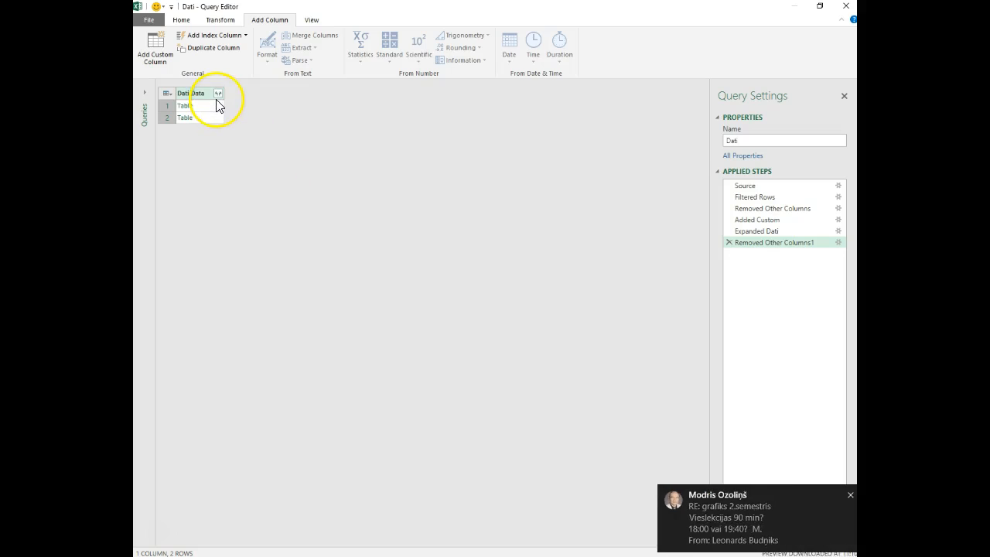
left_click(850, 498)
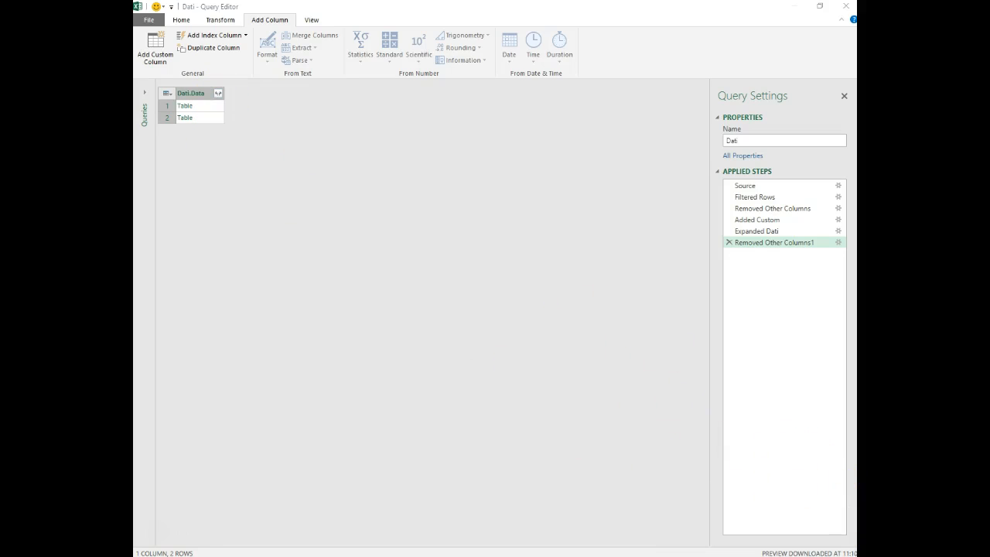
Add a custom column named BezVirs with the formula Table.PromoteHeaders([Dati.Data])
left_click(157, 57)
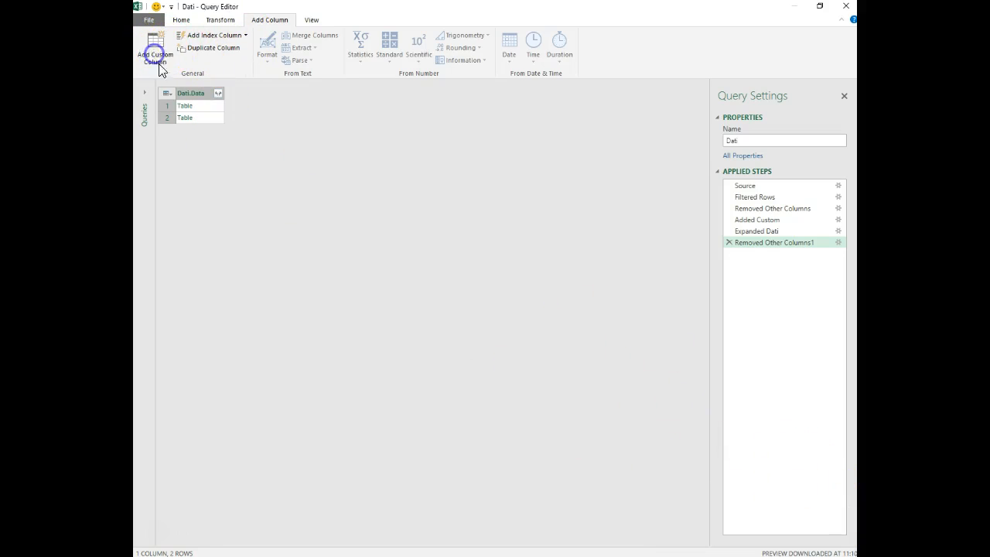
left_click(156, 52)
left_click_drag(354, 217, 251, 215)
type("B")
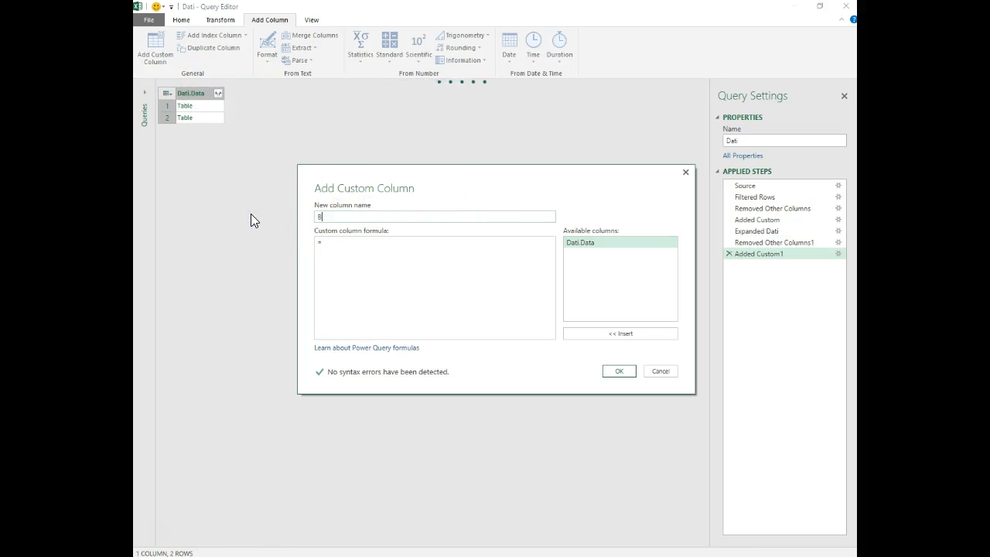
type("ezVirs")
type("Table.P")
type("romoteH")
type("eaders")
type("(")
double_click(581, 243)
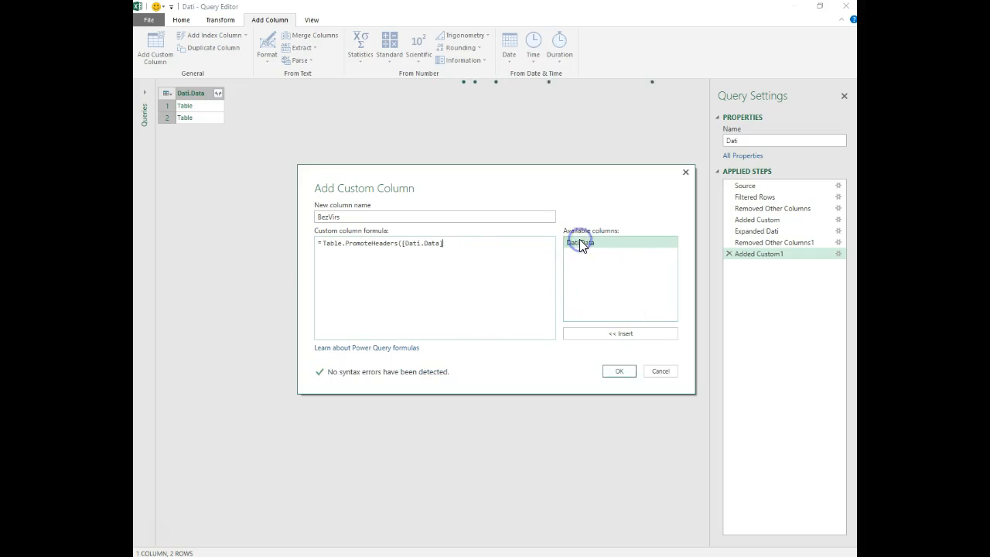
type(")")
left_click(624, 373)
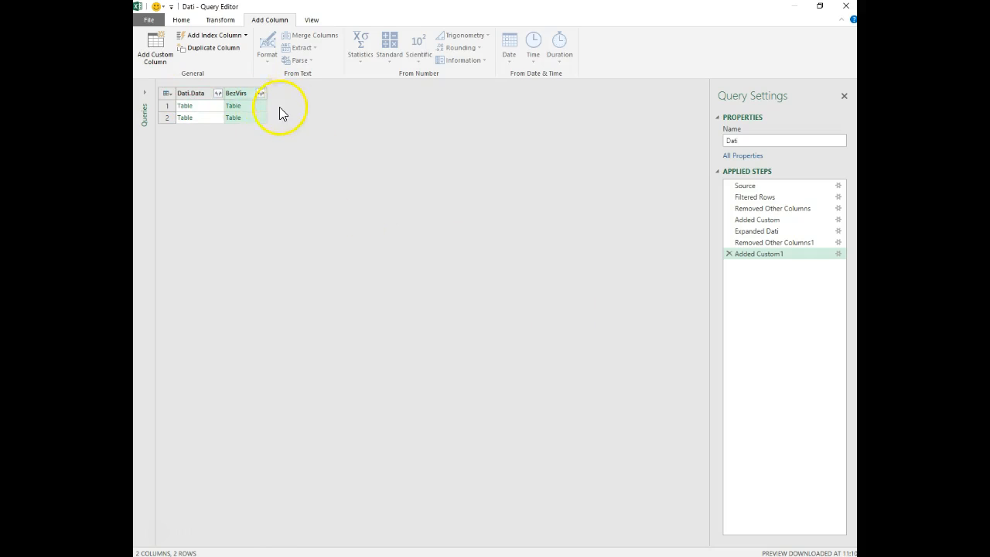
Expand BezVirs into Day, Emp_ID, Region, Prod_ID and Q_pcs without a name prefix, and remove the Dati.Data column
left_click(261, 94)
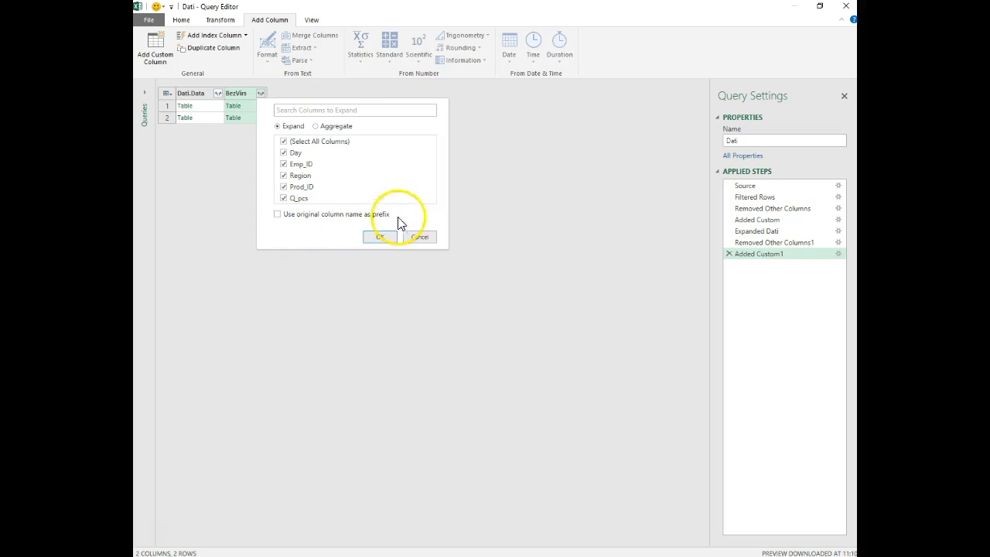
left_click(382, 240)
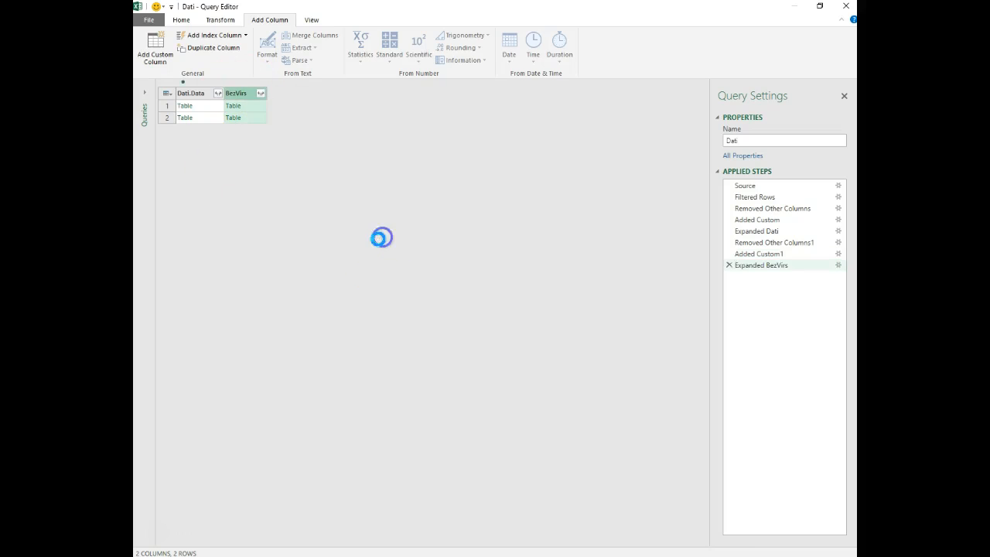
left_click(192, 94)
right_click(195, 94)
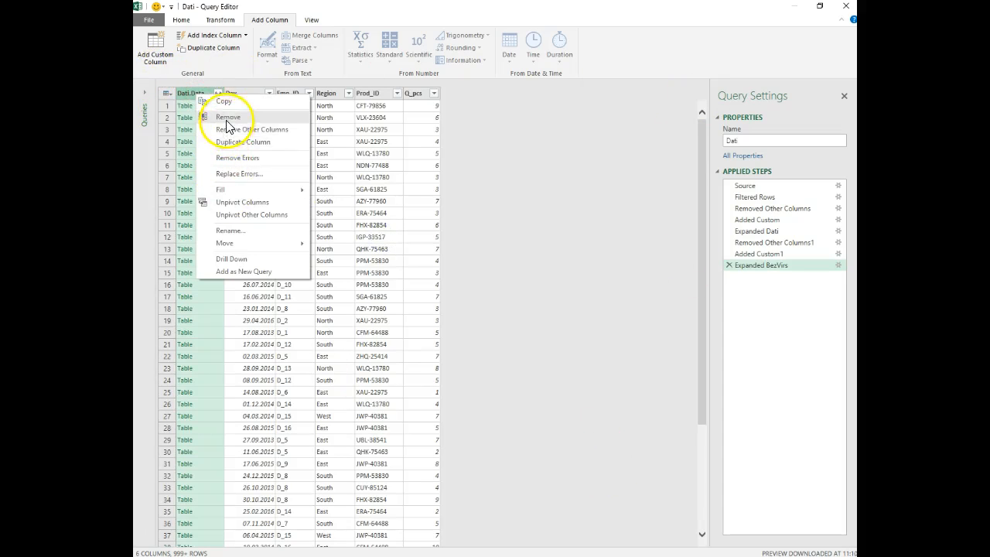
left_click(228, 118)
Set the data type of the Day column to Date and of the Q_pcs column to Whole Number
left_click(197, 94)
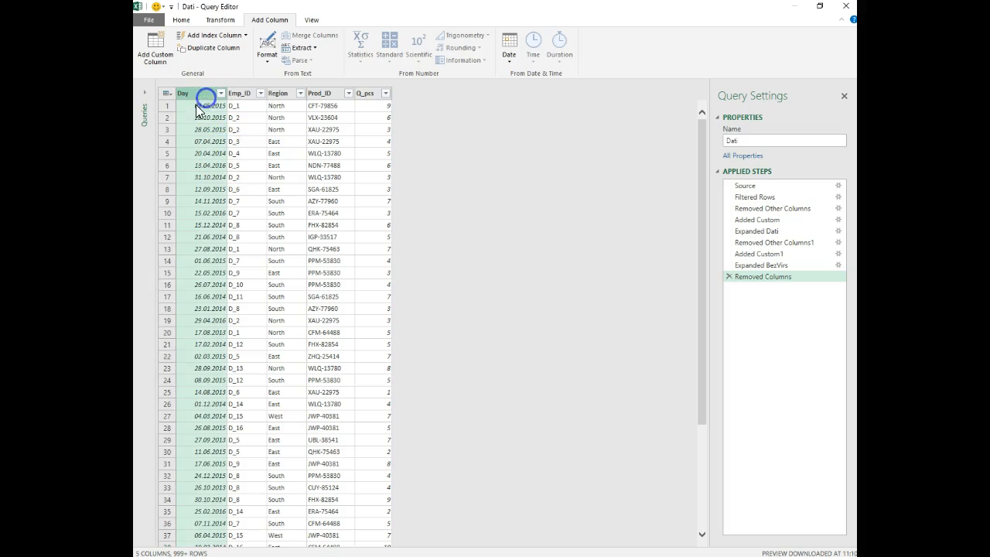
left_click(181, 19)
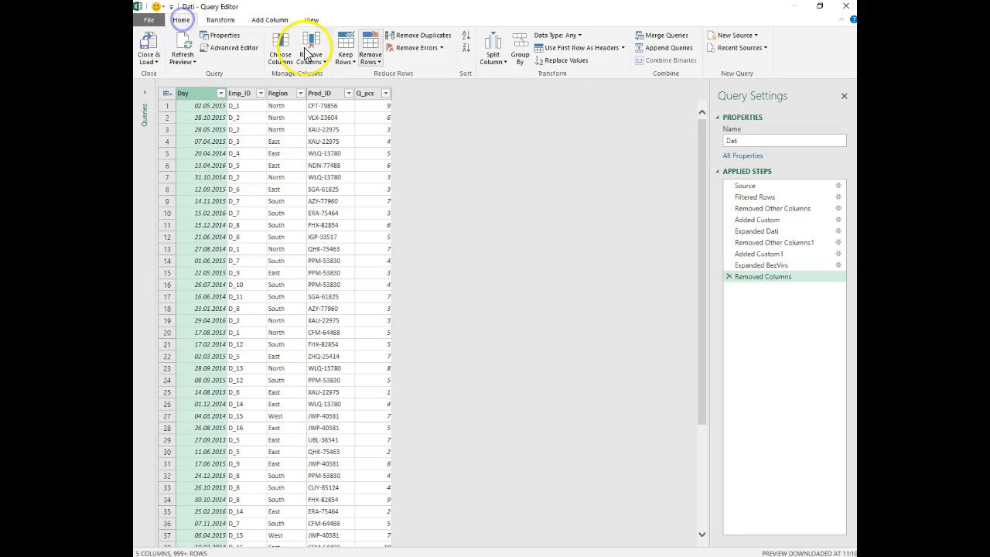
left_click(556, 36)
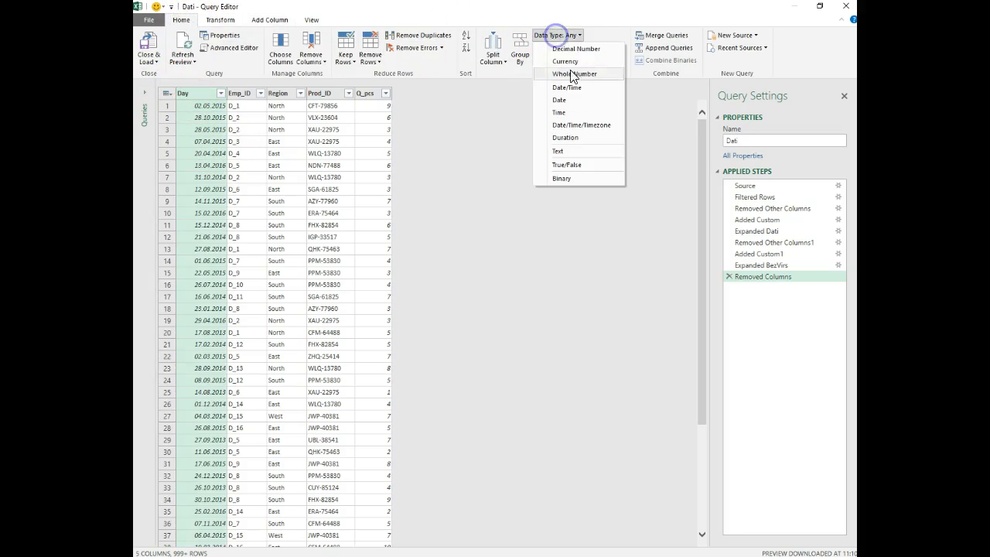
left_click(561, 101)
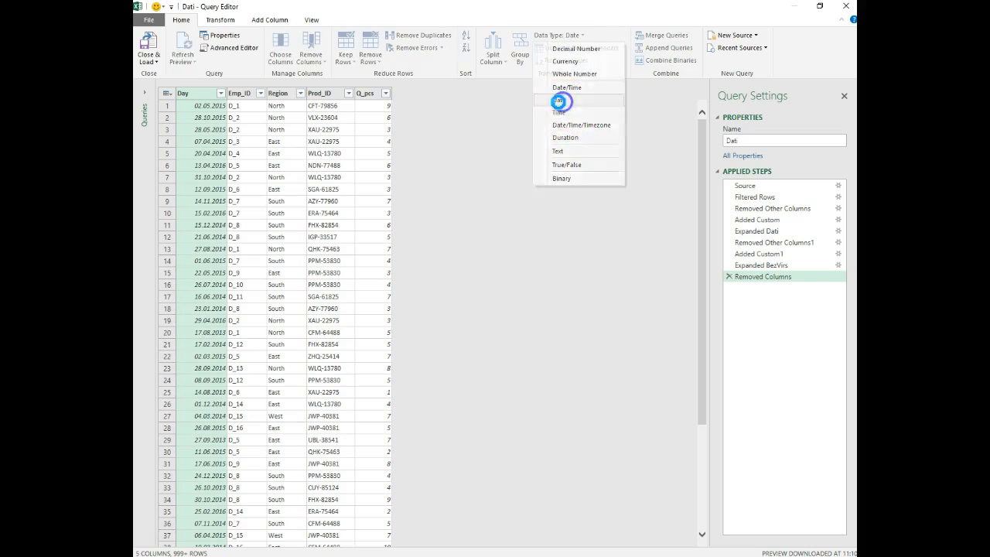
left_click(364, 92)
left_click(566, 36)
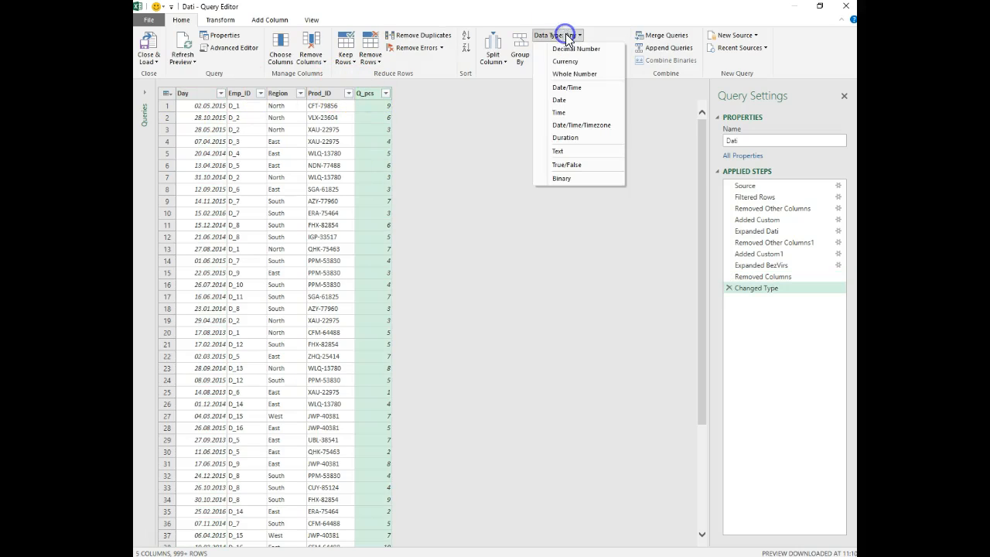
left_click(575, 74)
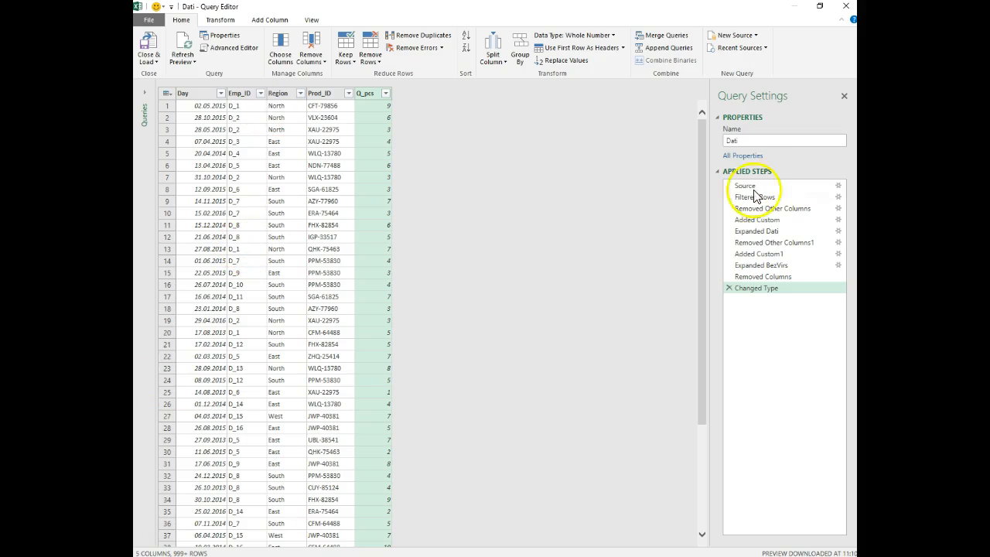
Rename the Dati query as F_Pirkumi
left_click(752, 140)
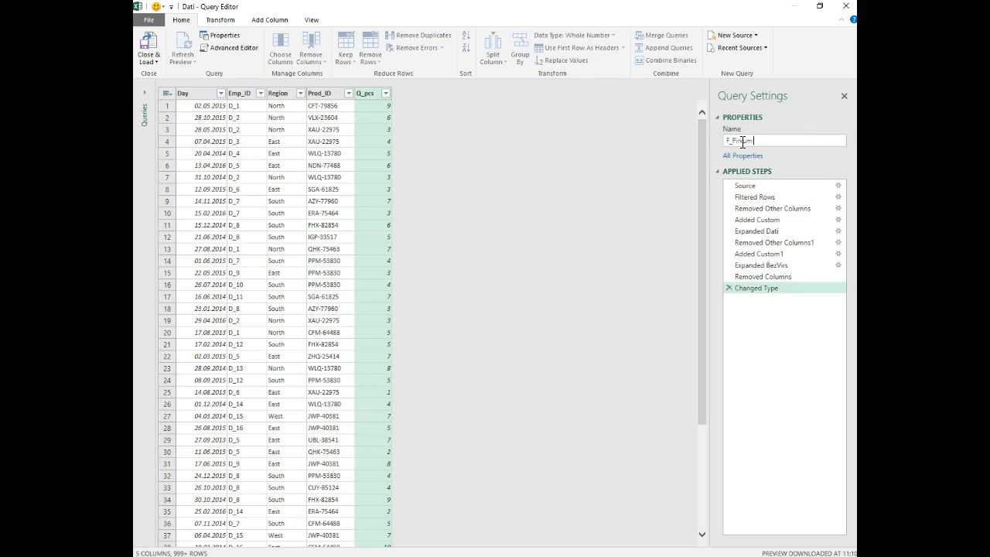
type("i")
key("Return")
left_click(199, 503)
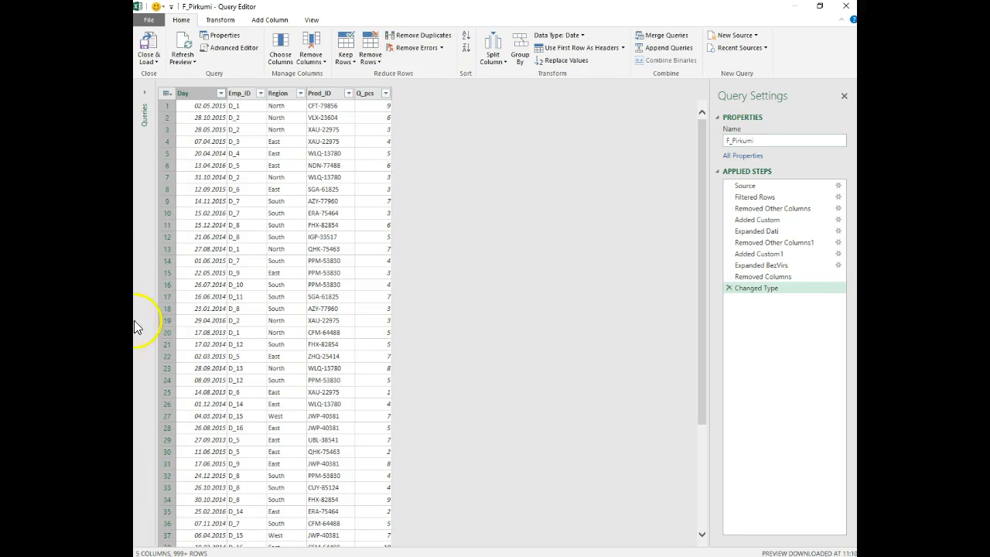
Load the F_Pirkumi query as a connection only and add its data to the Data Model
left_click(162, 62)
left_click(165, 78)
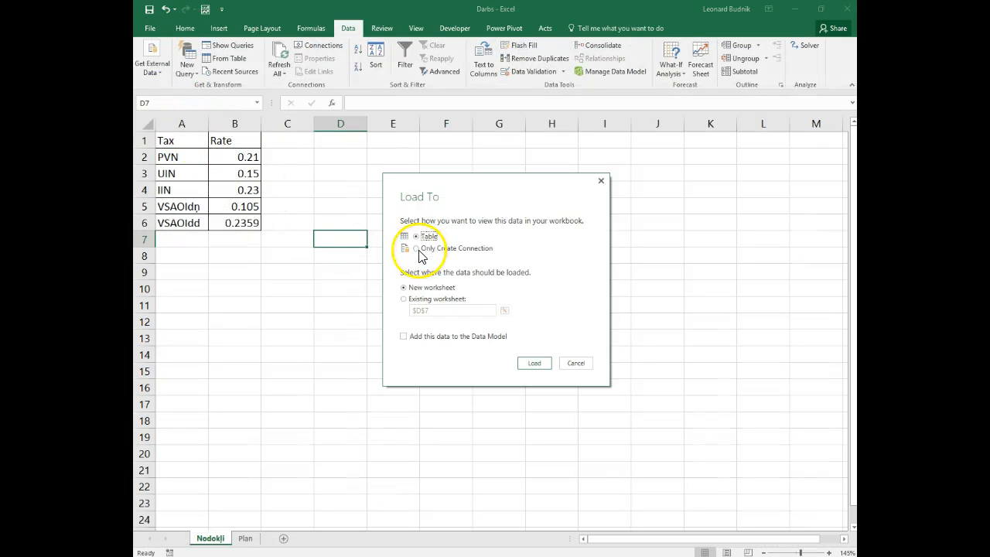
left_click(456, 249)
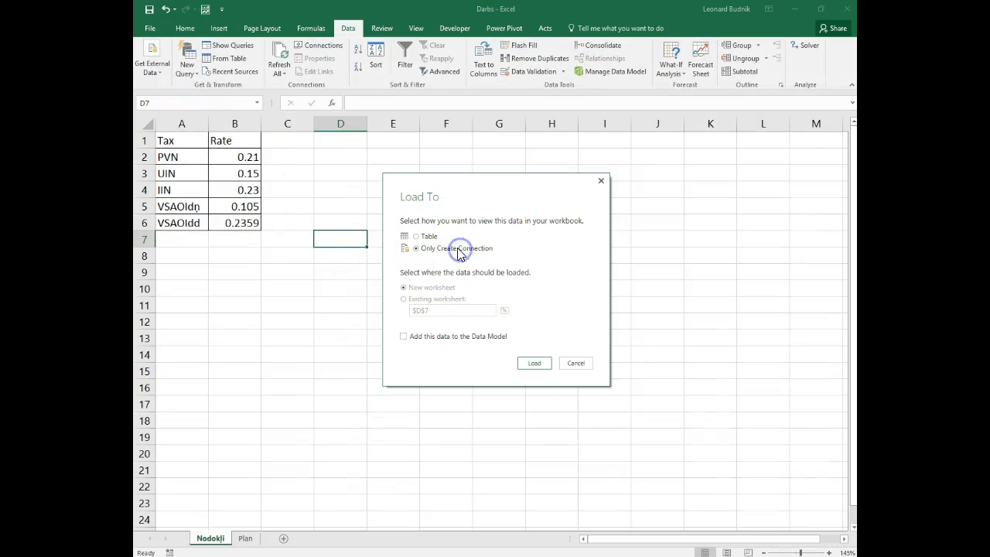
left_click(402, 338)
left_click(533, 363)
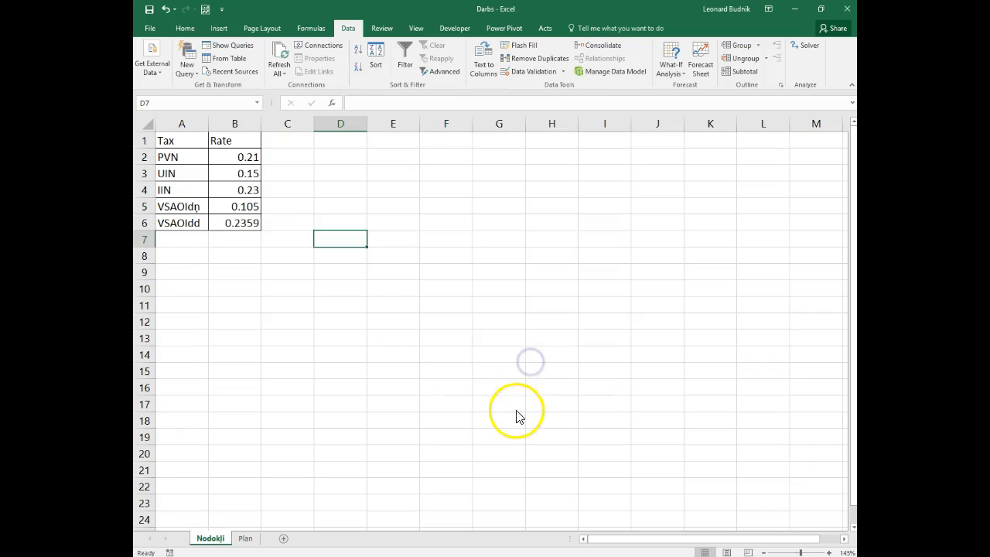
left_click(163, 531)
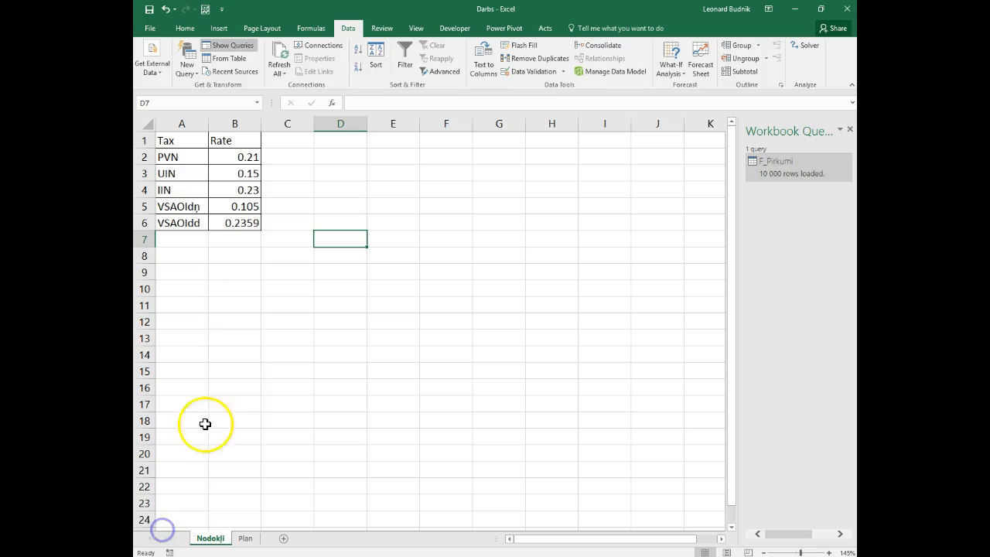
Start a new query from an Excel workbook file and move the Import Data dialog clear of the window edge
left_click(190, 66)
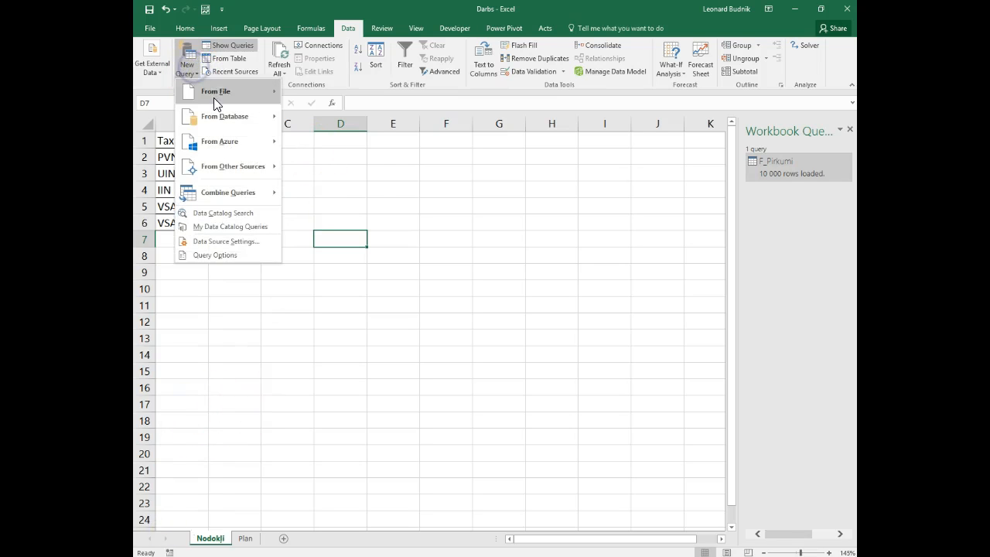
mouse_move(221, 103)
left_click(322, 101)
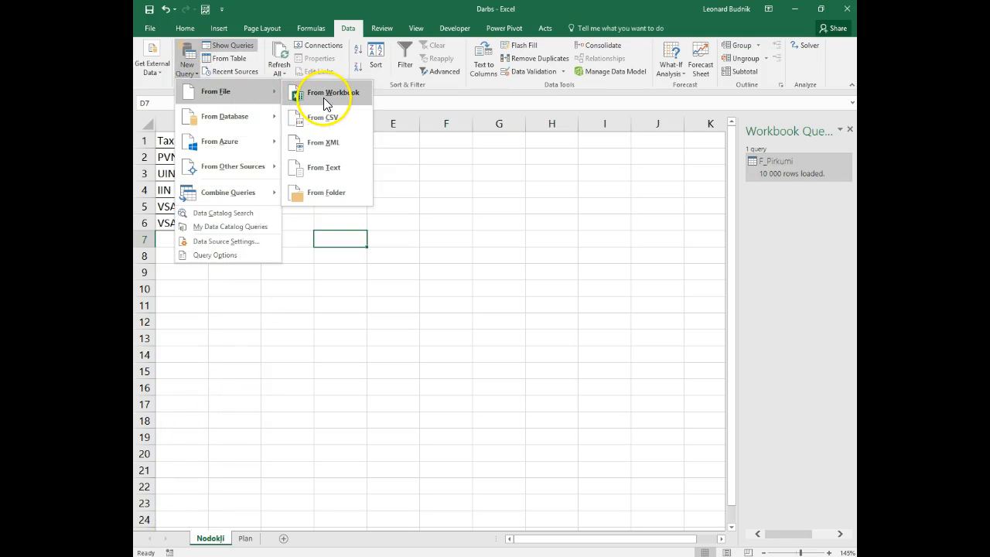
left_click(188, 68)
mouse_move(280, 92)
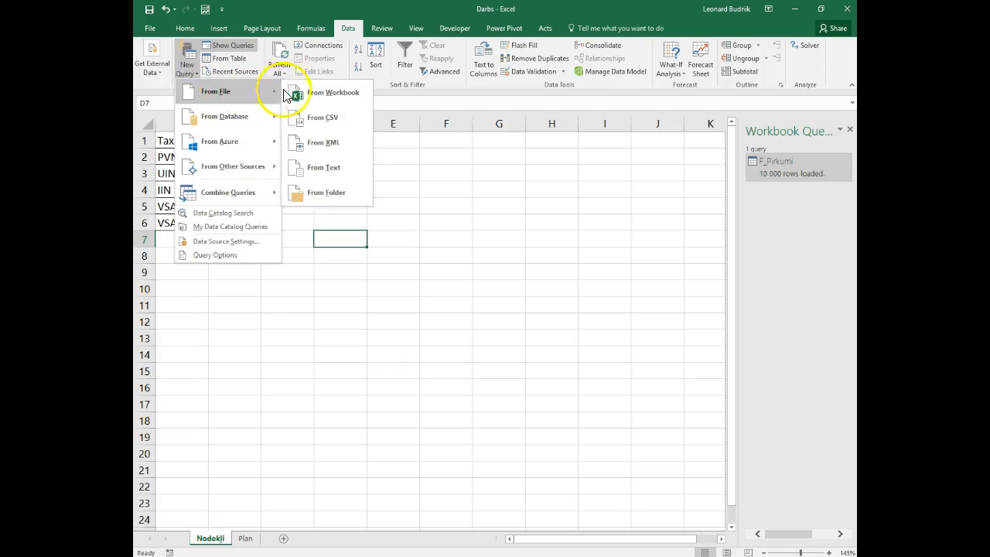
left_click(314, 93)
left_click_drag(286, 11, 514, 84)
left_click(474, 98)
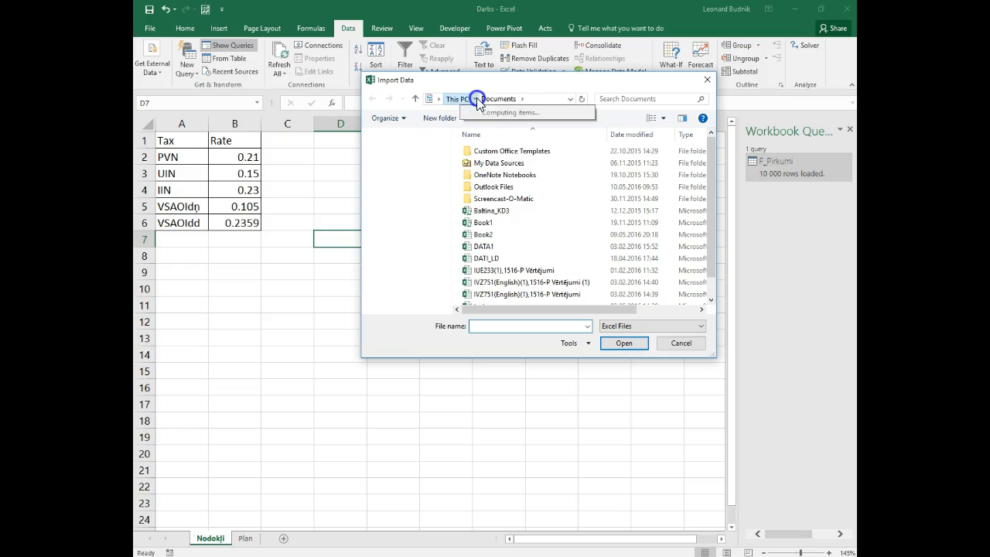
left_click(522, 98)
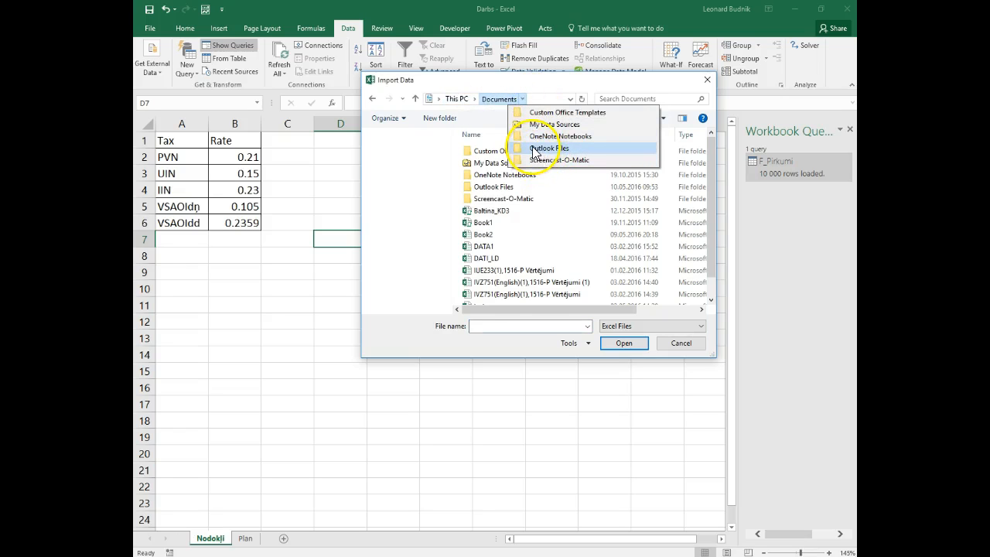
left_click(509, 294)
left_click(492, 199)
left_click(420, 167)
left_click(397, 173)
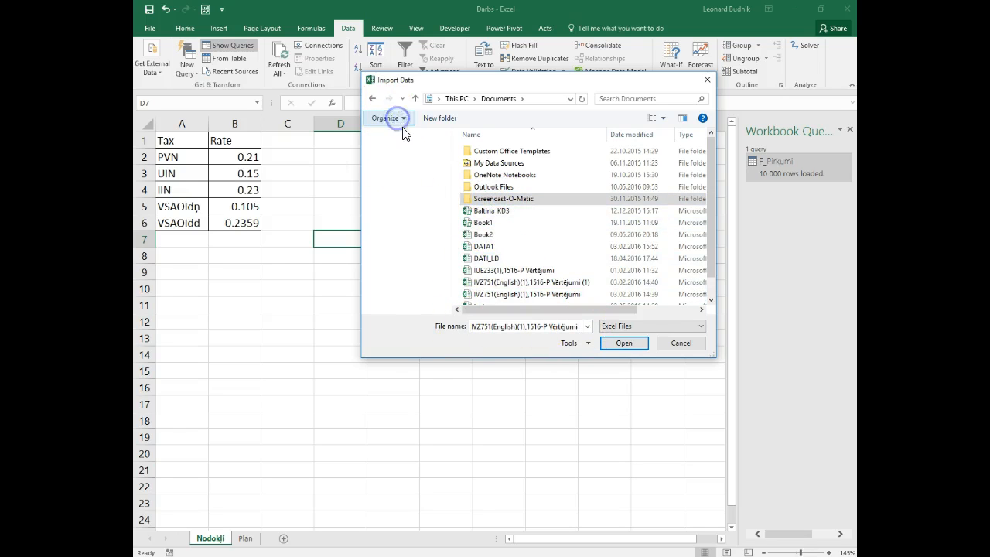
left_click(406, 119)
left_click(532, 126)
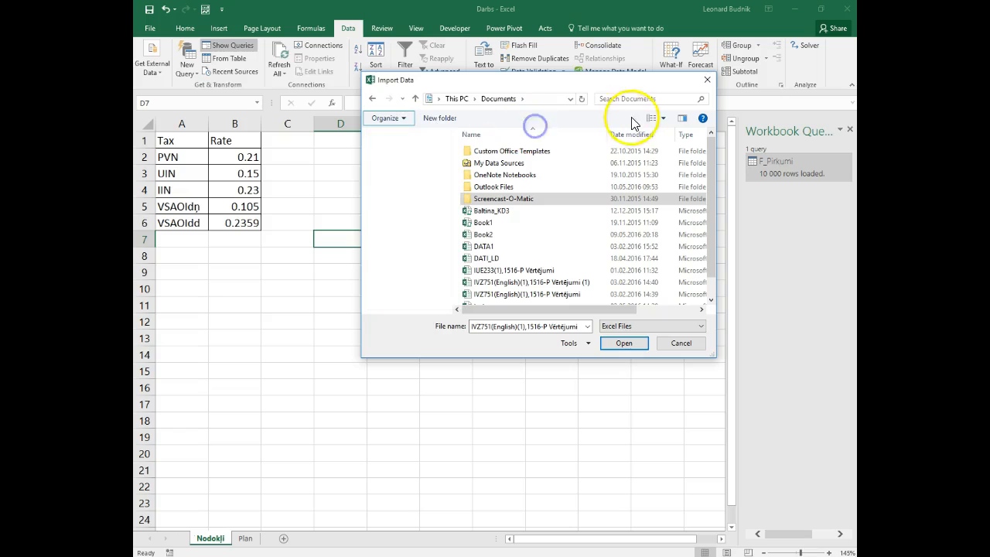
Browse the import file dialog to the Datormācība folder inside Documents, RTU and Work
left_click(416, 99)
left_click(416, 99)
double_click(505, 271)
left_click(417, 98)
double_click(504, 178)
double_click(472, 162)
double_click(480, 164)
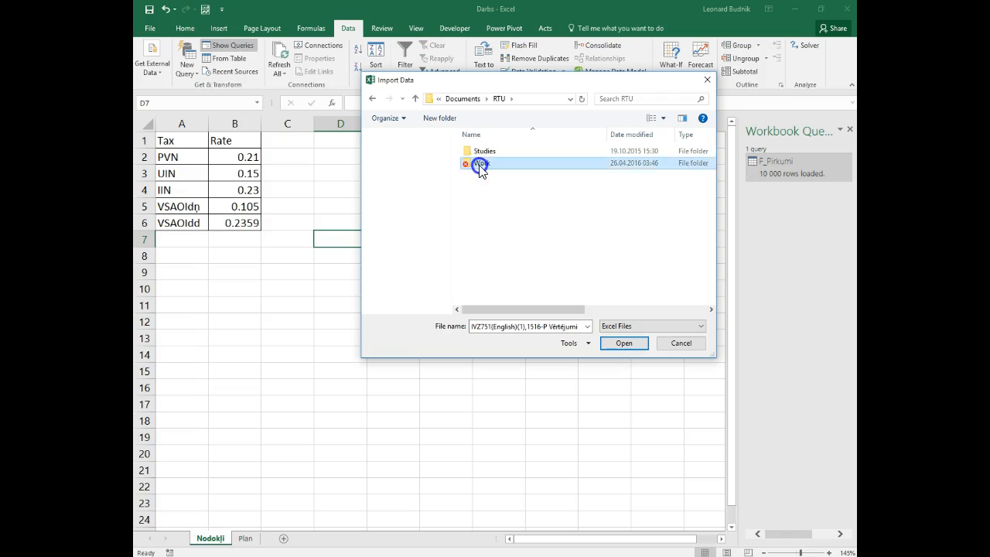
double_click(480, 162)
double_click(479, 178)
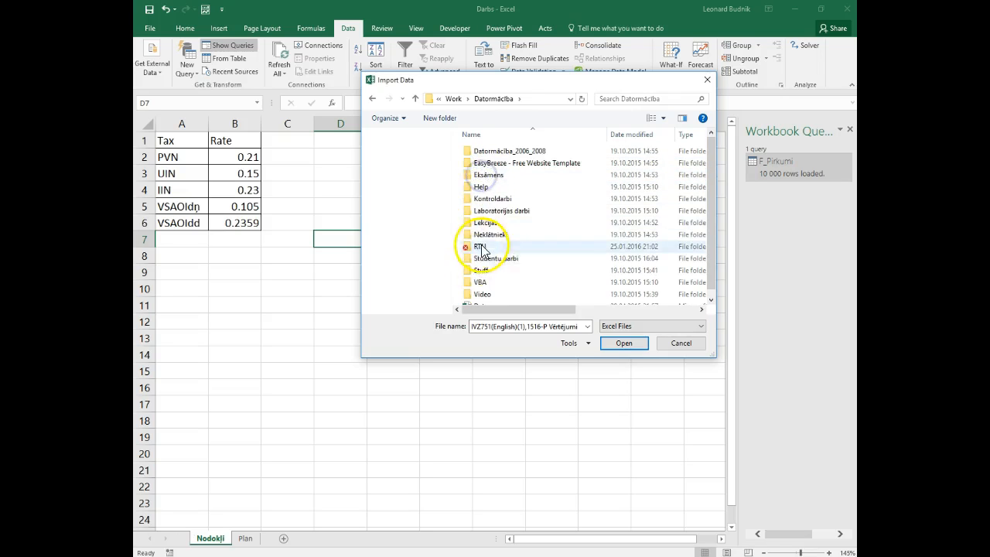
Browse through the 2_sem, 2015_2016, 12LD and DATI_12LD folders to the Dati folder
double_click(491, 211)
double_click(480, 163)
left_click(479, 222)
double_click(478, 224)
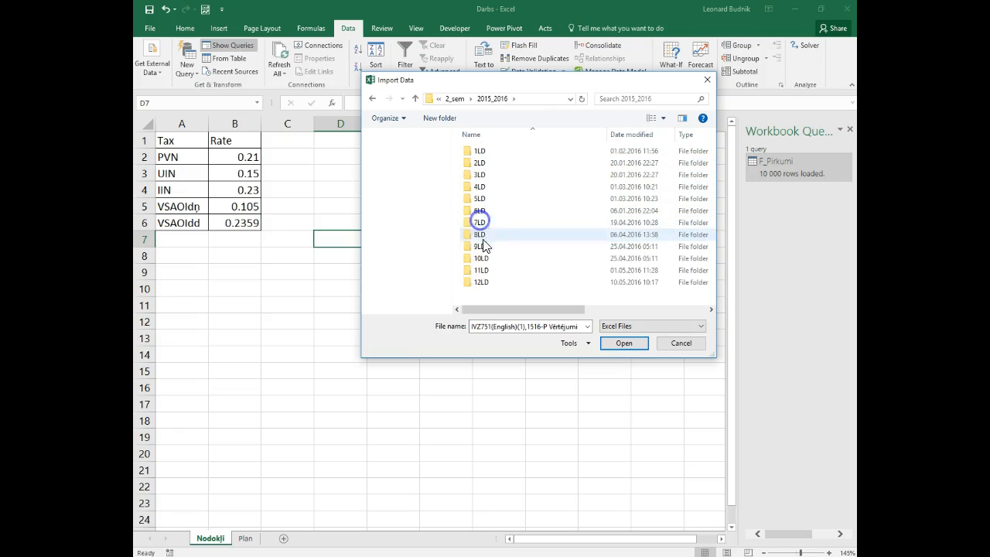
double_click(474, 278)
double_click(482, 150)
double_click(476, 151)
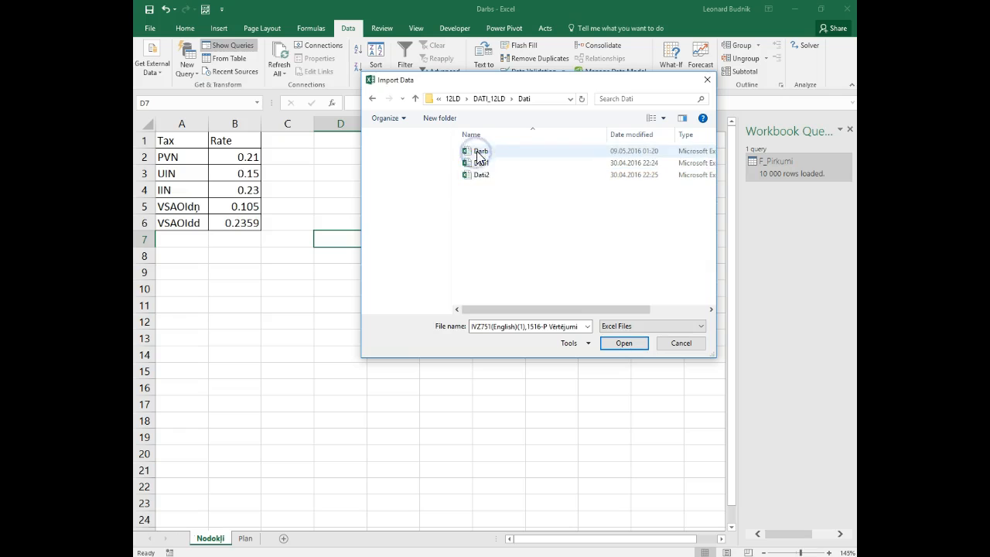
Import the Darb workbook and open its Darbinieki sheet for editing in the Query Editor
left_click(481, 151)
left_click(624, 343)
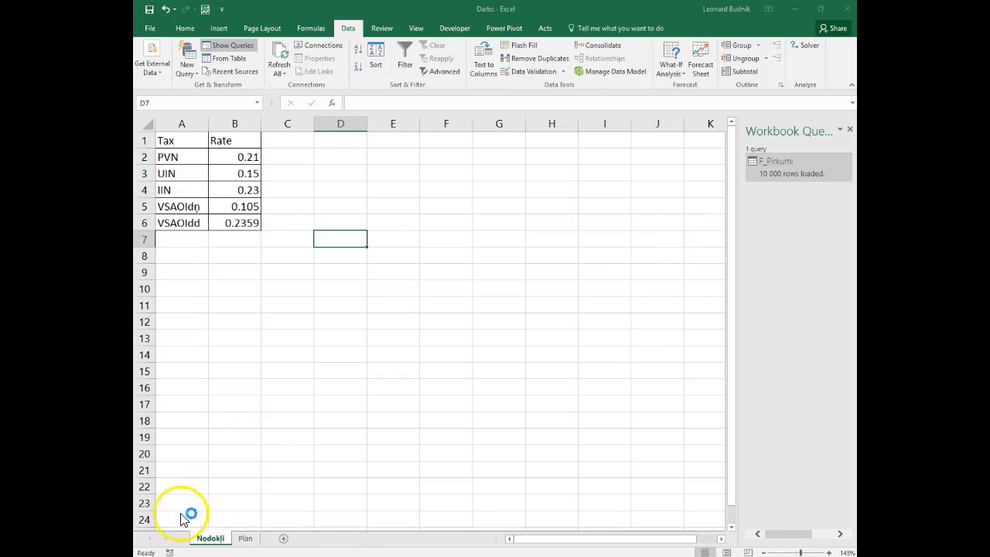
left_click_drag(408, 93, 379, 64)
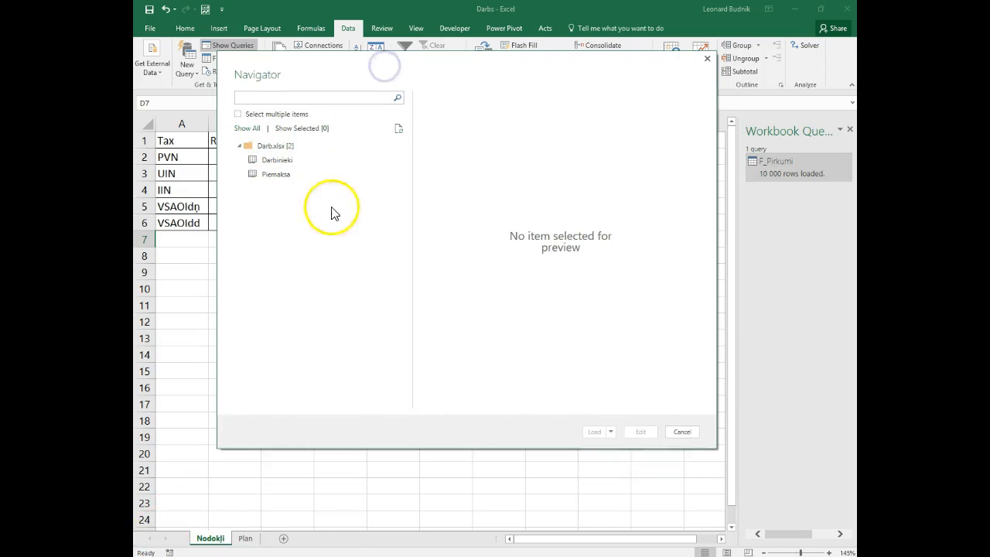
left_click(275, 160)
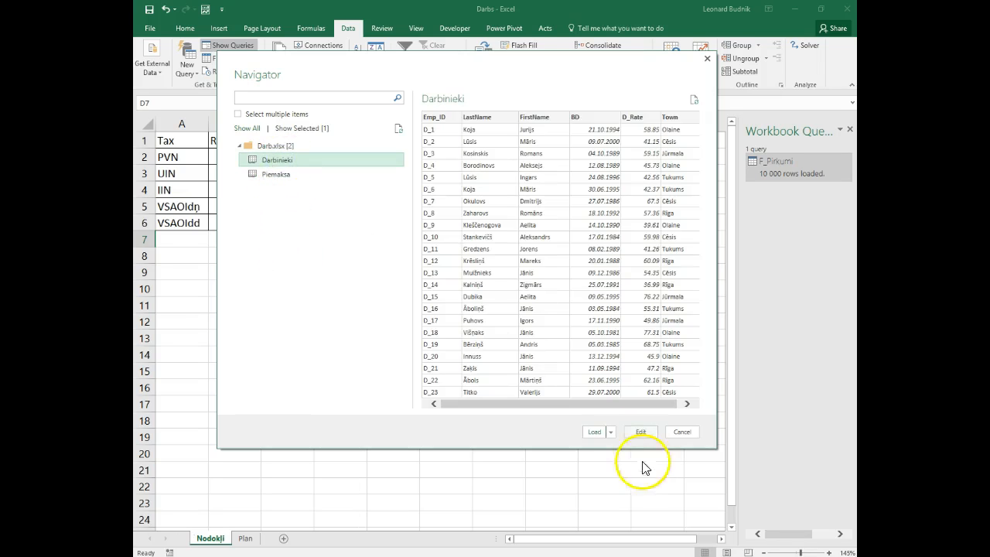
left_click(650, 433)
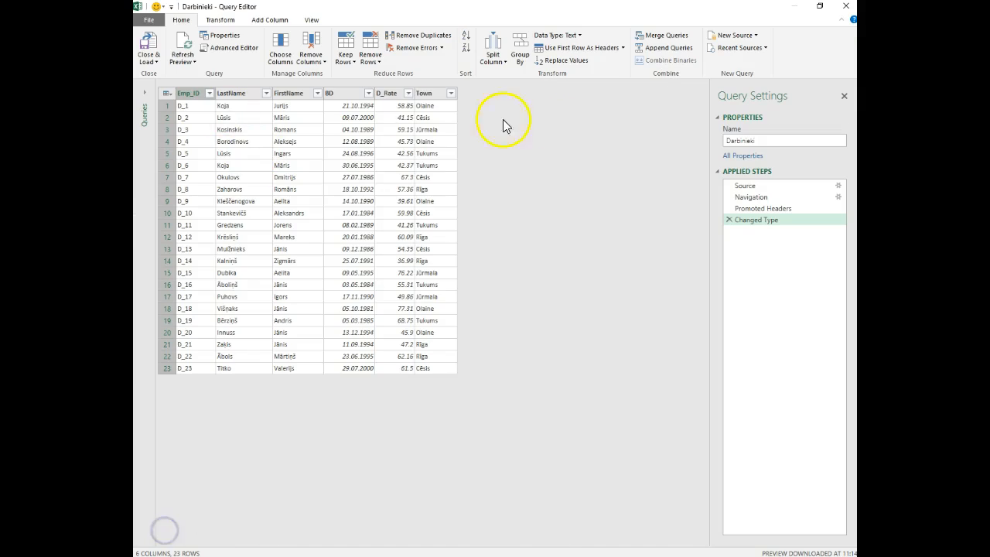
Check the data types of the BD and D_Rate columns and rename the query as D_Darbinieki
left_click(350, 93)
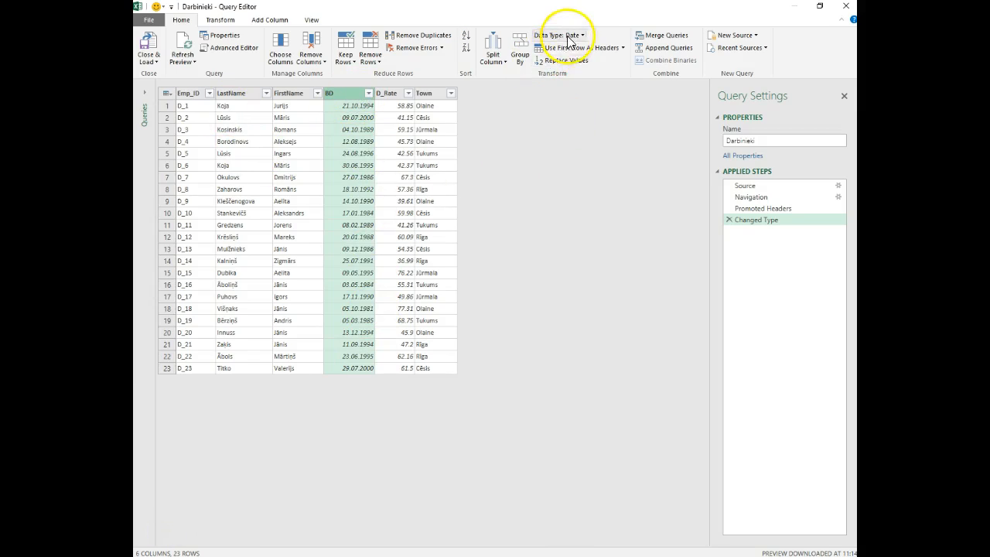
left_click(389, 93)
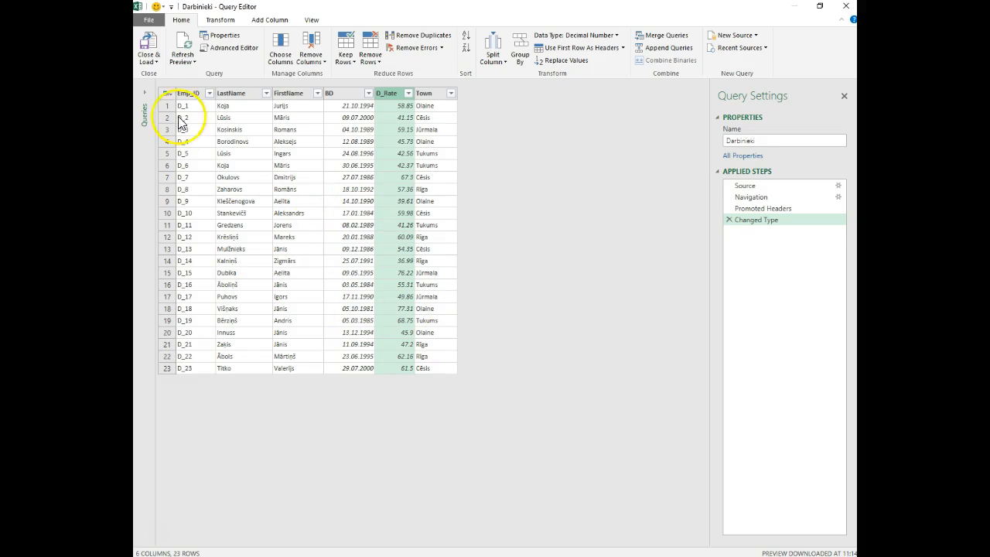
left_click(761, 140)
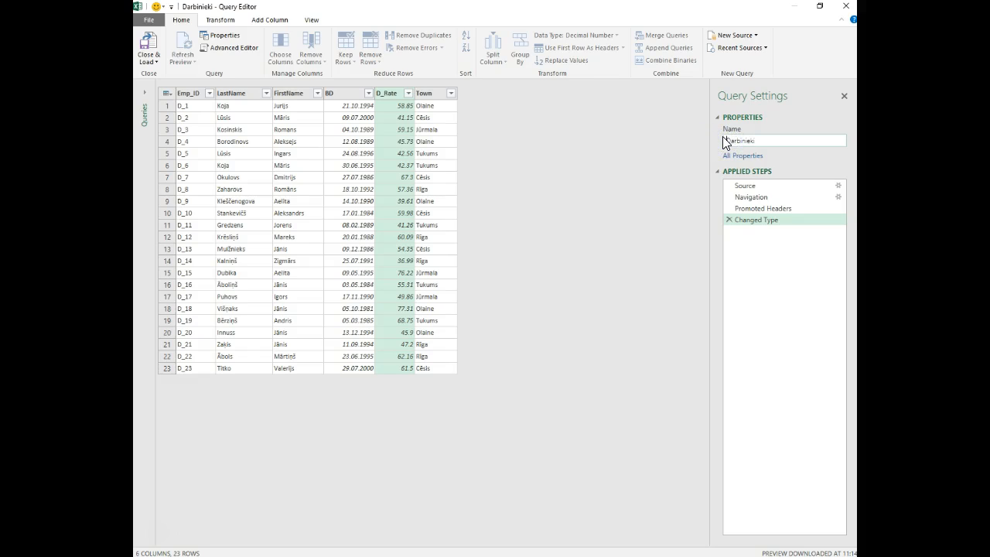
type("D")
type("D_")
key("Return")
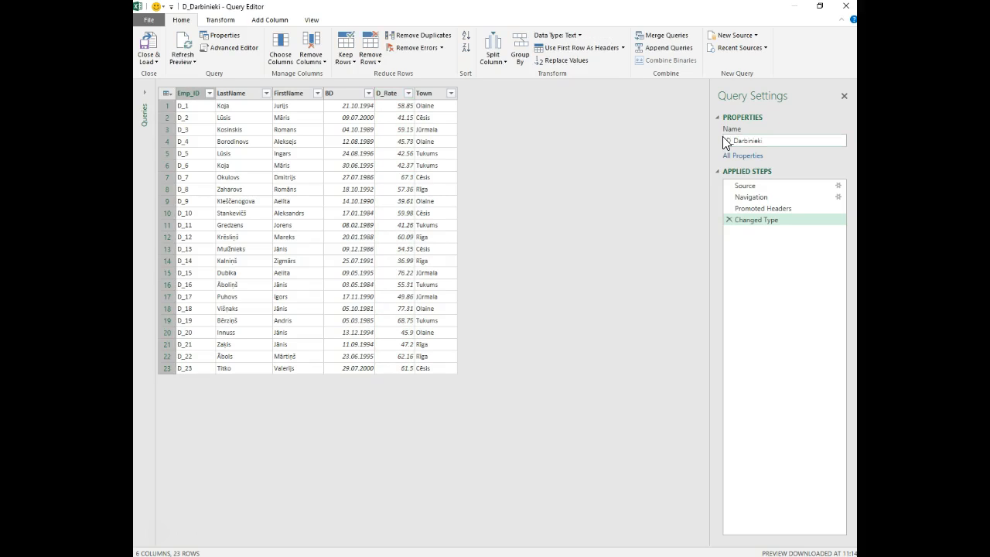
Load the D_Darbinieki query as a connection only and add its data to the Data Model
left_click(157, 62)
left_click(177, 87)
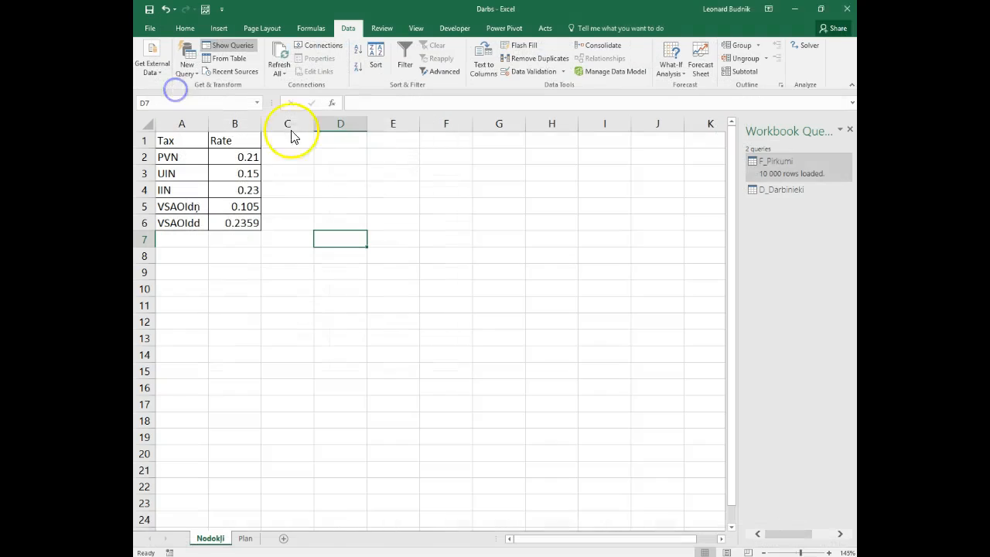
left_click(424, 248)
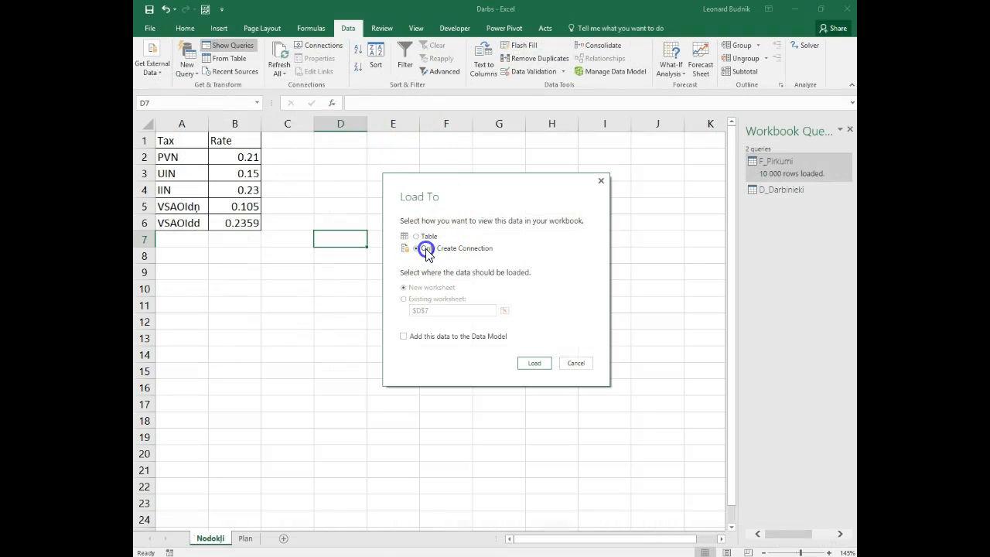
left_click(405, 338)
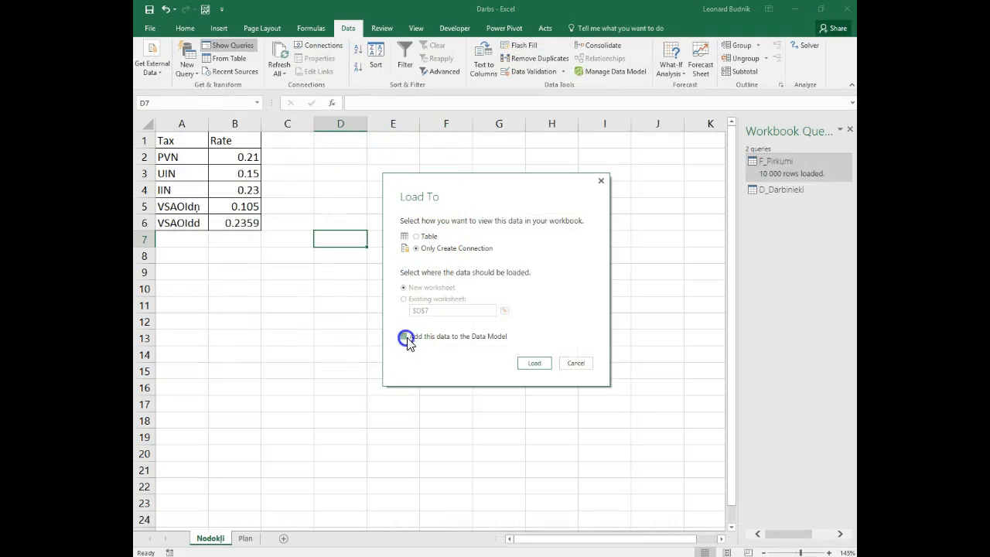
left_click(535, 364)
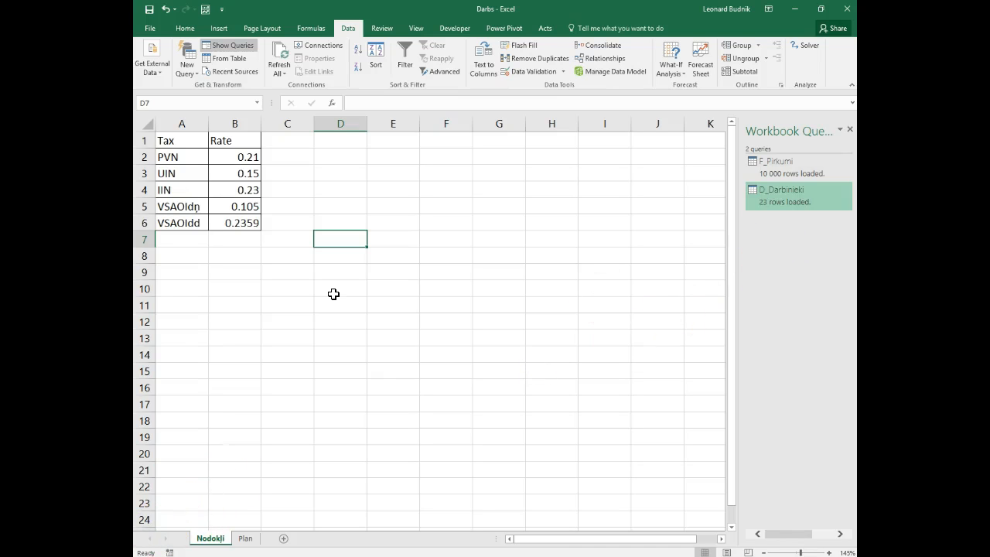
Duplicate the D_Darbinieki query from the workbook's list of queries
left_click(187, 68)
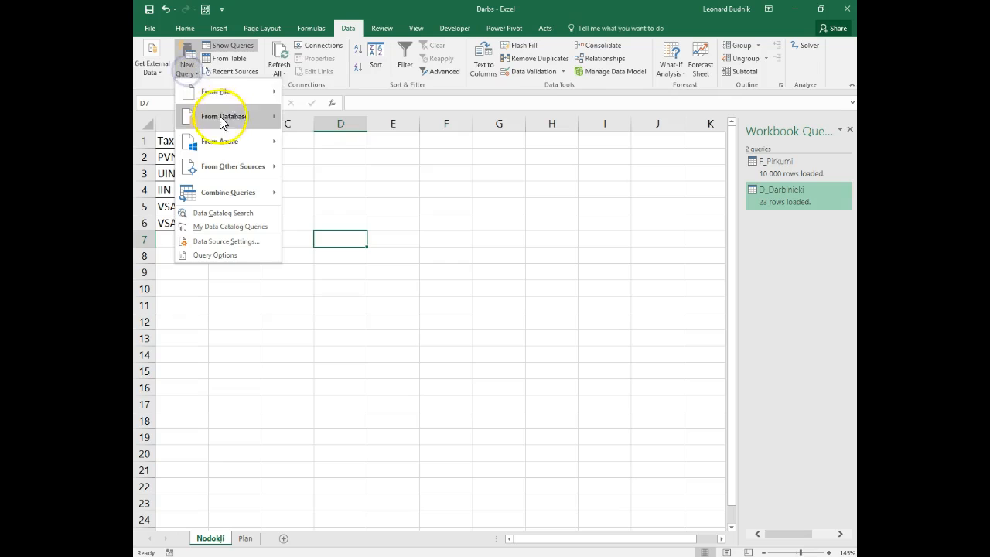
left_click(447, 206)
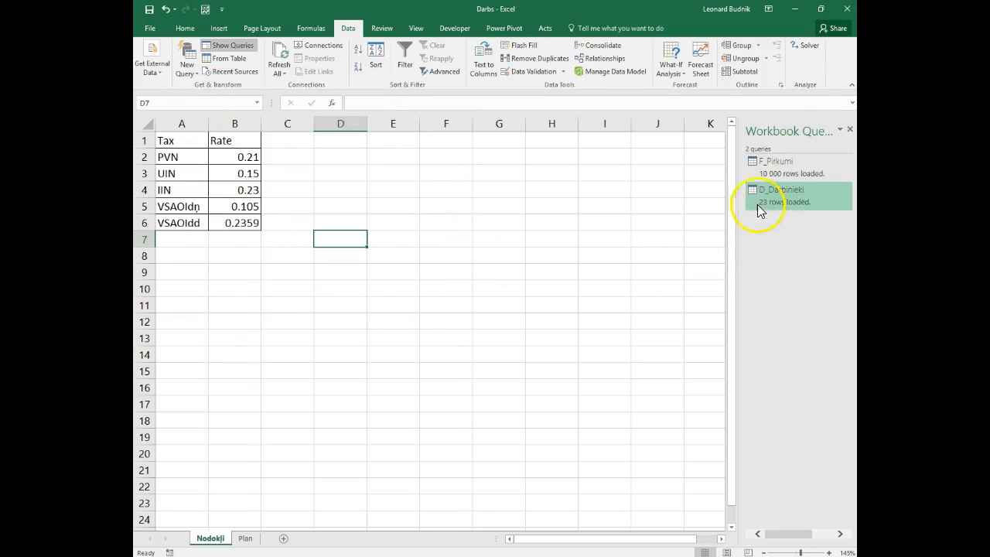
right_click(799, 196)
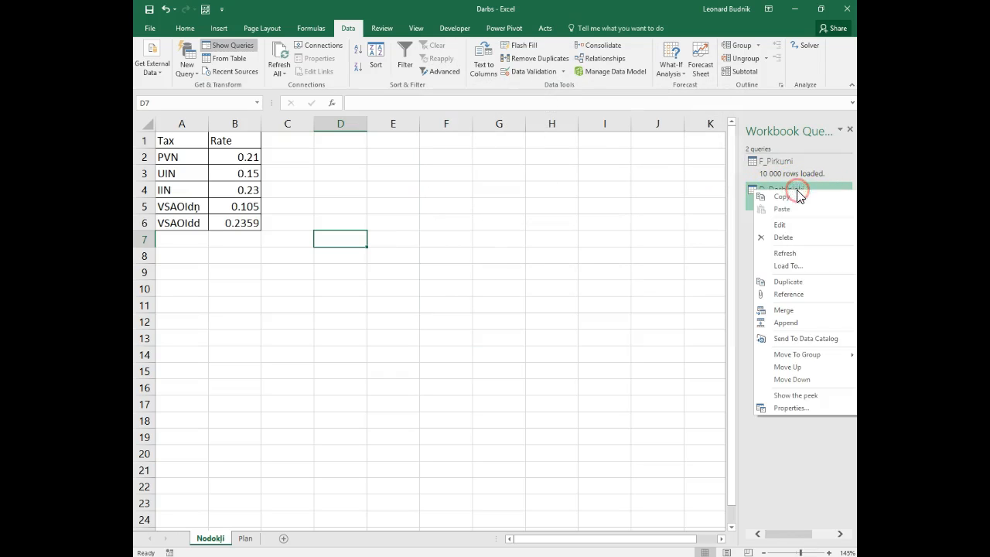
left_click(796, 283)
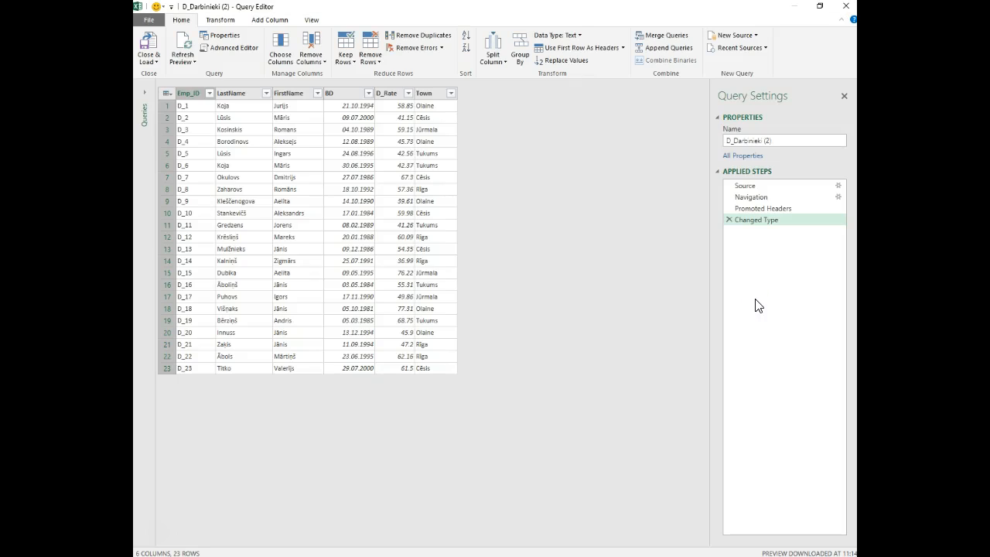
Rename the duplicated query as K_Piemaksa
left_click(774, 137)
left_click_drag(779, 142, 735, 142)
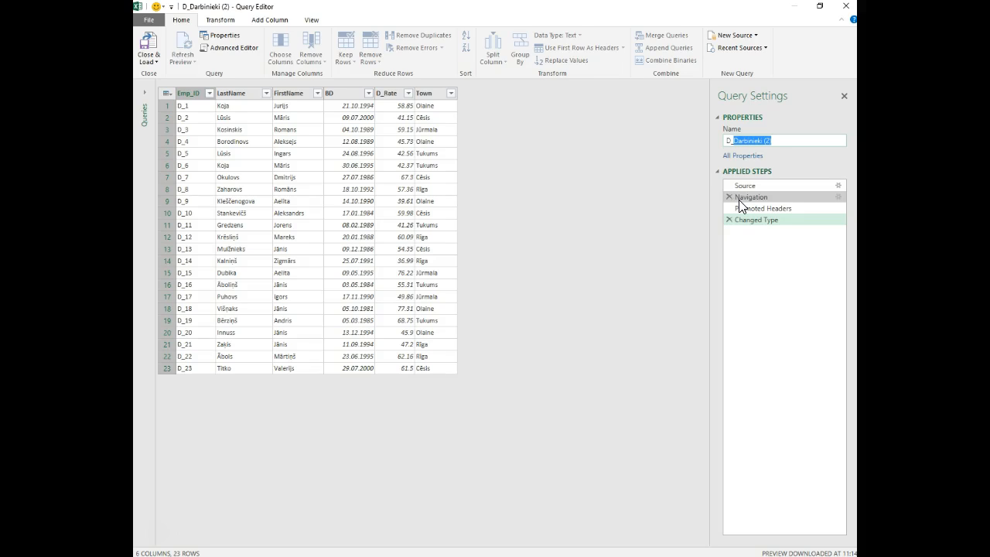
key("BackSpace")
key("BackSpace")
key("BackSpace")
type("C")
type("_Piemakas")
key("BackSpace")
key("BackSpace")
key("BackSpace")
type("ksa")
key("Return")
Review the applied steps of K_Piemaksa and change its Navigation step to the Piemaksa sheet of Darb.xlsx
left_click(750, 187)
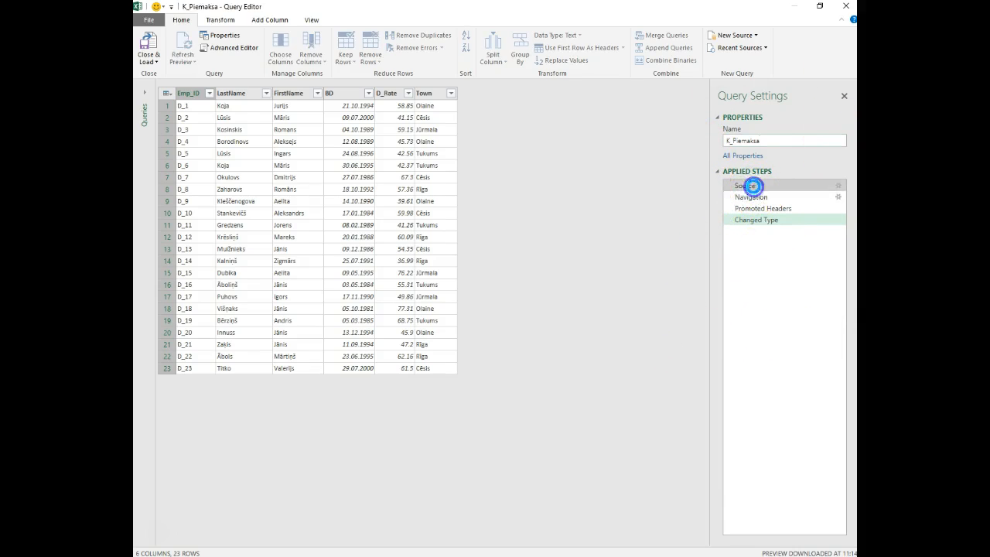
left_click(755, 198)
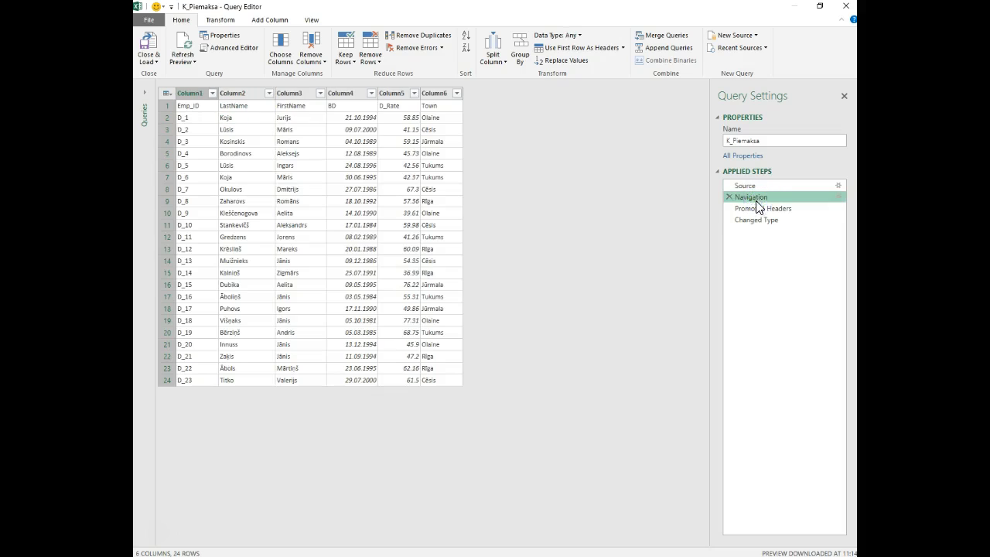
left_click(756, 208)
left_click(755, 220)
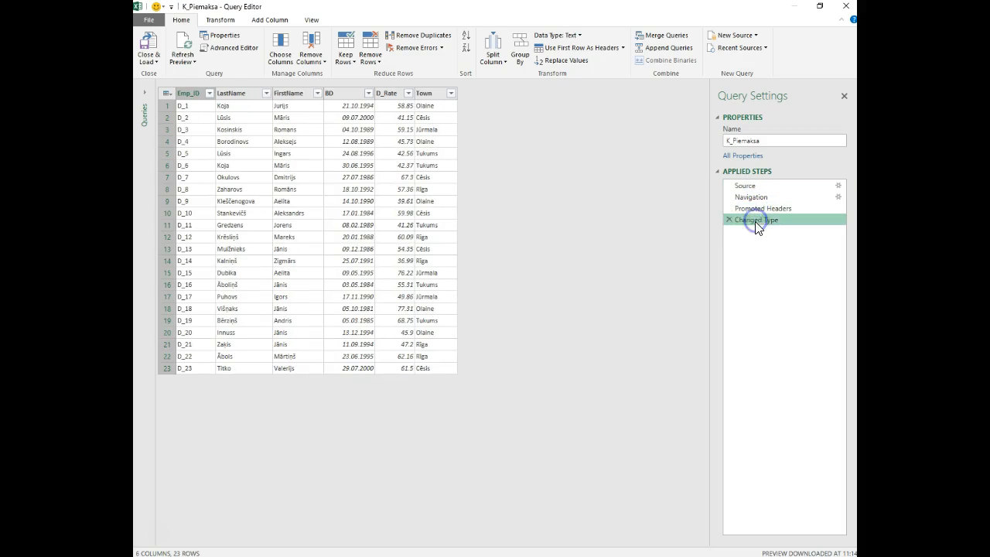
left_click(746, 187)
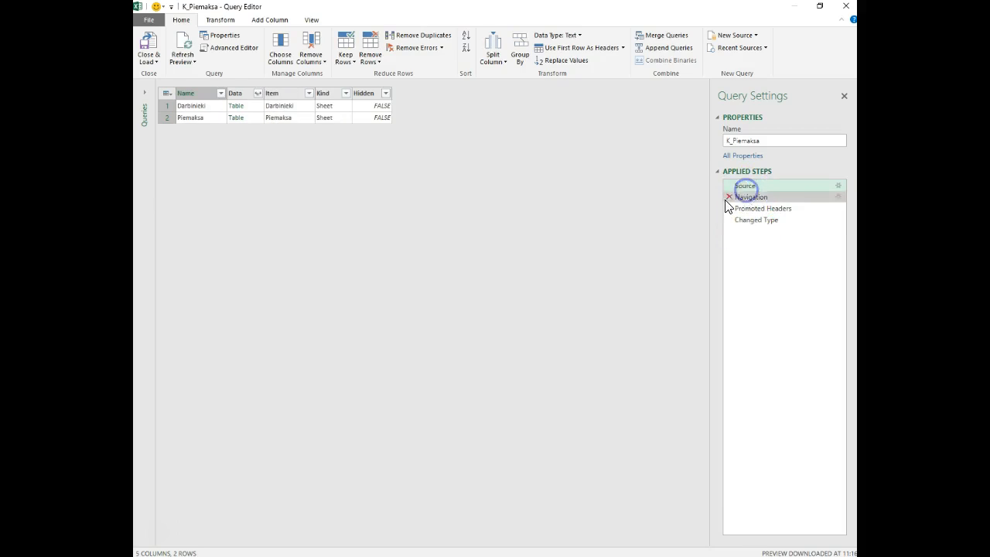
left_click(750, 197)
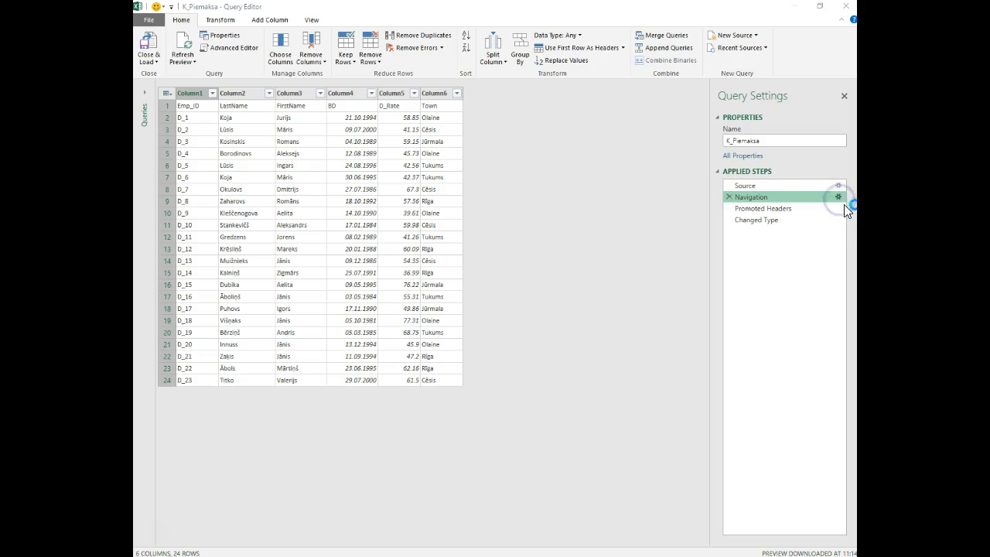
left_click_drag(444, 82, 543, 55)
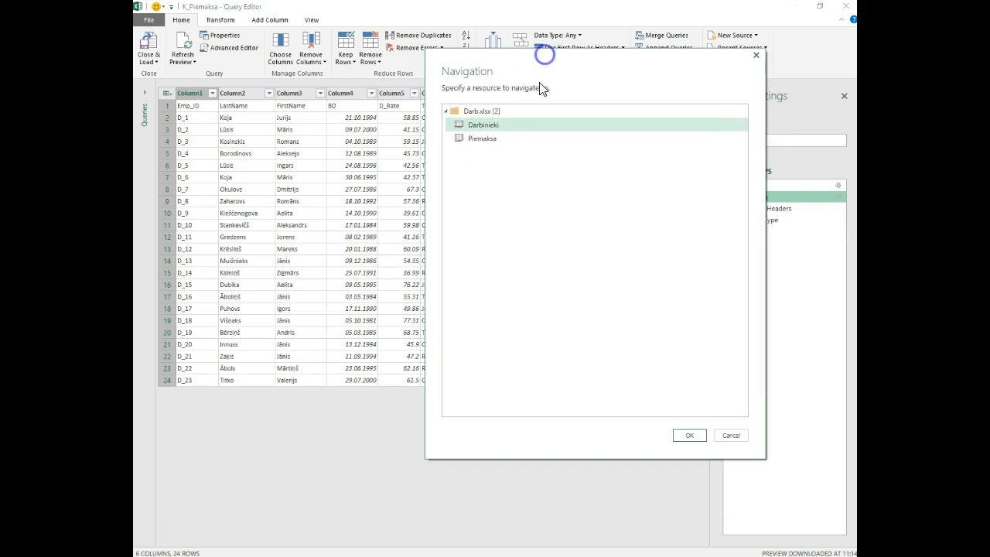
left_click(485, 139)
left_click(690, 435)
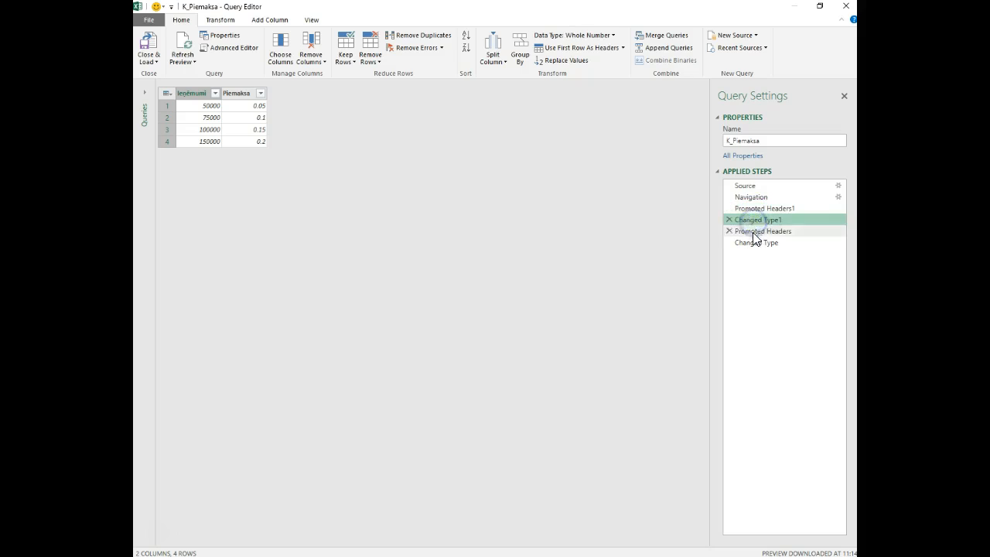
Delete the leftover Changed Type and Promoted Headers steps that follow Changed Type1 in the K_Piemaksa query
left_click(755, 232)
left_click(752, 243)
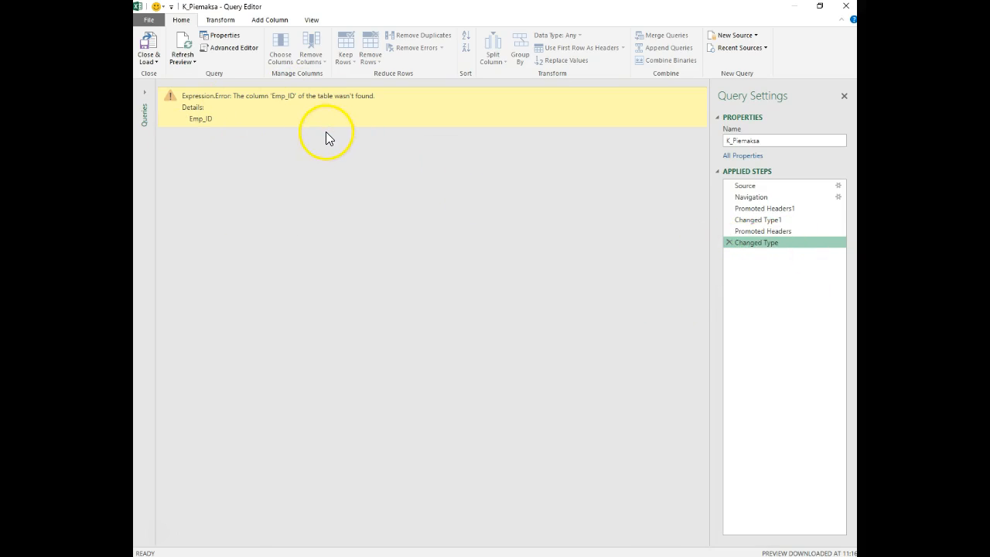
left_click(729, 242)
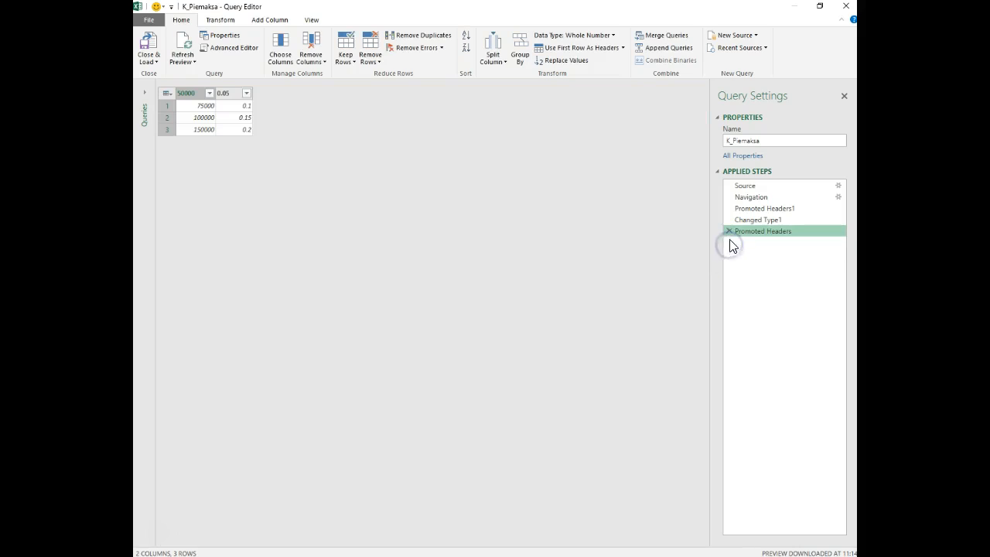
left_click(729, 232)
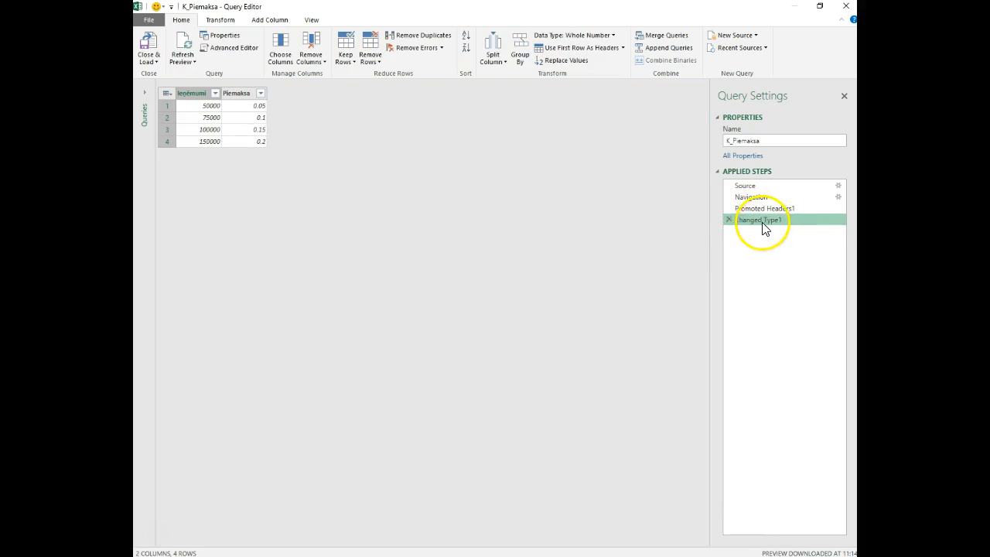
Delete the Changed Type1 step of K_Piemaksa and check the data types of its two columns
left_click(729, 220)
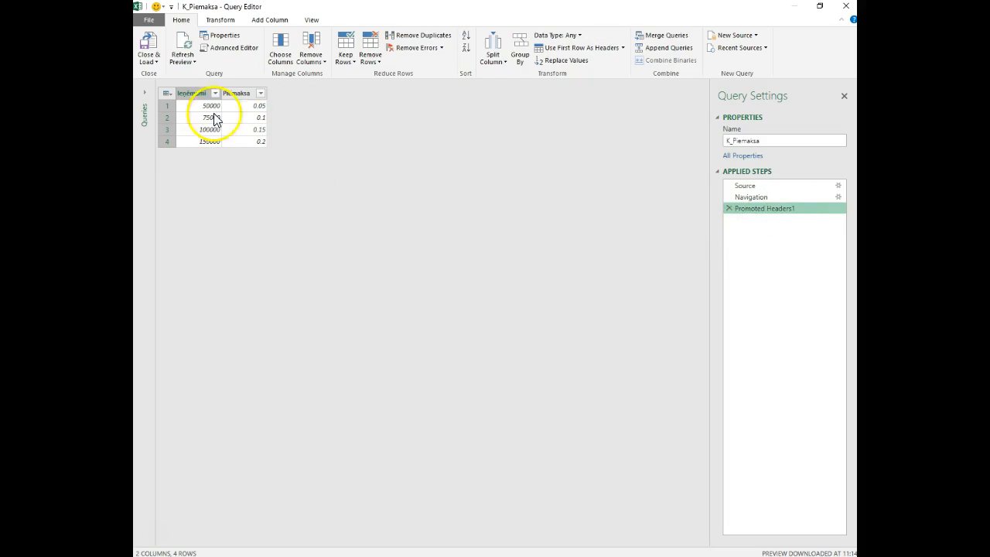
left_click(248, 93)
left_click(576, 35)
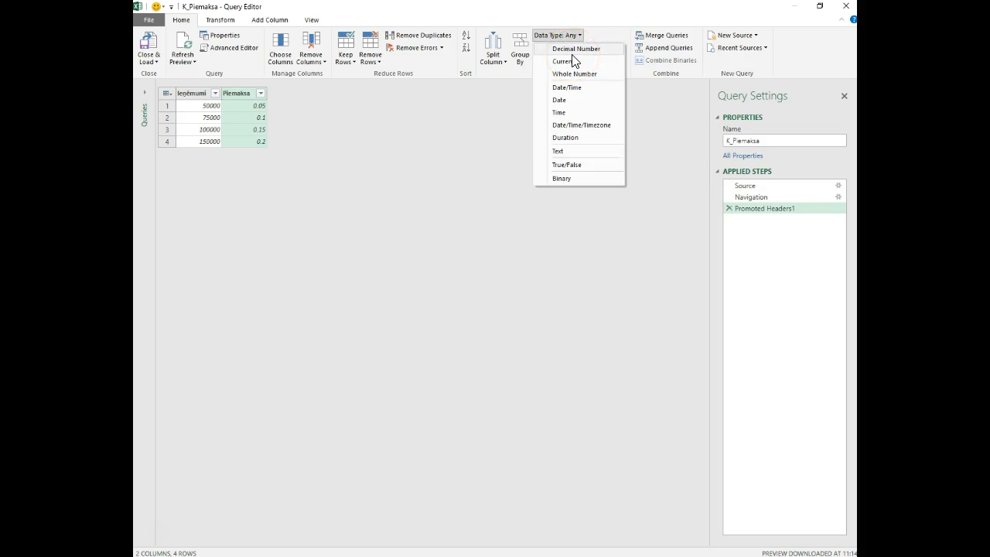
left_click(192, 93)
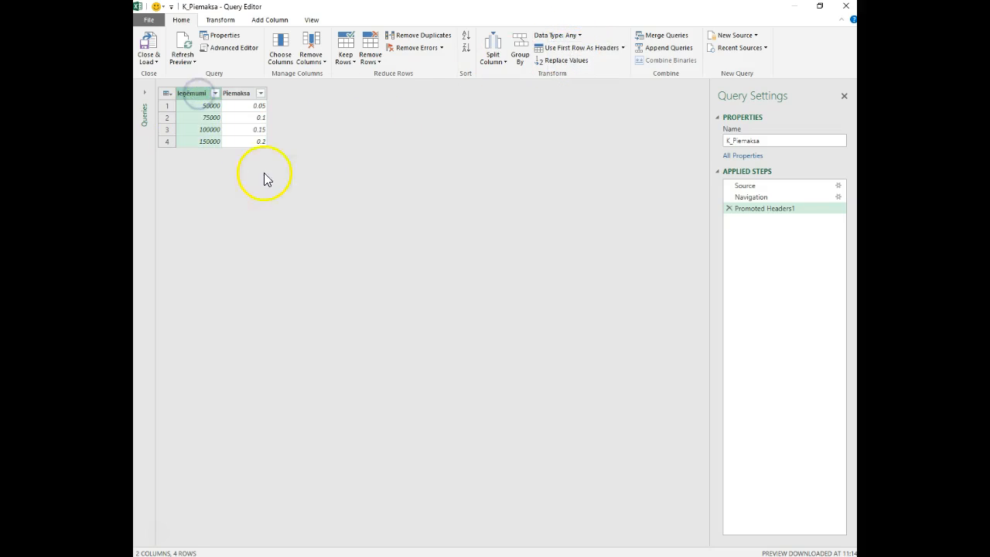
left_click(252, 140)
Load K_Piemaksa as a connection only and add its data to the Data Model
left_click(147, 60)
left_click(177, 87)
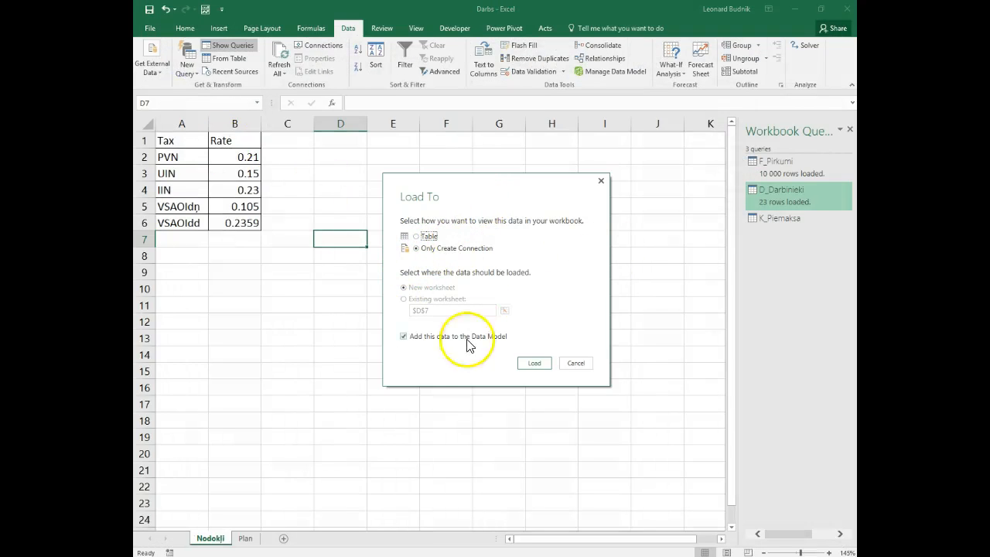
left_click(534, 363)
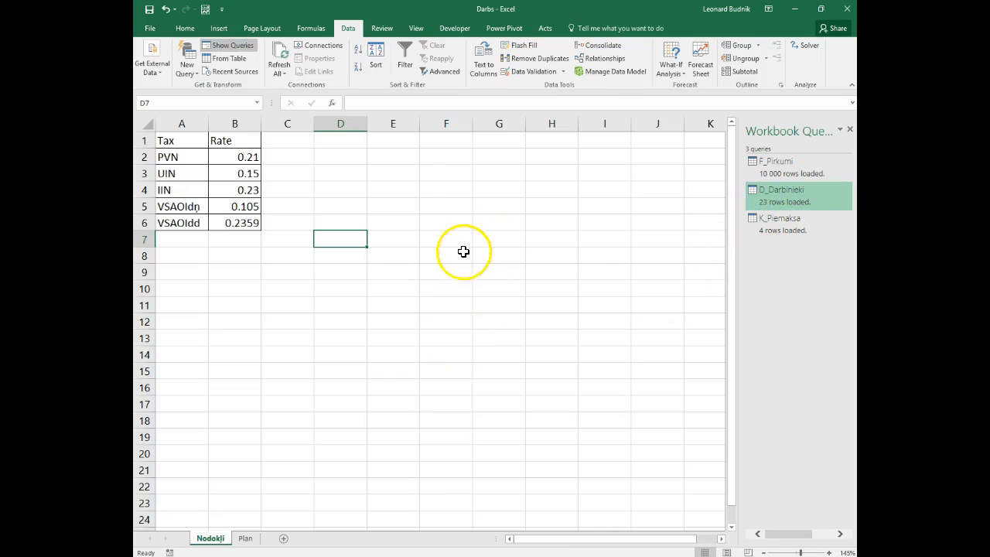
Start a new query from a text file and browse the OneDrive documents to the RTU\Work\Datormācība folder
left_click(189, 66)
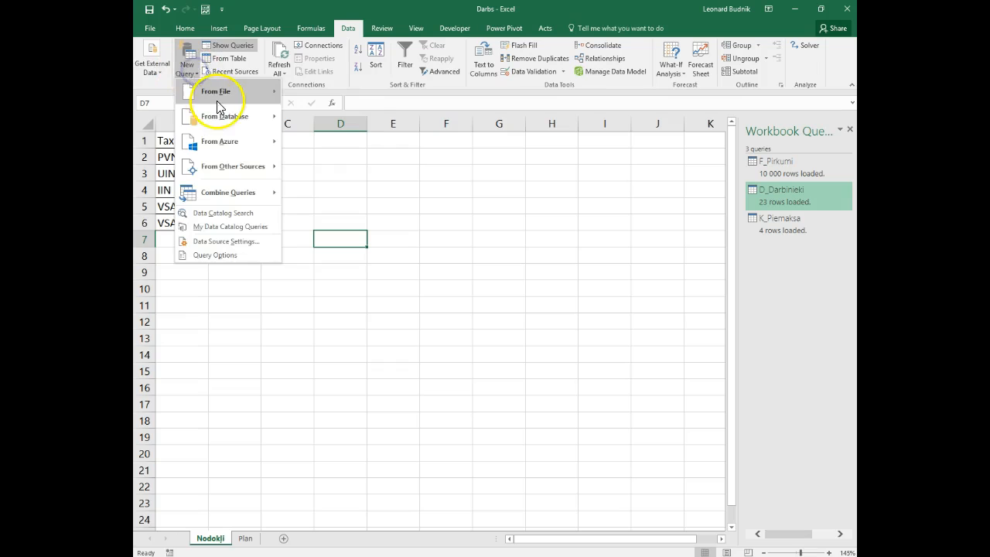
mouse_move(220, 93)
left_click(326, 167)
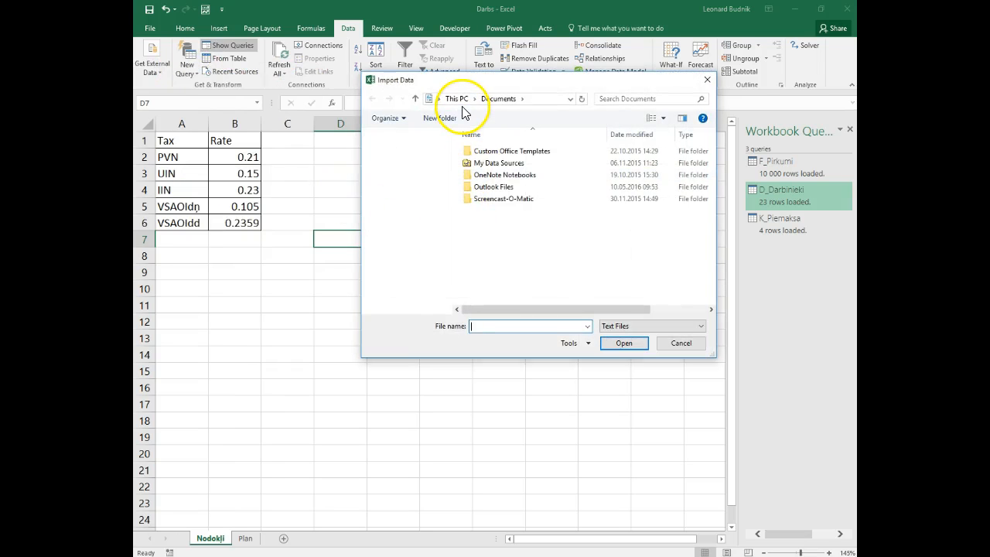
left_click(415, 100)
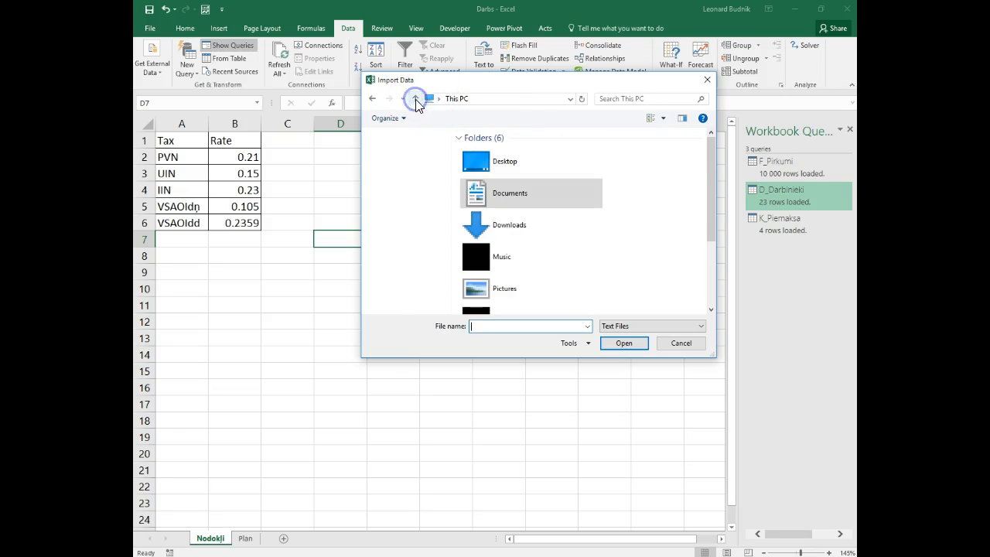
left_click(417, 98)
double_click(480, 170)
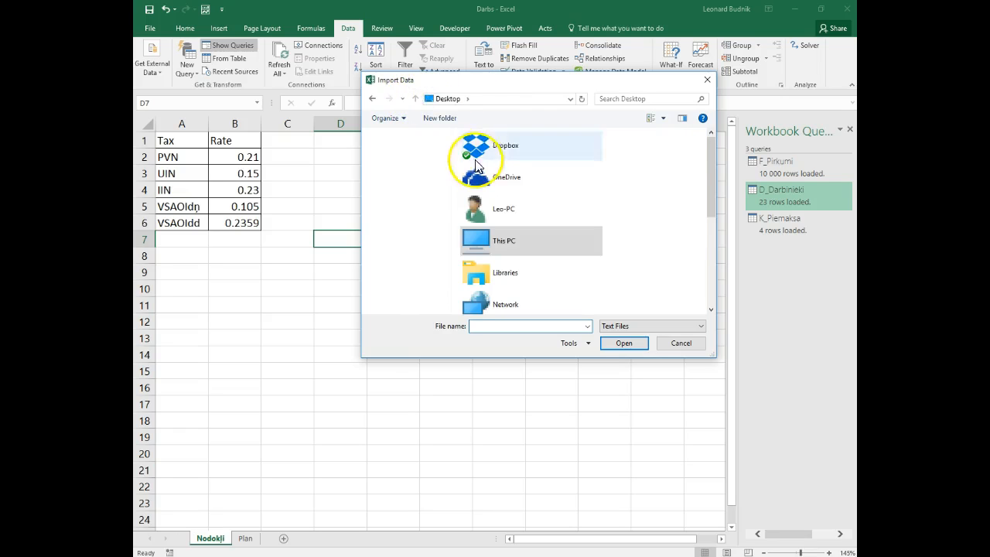
double_click(474, 153)
double_click(472, 161)
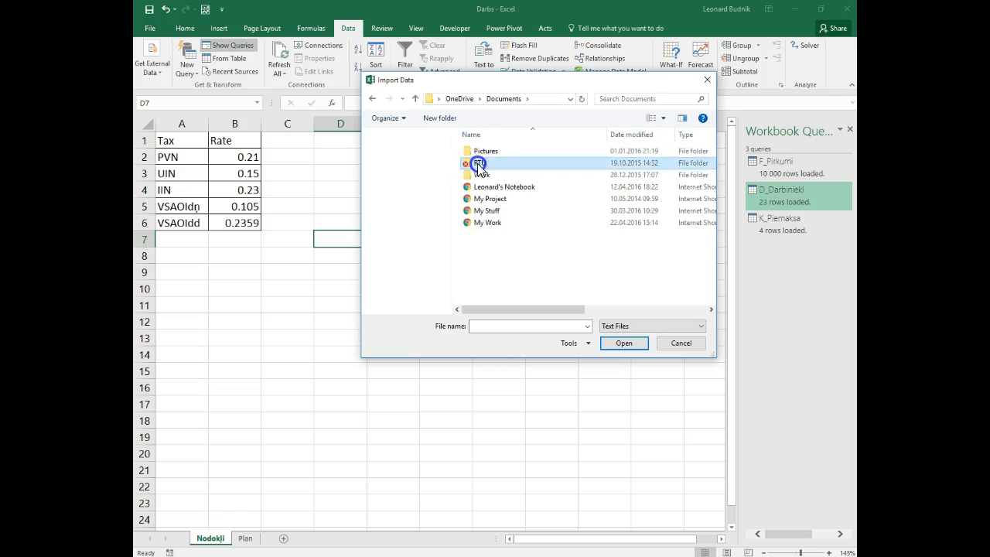
double_click(477, 165)
double_click(478, 175)
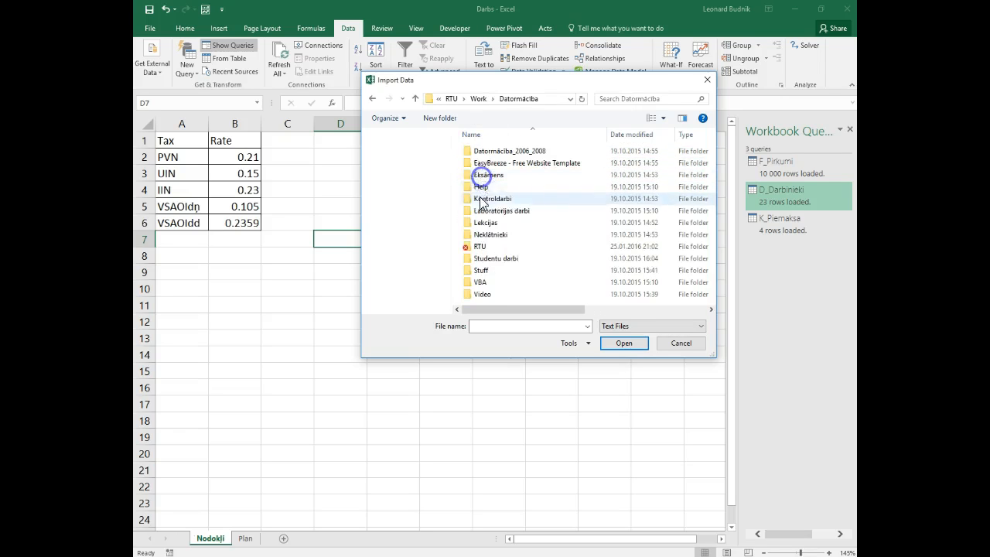
Open the Izmaksas text file from Laboratorijas darbi\2_sem\2015_2016\12LD\DATI_12LD\Dati in the Query Editor
double_click(482, 212)
double_click(480, 161)
double_click(479, 224)
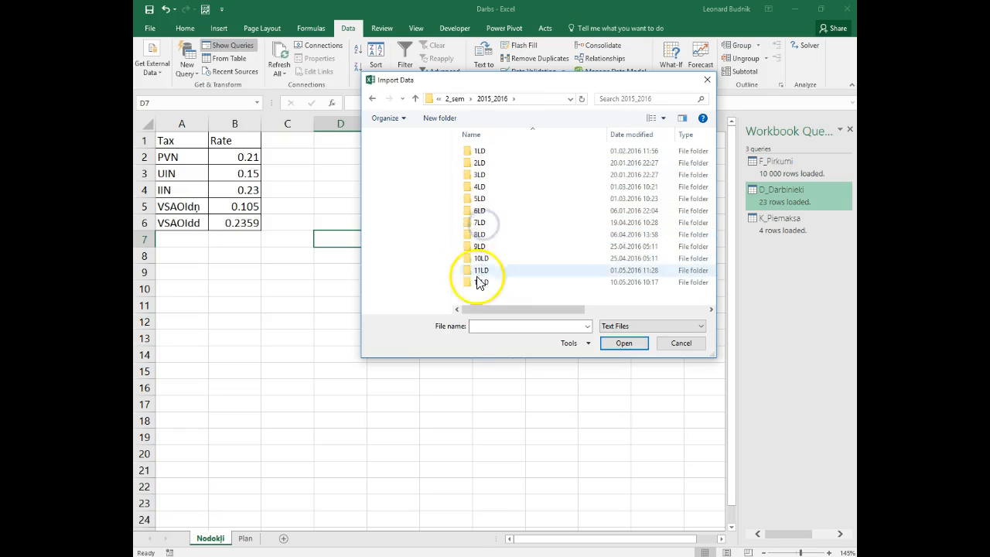
double_click(476, 285)
double_click(477, 154)
double_click(481, 152)
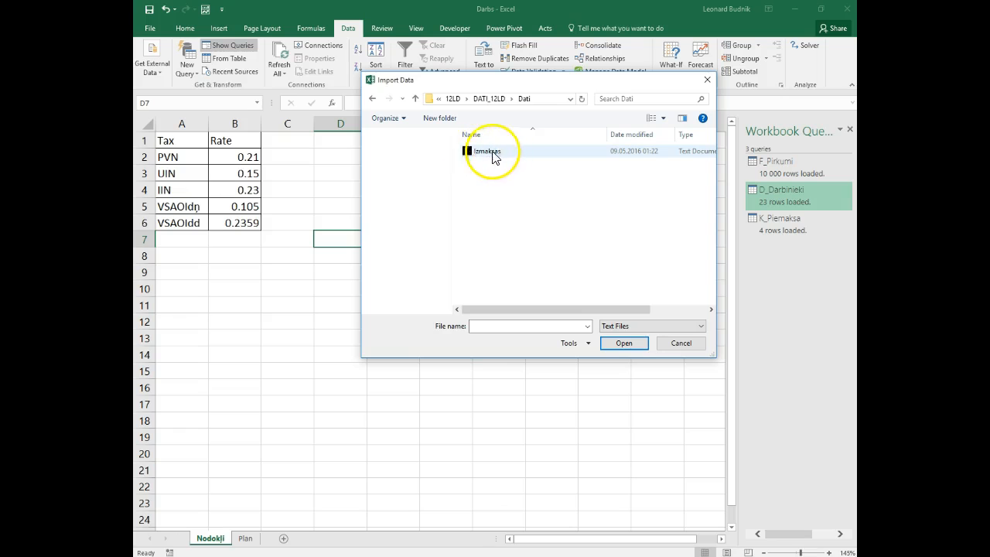
double_click(488, 153)
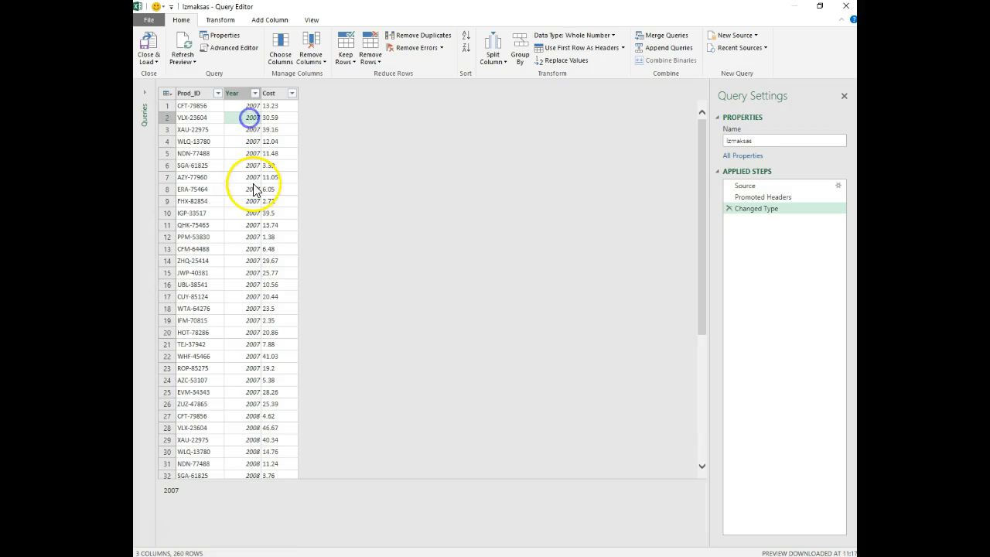
Look through the Izmaksas rows and try to set the Cost column's data type to Currency
scroll(248, 201, "down", 10)
scroll(244, 215, "down", 7)
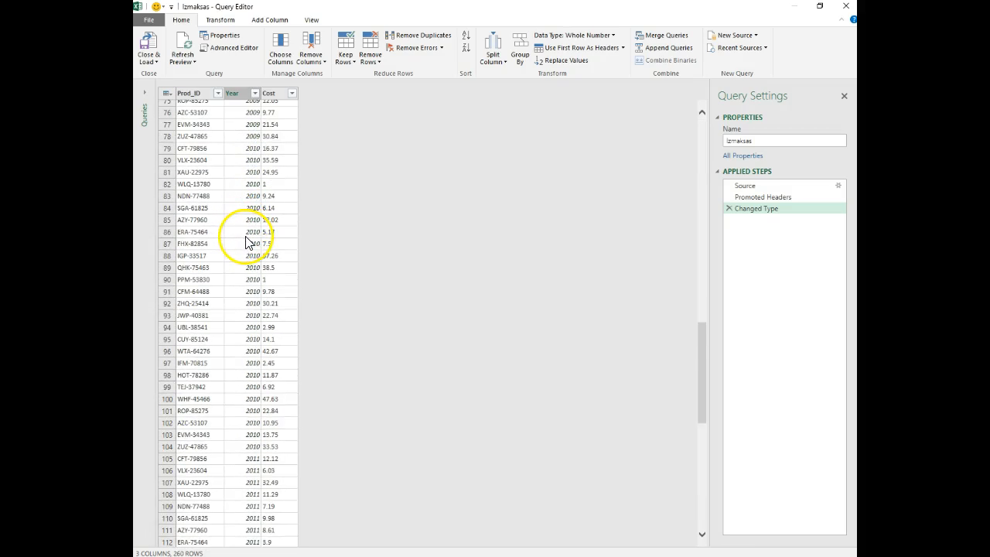
scroll(246, 239, "up", 20)
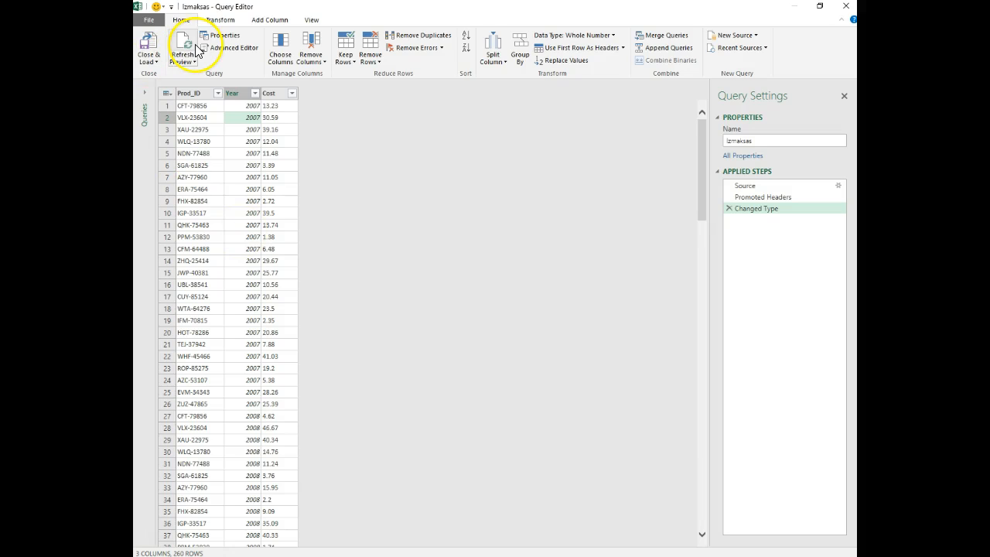
left_click(272, 99)
left_click(563, 36)
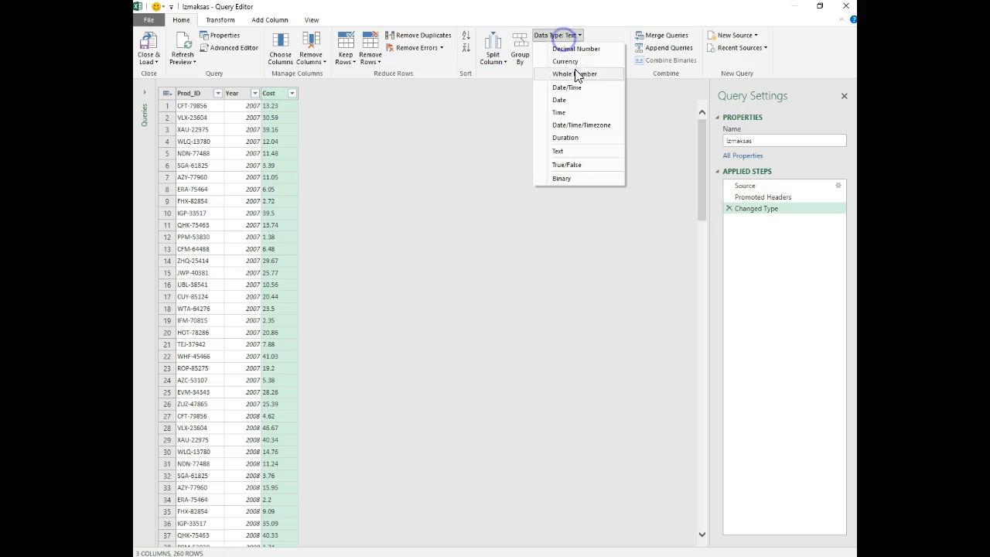
left_click(572, 65)
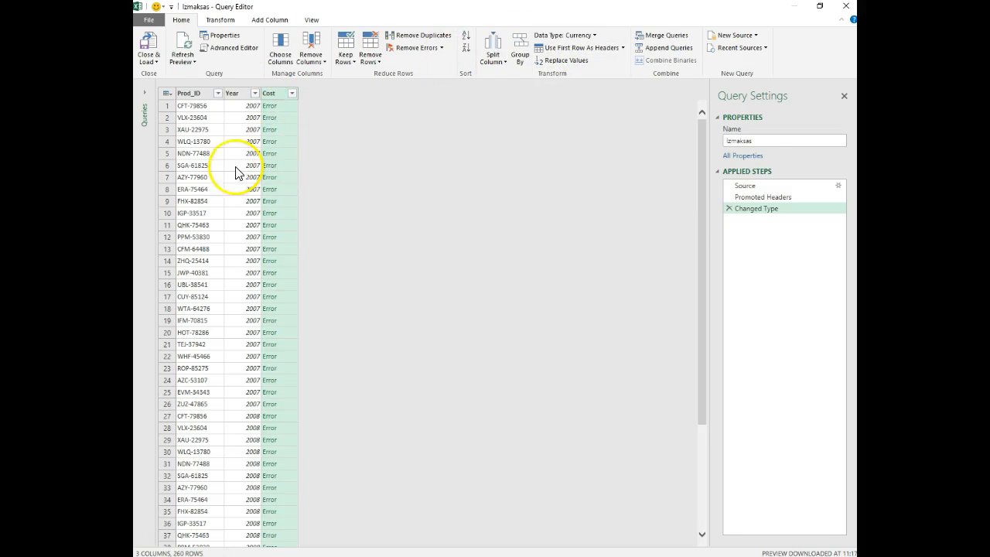
Delete the Changed Type step of Izmaksas and replace each "." with "," in the Cost column
left_click(728, 208)
left_click(278, 97)
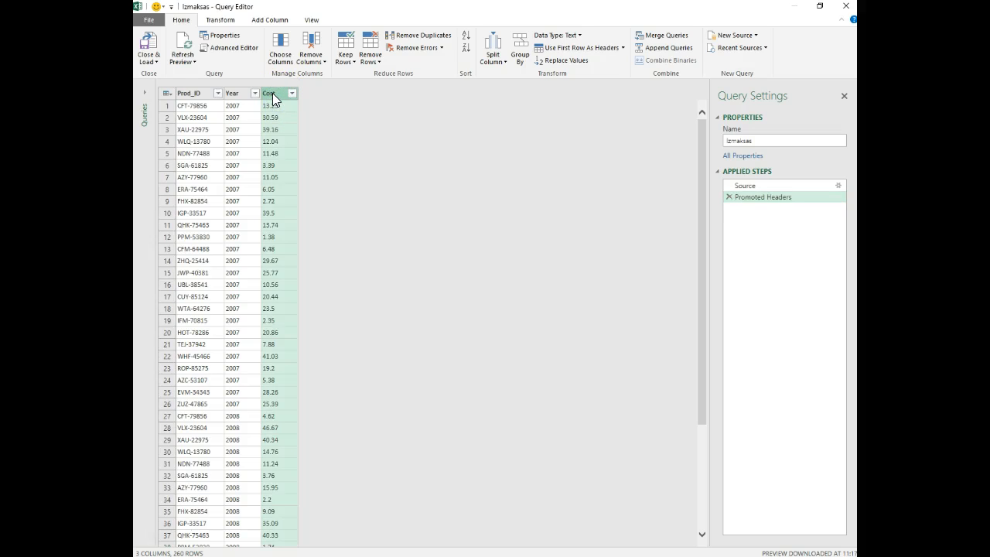
right_click(273, 93)
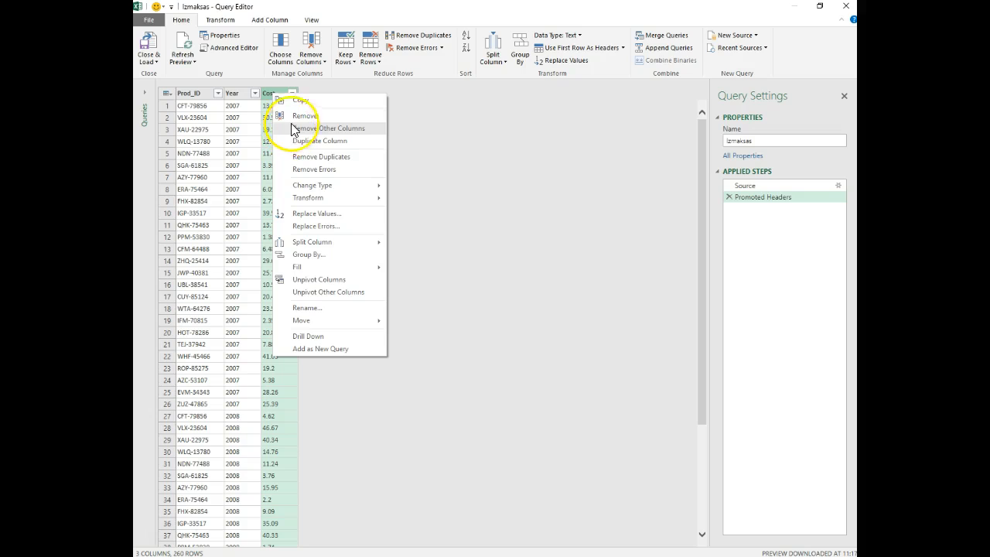
left_click(314, 213)
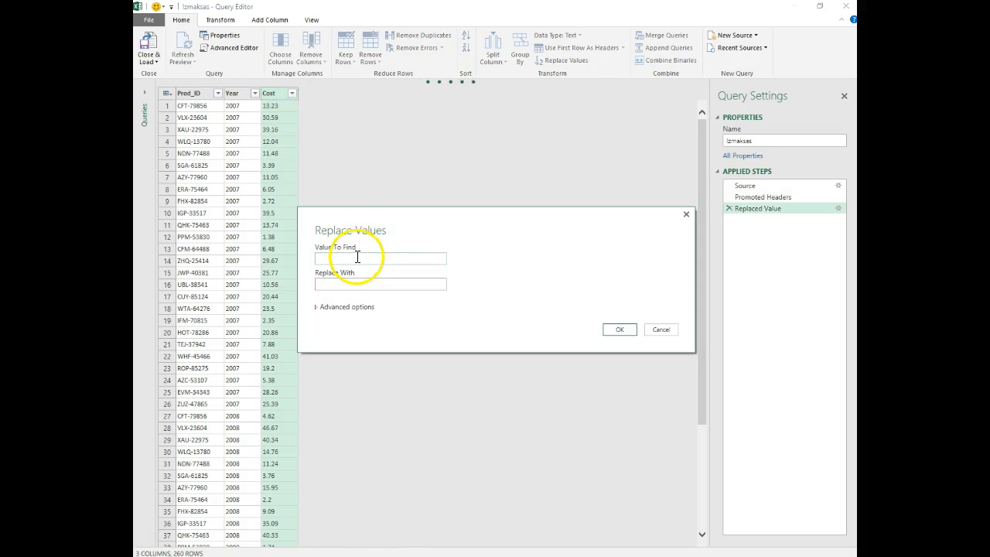
type(".")
left_click(353, 283)
left_click(620, 328)
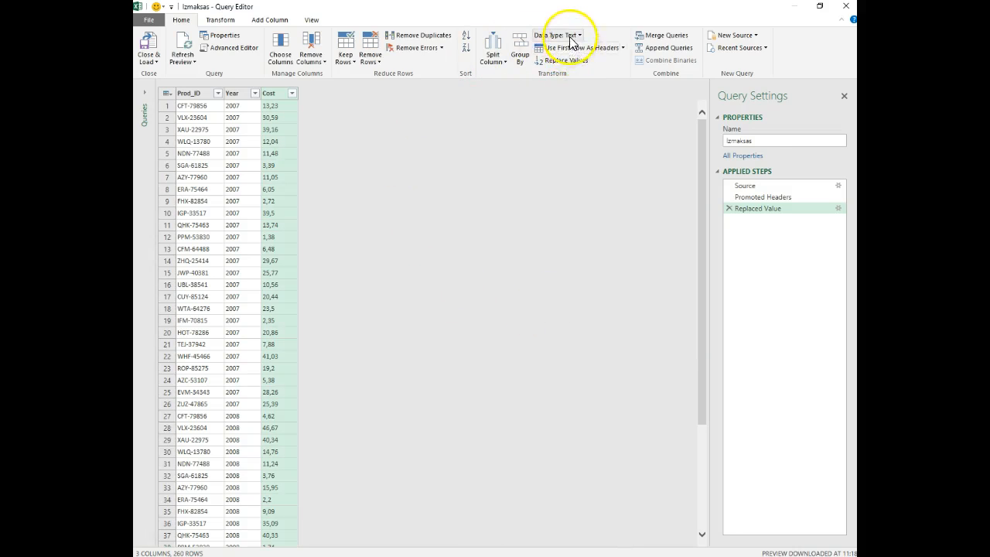
Set the data type of the Cost column to Currency and of the Year column to Whole Number
left_click(570, 35)
left_click(576, 62)
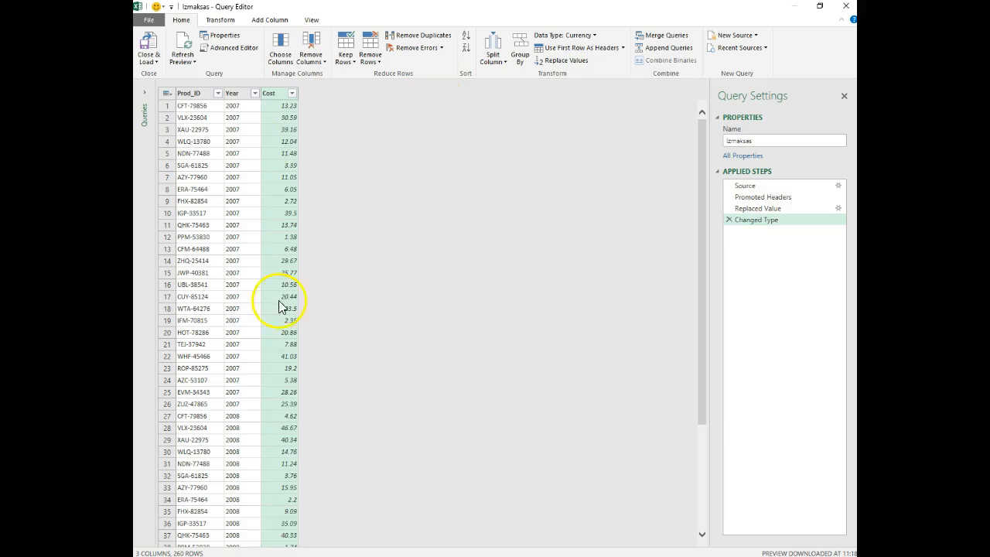
left_click(232, 93)
left_click(570, 35)
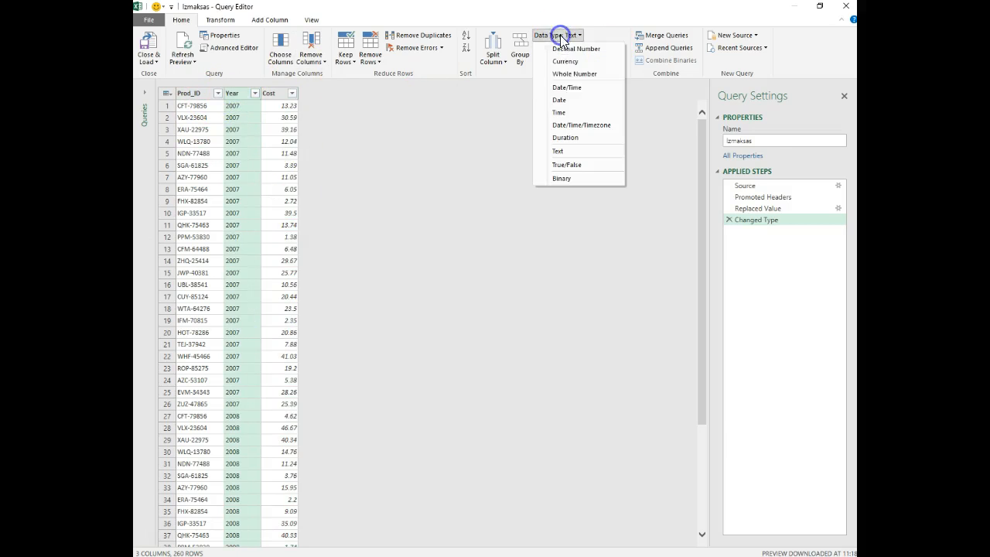
left_click(571, 73)
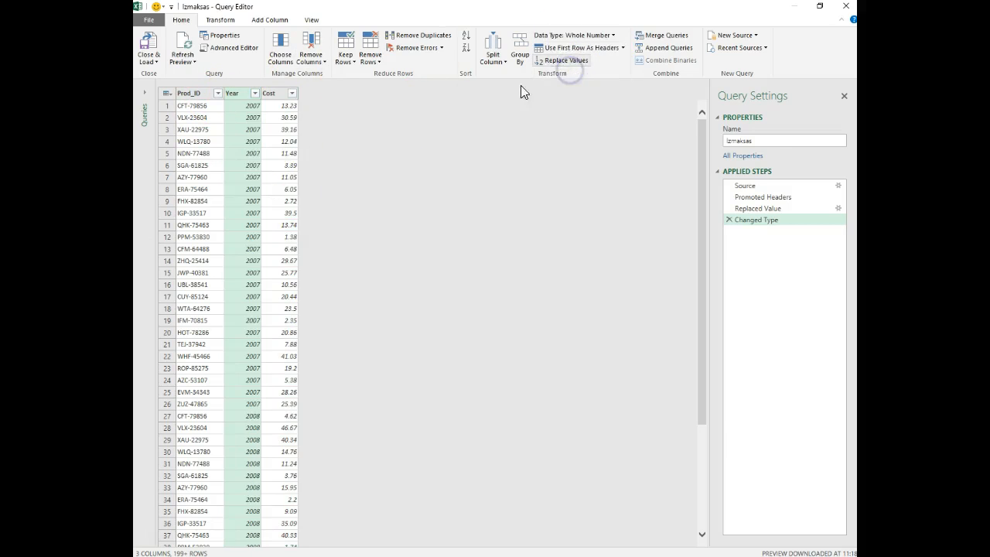
Rename the Izmaksas query as F_Izmaksas and load it as a connection only, added to the Data Model
left_click(727, 140)
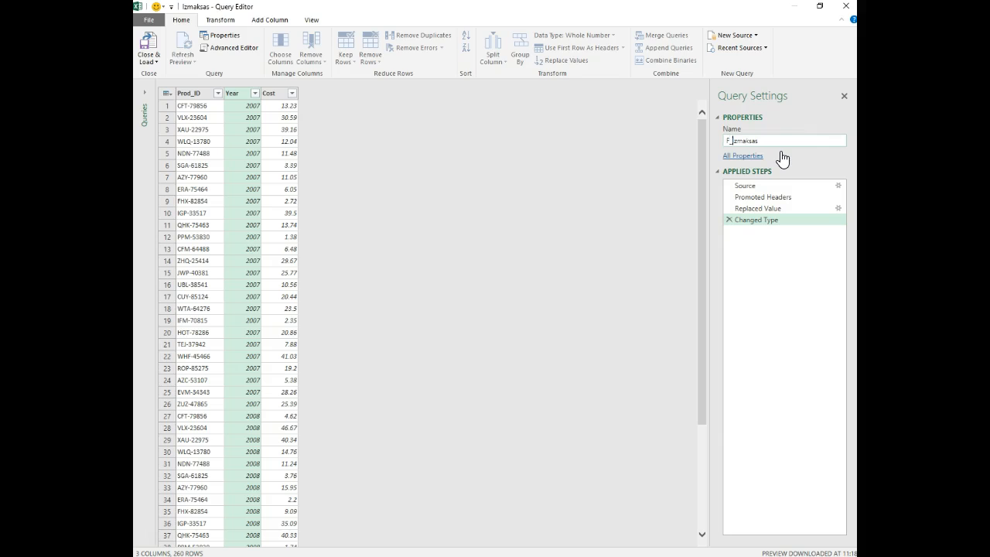
left_click(148, 58)
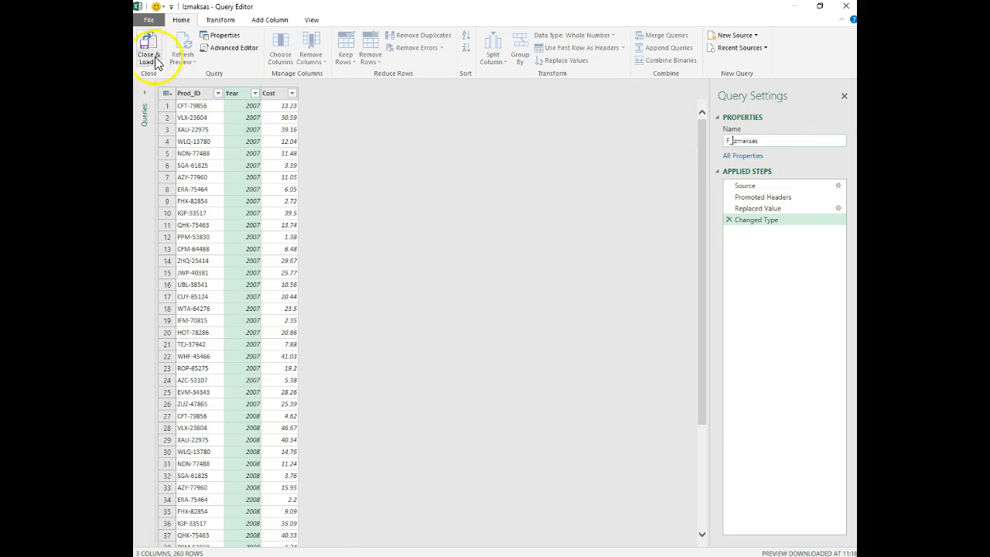
left_click(162, 86)
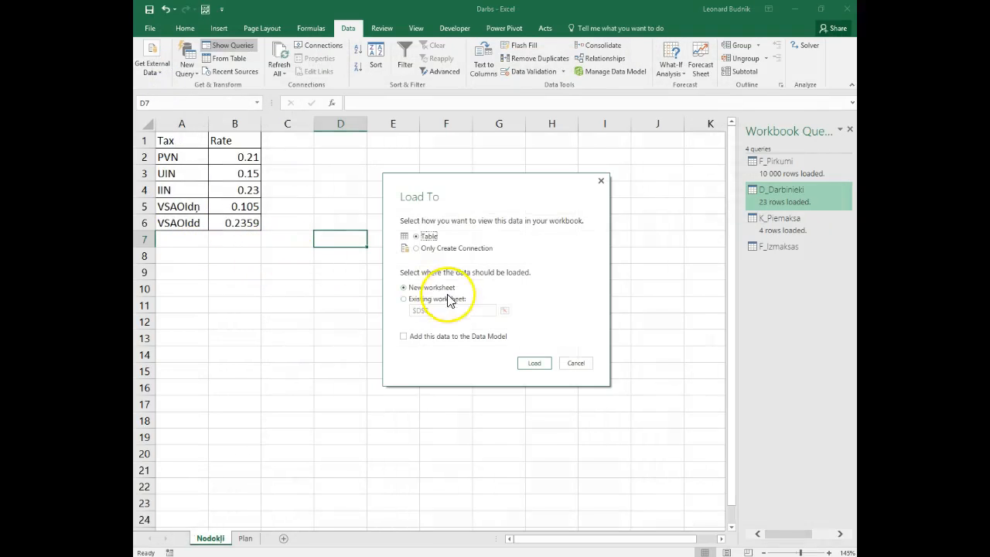
left_click(417, 248)
left_click(403, 336)
left_click(535, 363)
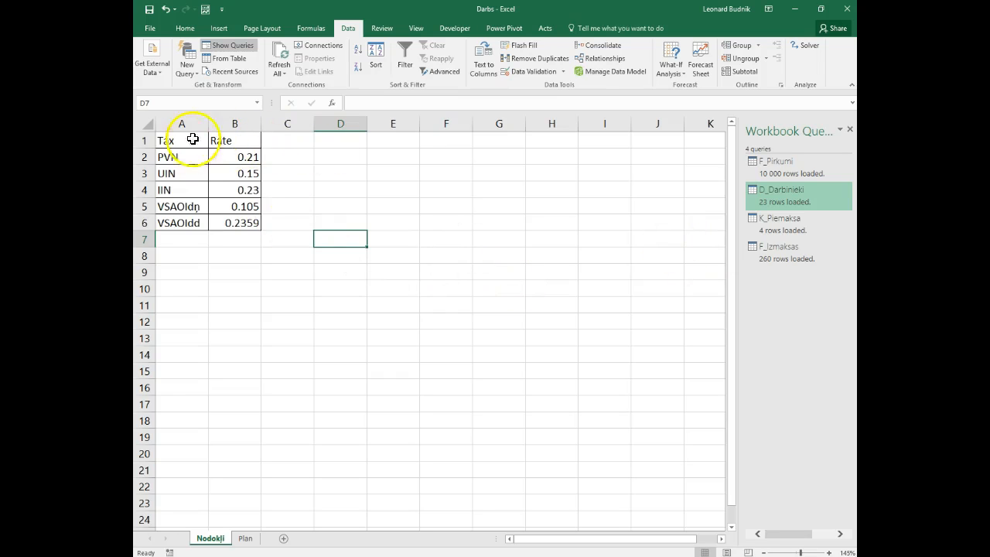
Create a web query from ej.uz/12LD and open its Table 0 for editing
left_click(183, 74)
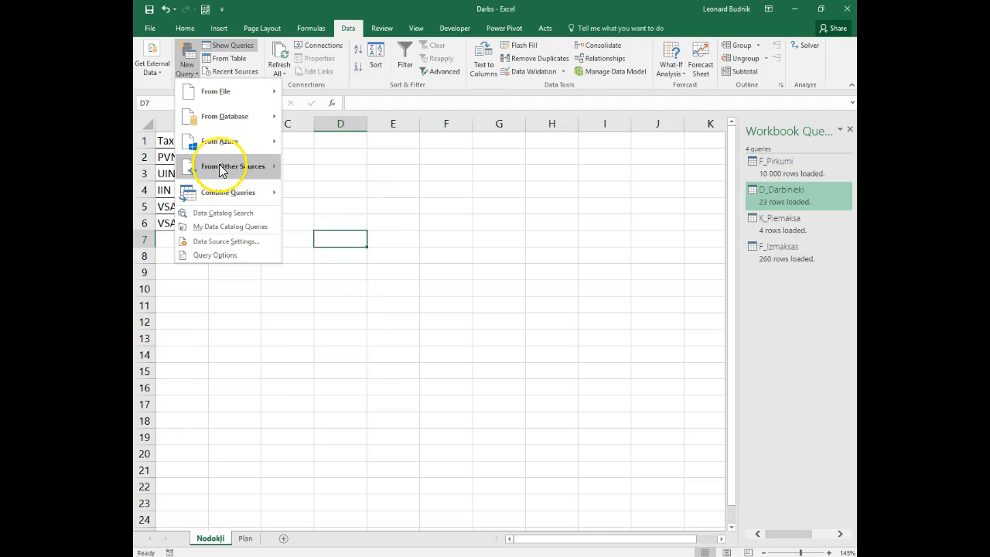
mouse_move(225, 168)
left_click(344, 169)
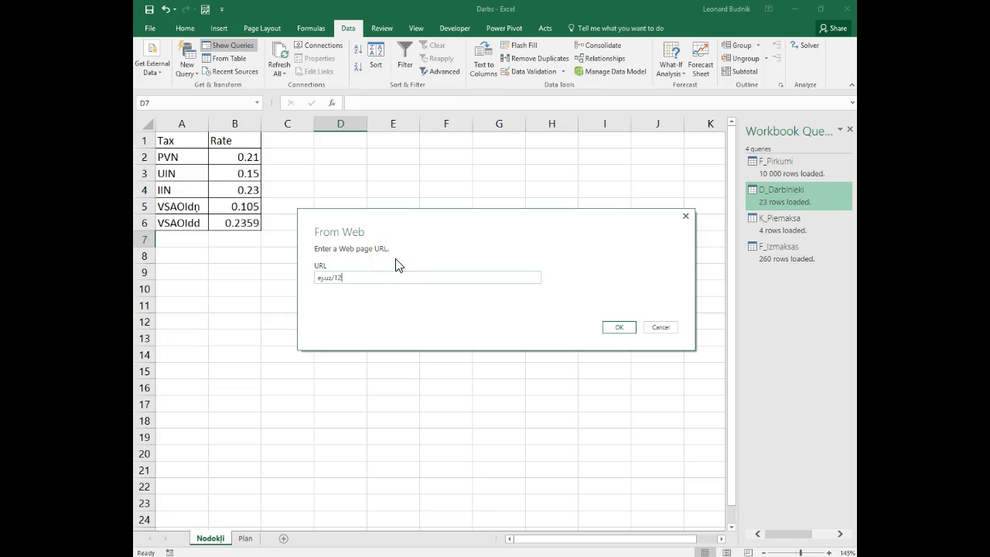
type("ej.uz/12LD")
left_click(614, 326)
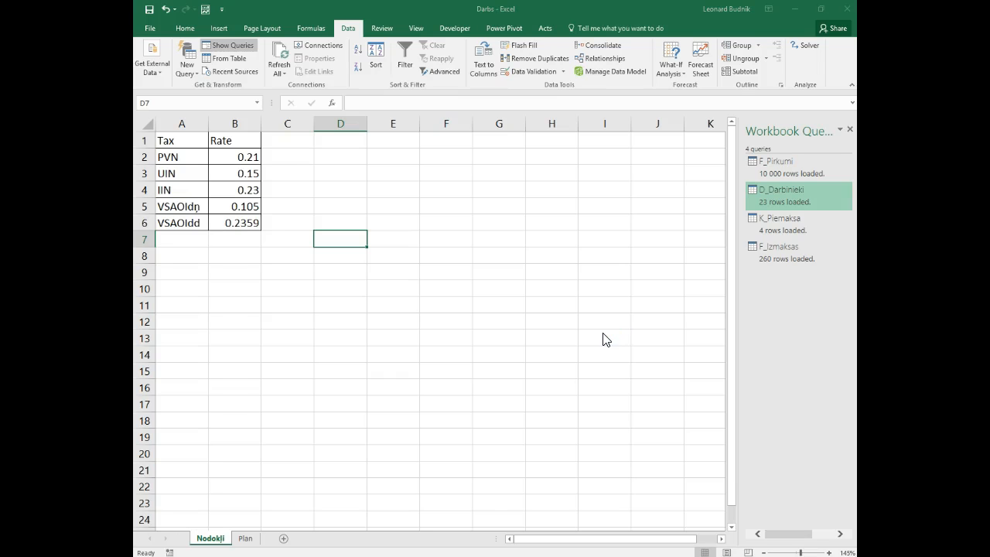
left_click(307, 205)
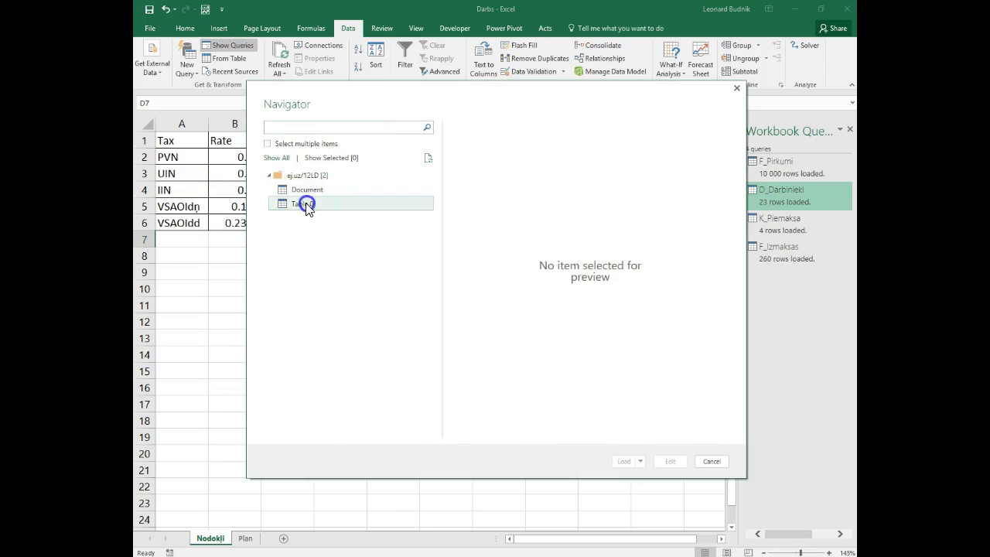
left_click(668, 462)
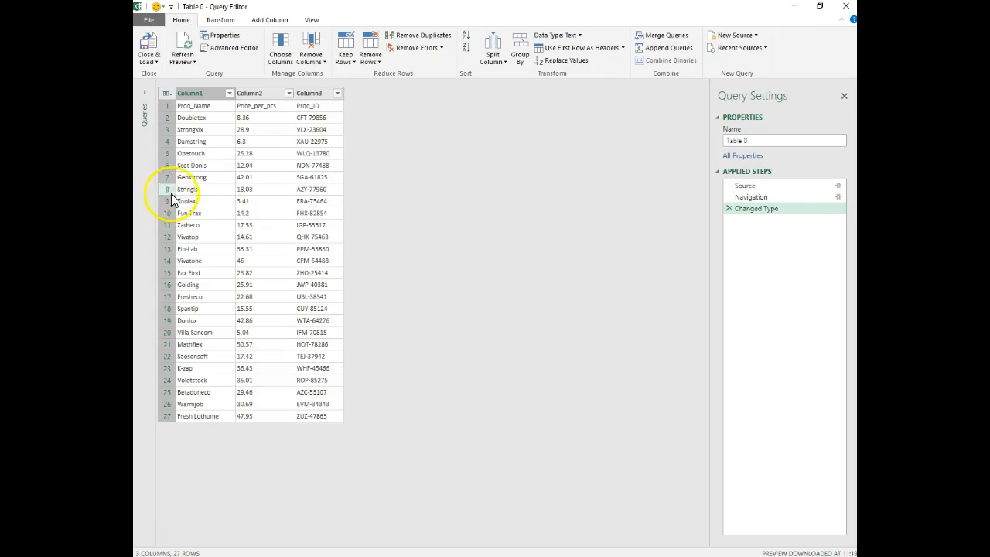
left_click(244, 117)
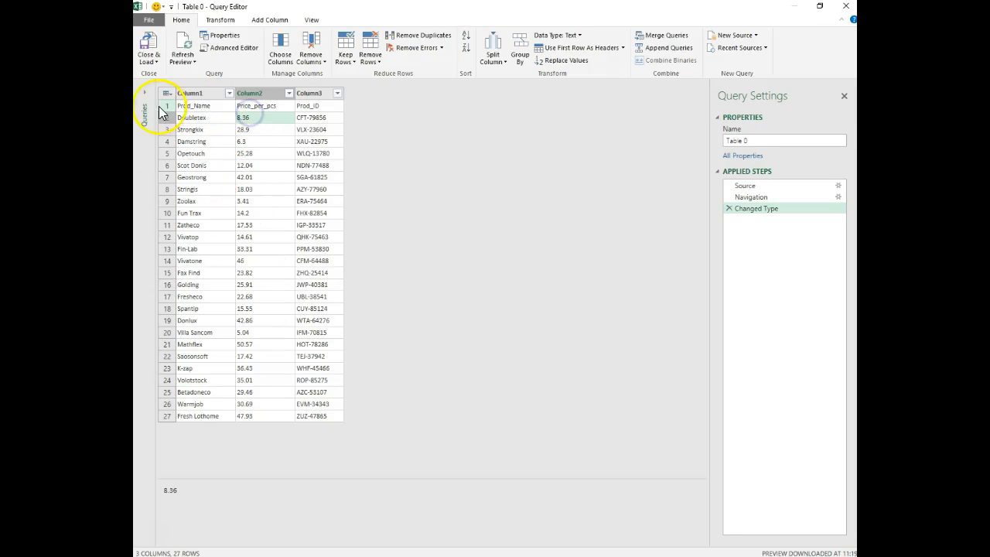
Use the first row of Table 0 as headers and replace each "." with "," in the Price_per_pcs column
left_click(578, 47)
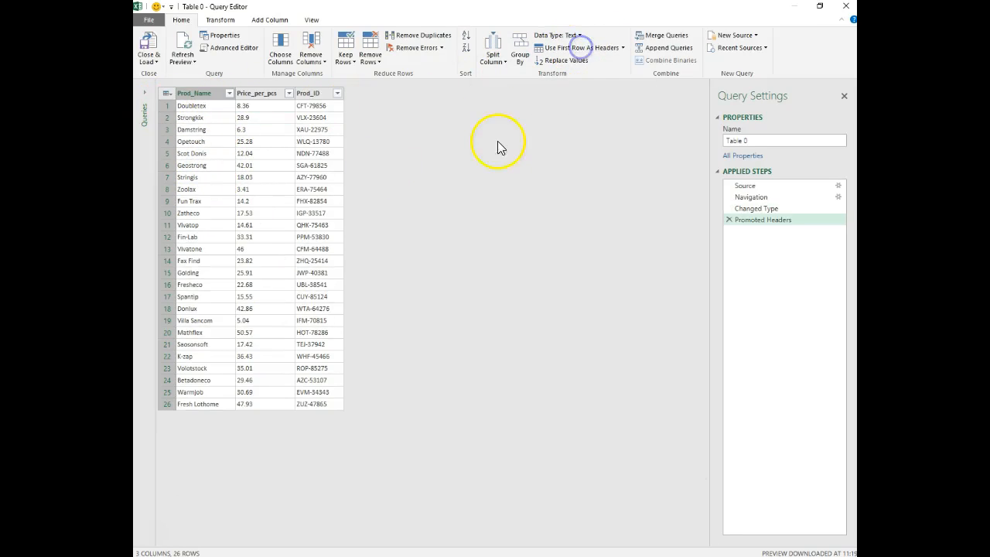
left_click(254, 100)
right_click(259, 94)
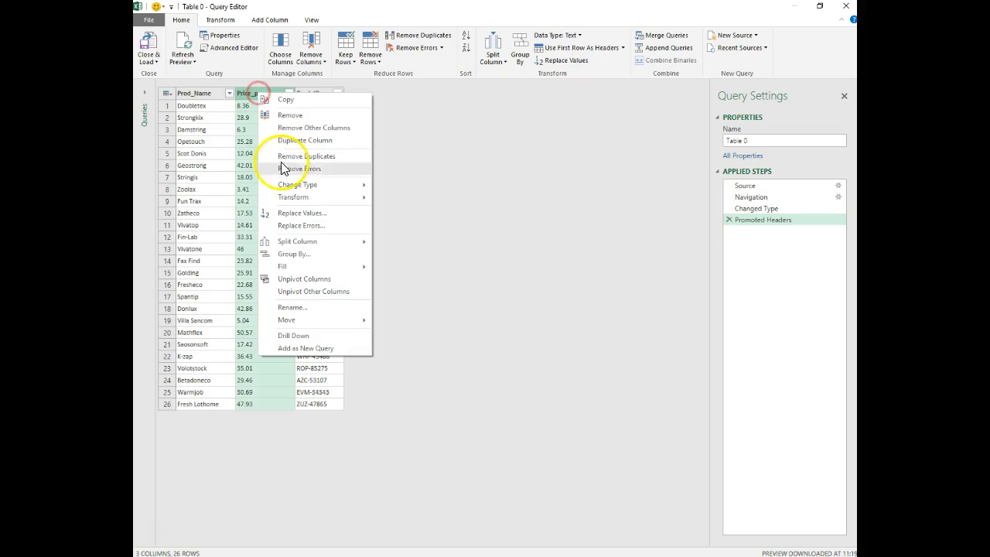
left_click(314, 213)
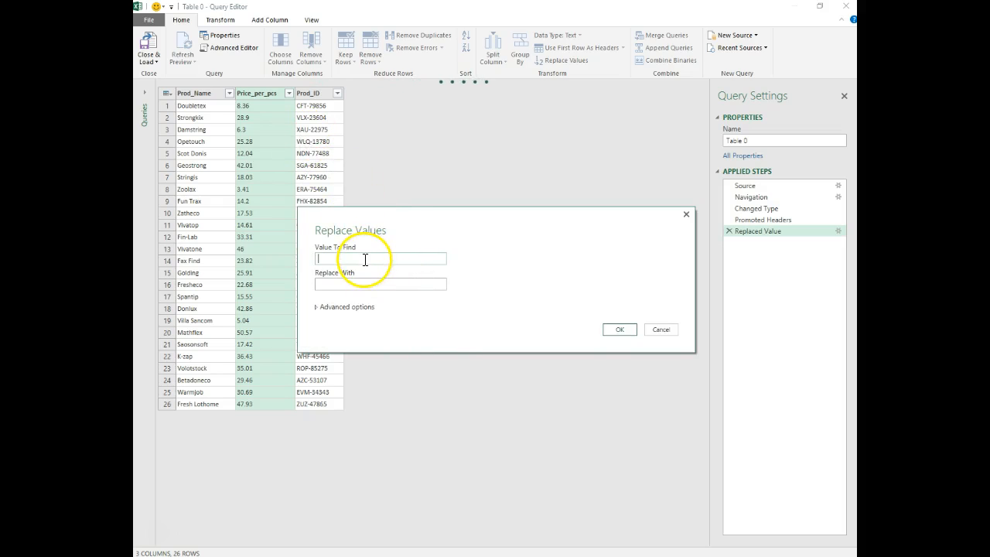
left_click(620, 329)
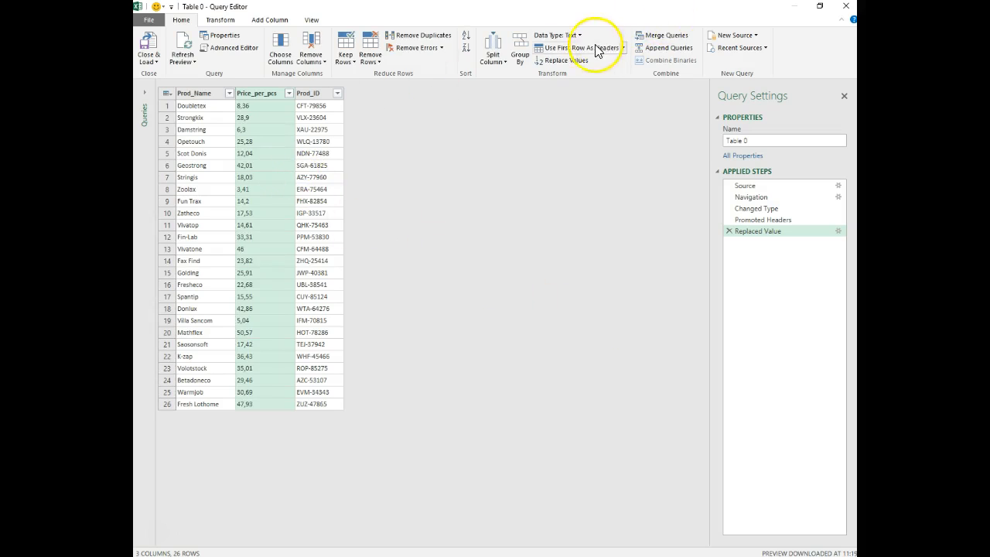
Set the data type of the Price_per_pcs column to Currency and rename the query as D_Preces
left_click(577, 36)
left_click(579, 62)
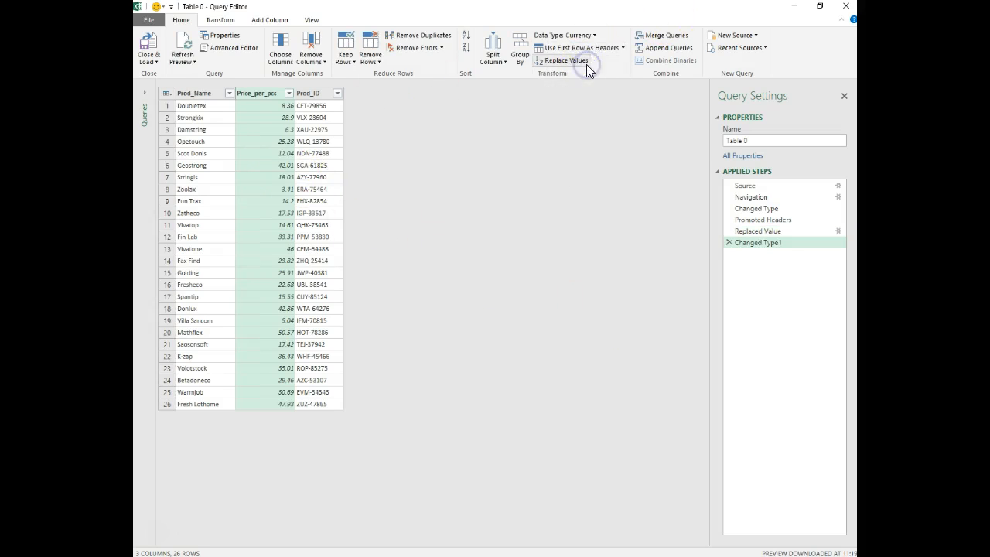
left_click(762, 140)
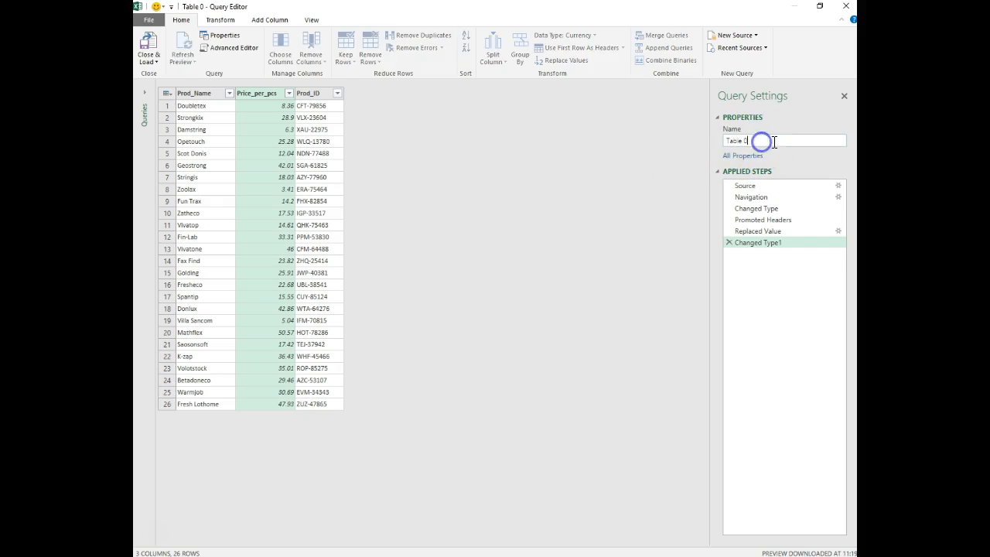
type("D_Preces")
left_click(671, 138)
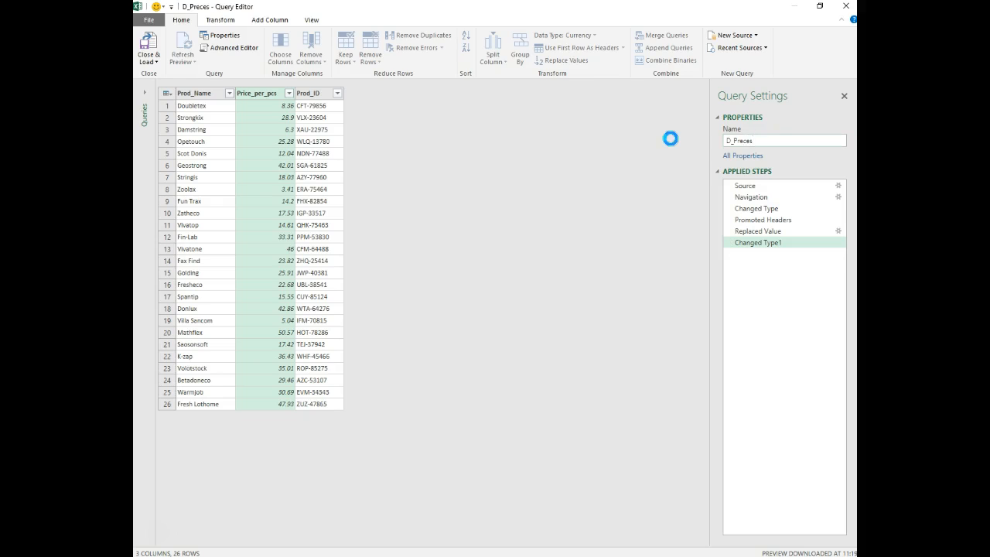
Load the D_Preces query as a connection only, added to the Data Model
left_click(150, 64)
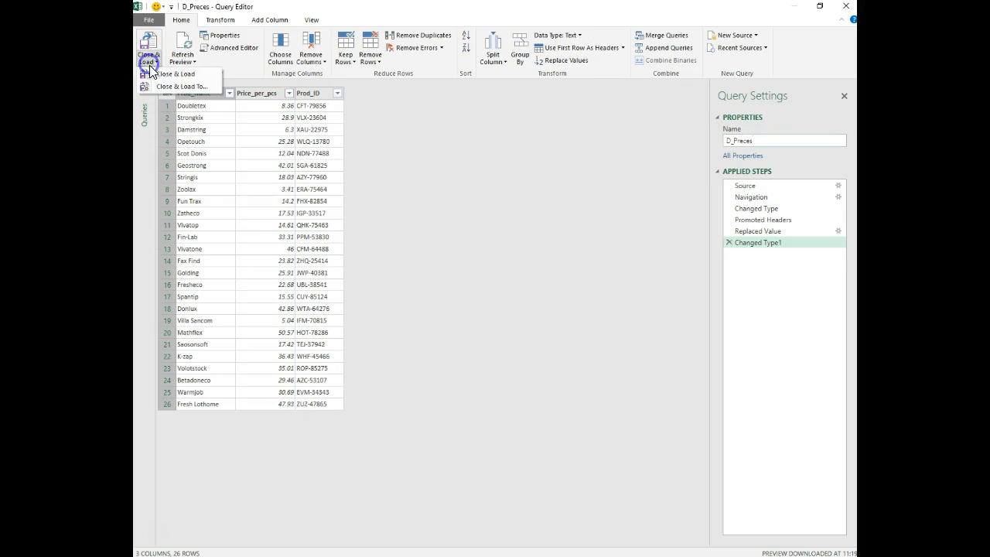
left_click(164, 74)
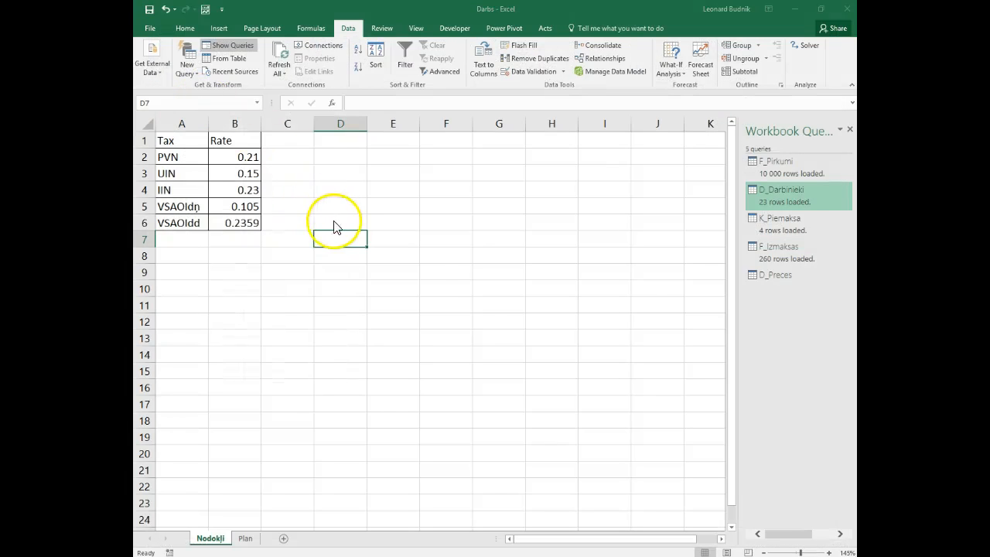
left_click(422, 250)
left_click(413, 339)
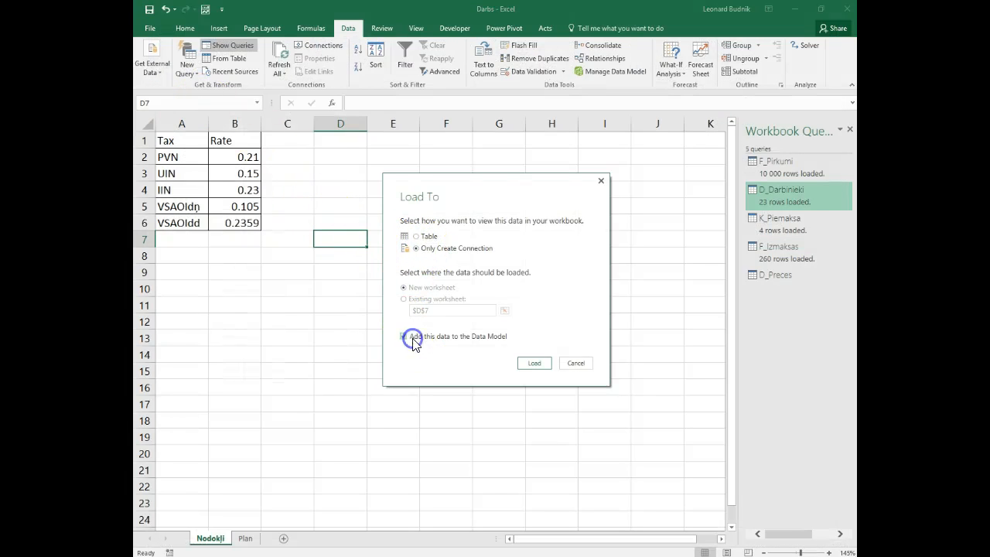
left_click(534, 363)
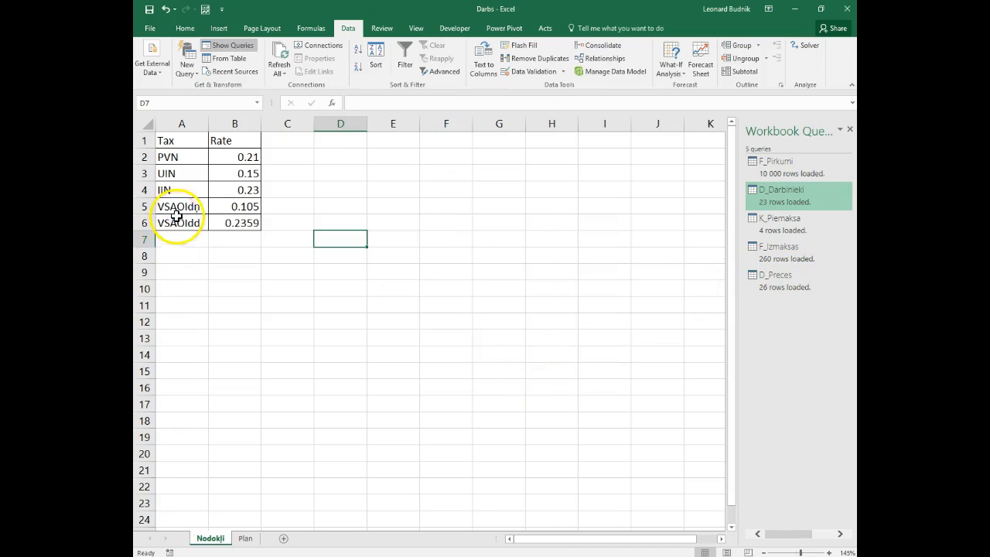
Convert the tax rate range A1:B6 into a table with headers and name it Nodokli
left_click(196, 173)
key("ctrl+t")
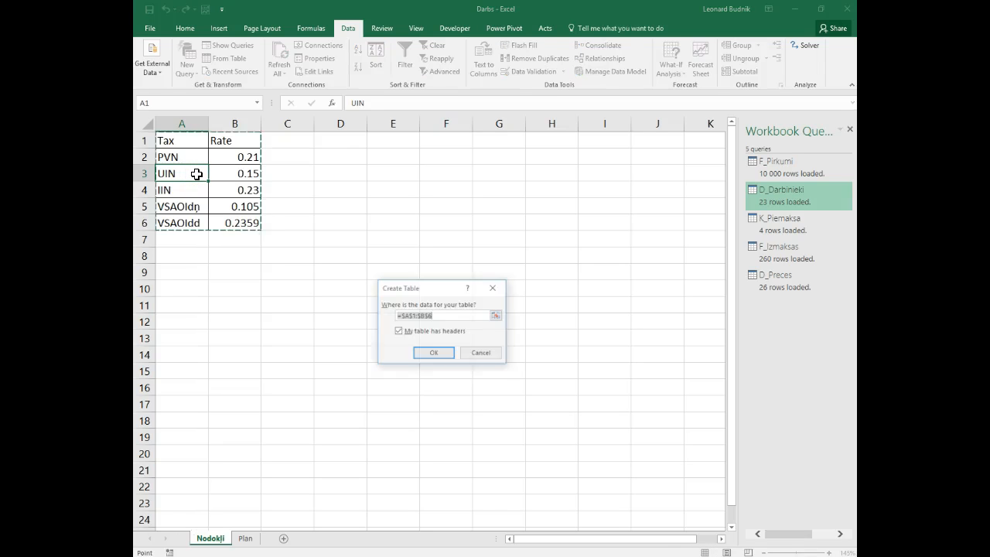
key("Return")
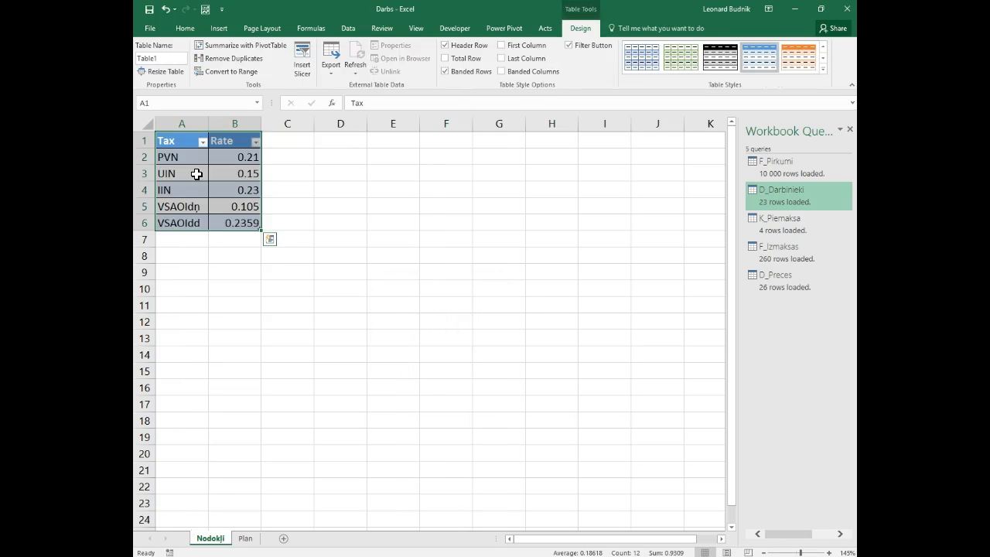
left_click(177, 57)
left_click(177, 59)
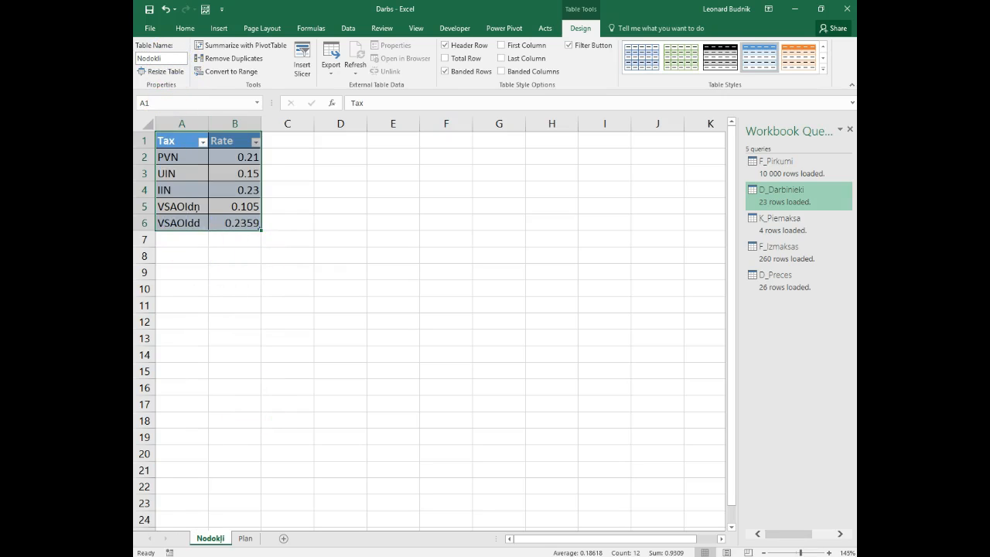
Add the Nodokli table to the Data Model as a linked table in Power Pivot
left_click(204, 191)
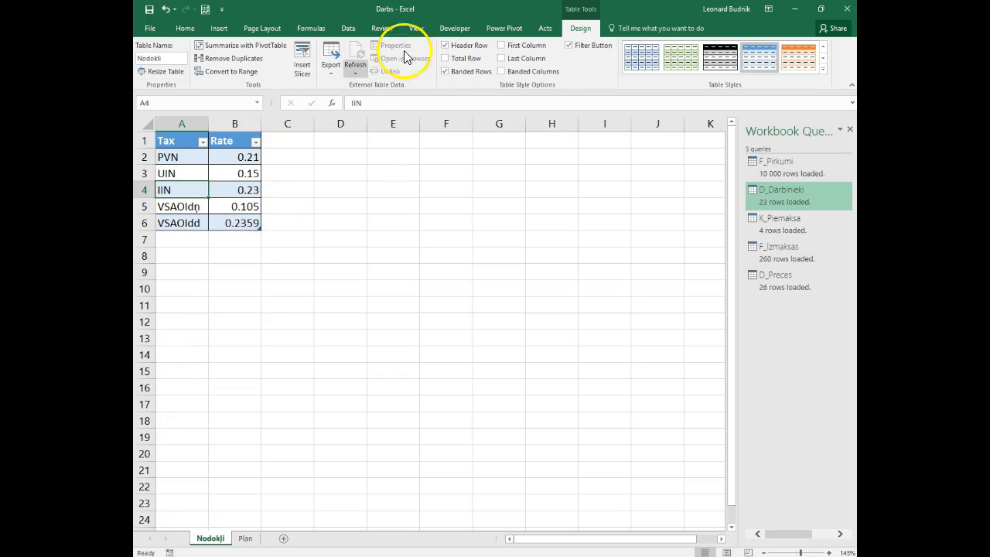
left_click(503, 29)
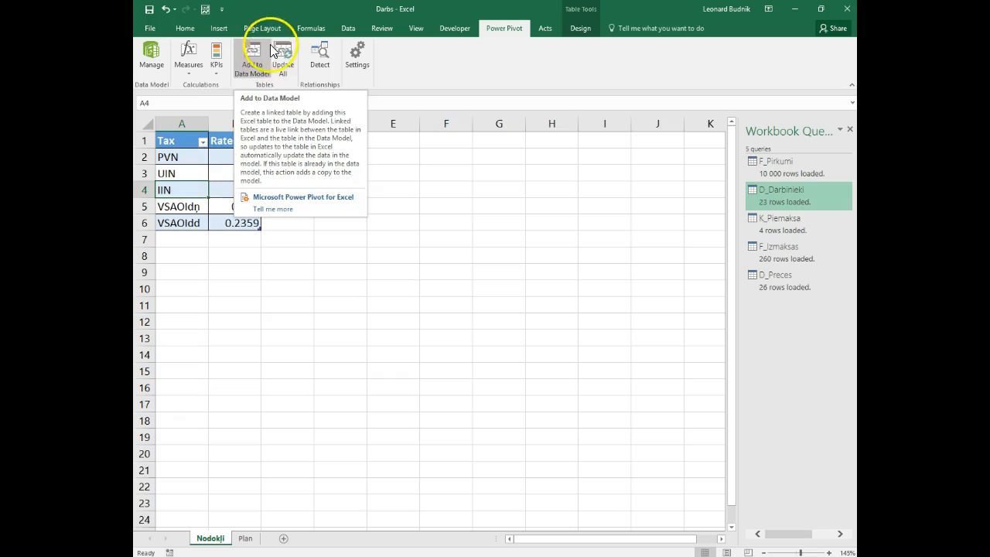
left_click(252, 69)
left_click(256, 70)
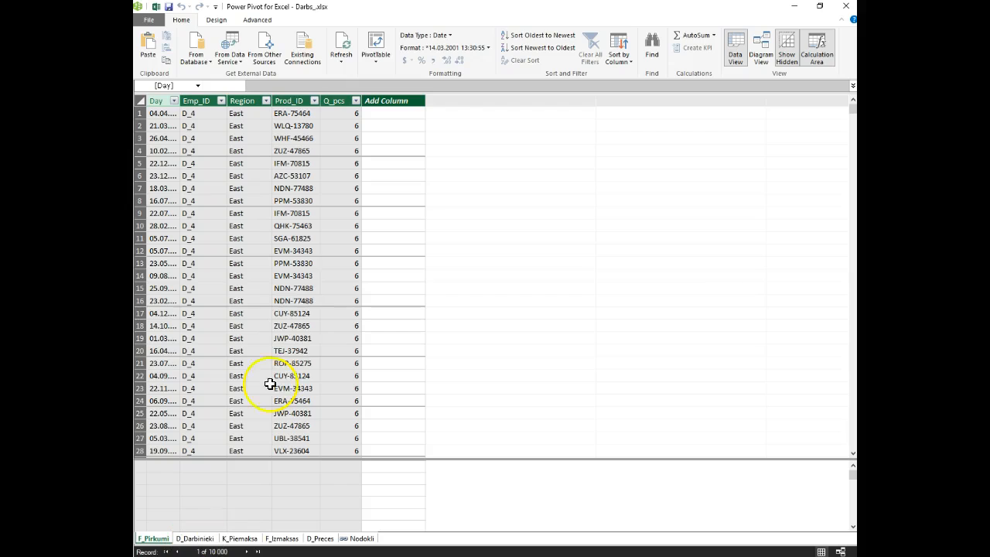
Inspect the F_Pirkumi data in Power Pivot and widen its Day column to show the dates
left_click(287, 261)
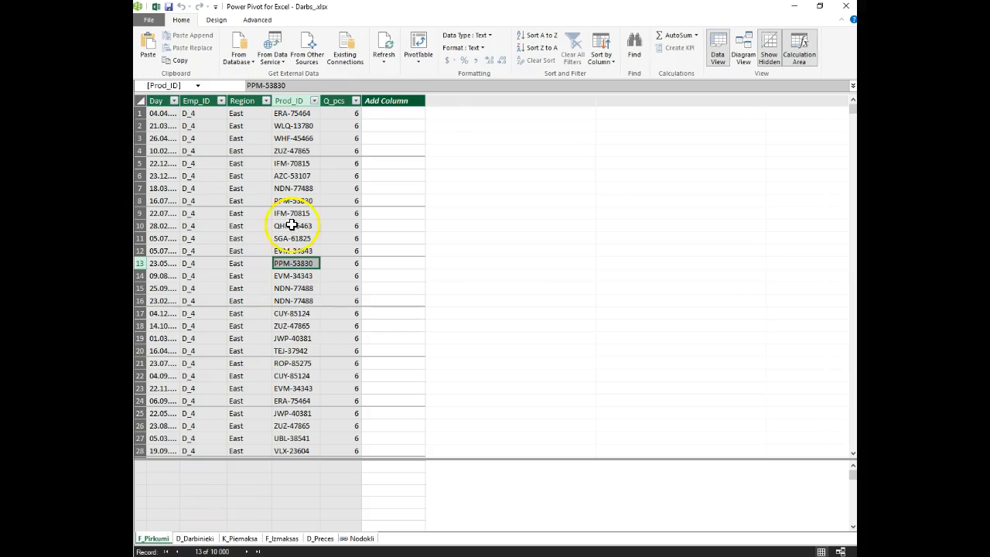
left_click(297, 188)
left_click(298, 126)
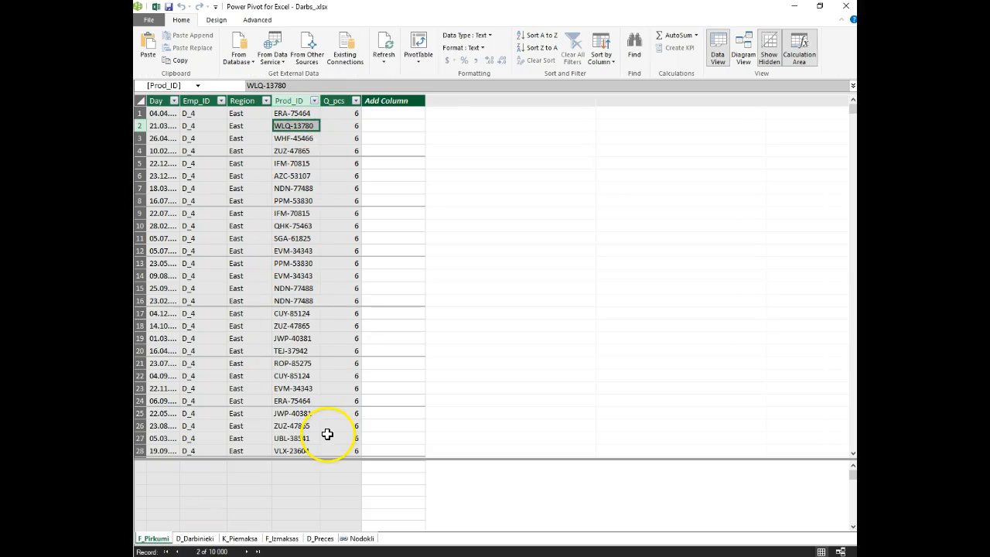
scroll(310, 363, "down", 2)
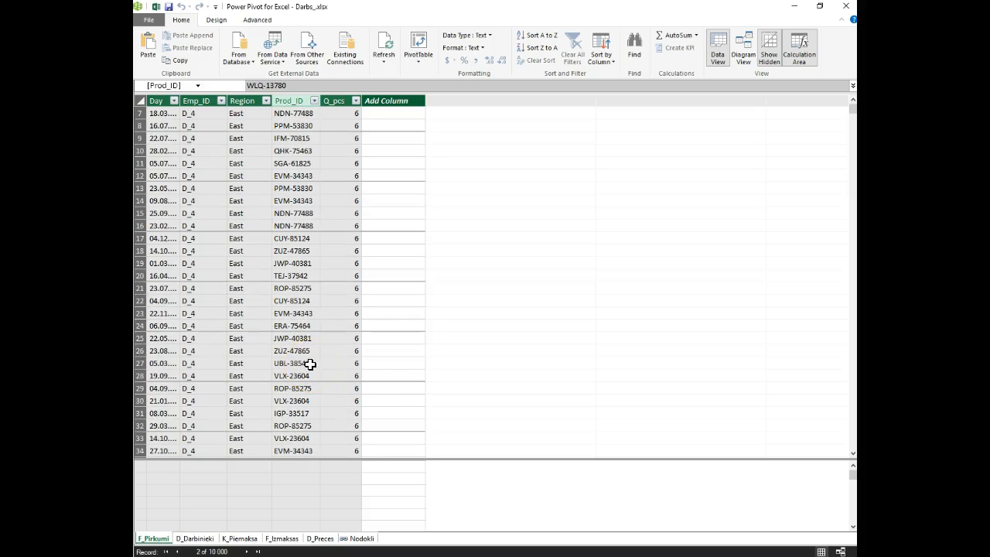
scroll(310, 363, "up", 2)
left_click_drag(177, 102, 215, 101)
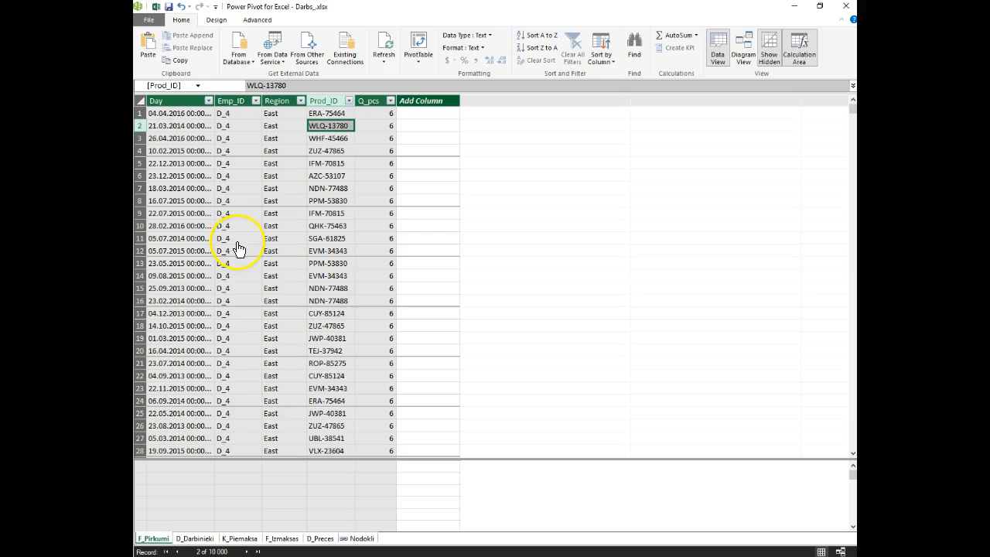
Review the K_Piemaksa, F_Izmaksas, D_Preces and Nodokli tables, widening the Tax column of Nodokli to show the full tax names
left_click(239, 539)
left_click(296, 541)
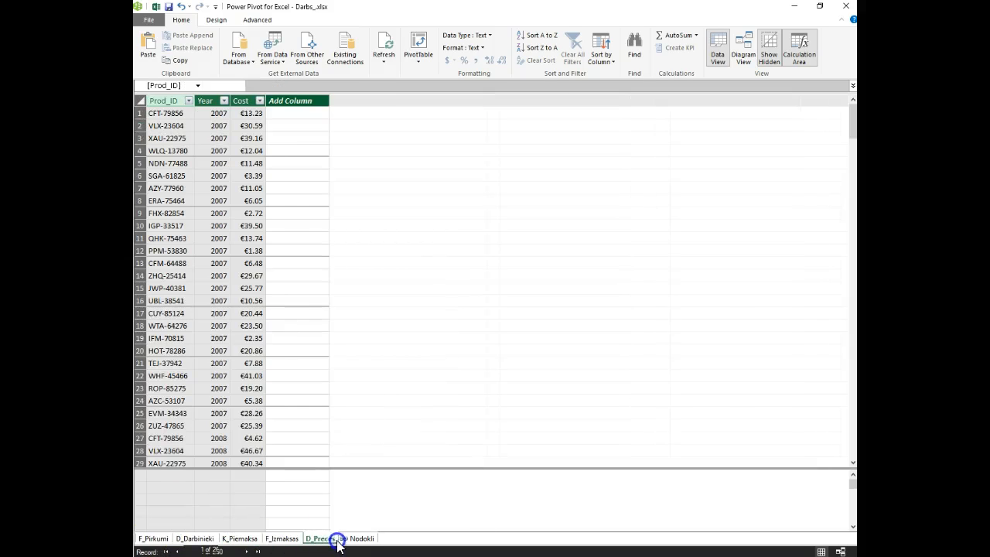
left_click(325, 539)
left_click(354, 540)
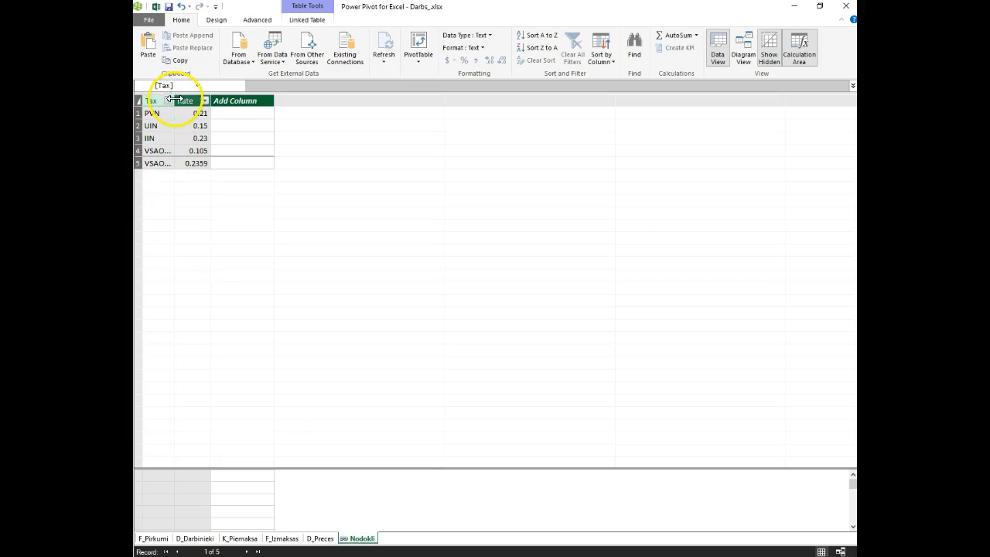
left_click_drag(175, 101, 201, 100)
left_click(173, 163)
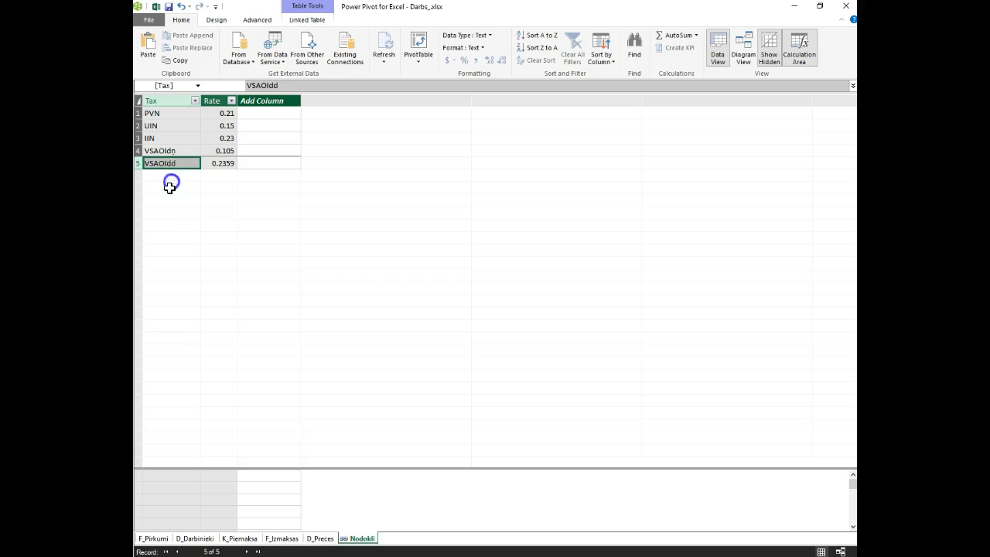
left_click(178, 163)
left_click(178, 125)
left_click(297, 540)
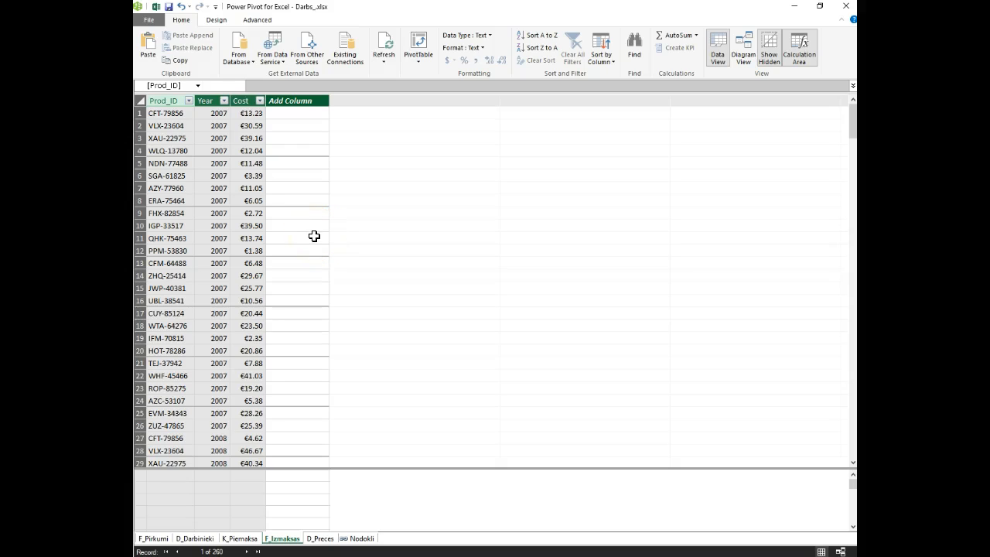
Show the data model as a diagram and rearrange its tables so that all six fit in one view with space between them
left_click(745, 57)
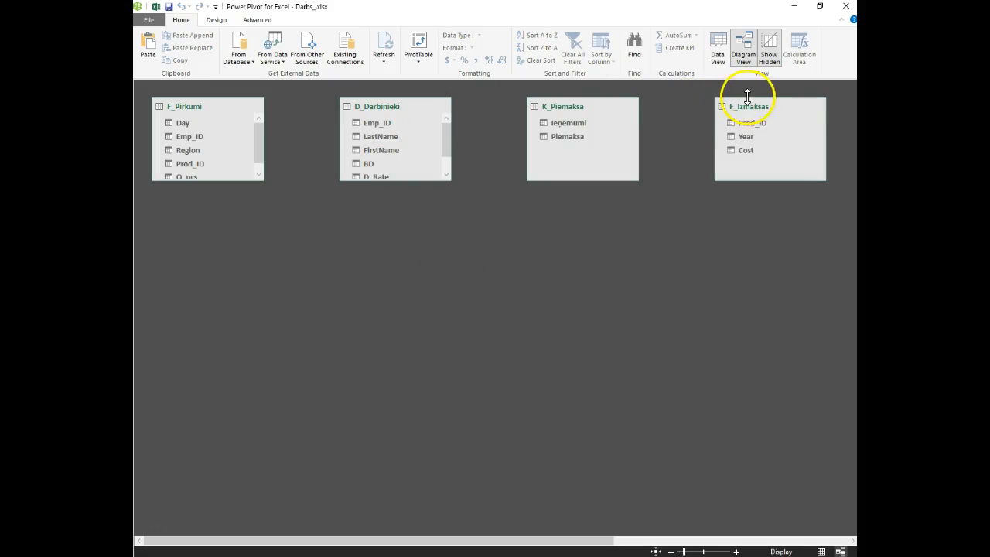
left_click_drag(435, 248, 439, 229)
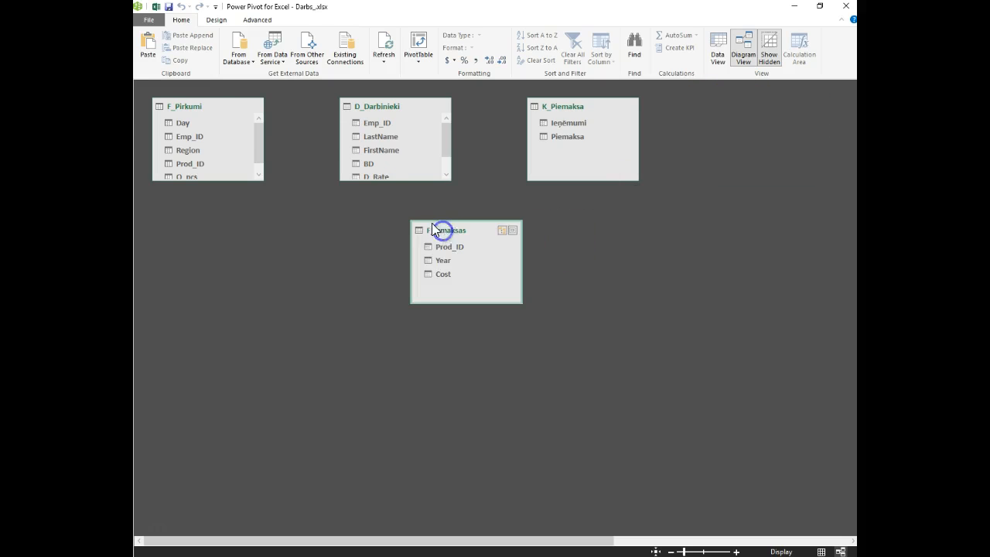
left_click_drag(195, 106, 305, 267)
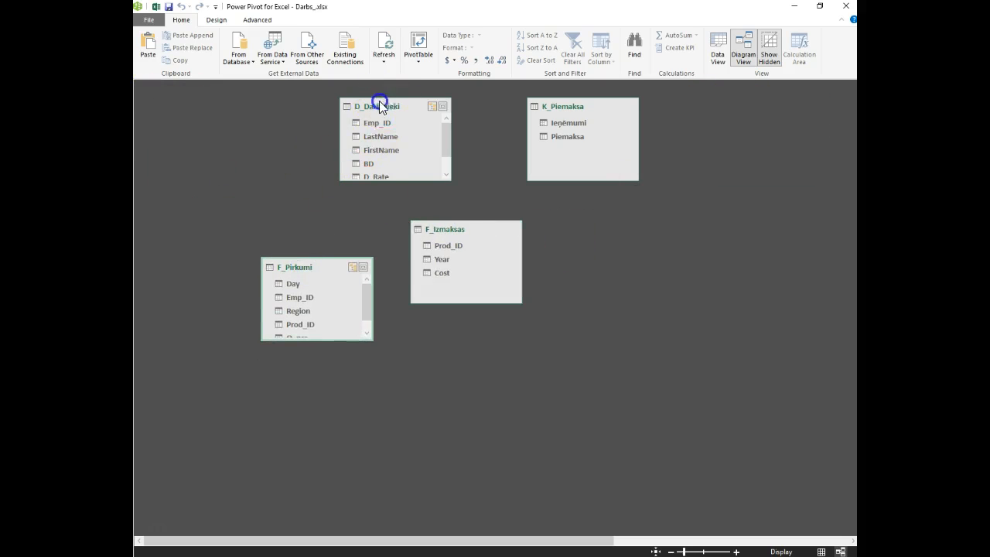
left_click_drag(379, 101, 261, 101)
left_click_drag(605, 546, 746, 545)
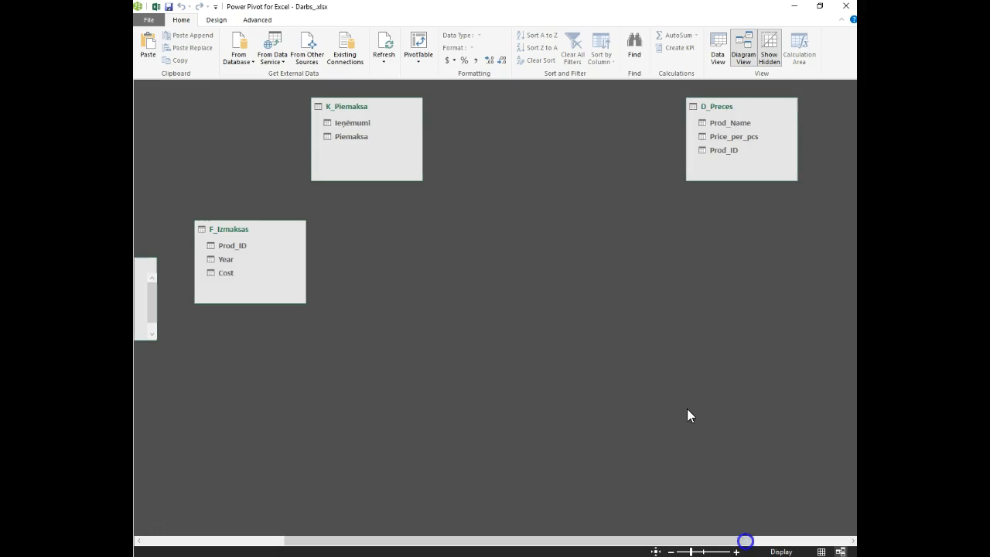
left_click_drag(722, 103, 264, 362)
left_click_drag(616, 546, 739, 542)
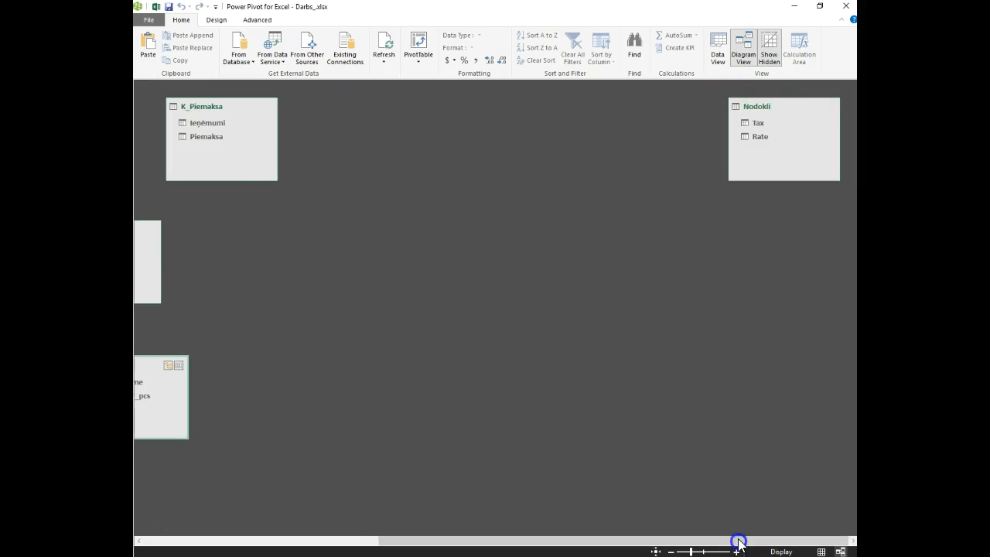
left_click_drag(776, 110, 248, 221)
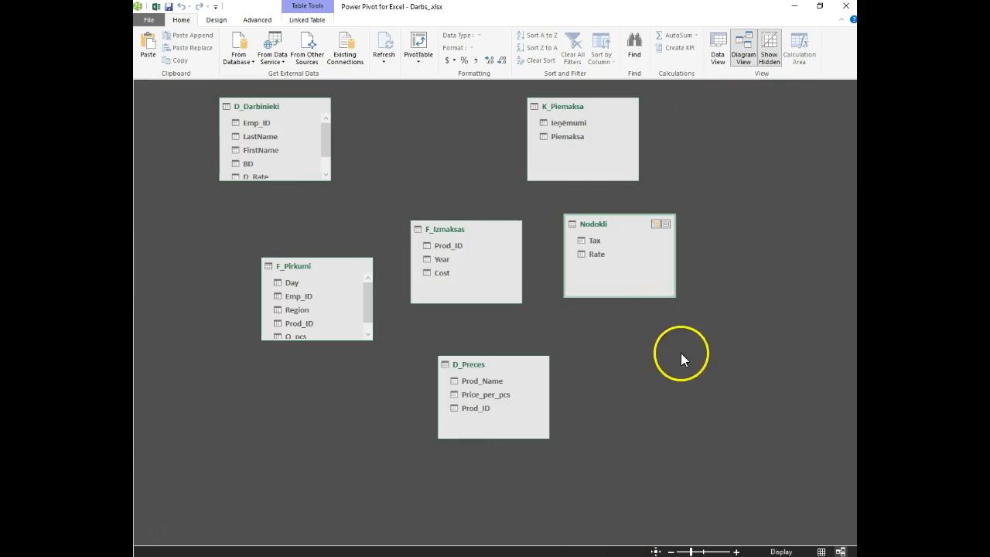
left_click_drag(253, 97, 201, 120)
left_click_drag(465, 233, 691, 342)
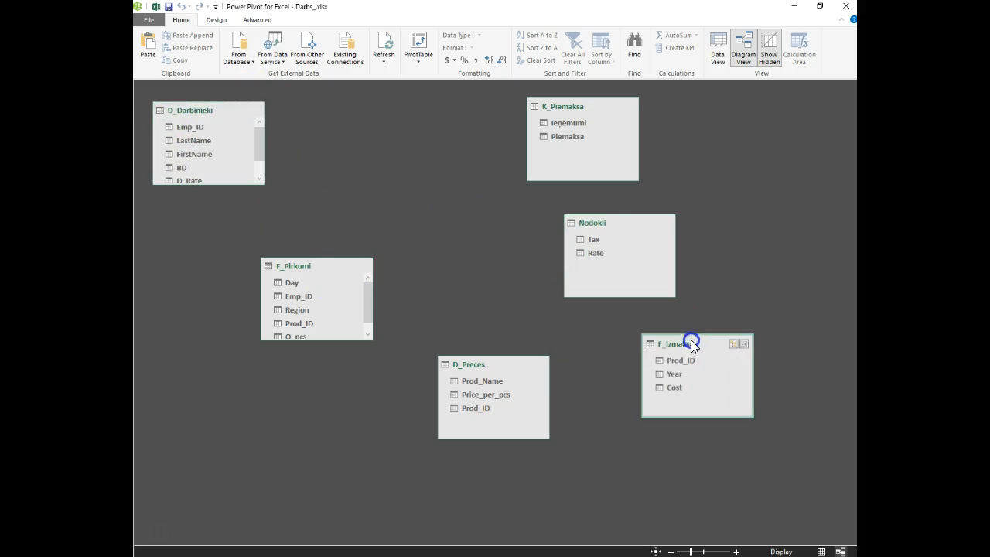
Move and enlarge F_Pirkumi to show all its fields and relate the Emp_ID field of D_Darbinieki to Emp_ID in F_Pirkumi
left_click_drag(302, 270, 372, 189)
mouse_move(382, 260)
left_mouse_down()
mouse_move(382, 312)
mouse_move(387, 277)
left_mouse_up()
left_click_drag(181, 129, 369, 221)
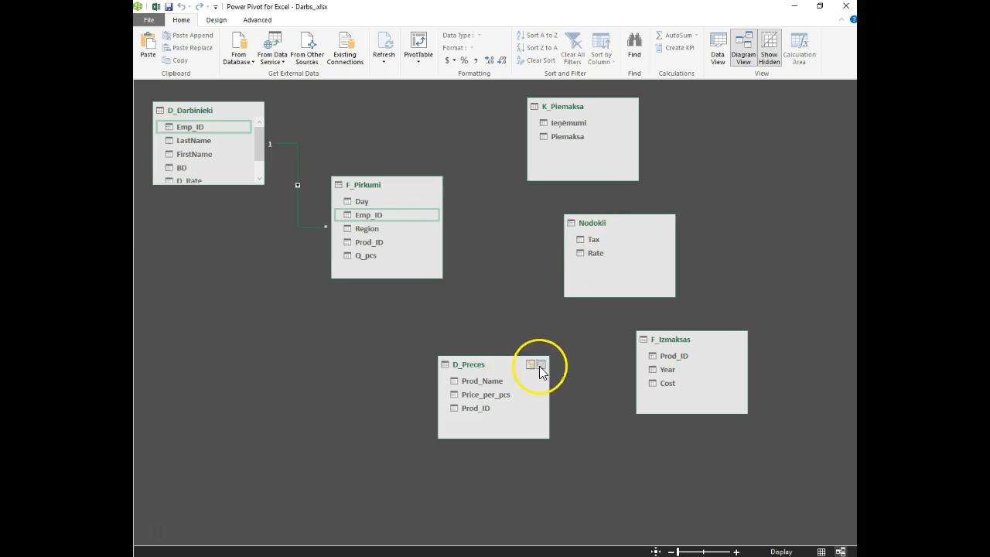
Reposition Nodokli, place D_Preces beside F_Pirkumi and relate the Prod_ID field of D_Preces to Prod_ID in F_Pirkumi
left_click_drag(487, 367, 510, 331)
left_click_drag(596, 223, 687, 219)
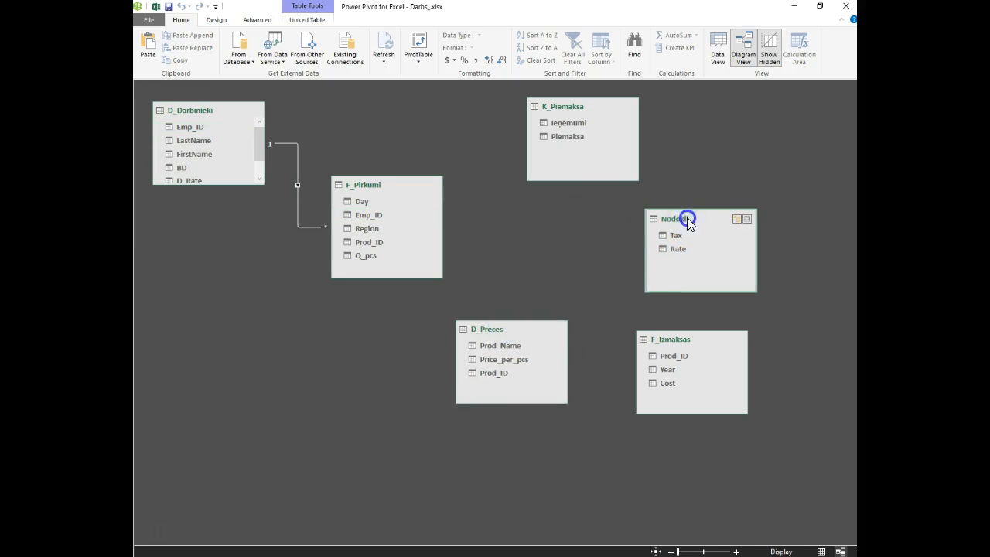
left_click_drag(506, 328, 550, 214)
left_click_drag(530, 256, 367, 243)
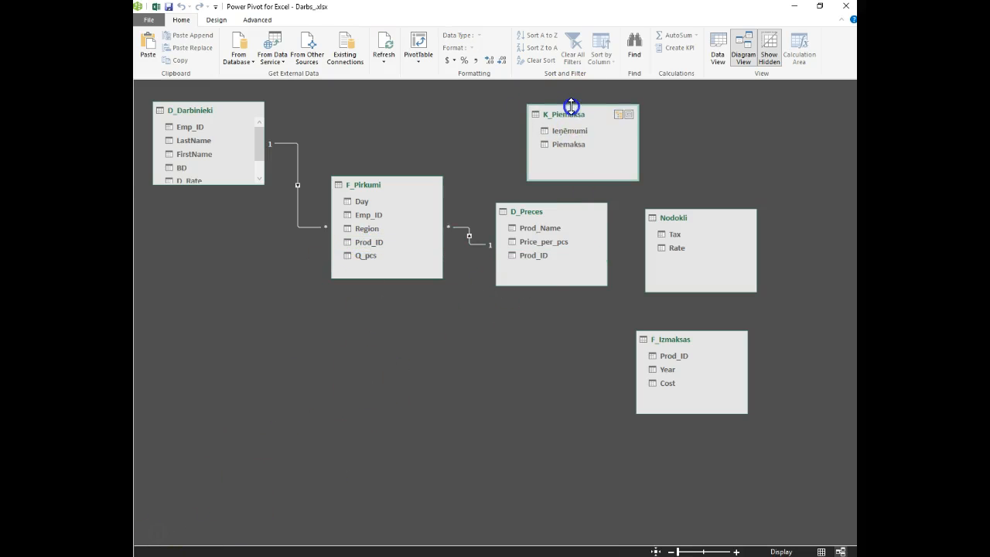
Line up K_Piemaksa, Nodokli and F_Izmaksas in a row beneath the related tables and move D_Preces up, away from F_Pirkumi
left_click_drag(577, 105, 299, 342)
left_click_drag(711, 216, 486, 347)
left_click_drag(306, 342, 243, 358)
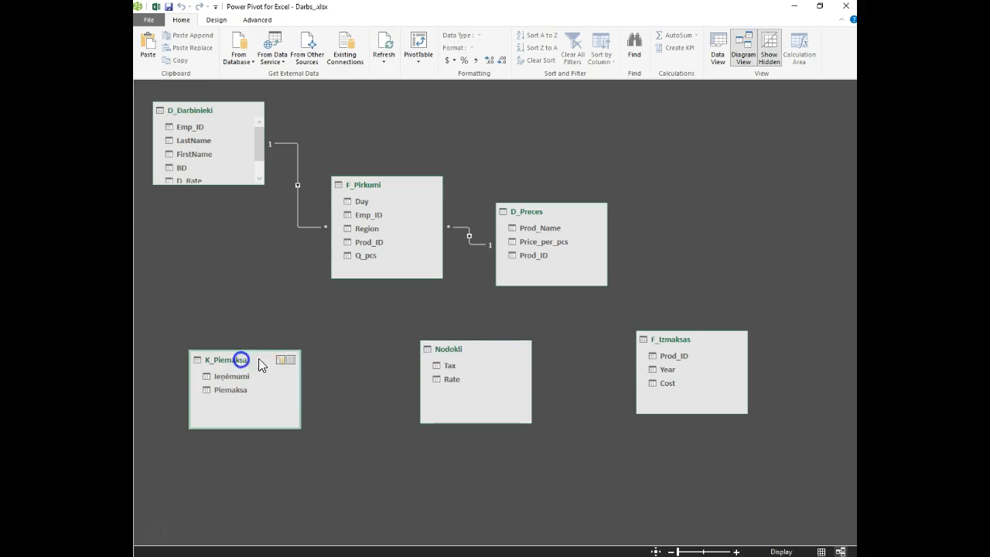
left_click_drag(464, 347, 401, 361)
left_click_drag(663, 353, 566, 381)
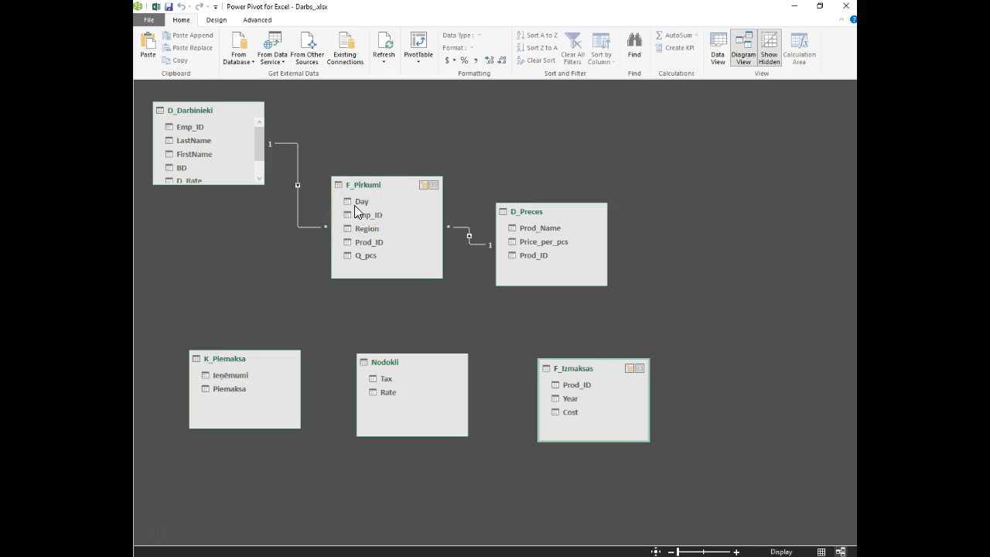
left_click_drag(565, 215, 598, 161)
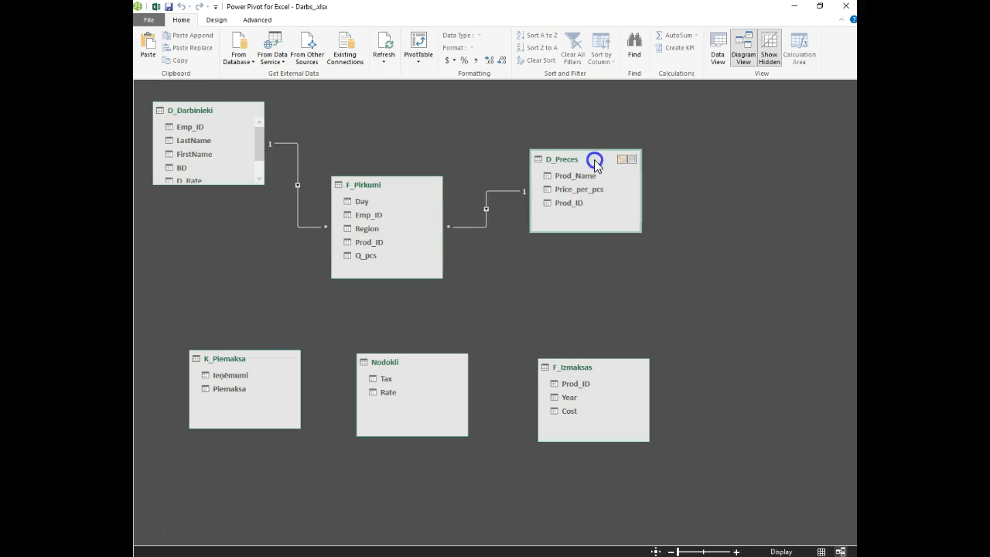
Add a new date table to the data model
left_click(253, 21)
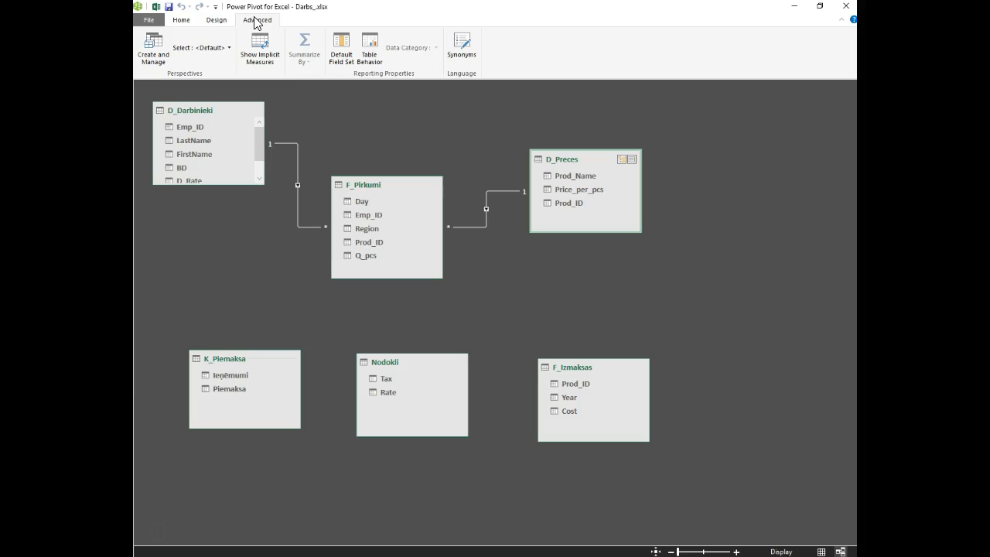
left_click(217, 21)
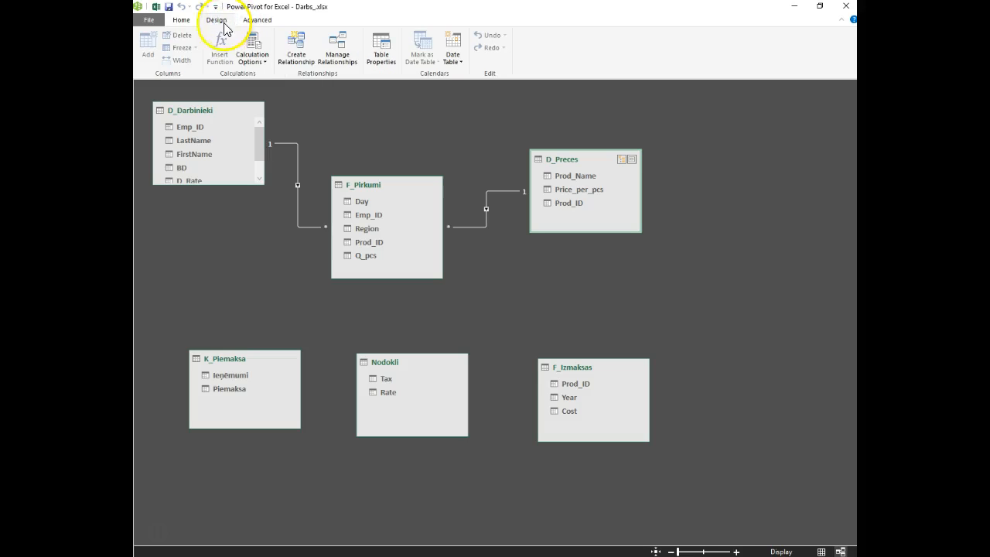
left_click(460, 69)
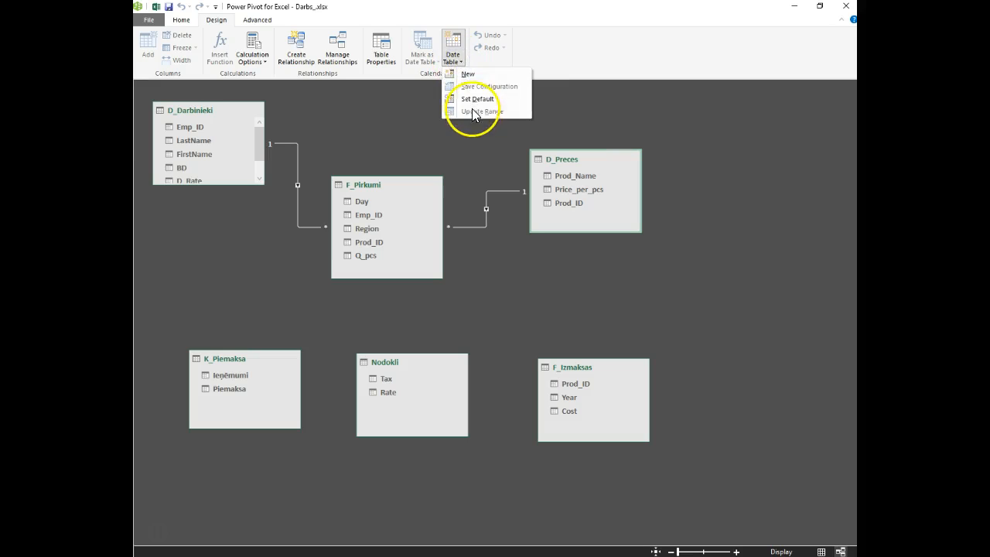
left_click(466, 77)
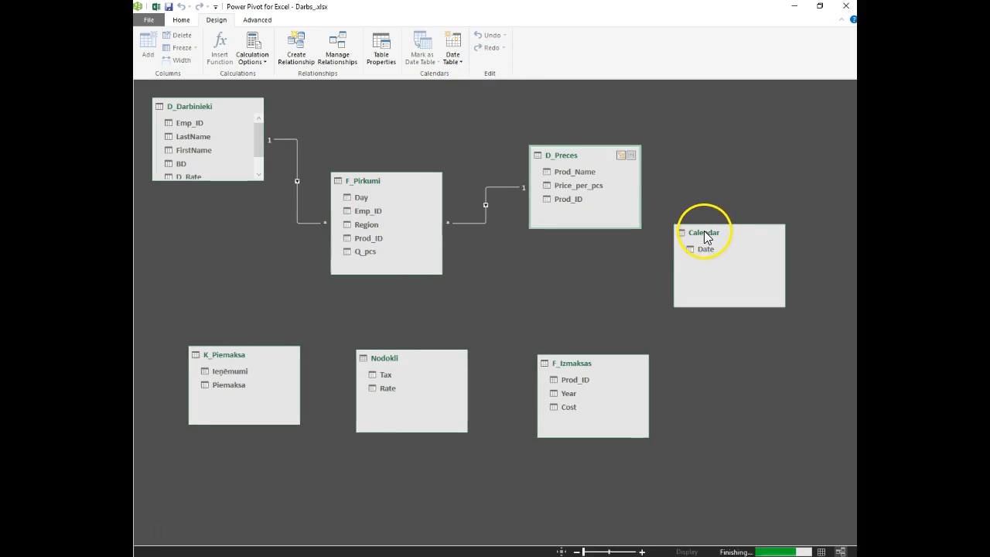
Enlarge the Calendar table, place it beneath D_Darbinieki and relate its Date field to Day in F_Pirkumi
mouse_move(710, 168)
left_mouse_down()
mouse_move(693, 149)
mouse_move(712, 161)
left_mouse_up()
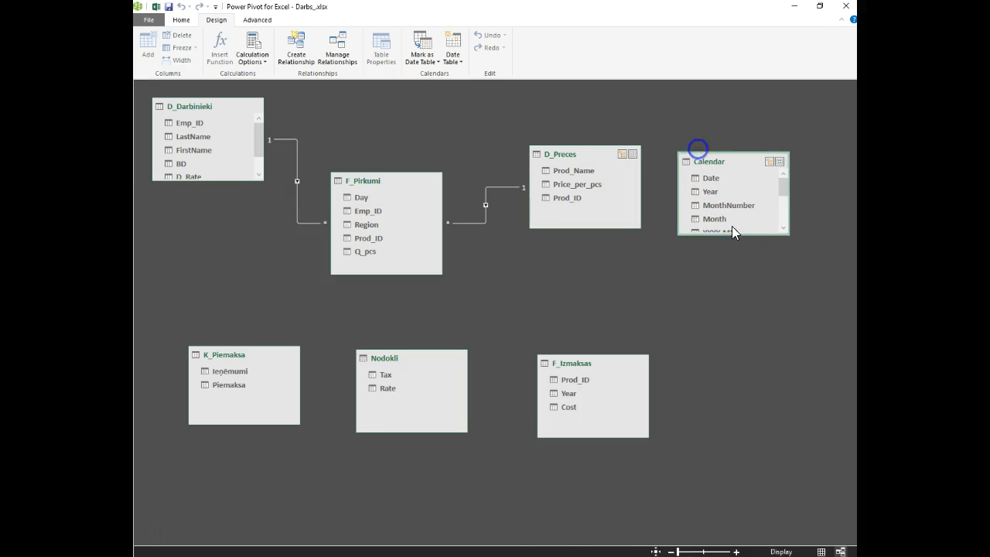
left_click_drag(733, 235, 732, 272)
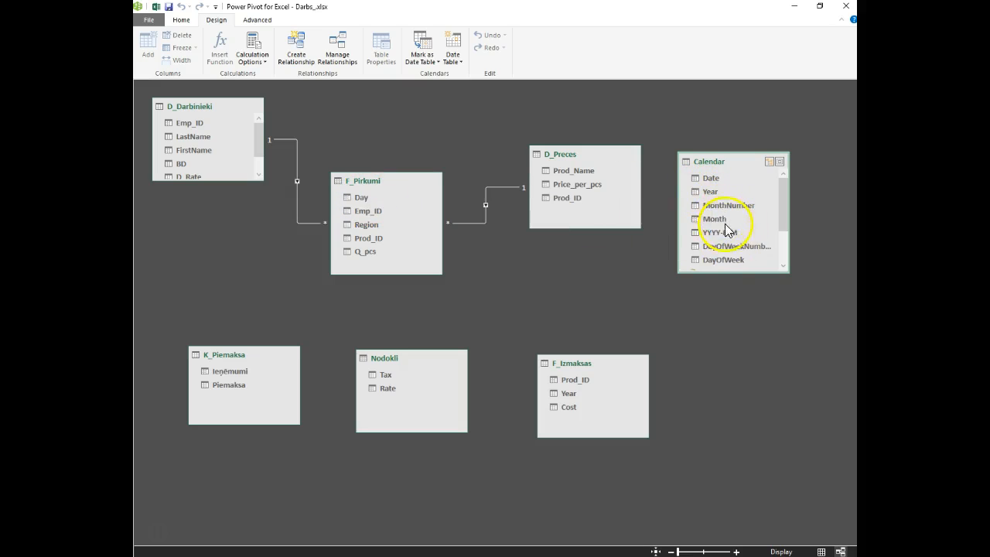
mouse_move(719, 159)
left_mouse_down()
mouse_move(165, 220)
mouse_move(347, 256)
mouse_move(361, 199)
left_mouse_up()
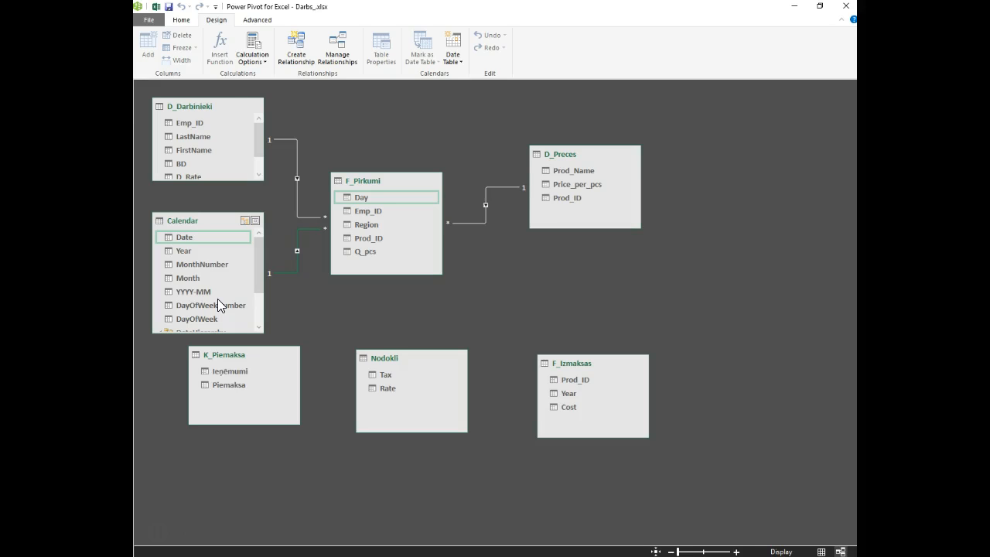
Show the Calendar table's data, widen the Date column to display full dates and look through the rows
left_click(181, 22)
left_click(751, 51)
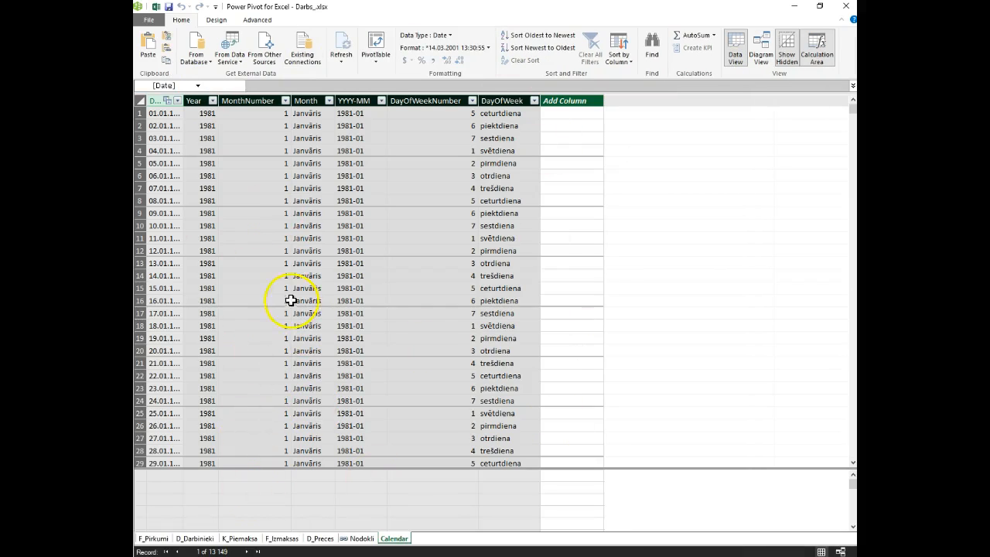
left_click_drag(219, 99, 209, 463)
left_click(204, 436)
scroll(195, 382, "down", 3)
scroll(195, 379, "up", 6)
left_click(280, 300)
scroll(265, 320, "down", 2)
scroll(264, 320, "up", 2)
Check which years the Calendar table's Year filter lists, leaving the table unfiltered
left_click(260, 100)
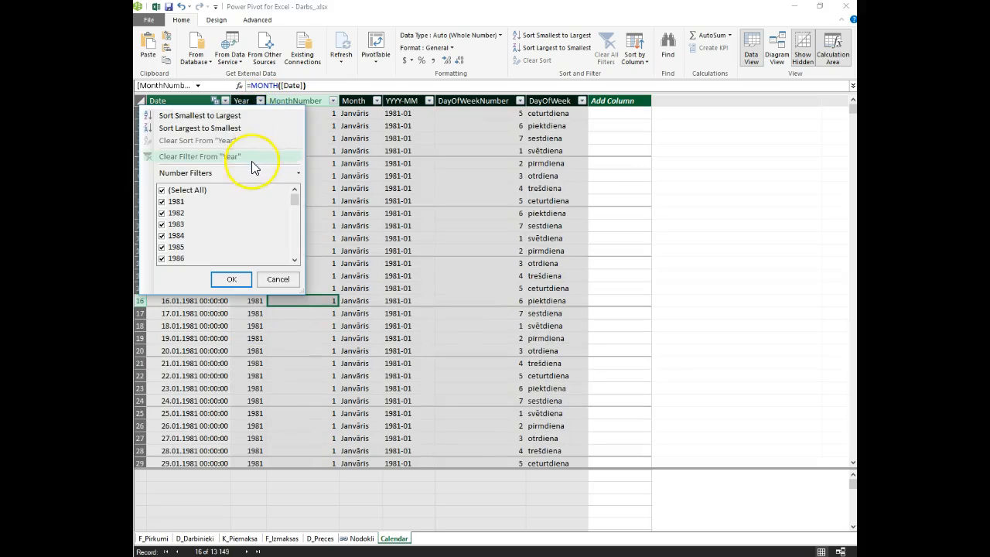
left_click_drag(295, 205, 301, 280)
left_click(375, 215)
Examine the formulas behind the Calendar table's MonthNumber, Month, DayOfWeekNumber and DayOfWeek columns
left_click(316, 126)
left_click(350, 127)
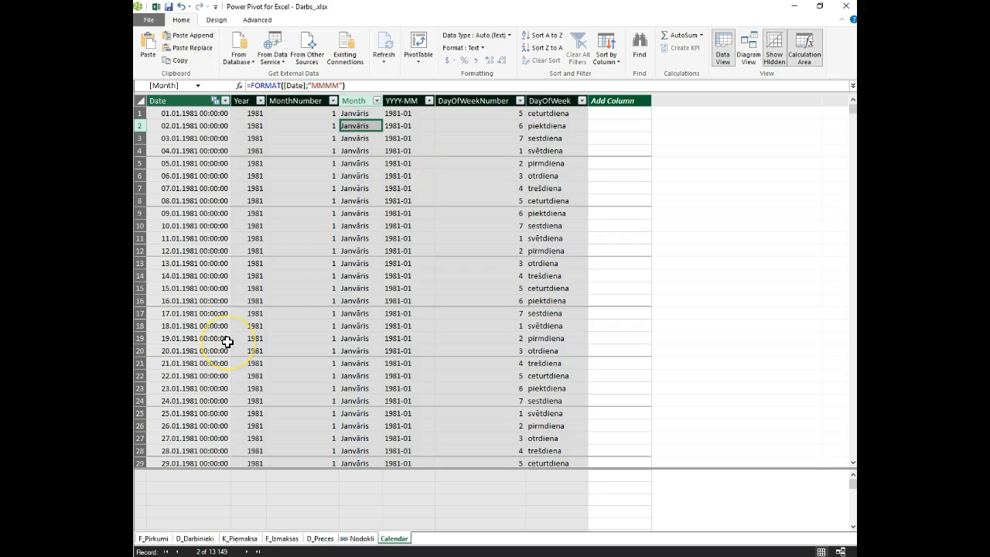
left_click(239, 113)
left_click(283, 125)
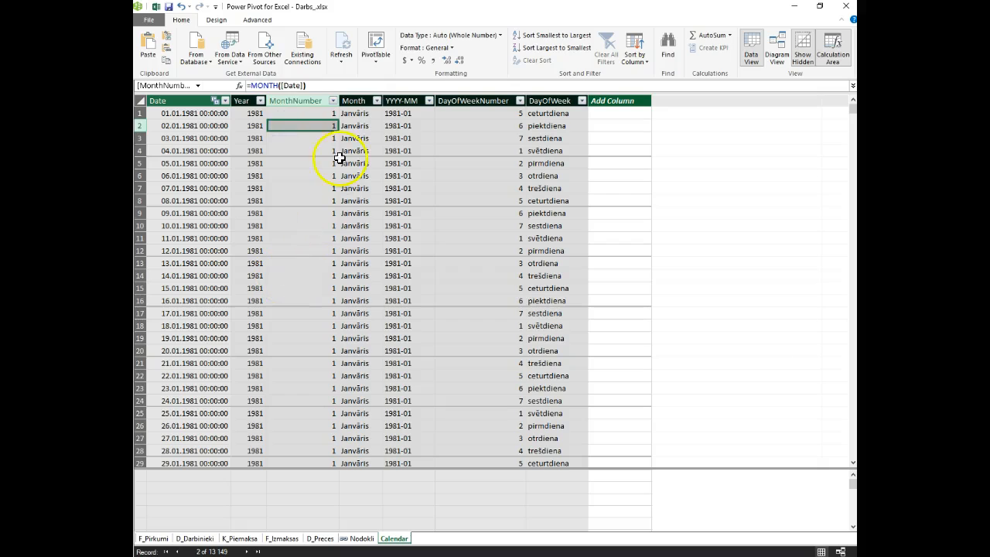
left_click(357, 136)
left_click(480, 118)
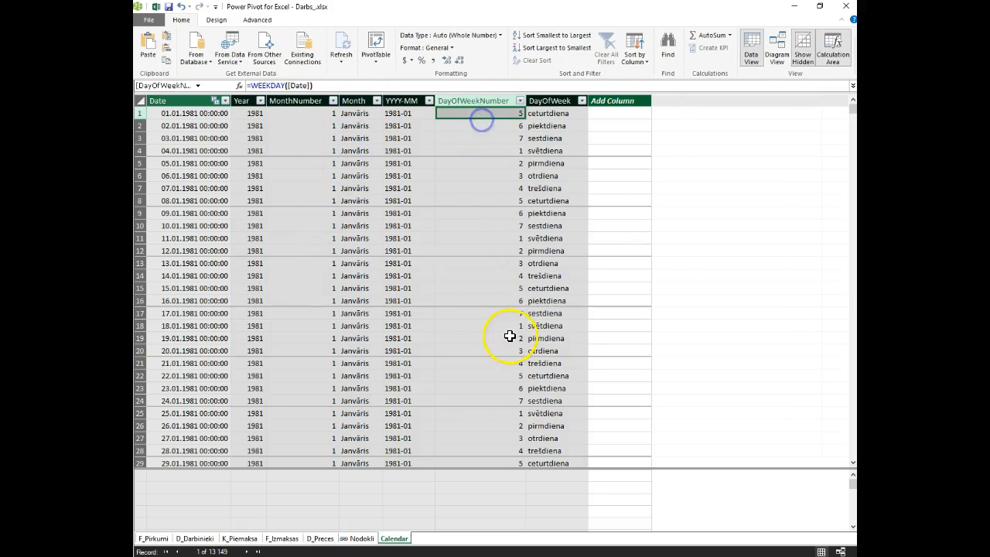
left_click(540, 116)
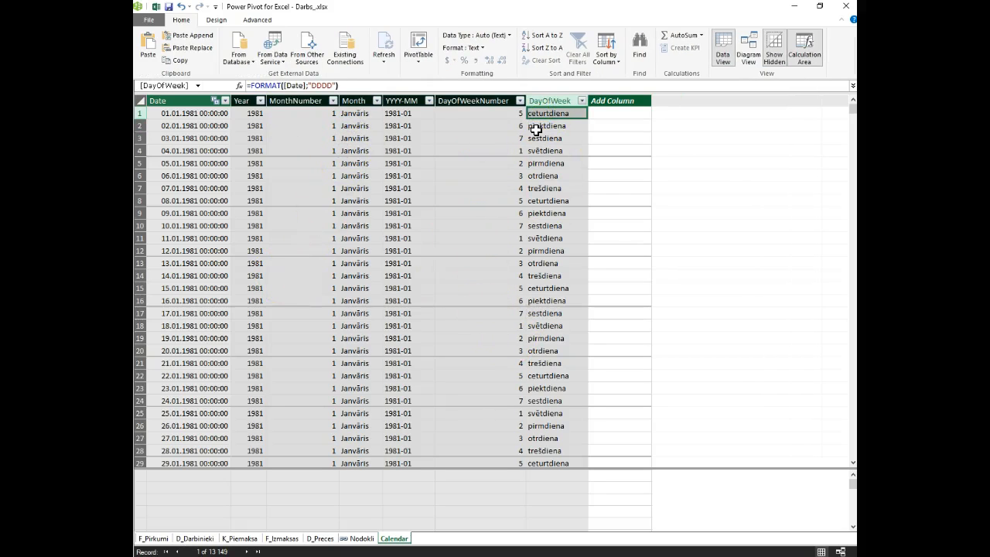
left_click(208, 176)
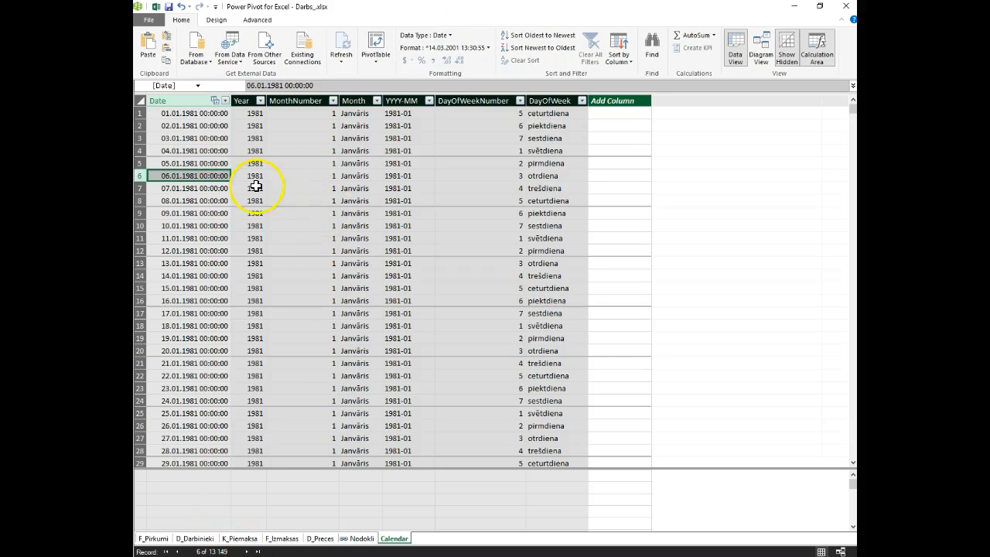
Show the F_Pirkumi table, enlarge its calculation area and widen the Day column to display full dates
left_click(141, 539)
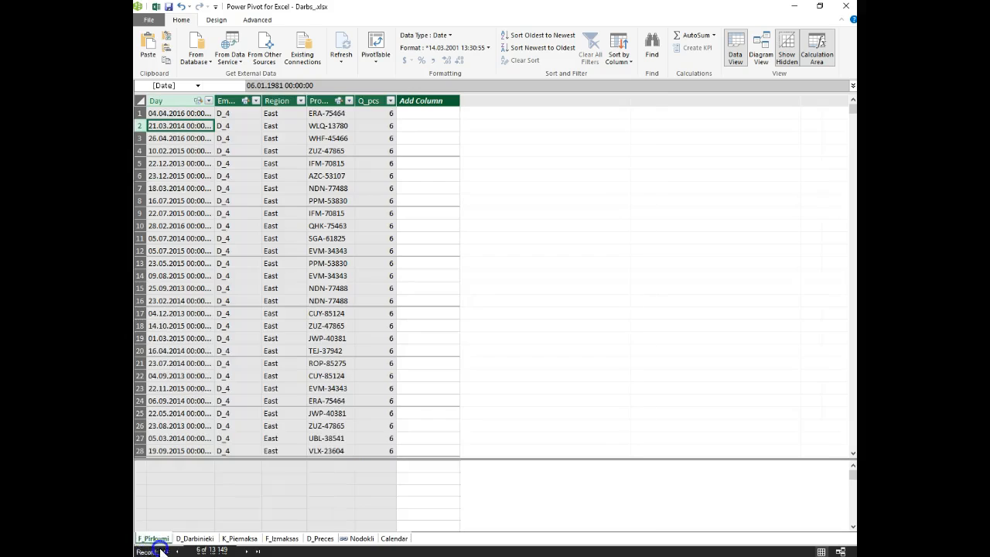
left_click_drag(302, 459, 321, 290)
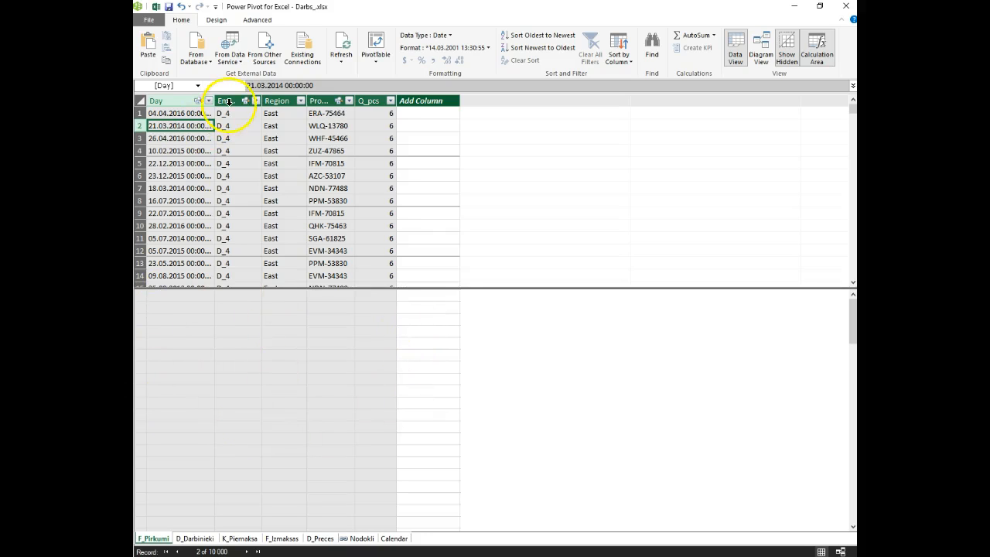
left_click_drag(215, 101, 263, 101)
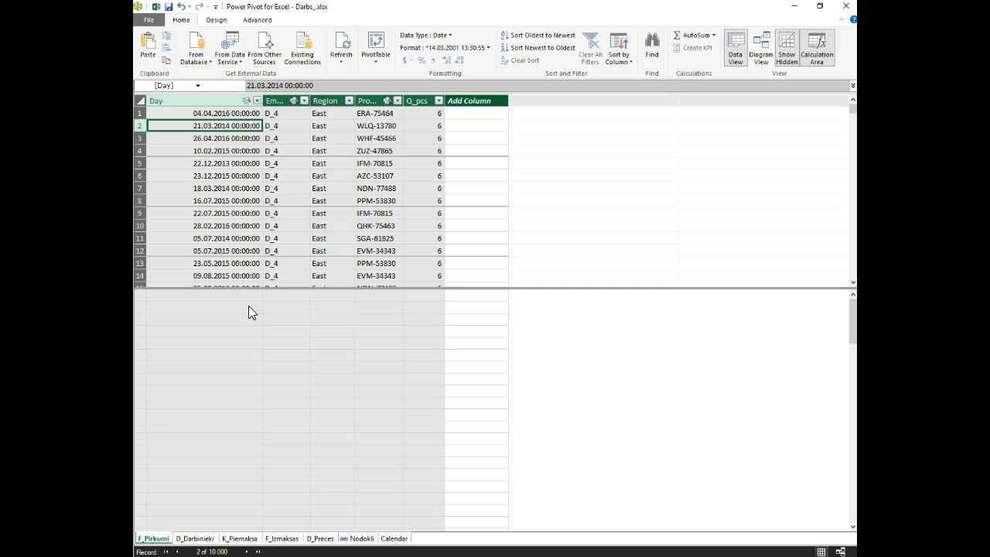
left_click(230, 315)
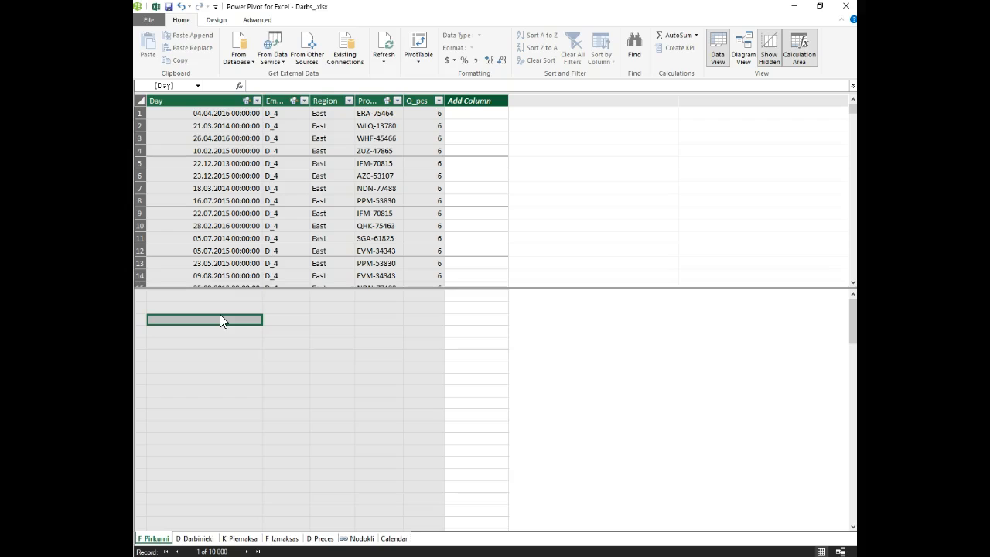
Sort F_Pirkumi by the Day column from oldest to newest
left_click(243, 101)
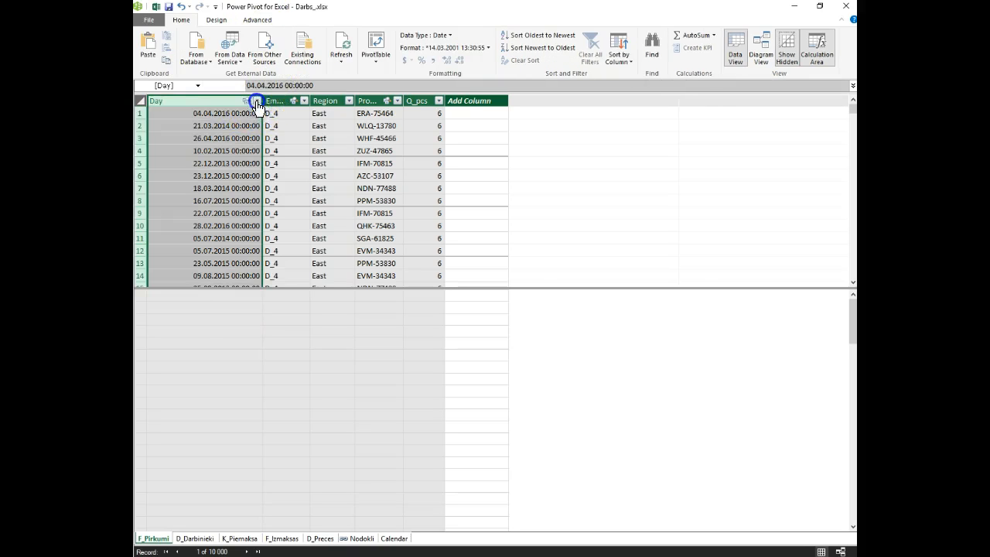
left_click(257, 100)
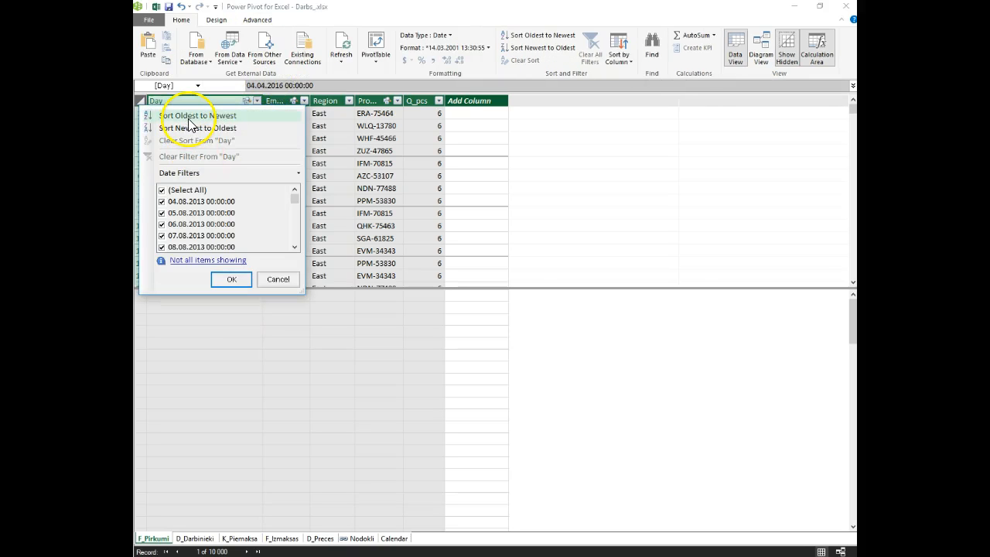
left_click(188, 117)
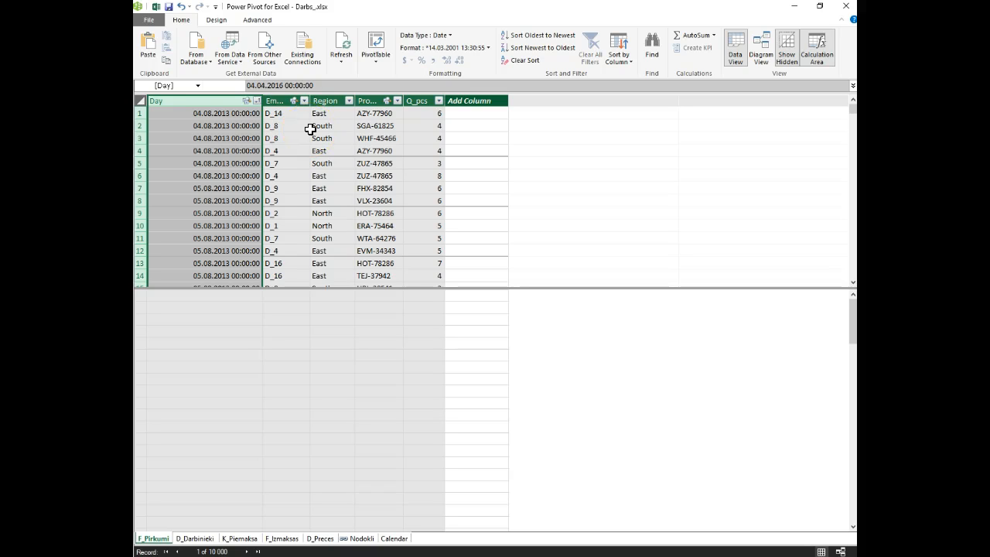
Compare the Day values of the first F_Pirkumi rows, checking for several purchases by employee D_4 on the same date
left_click(219, 150)
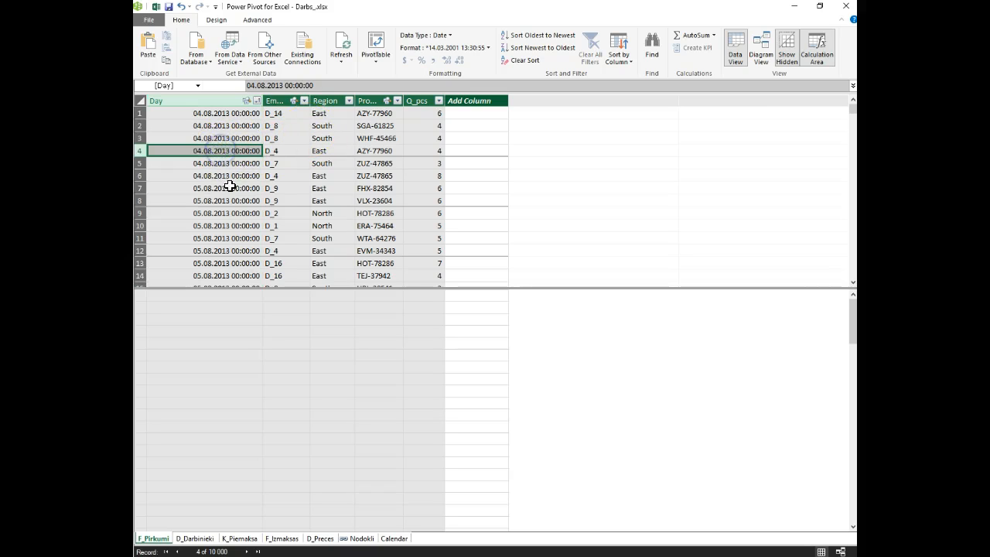
left_click(225, 177)
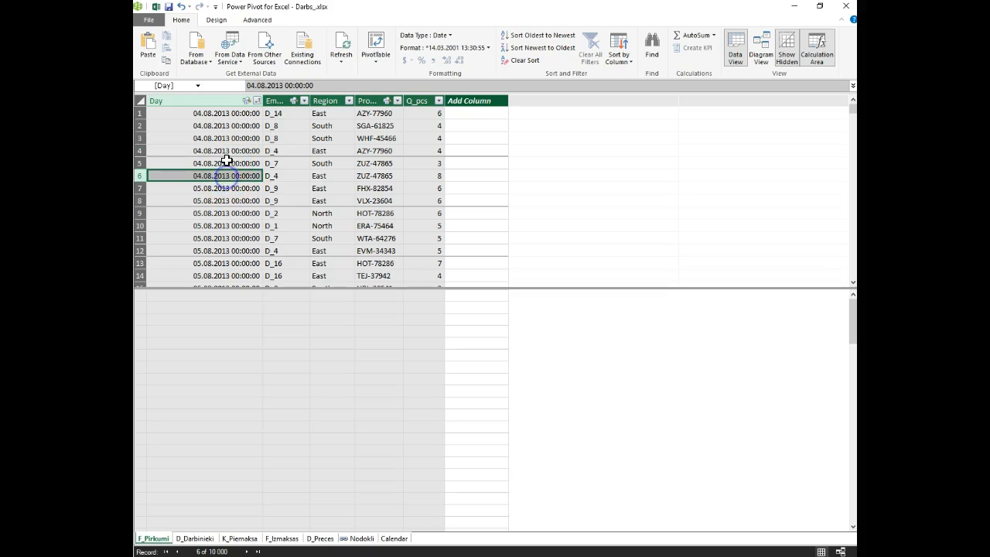
left_click(228, 158)
left_click(228, 152)
left_click(230, 175)
left_click(228, 150)
left_click(234, 175)
left_click(232, 150)
left_click(233, 176)
left_click(224, 152)
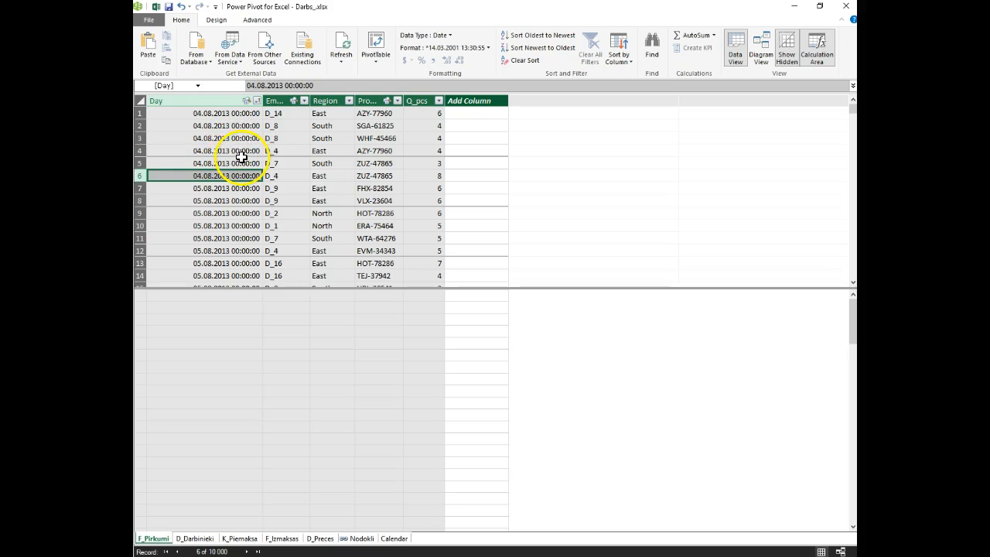
left_click(241, 151)
left_click(238, 175)
left_click(236, 151)
left_click_drag(232, 126, 231, 222)
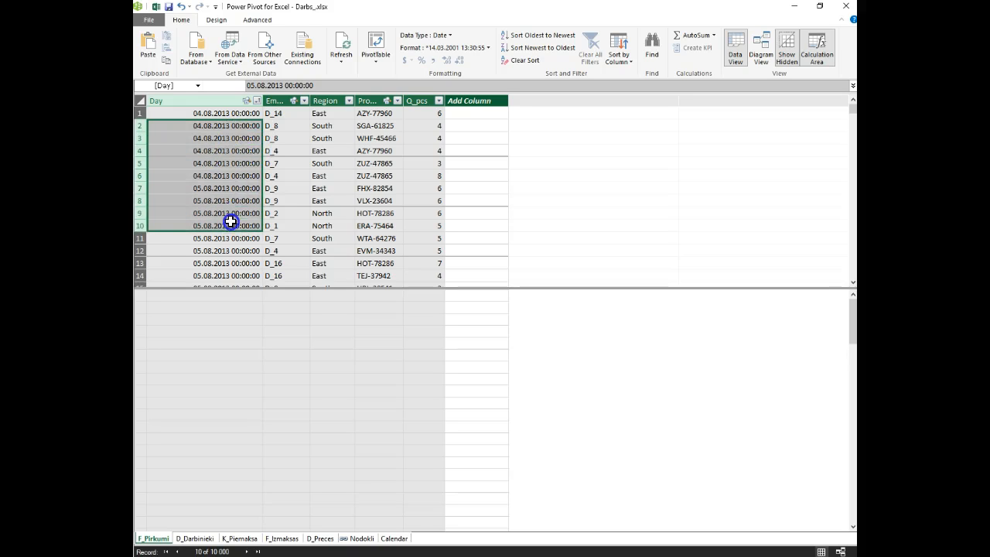
left_click(273, 151)
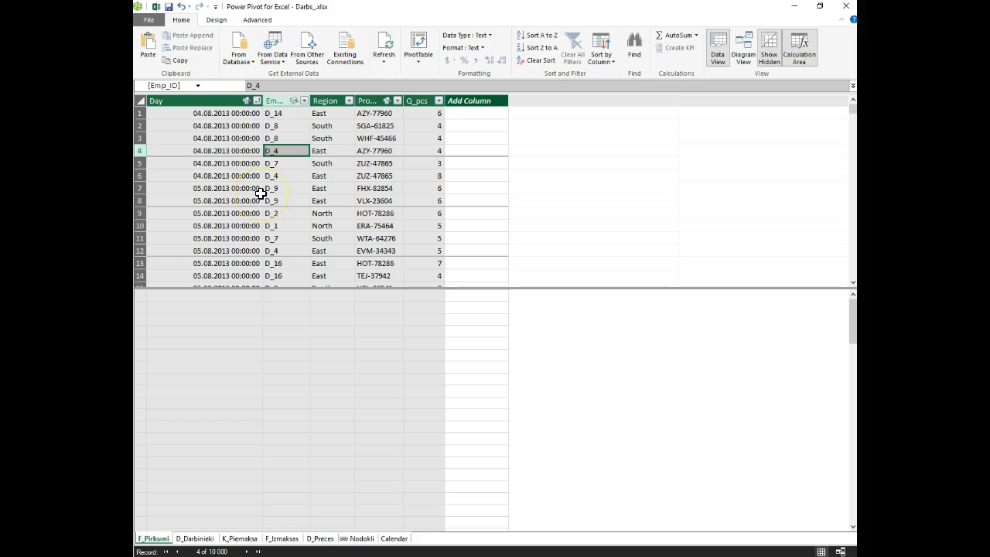
Add the measure DienaSkaits:=DISTINCTCOUNT(F_Pirkumi[Day]) in F_Pirkumi's calculation area under the Day column
left_click(207, 319)
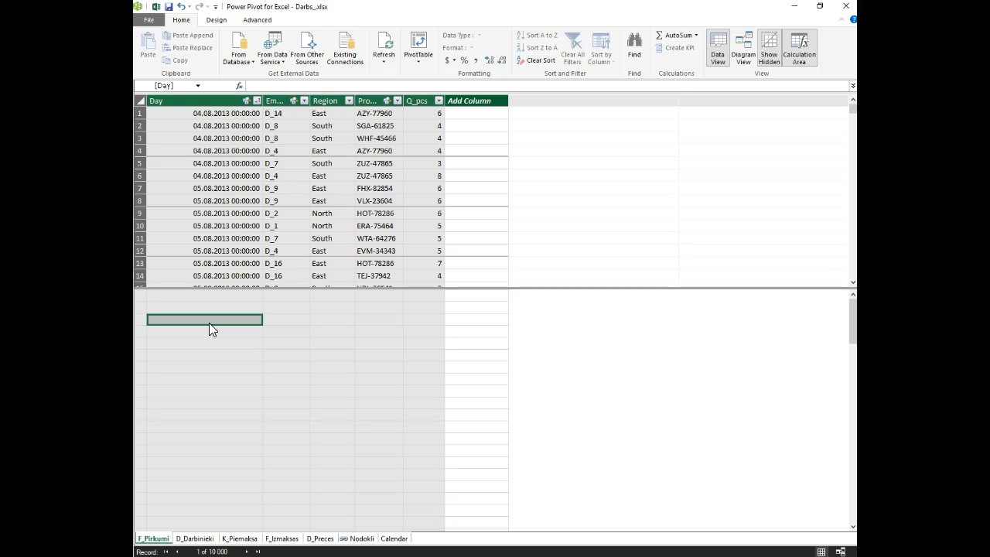
type("Diena")
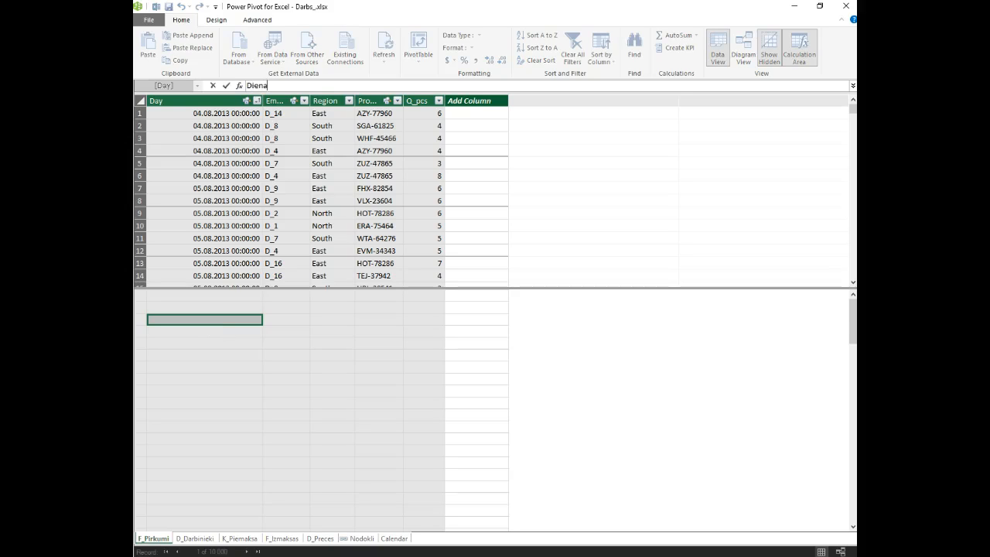
type("Skaits")
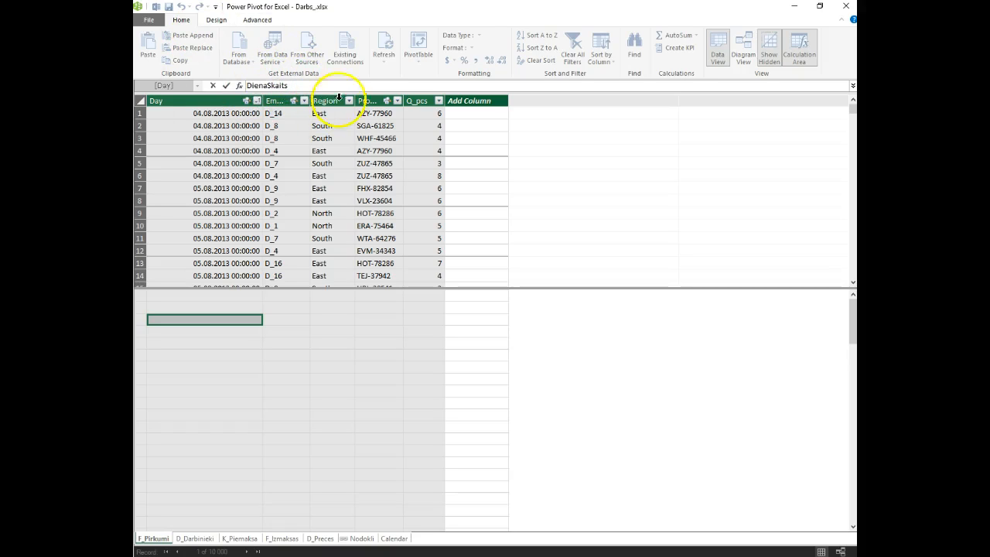
type(":=")
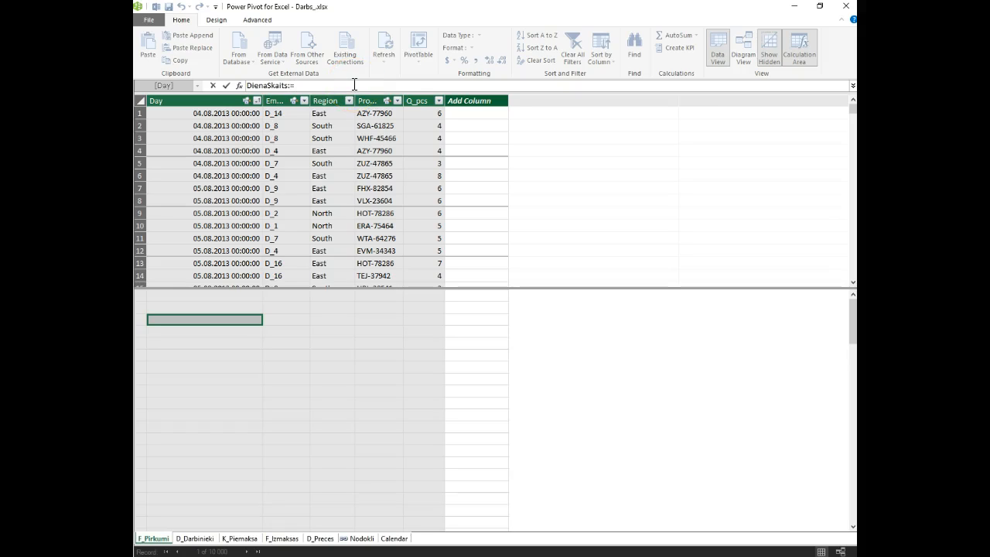
type("Dis")
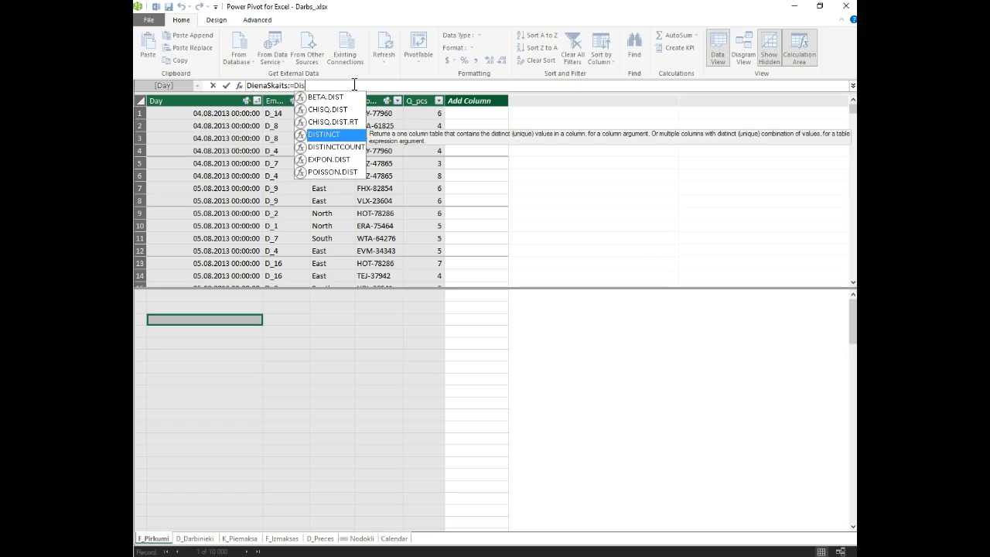
key("Down")
key("Tab")
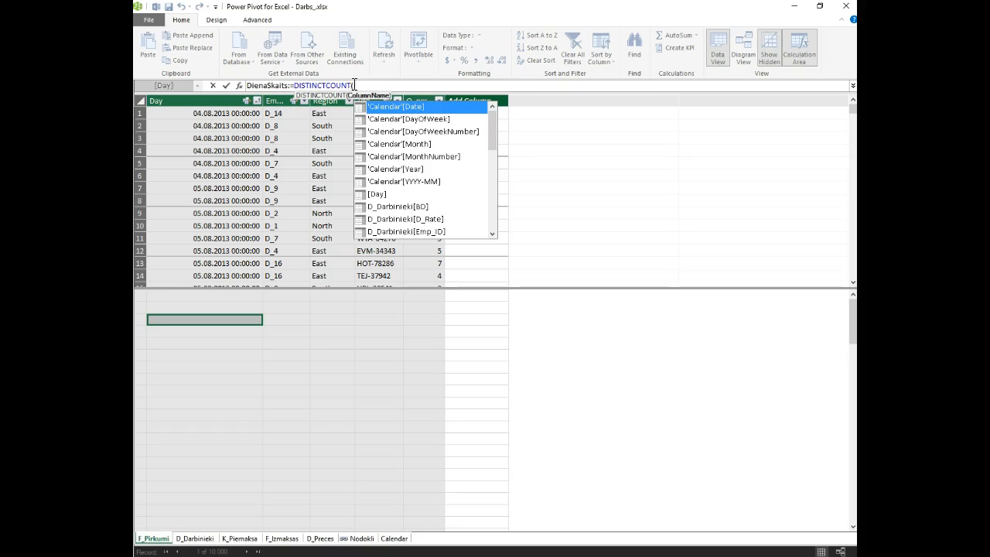
type("F_")
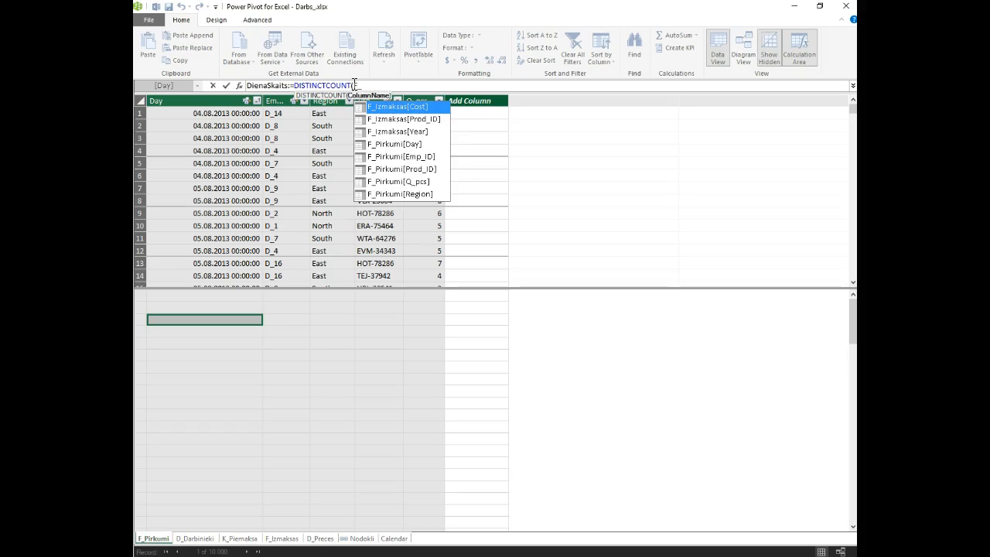
type("P")
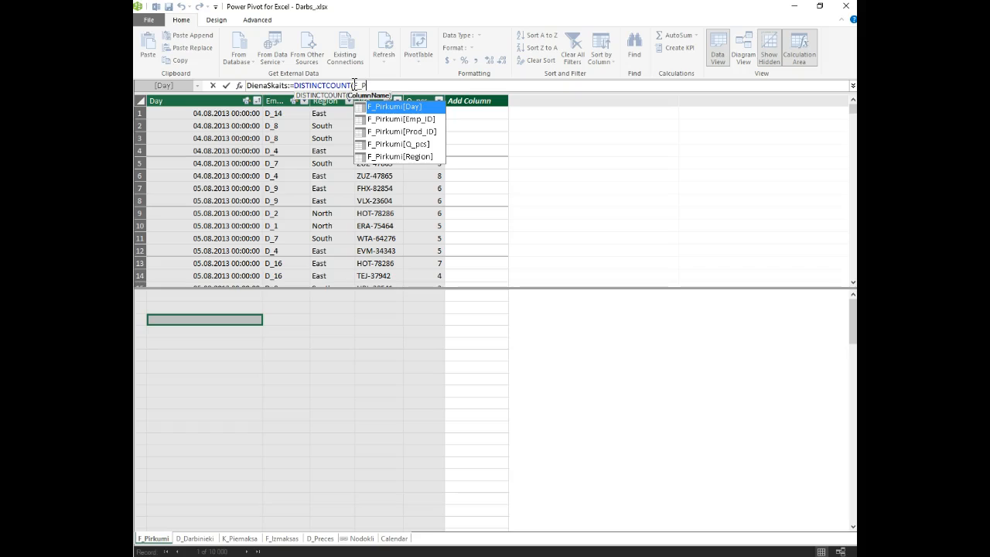
key("Tab")
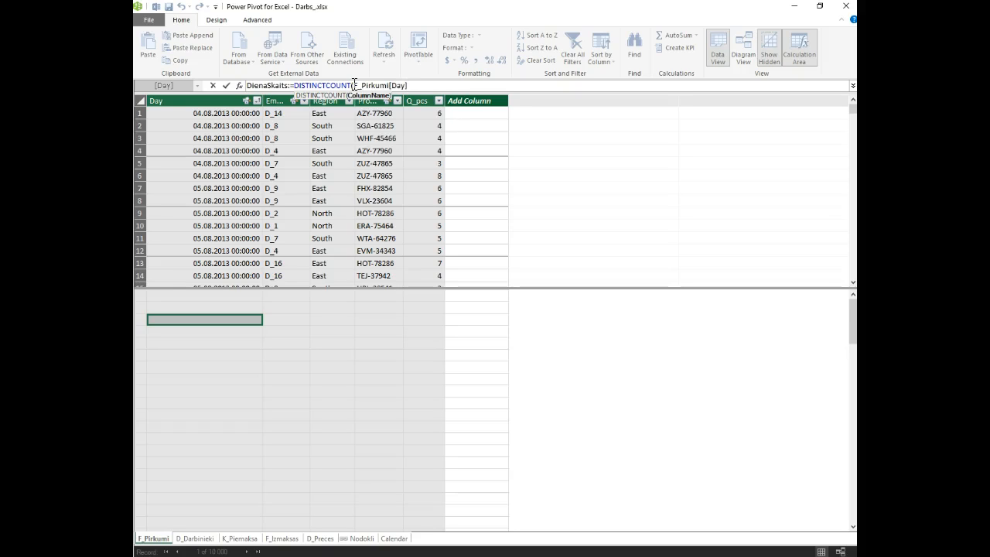
type(")")
key("Return")
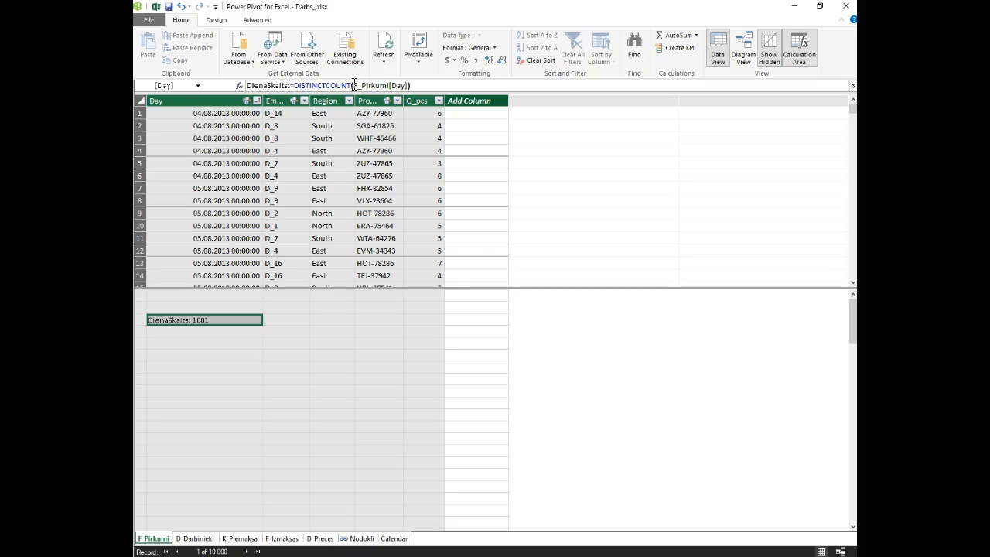
Create a PivotTable from the data model on a new Excel worksheet and show its field list
left_click(203, 323)
left_click(268, 232)
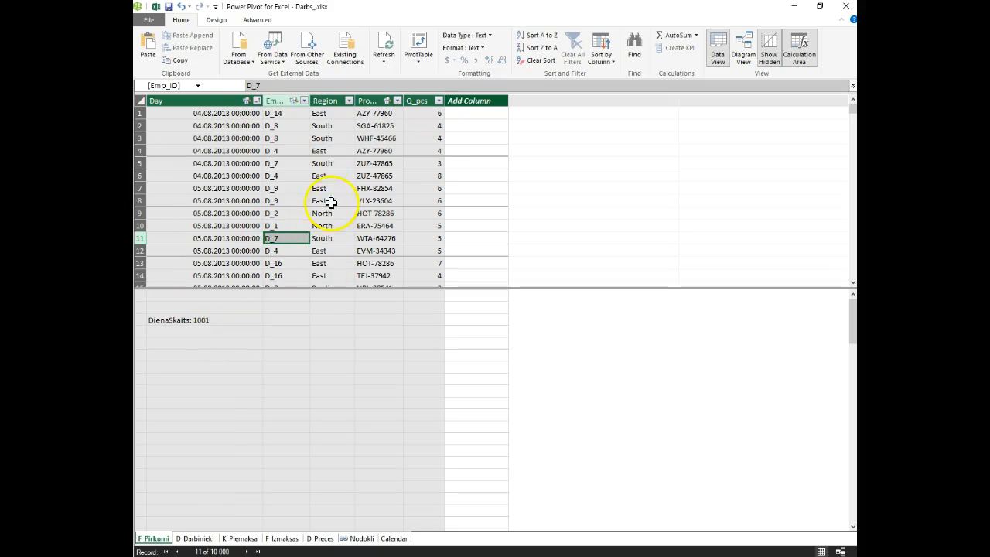
left_click(419, 48)
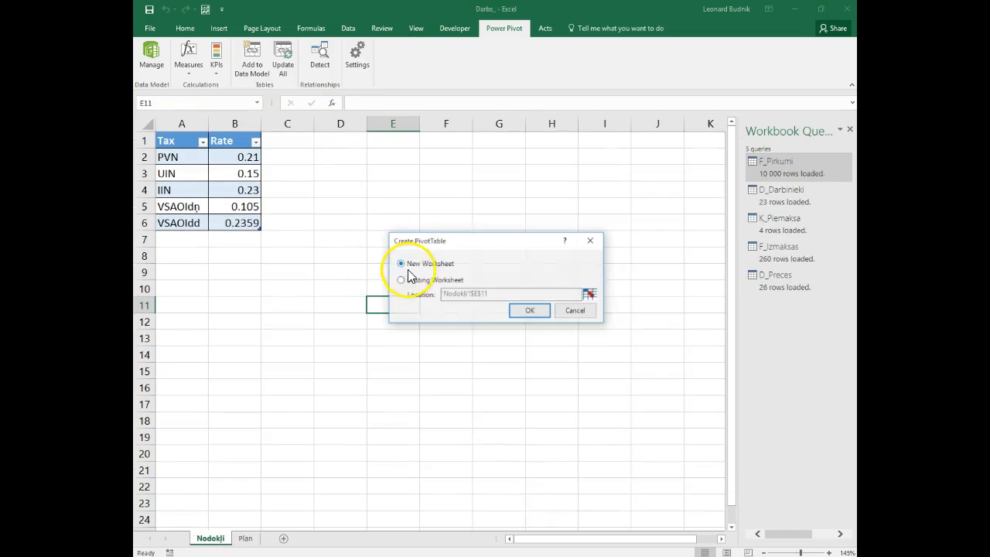
left_click(535, 311)
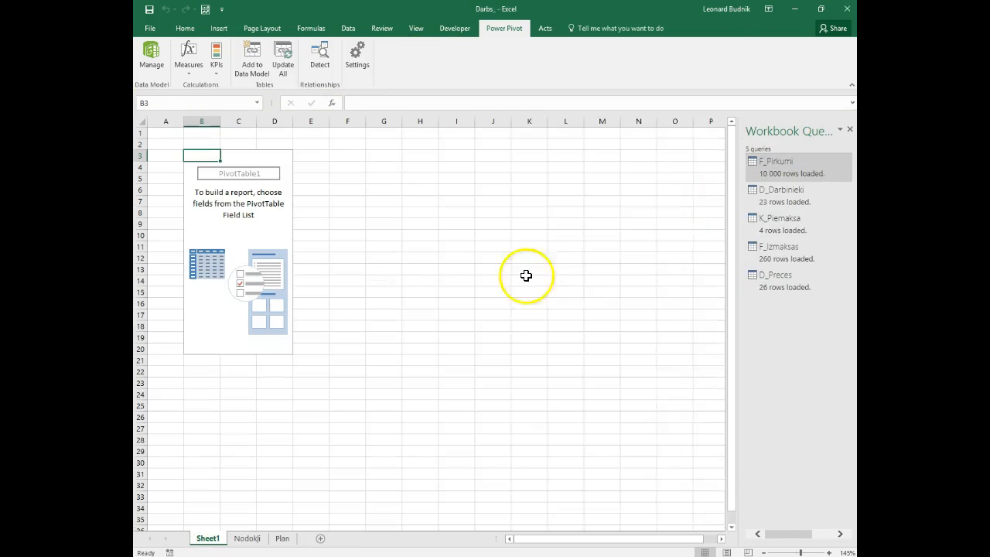
left_click(626, 129)
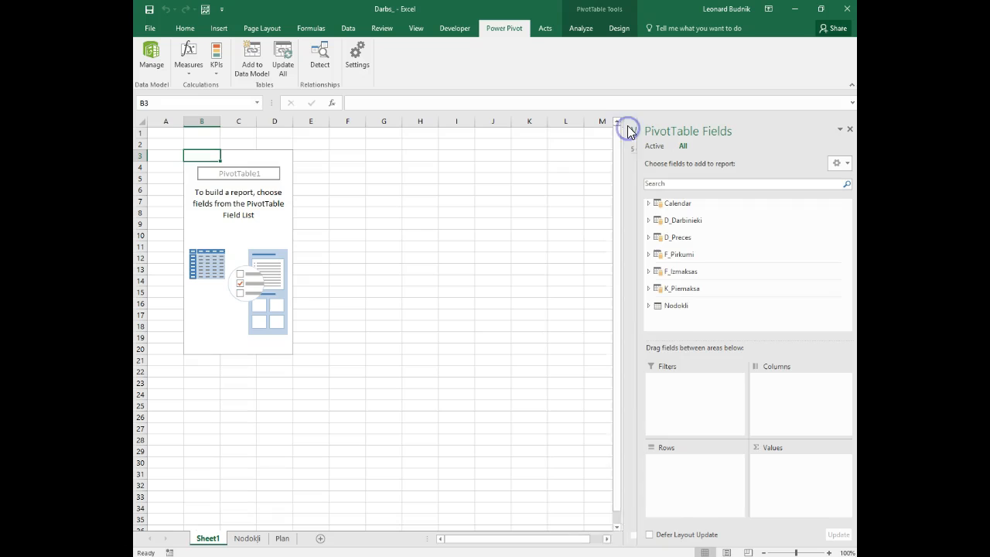
Set D_Darbinieki's LastName and FirstName as the PivotTable's rows and F_Pirkumi's DienaSkaits measure as its values
left_click(648, 221)
left_click_drag(691, 242, 703, 478)
left_click_drag(693, 255, 702, 483)
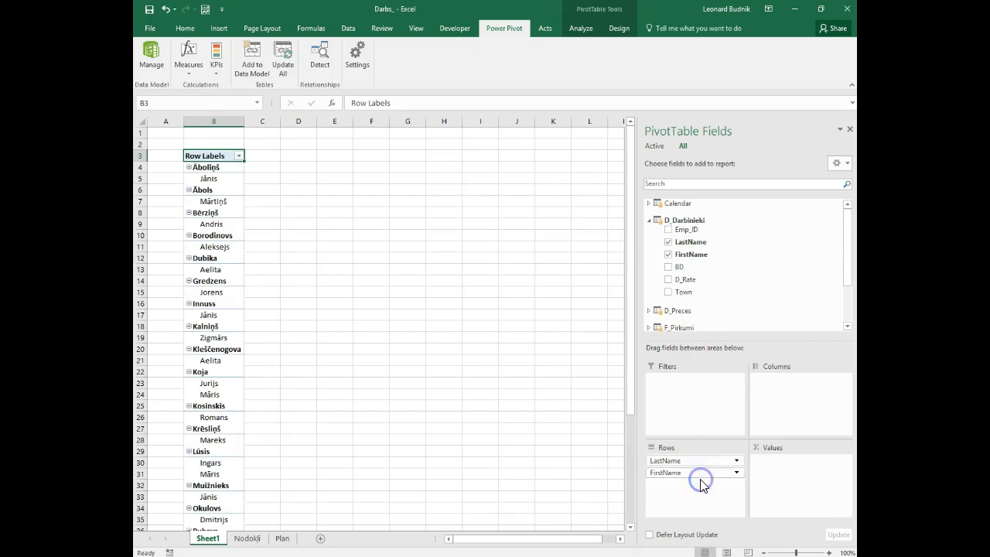
left_click(648, 220)
left_click(648, 254)
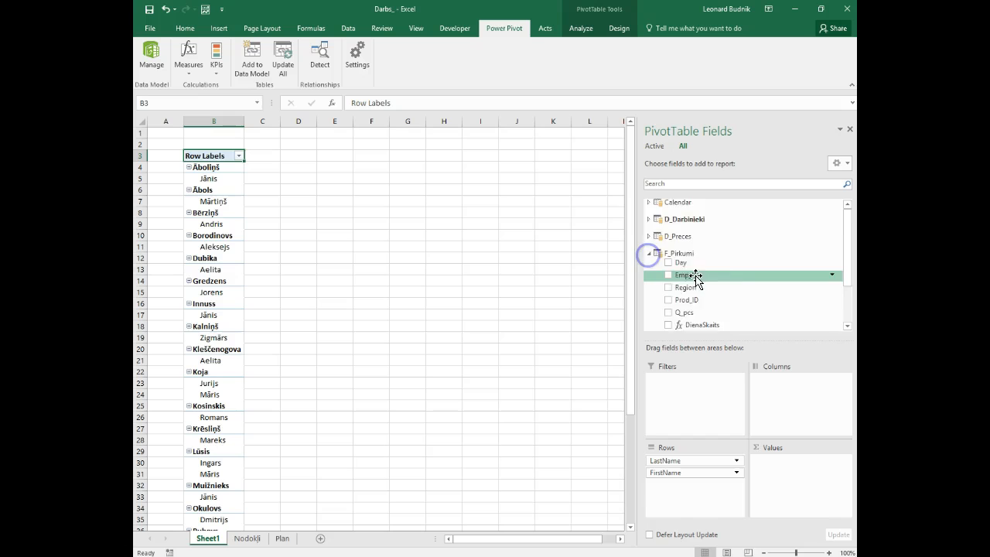
left_click_drag(684, 273, 799, 477)
Show the PivotTable in tabular form with grand totals and subtotals turned off
left_click(271, 202)
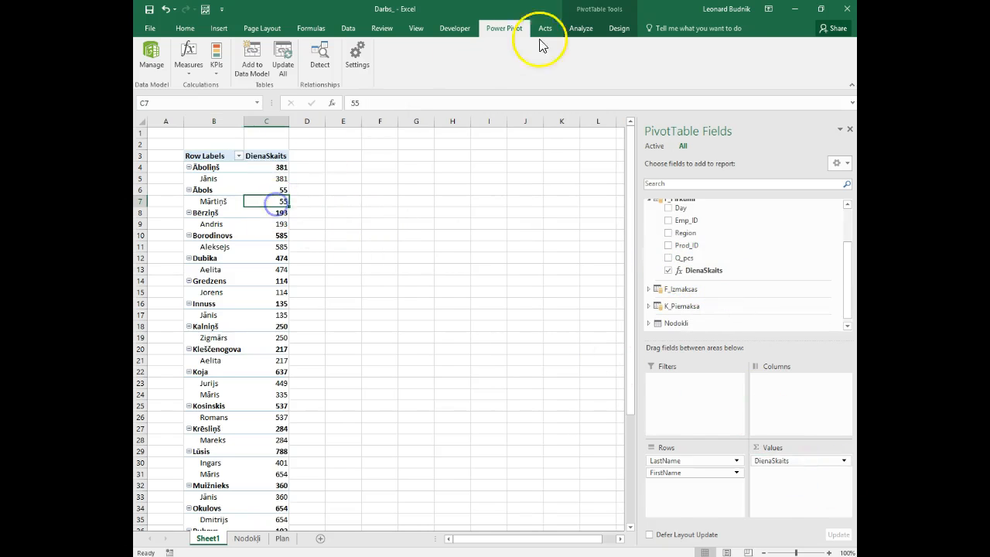
left_click(620, 29)
left_click(209, 62)
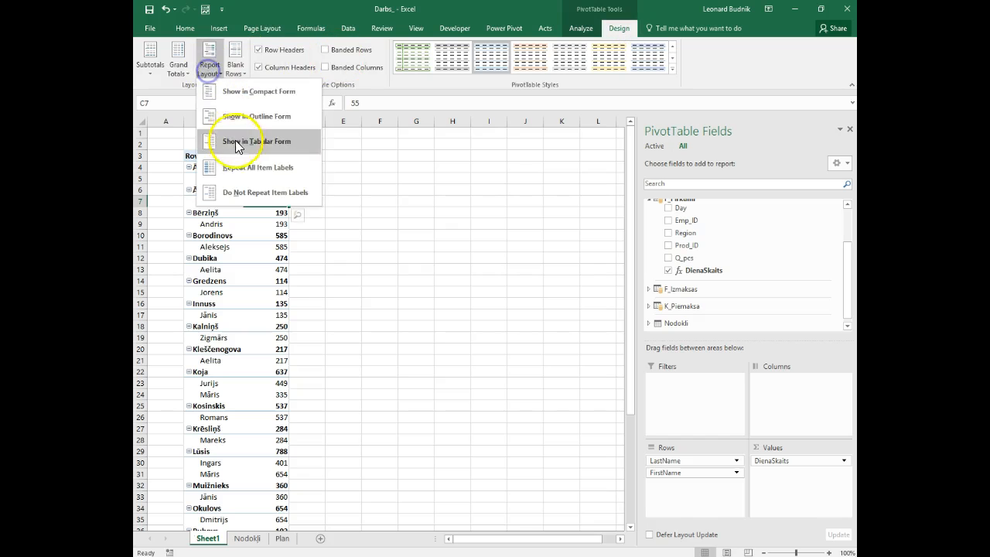
left_click(236, 140)
left_click(174, 68)
left_click(190, 91)
left_click(156, 64)
left_click(171, 91)
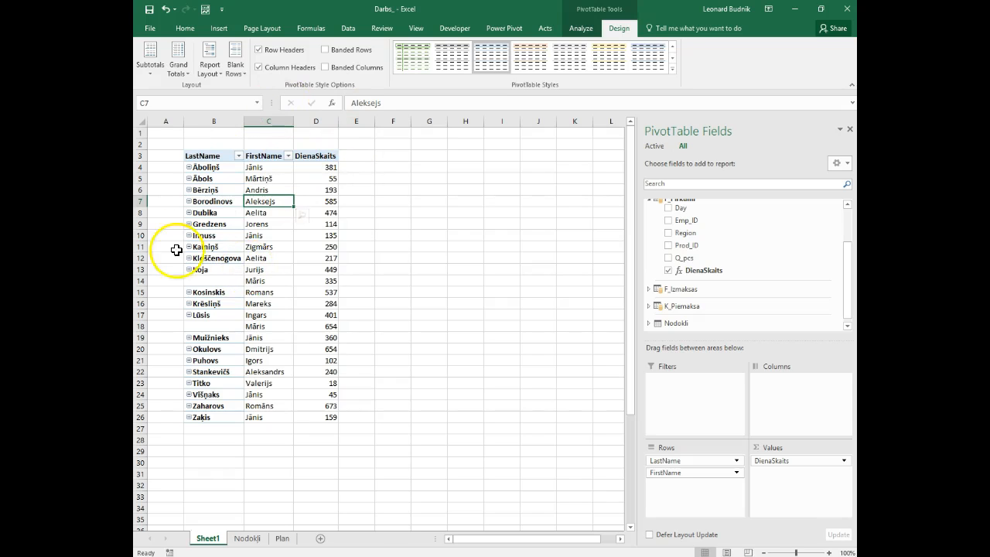
Turn on grand totals for columns only and compare the DienaSkaits grand total with the individual employees' values
left_click_drag(317, 172, 328, 413)
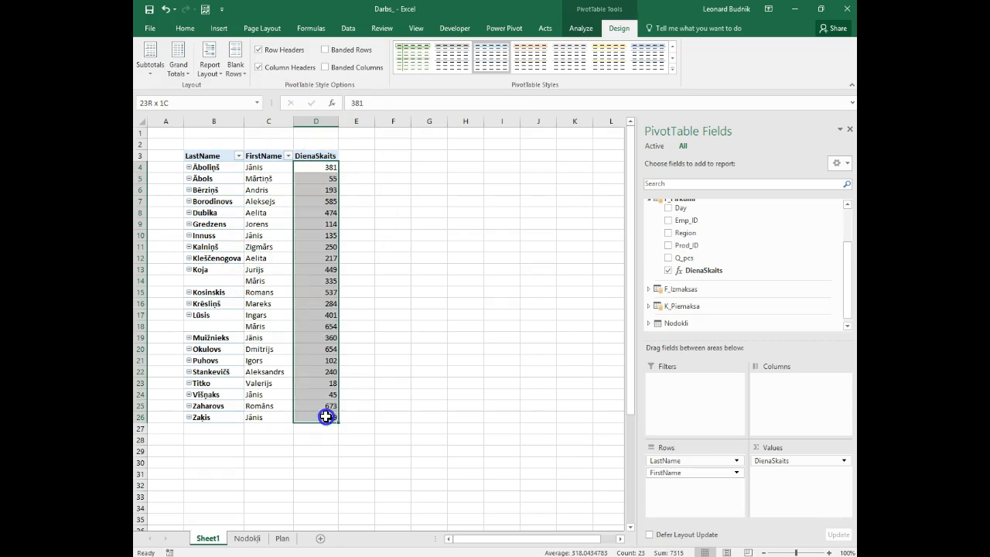
left_click(178, 56)
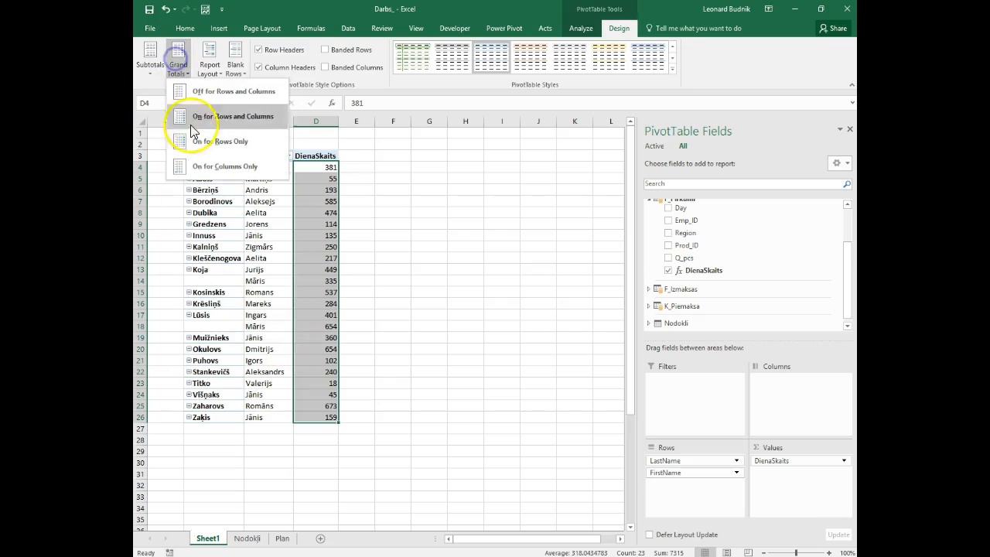
left_click(201, 170)
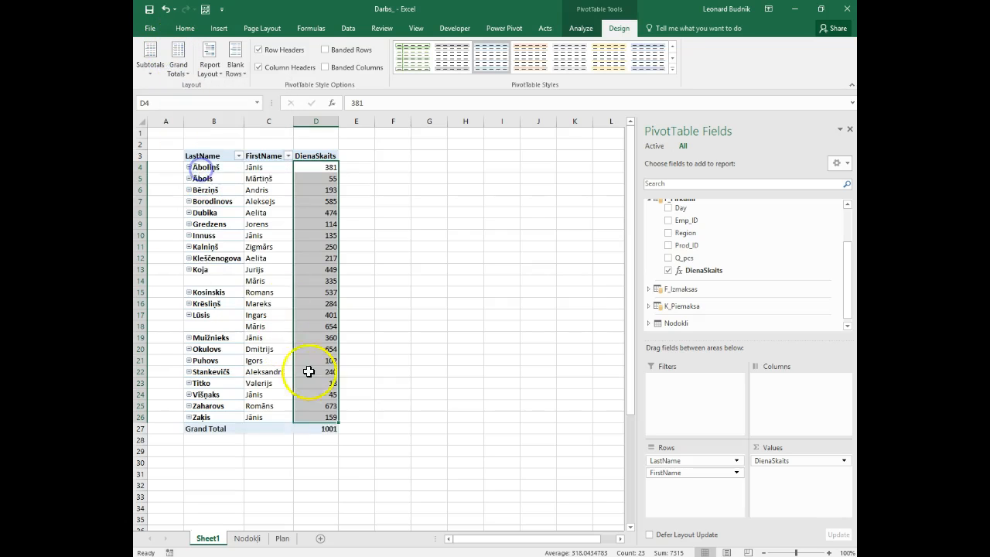
left_click(324, 430)
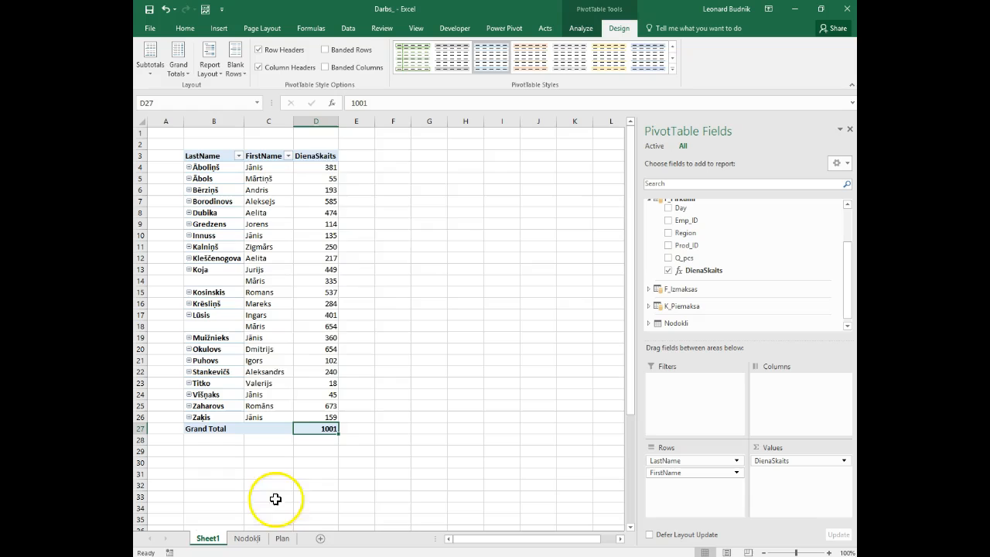
left_click_drag(329, 167, 327, 412)
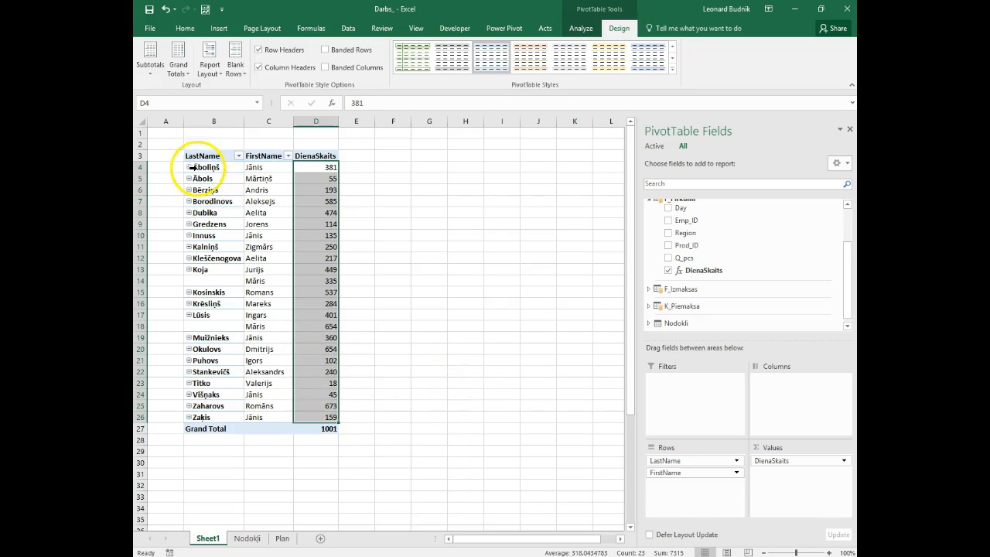
left_click_drag(195, 167, 312, 167)
left_click(325, 167)
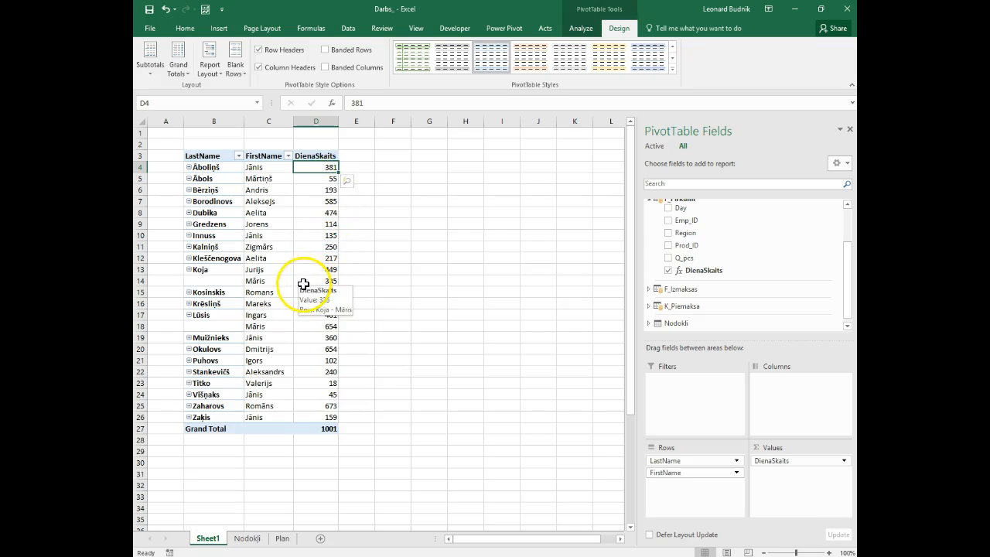
Switch back to Power Pivot and add a calculated column named Alga to the D_Darbinieki table
mouse_move(325, 553)
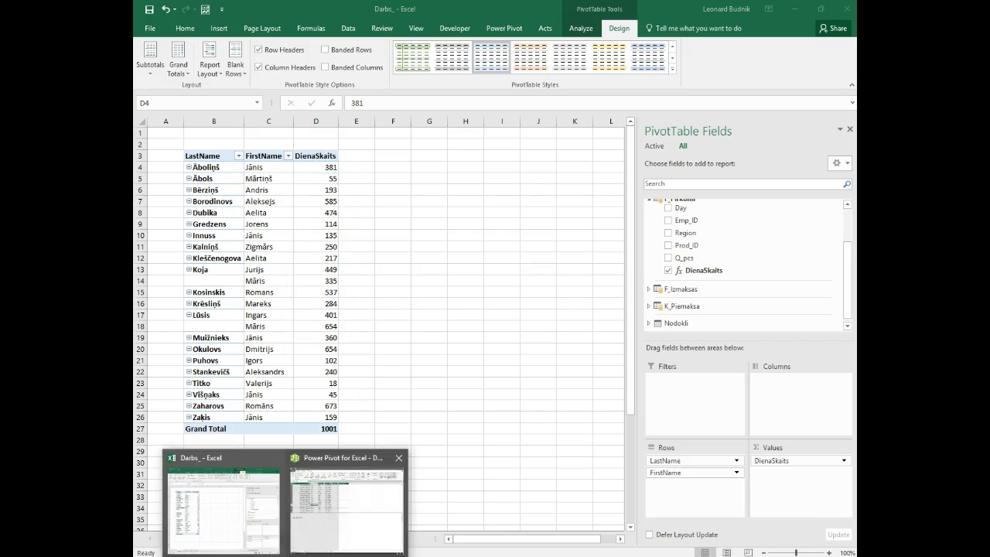
left_click(328, 537)
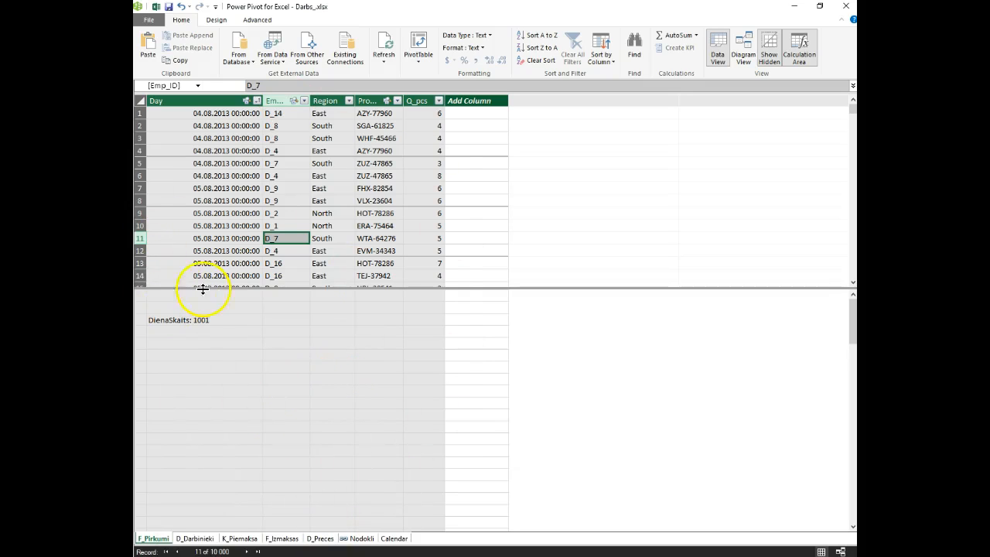
left_click(465, 101)
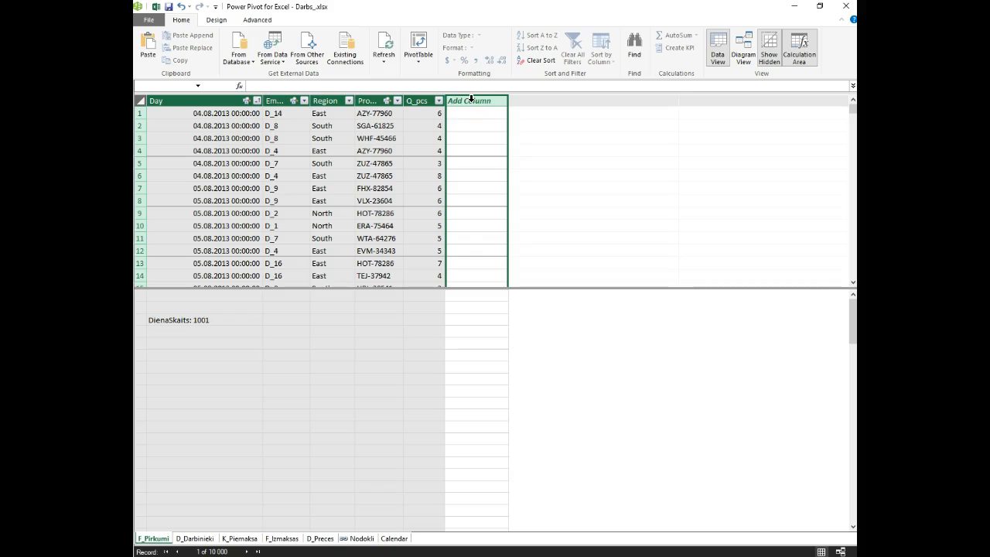
left_click(310, 328)
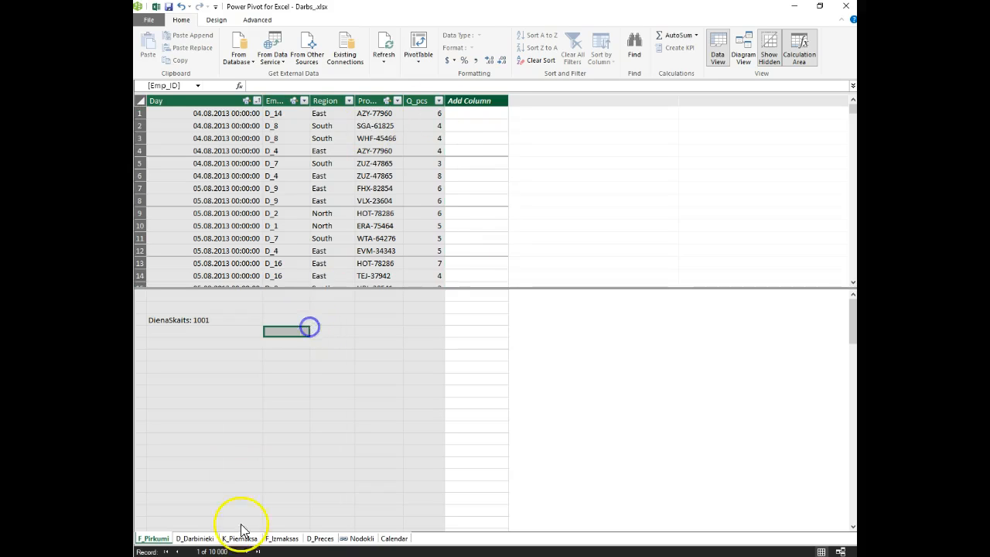
left_click(210, 541)
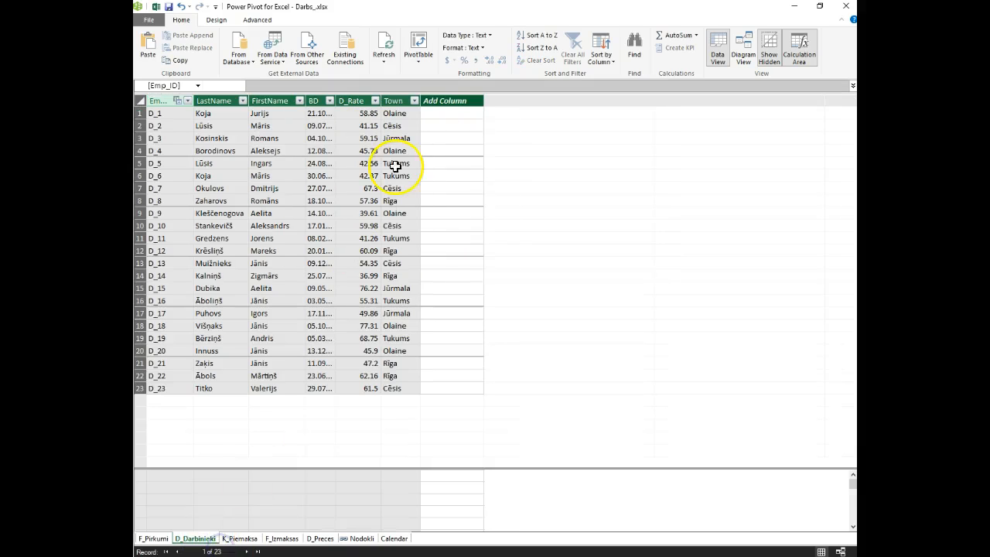
double_click(449, 101)
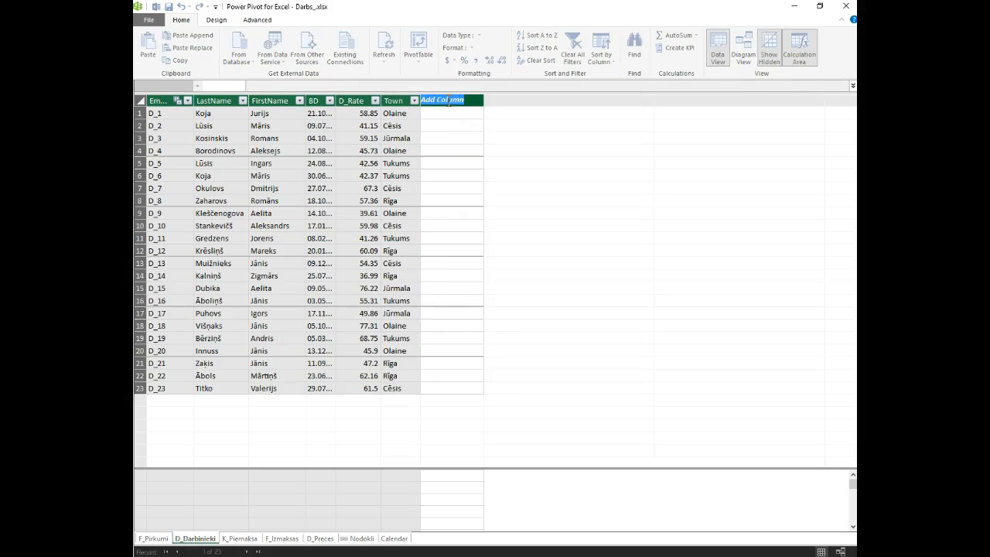
type("Alga")
key("Return")
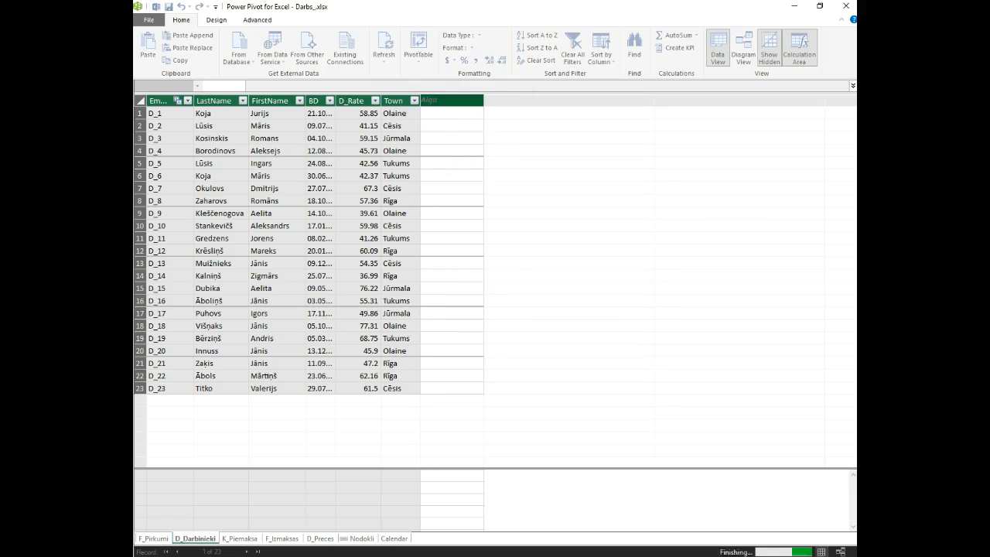
left_click(428, 113)
Switch to Excel and check the definition of Alga "uz papīra" in cell E20 of the Plan sheet
left_click(286, 556)
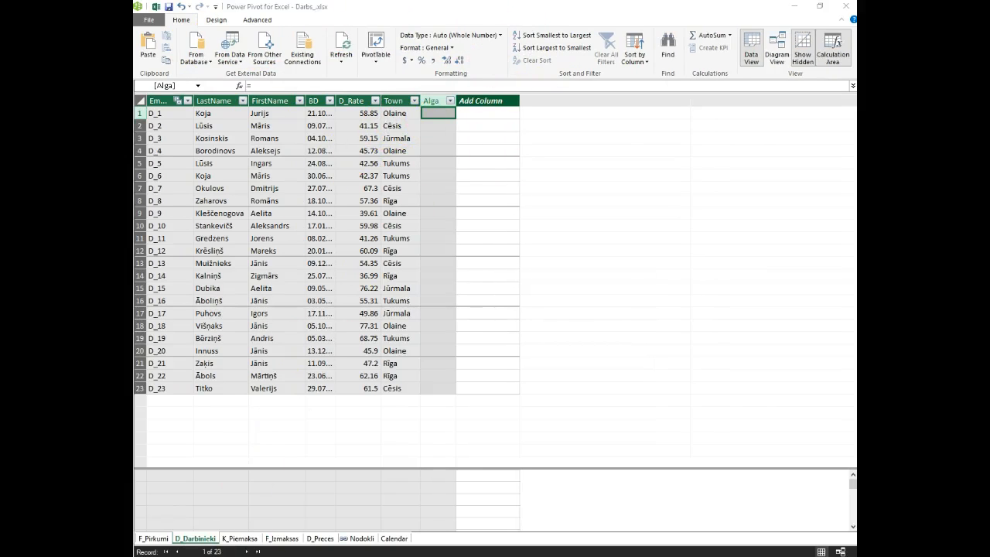
left_click(254, 519)
left_click(248, 538)
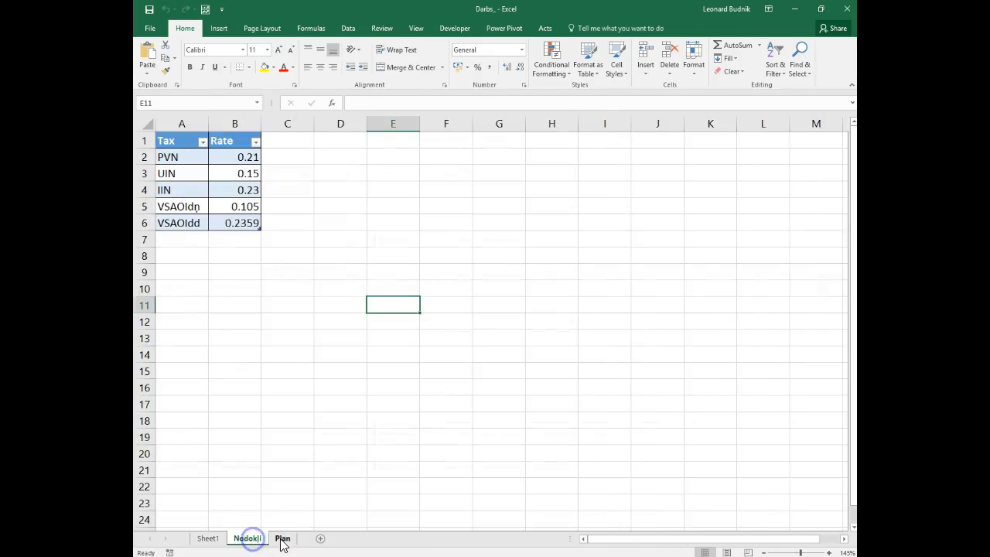
left_click(283, 538)
left_click(355, 307)
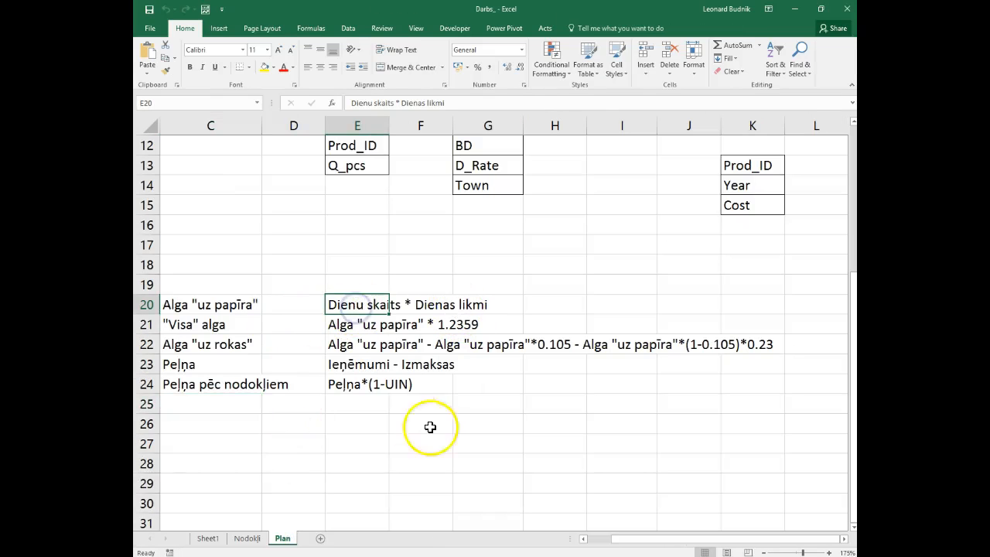
Switch to Power Pivot and define the Alga column in D_Darbinieki as =[D_Rate]*[DienaSkaits]
left_click(421, 461)
left_click(280, 554)
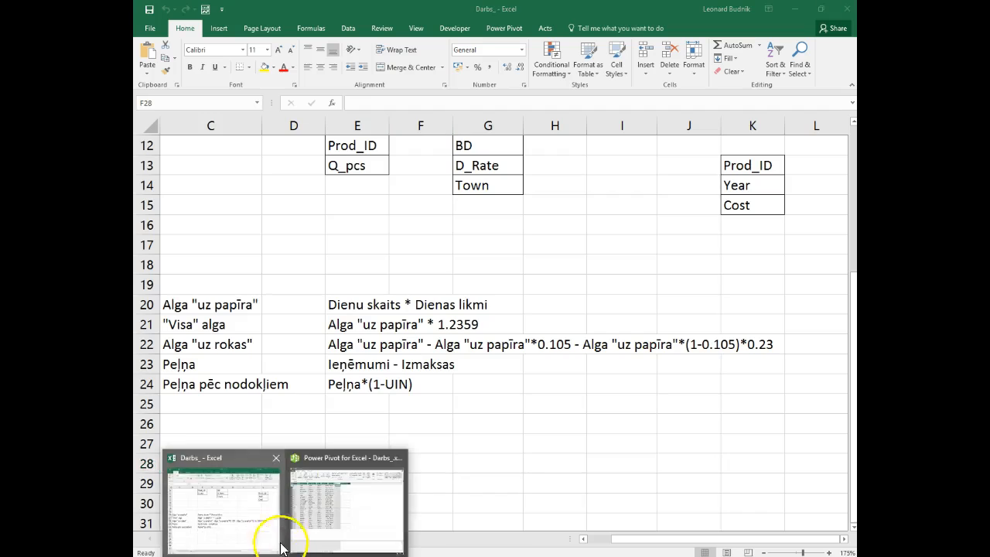
left_click(331, 499)
type("=")
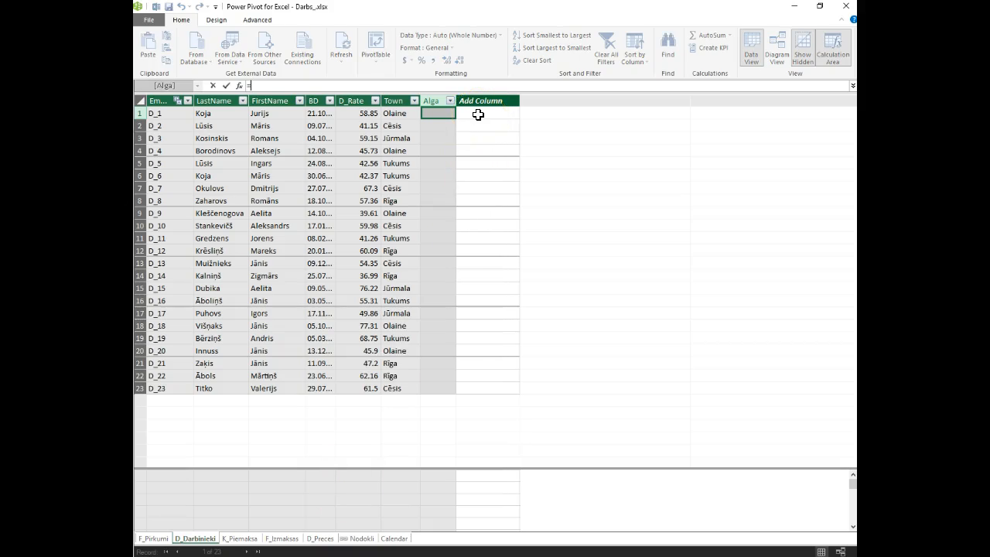
type("[")
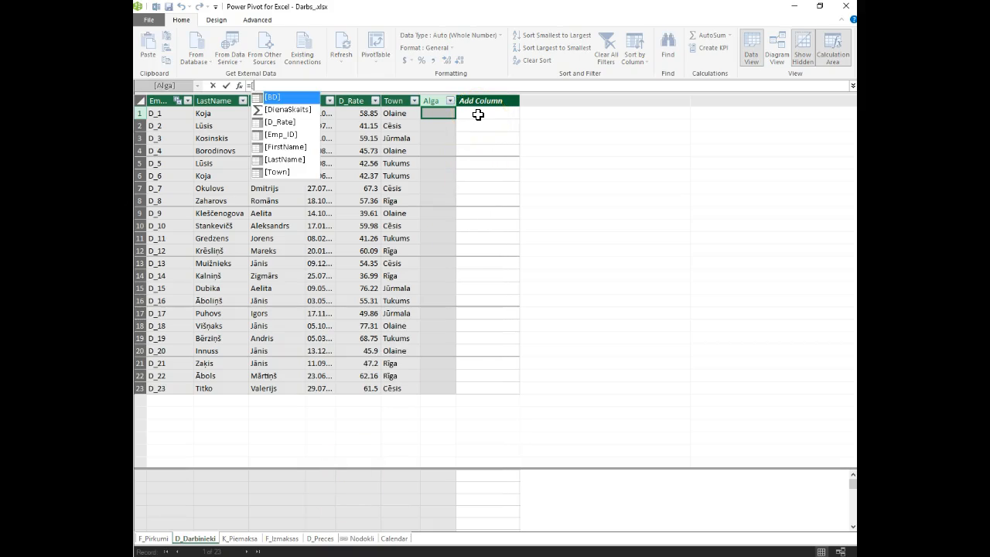
key("Down")
key("Down")
key("Tab")
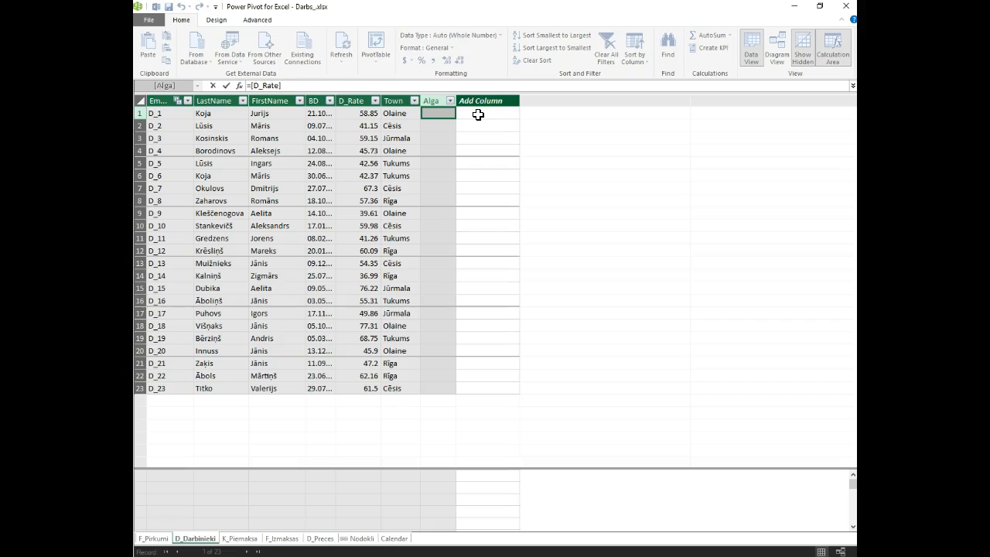
type("*[")
key("Down")
key("Tab")
key("Return")
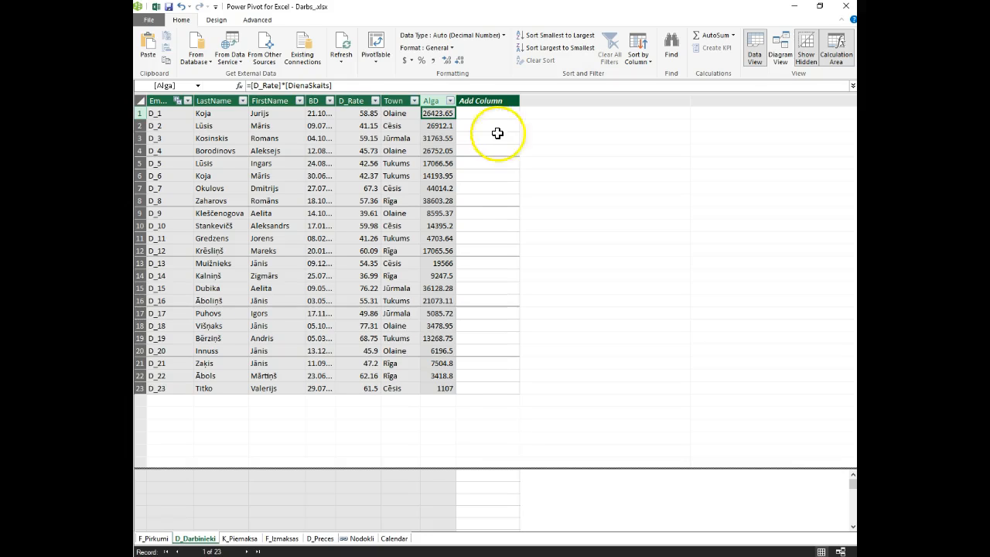
Switch back to the Darbs_ workbook in Excel and show the DienaSkaits PivotTable on Sheet1
left_click(359, 300)
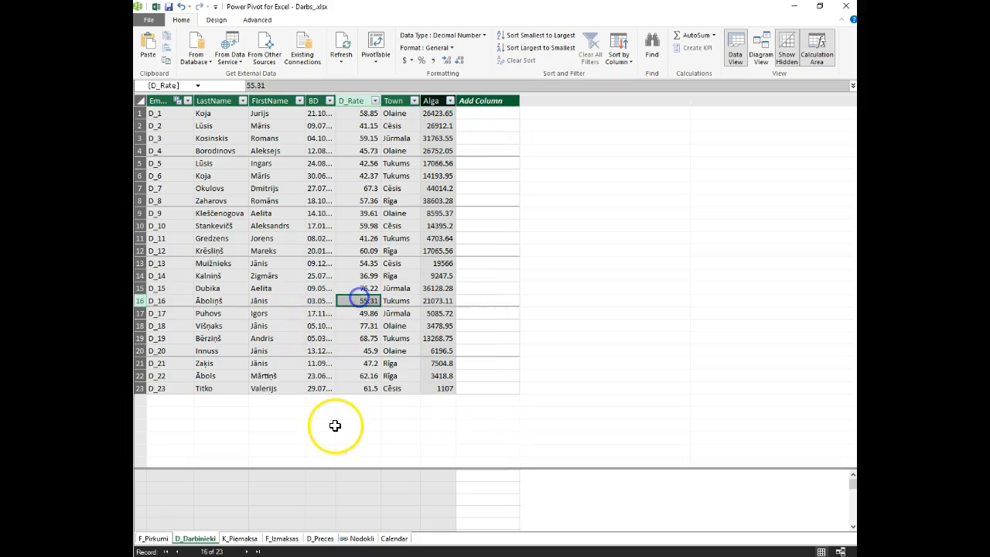
key("alt+Tab")
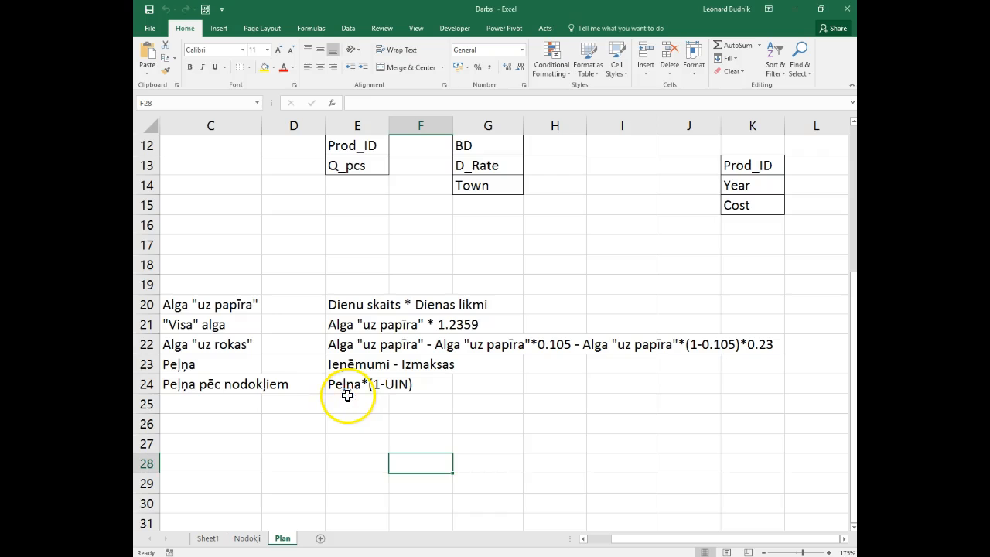
key("alt+Tab")
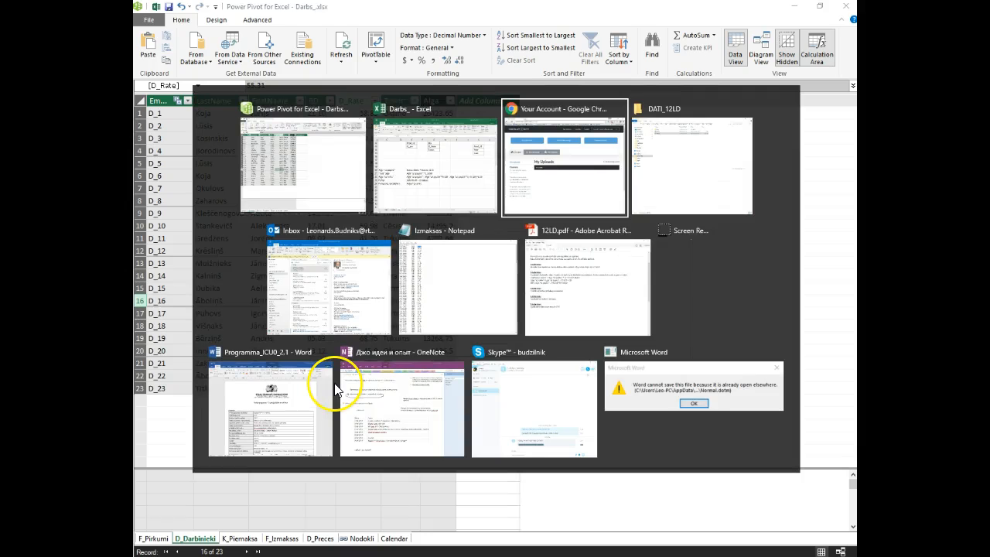
left_click(418, 182)
left_click(208, 538)
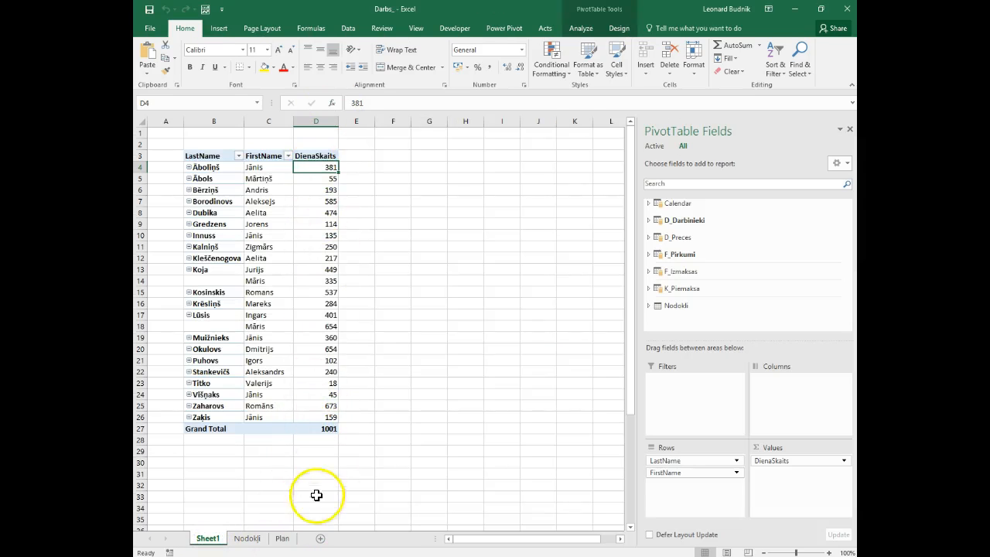
Compare the PivotTable's DienaSkaits for employee D_23 with that employee's D_Rate and Alga in the Power Pivot table D_Darbinieki
left_click(323, 384)
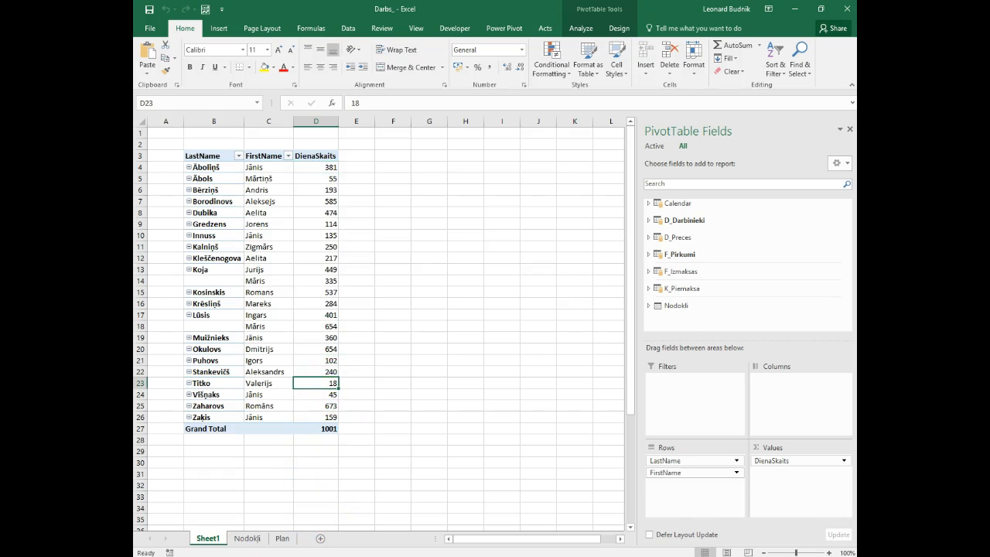
left_click(283, 550)
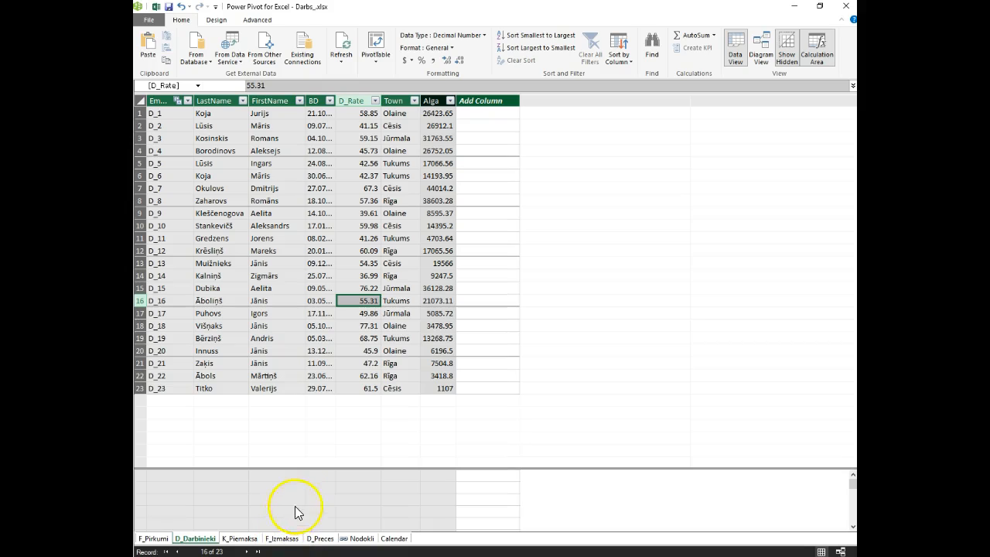
left_click(438, 387)
left_click(359, 388)
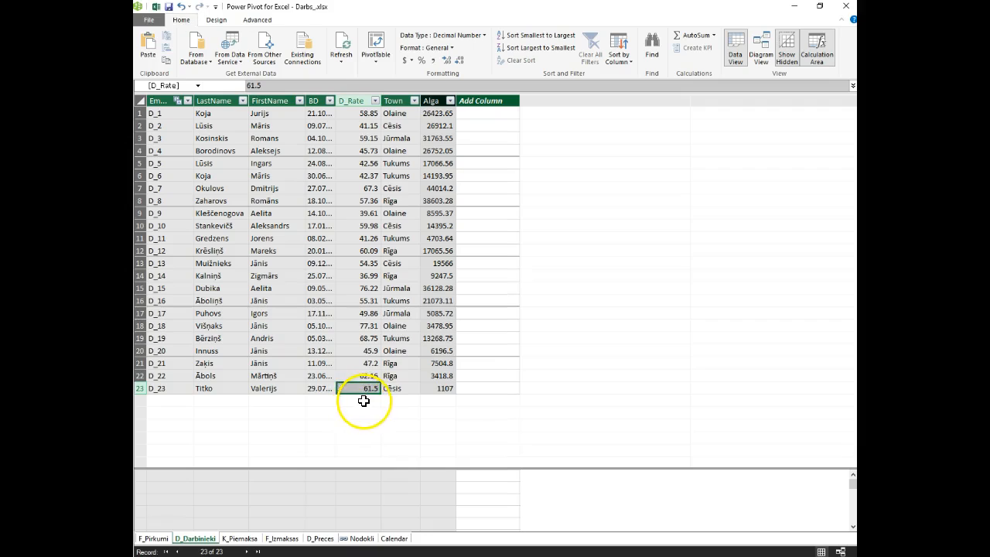
left_click(437, 390)
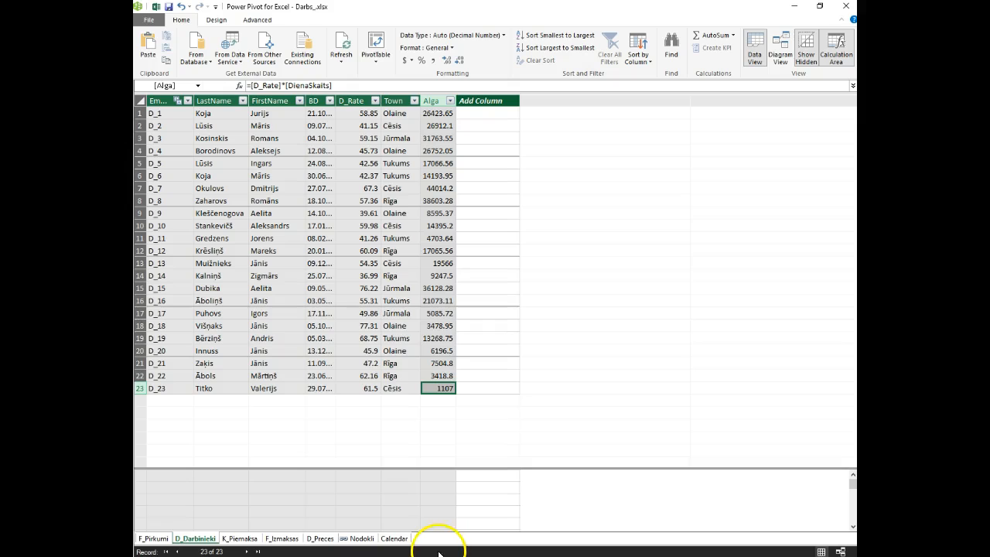
Examine the formula of the calculated column Alga and its values row by row in D_Darbinieki
left_click(350, 85)
left_click(440, 113)
left_click(440, 125)
left_click(438, 138)
left_click(440, 152)
left_click(443, 178)
left_click(443, 214)
left_click(442, 252)
left_click(439, 287)
left_click(438, 323)
left_click(439, 384)
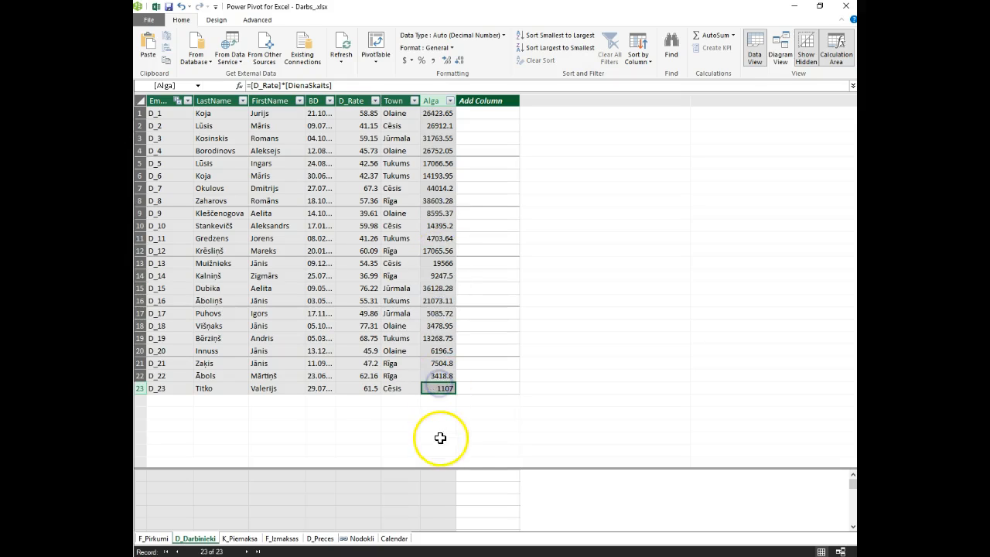
Delete the calculated column Alga from the D_Darbinieki table
left_click(140, 540)
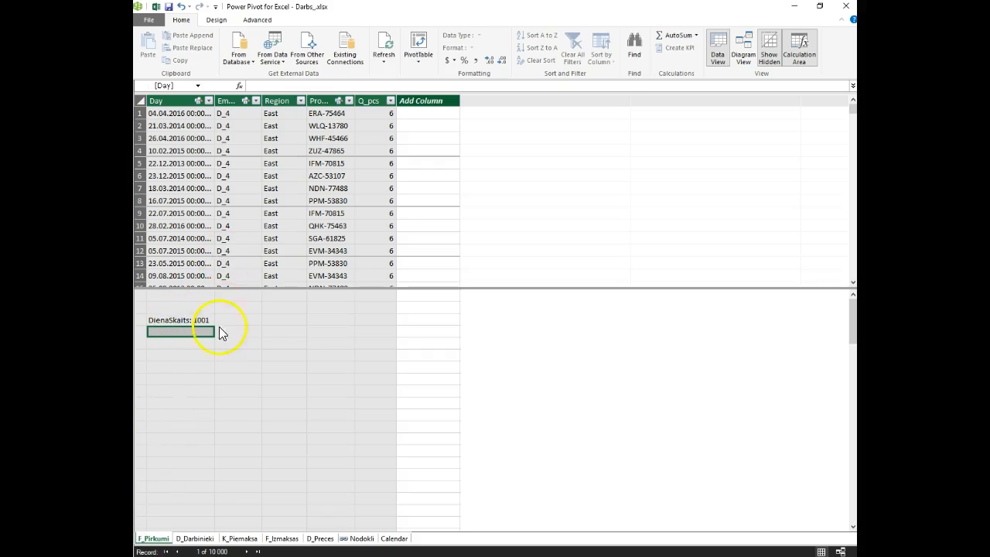
left_click(195, 538)
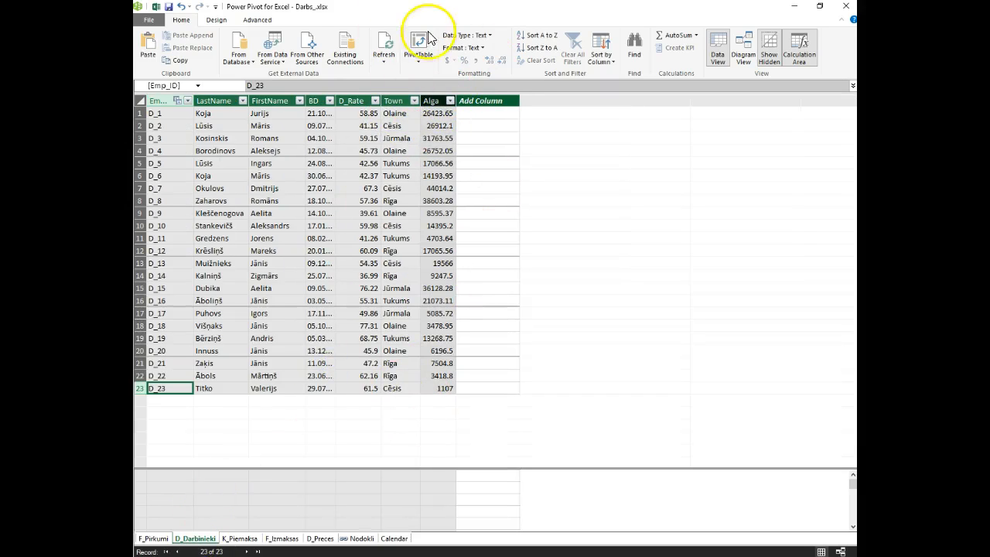
right_click(431, 101)
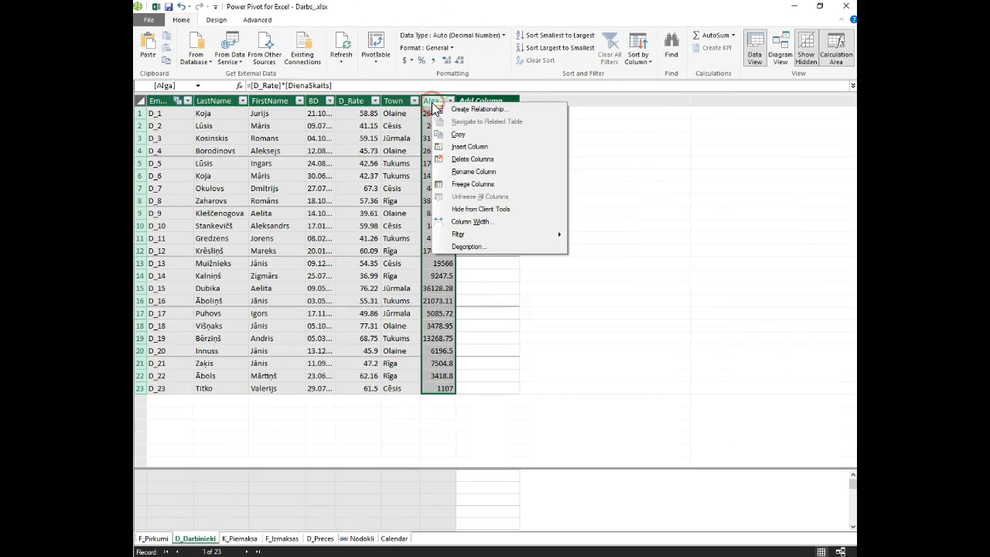
left_click(469, 160)
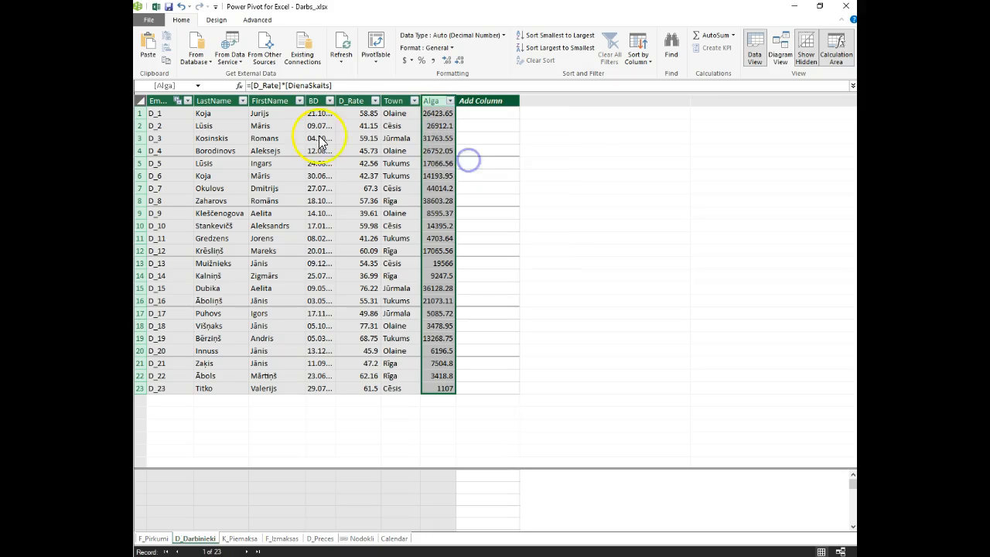
Begin a measure AlgaUzPapira under DienaSkaits in F_Pirkumi's calculation area, using SUMX with D_Darbinieki as its table
left_click(139, 539)
left_click(177, 330)
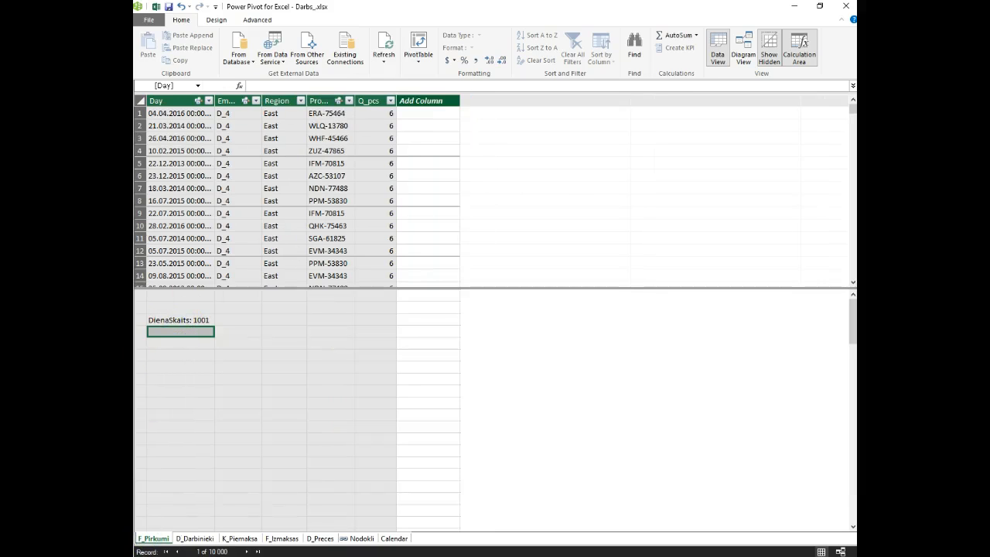
type("AlgaUzPapi")
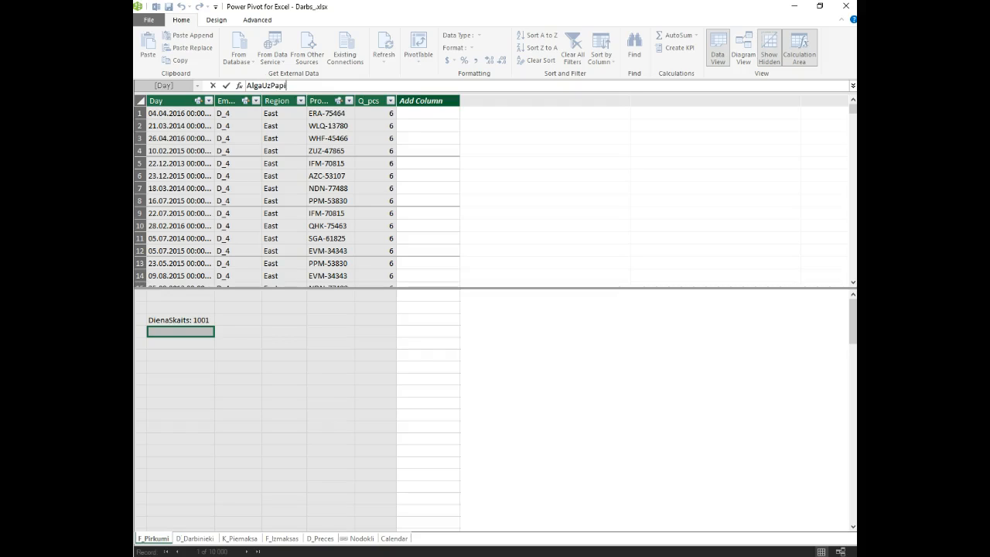
type("ra:=")
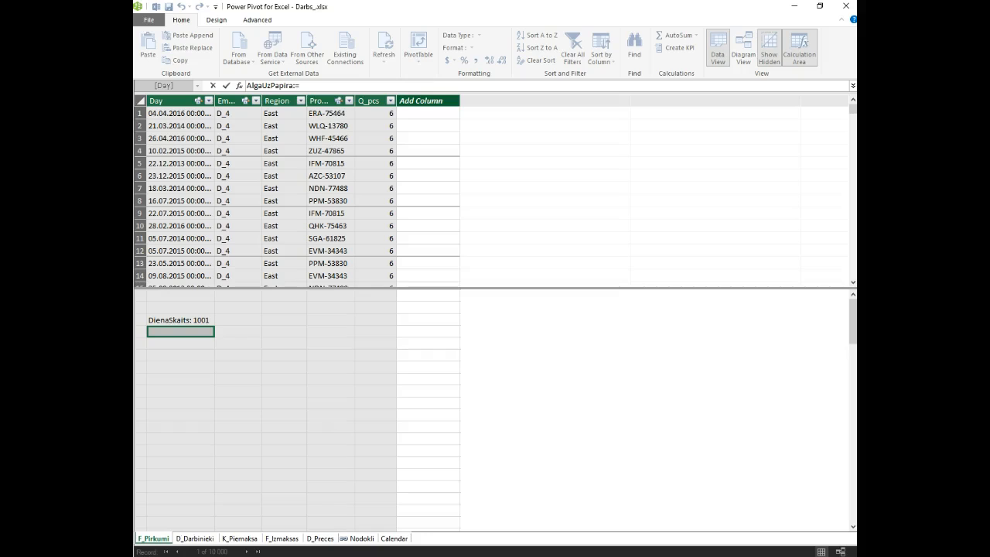
type("sum")
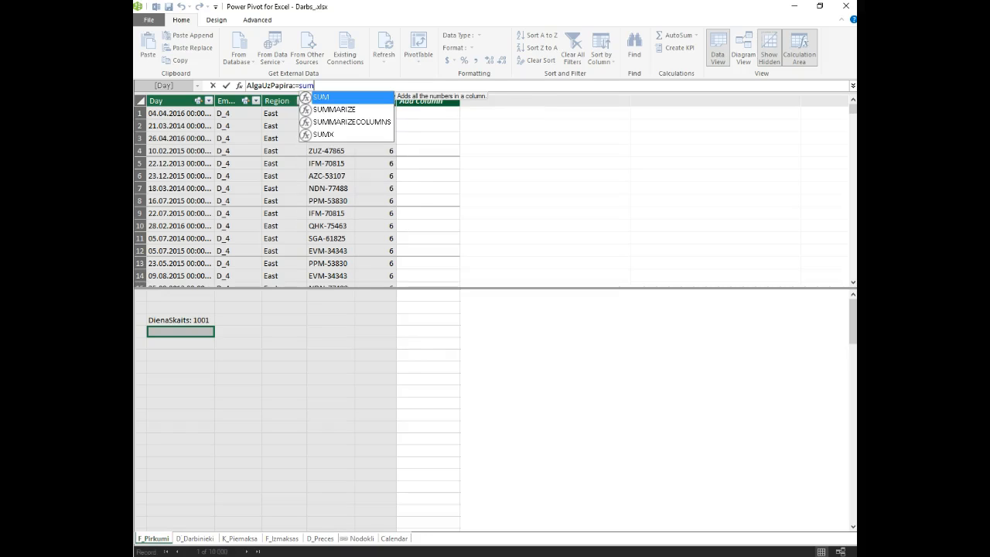
key("Down")
key("Down")
key("Down")
key("Tab")
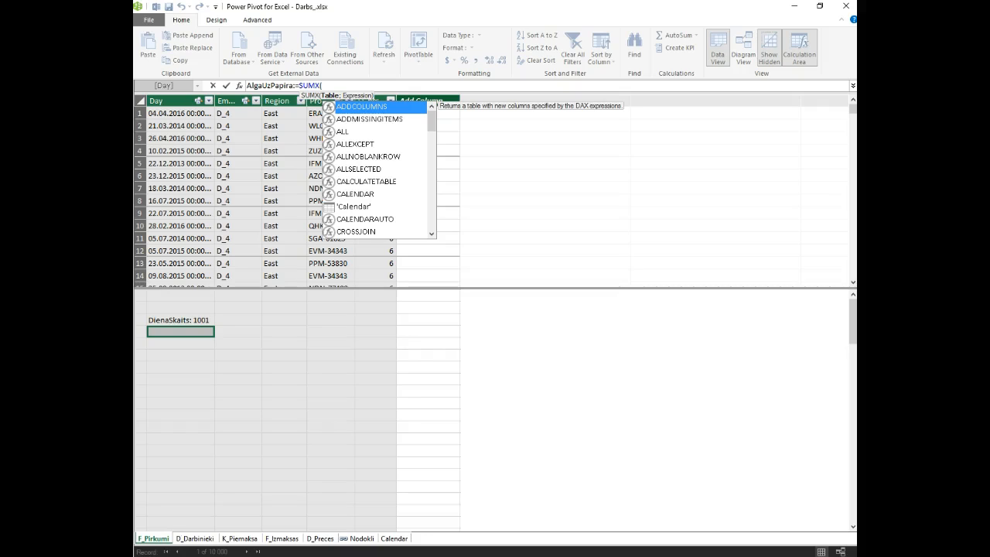
type("D")
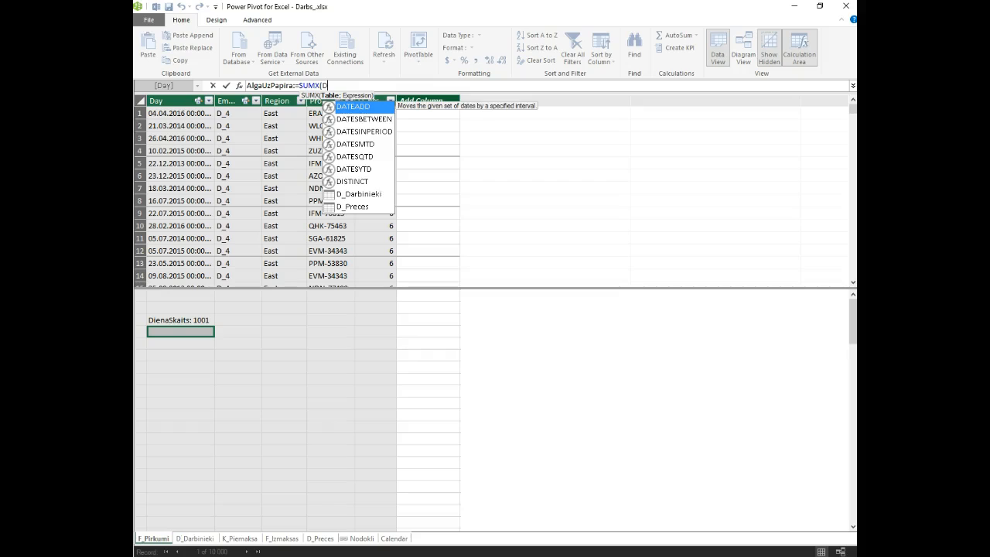
type("_Darbinieki")
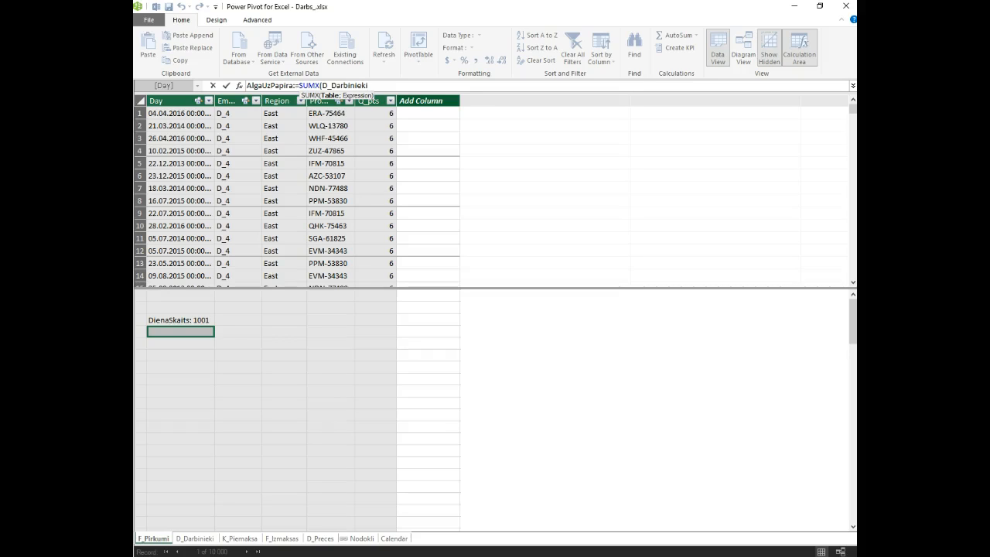
type(";")
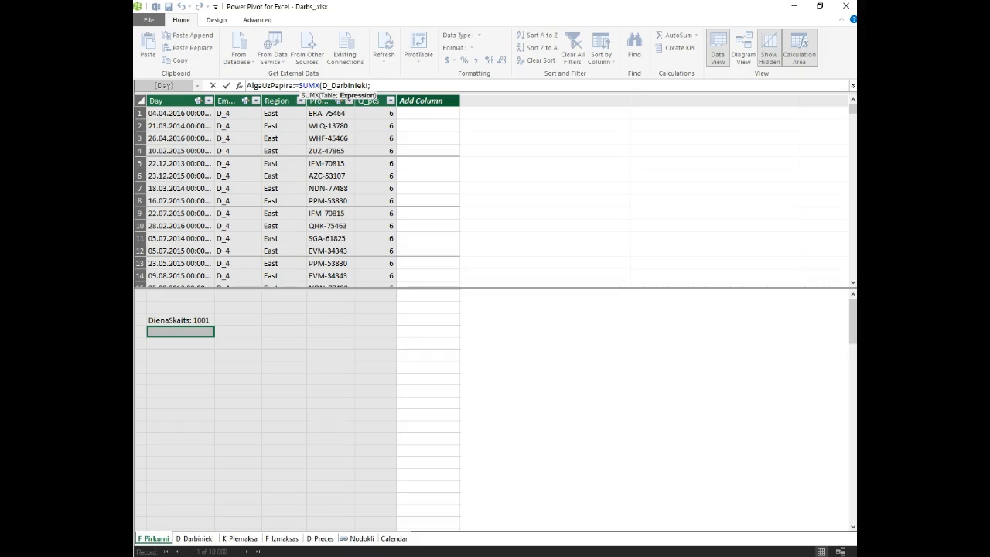
Complete the AlgaUzPapira measure with the expression D_Darbinieki[D_Rate]*[DienaSkaits] and commit the formula
type("D_")
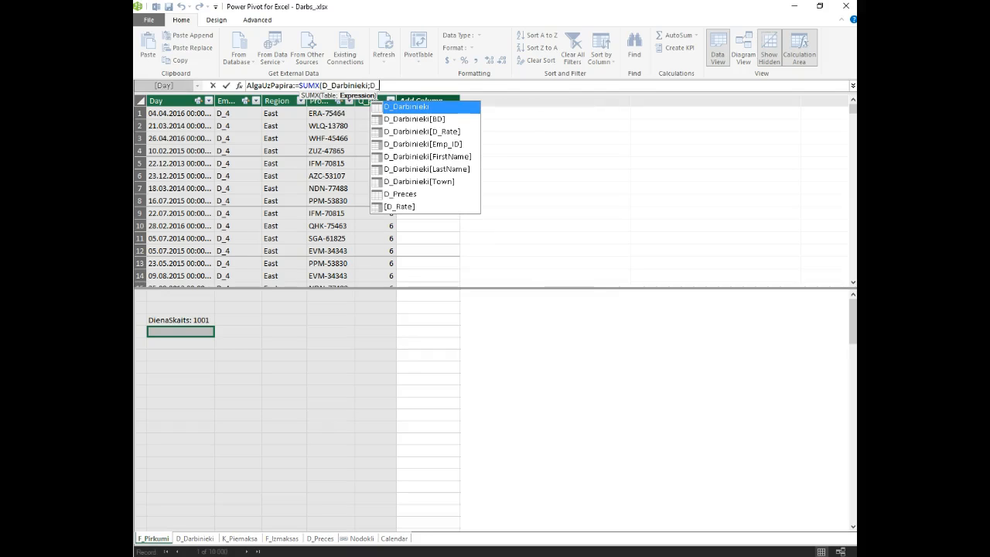
key("Down")
key("Down")
key("Down")
key("Up")
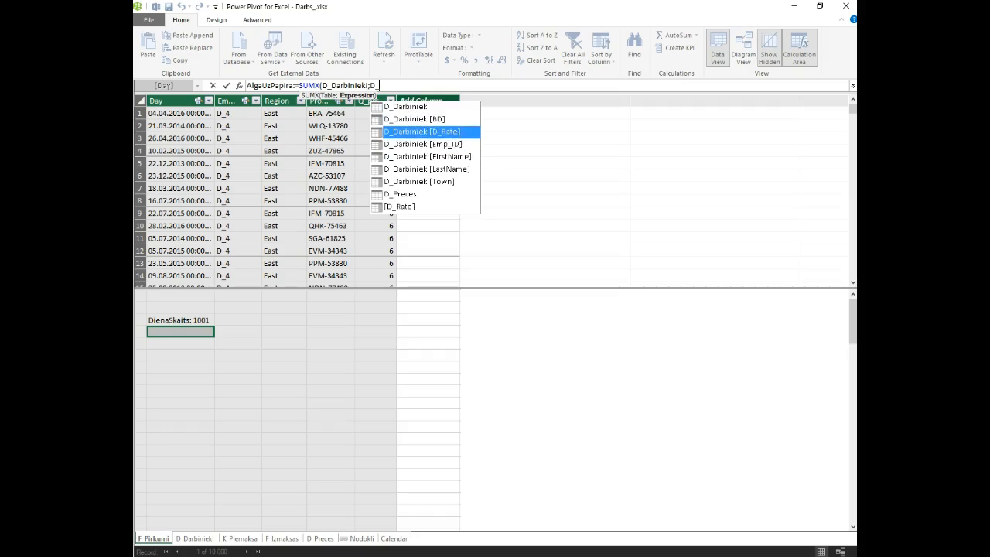
key("Tab")
type("*")
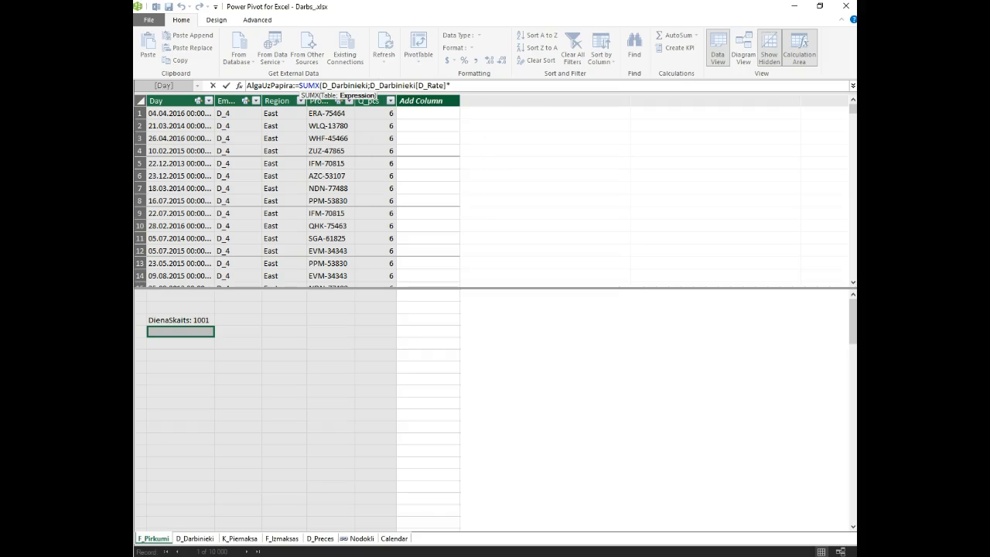
type("[")
key("Down")
key("Tab")
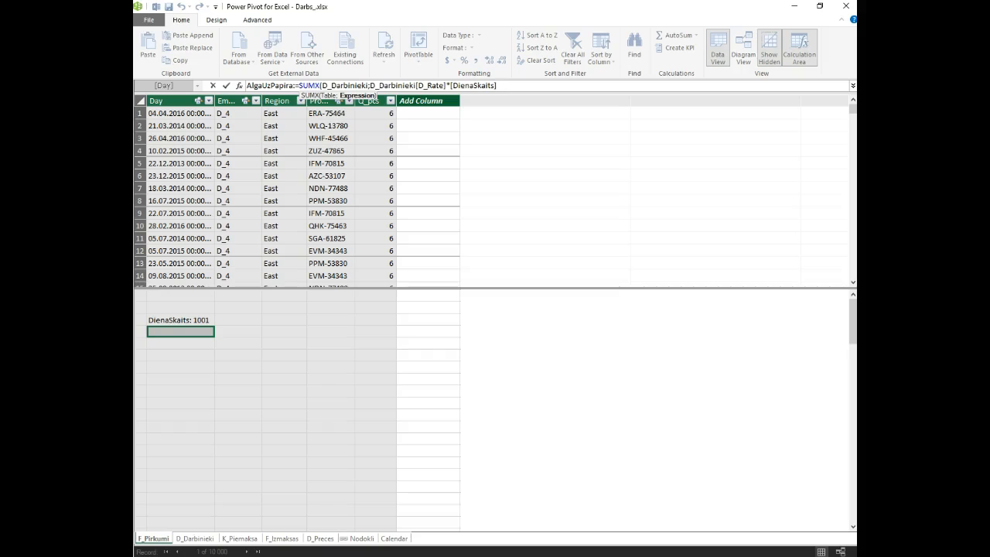
type(")")
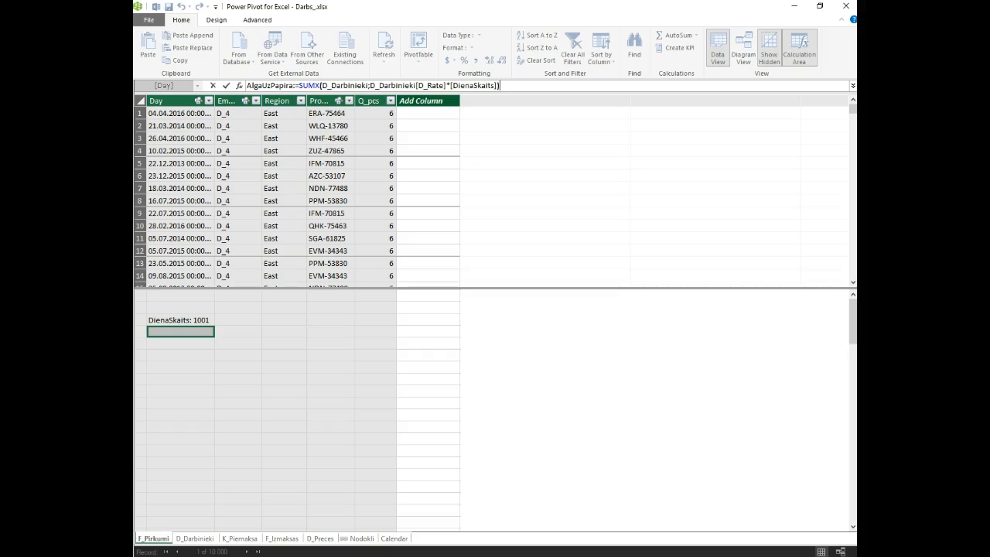
key("Return")
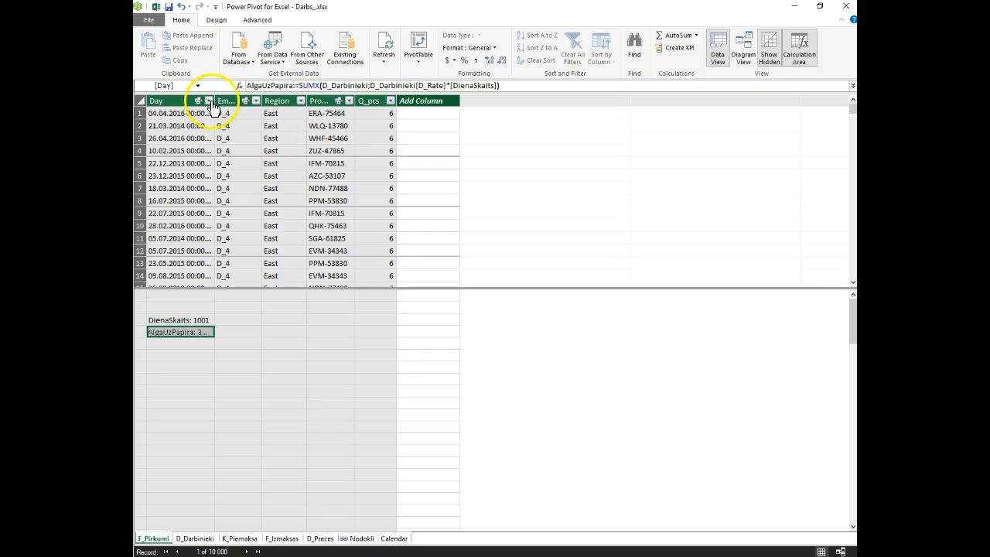
Widen the Day column and format the AlgaUzPapira measure as € Latvian (Latvia) currency
left_click_drag(293, 99, 309, 99)
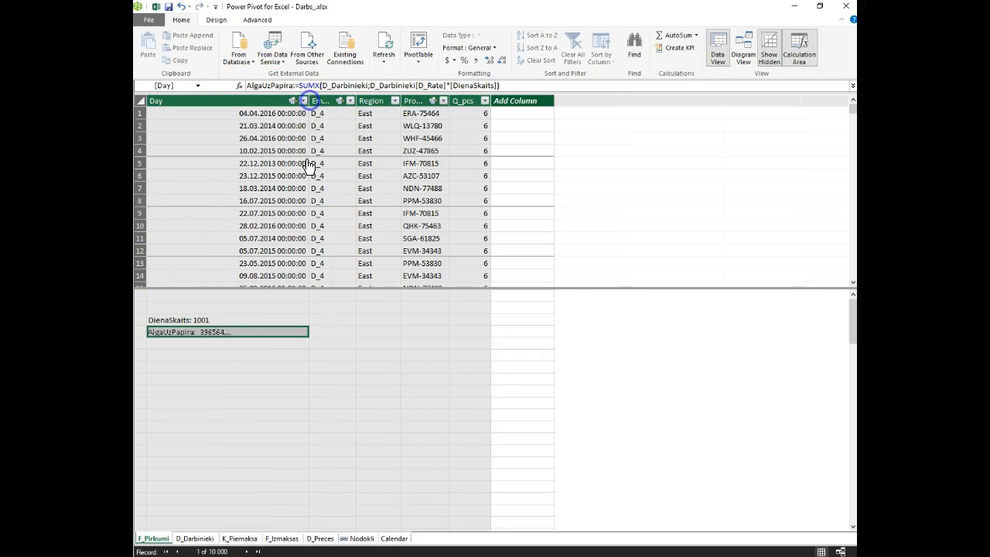
left_click(452, 61)
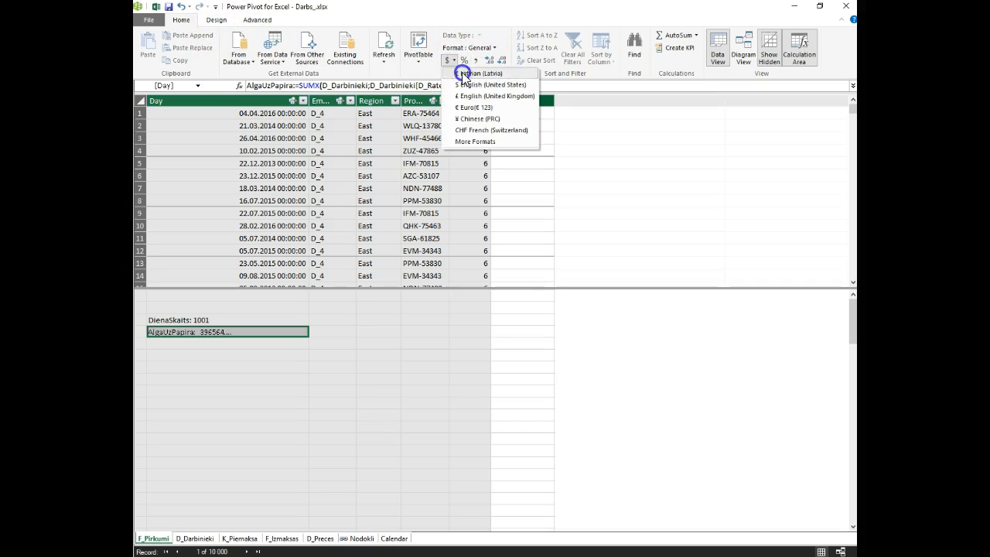
left_click(459, 73)
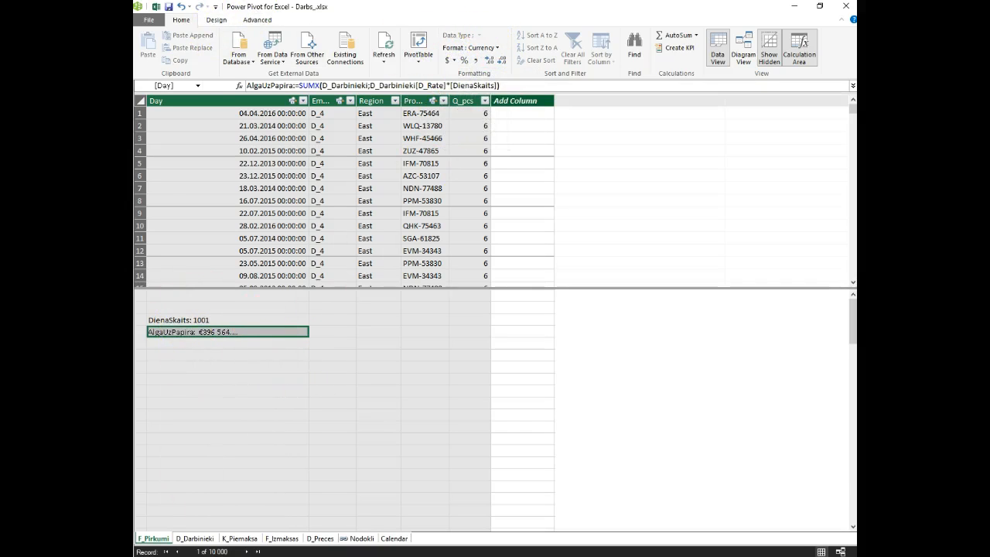
Switch to the Excel workbook, add AlgaUzPapira from F_Pirkumi to the PivotTable's values, and select the employees' amounts
left_click(140, 551)
left_click(141, 549)
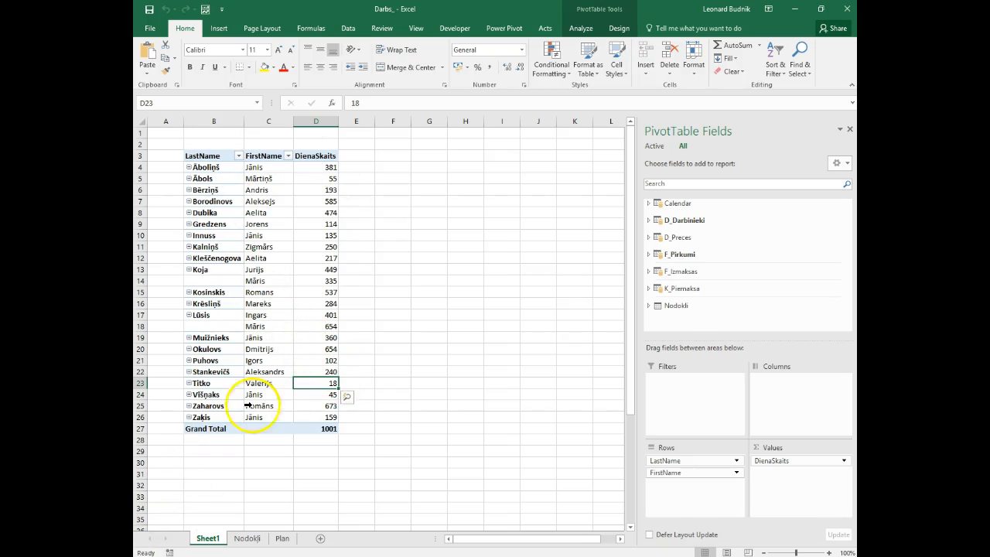
left_click(649, 254)
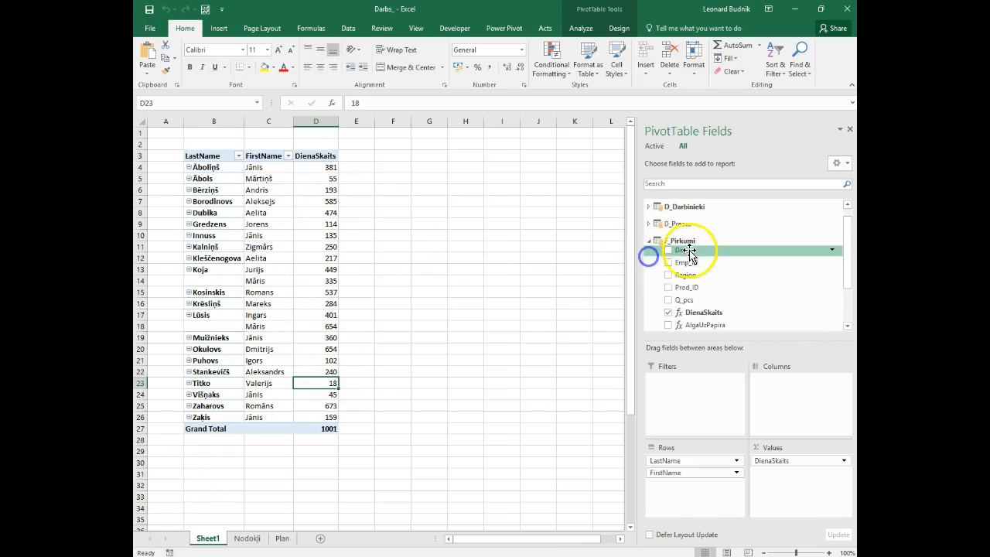
left_click_drag(716, 334, 792, 473)
left_click_drag(376, 166, 376, 418)
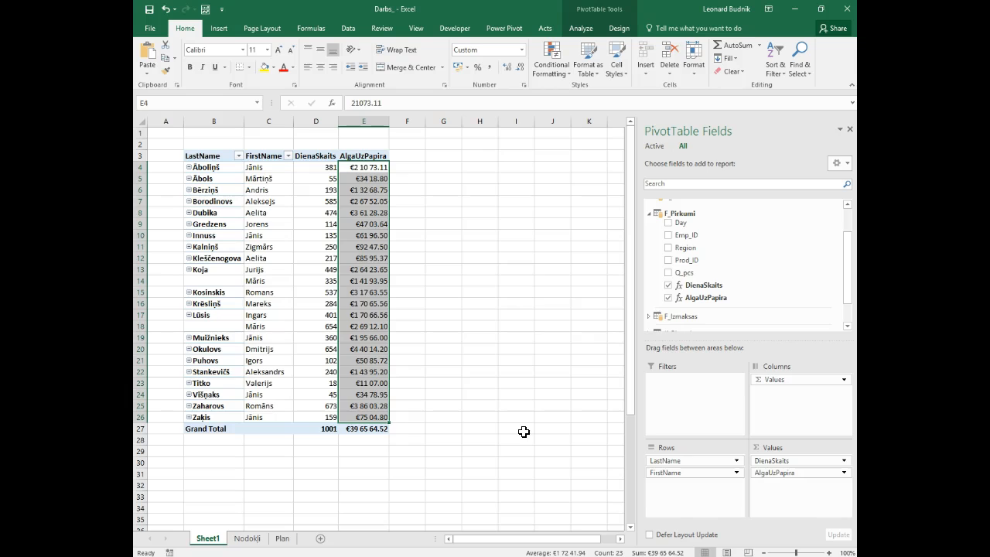
Break the PivotTable down by the Calendar table's Year in columns, review the yearly figures, and remove Year again
left_click(649, 213)
left_click(661, 288)
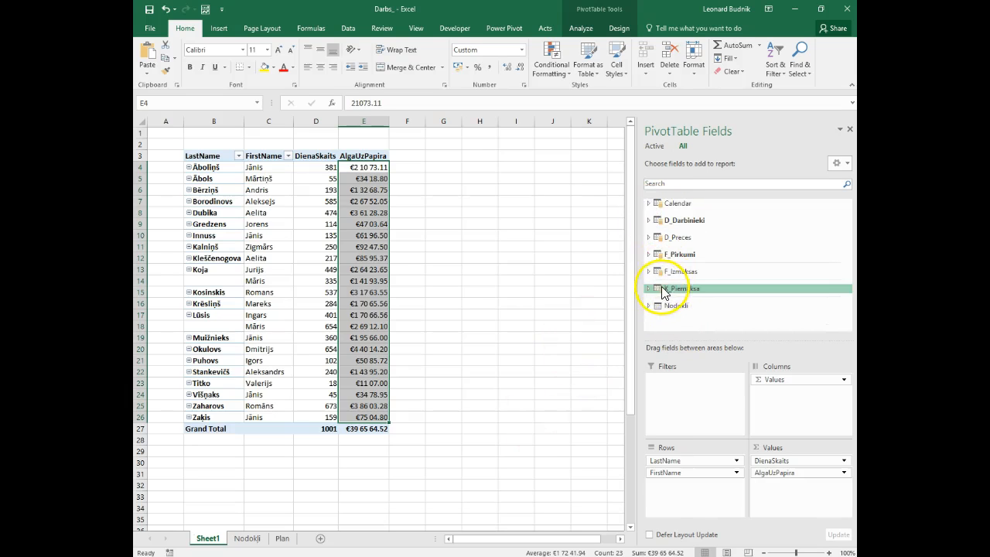
left_click(650, 203)
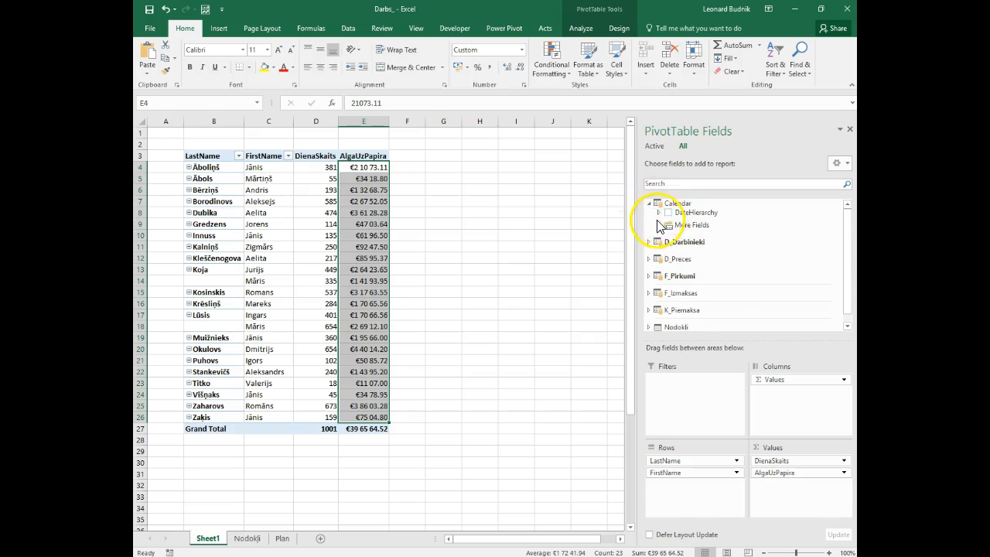
left_click(658, 225)
left_click_drag(692, 248, 772, 378)
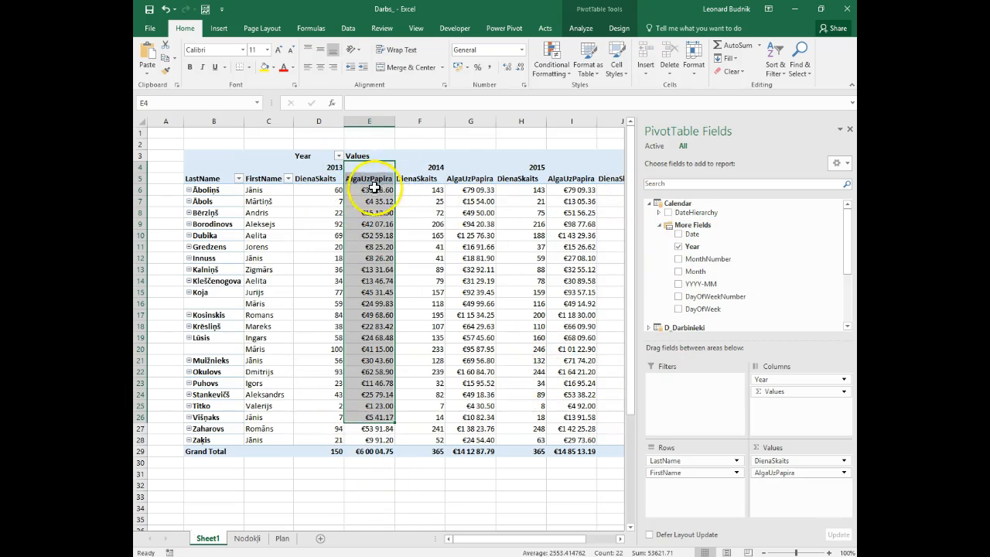
mouse_move(515, 539)
left_mouse_down()
mouse_move(560, 537)
mouse_move(467, 537)
mouse_move(606, 539)
mouse_move(533, 547)
left_mouse_up()
left_click_drag(762, 379, 759, 237)
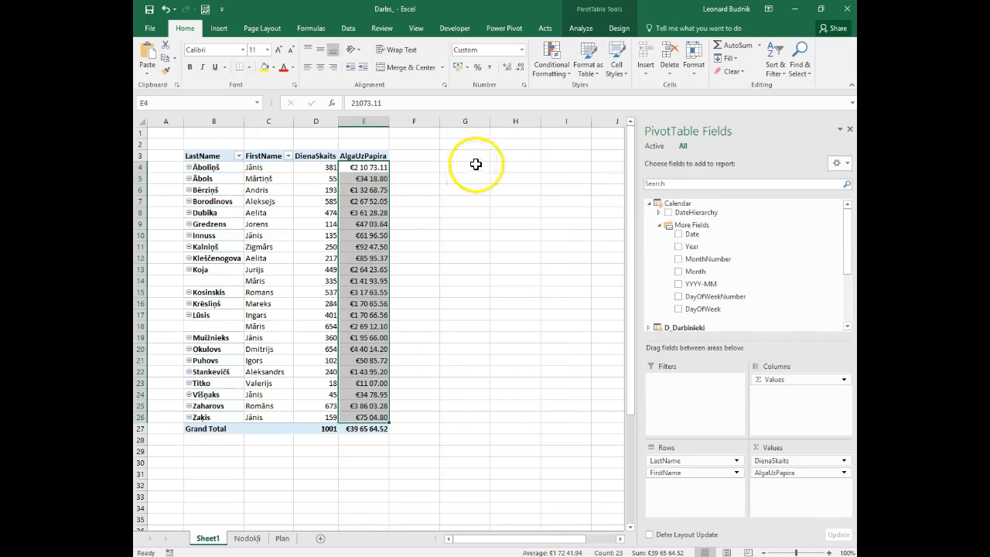
left_click(649, 203)
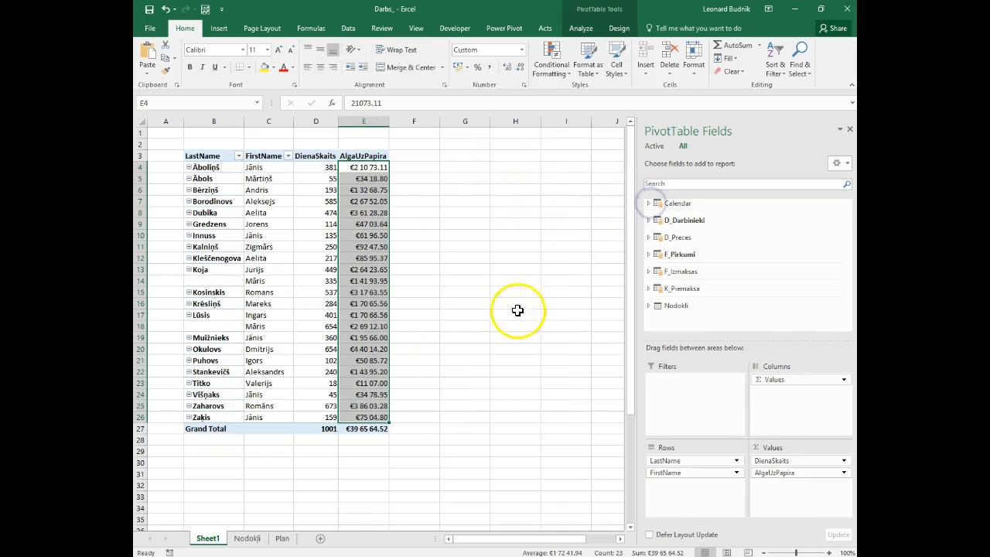
Switch to Power Pivot and start a measure named VisaAlga in the empty F_Pirkumi calculation cell below AlgaUzPapira
left_click(488, 537)
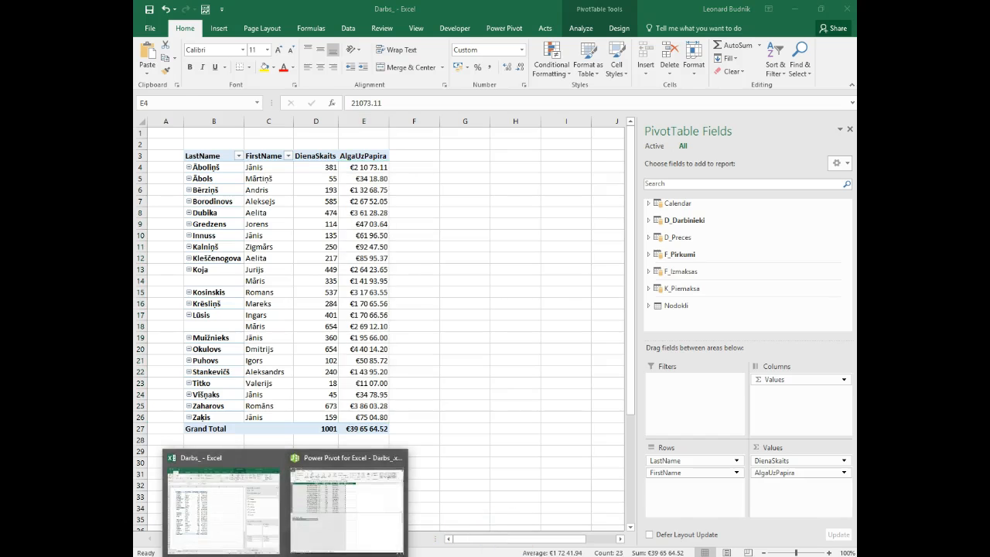
left_click(328, 526)
left_click(175, 343)
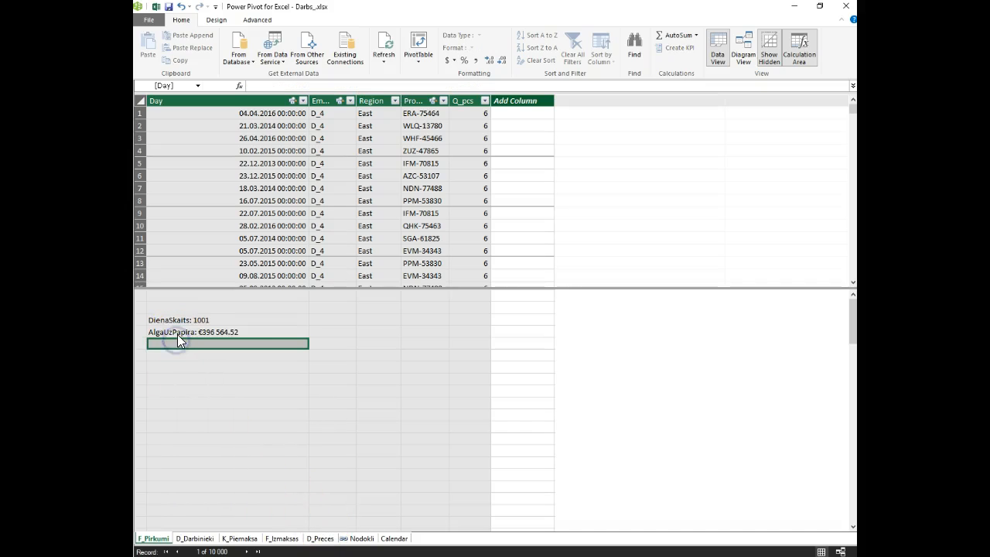
type("Vids")
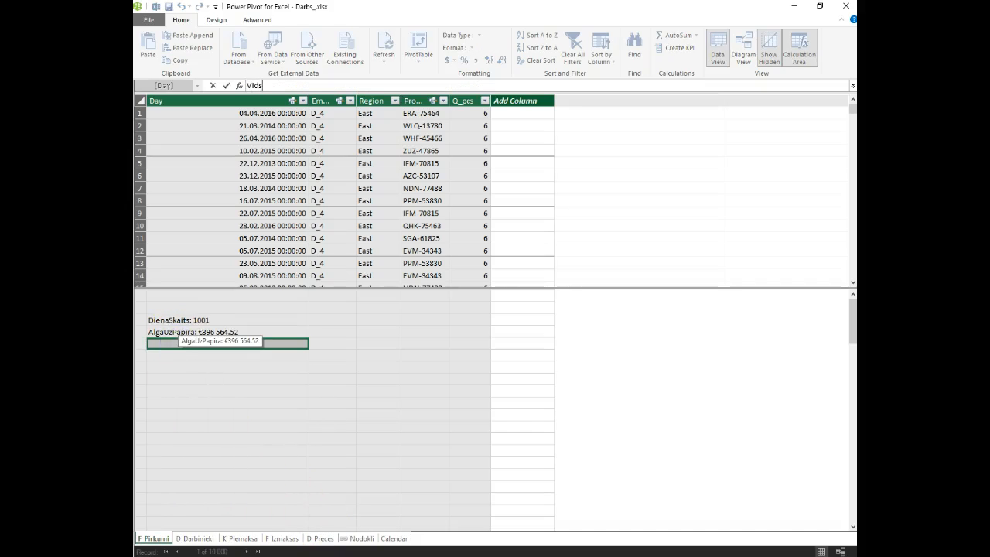
key("BackSpace")
key("BackSpace")
key("BackSpace")
type("saAlga:=")
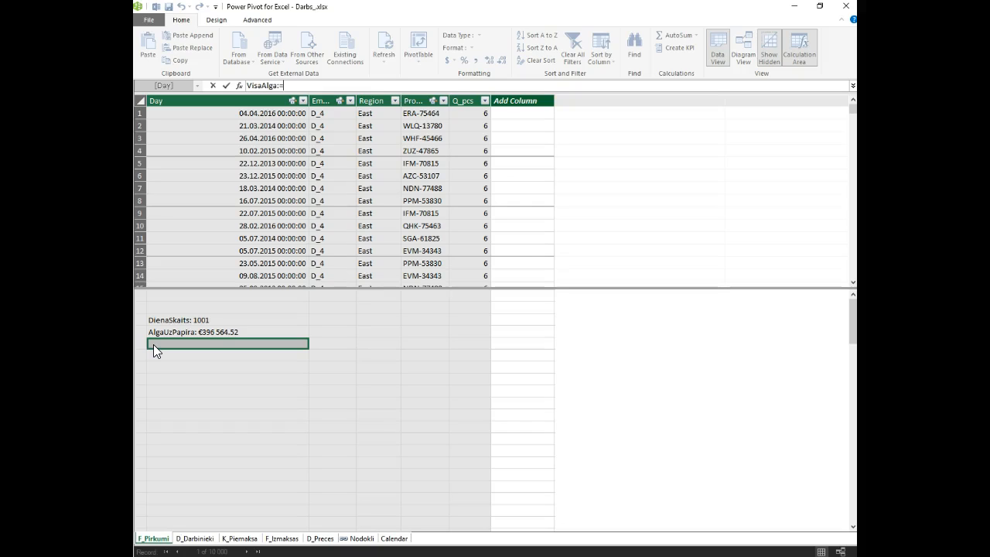
Enter [AlgaUzPapira]*1,2359 as the VisaAlga expression, try to commit it, and dismiss the error message
left_click(207, 334)
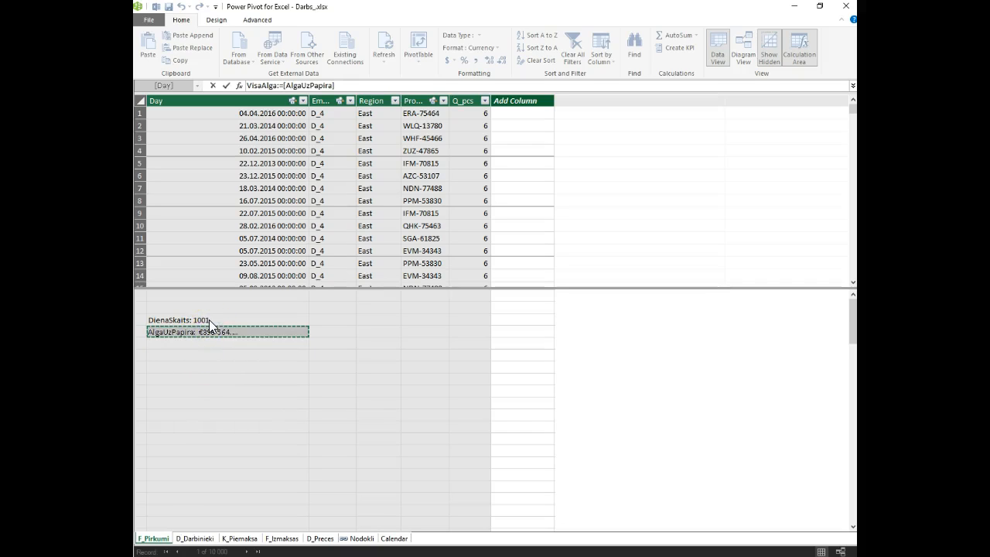
type("*1")
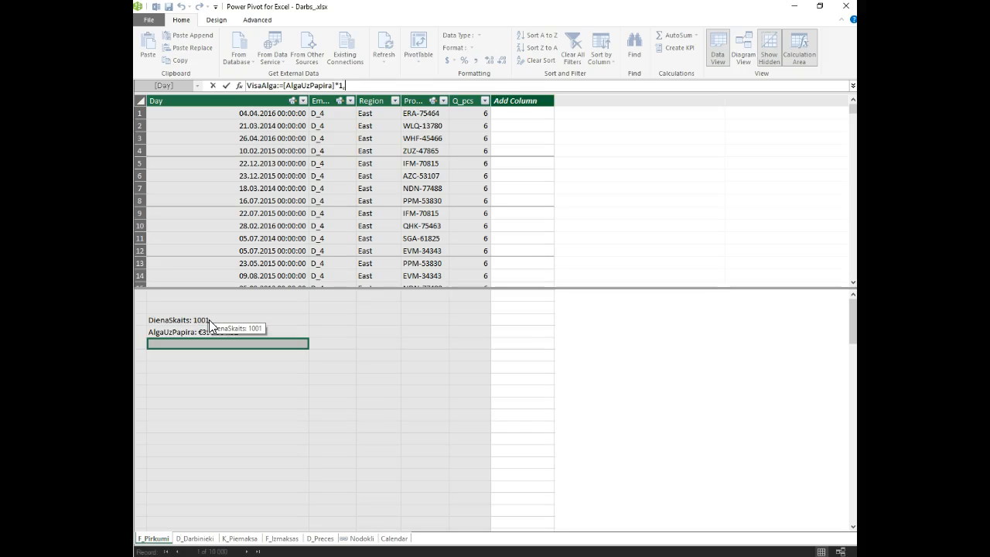
type(",2359")
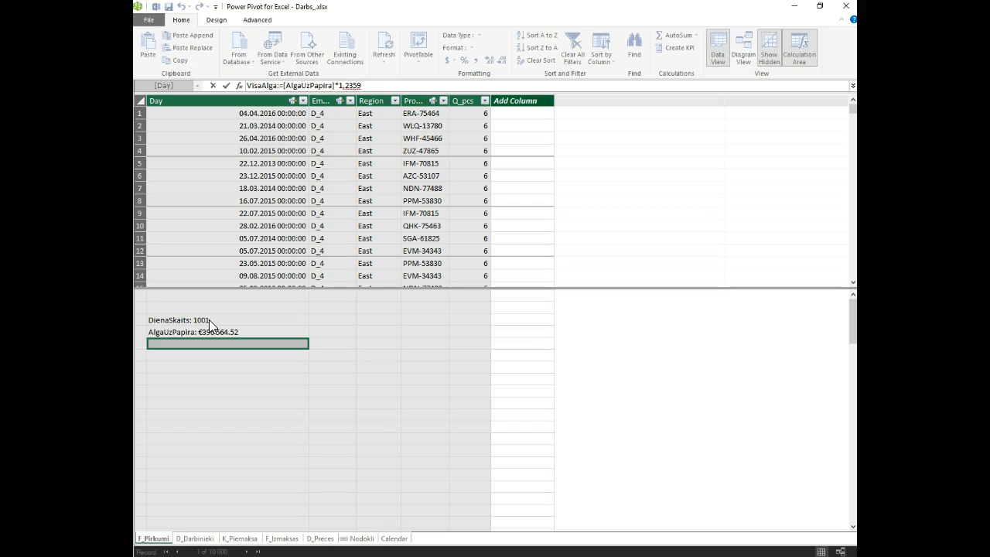
key("Return")
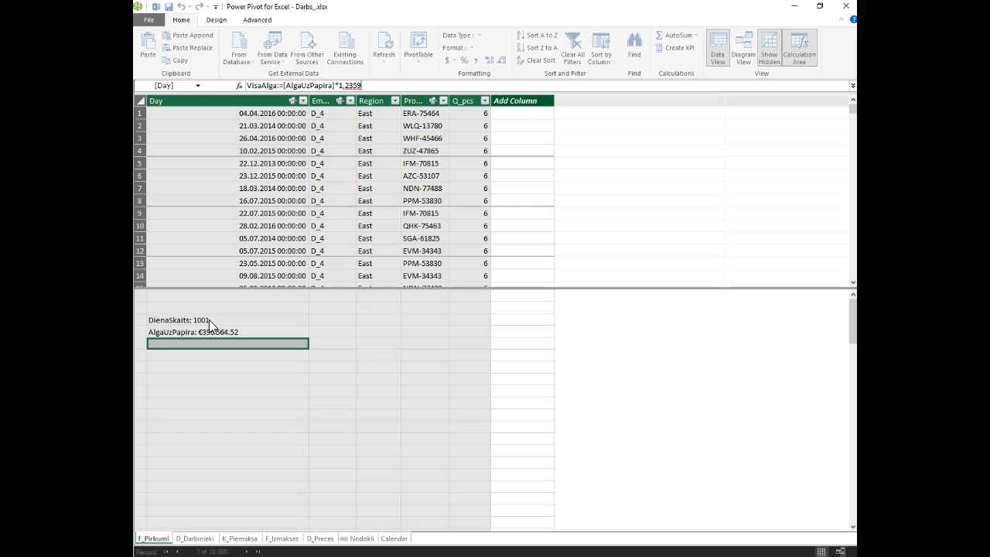
left_click(222, 346)
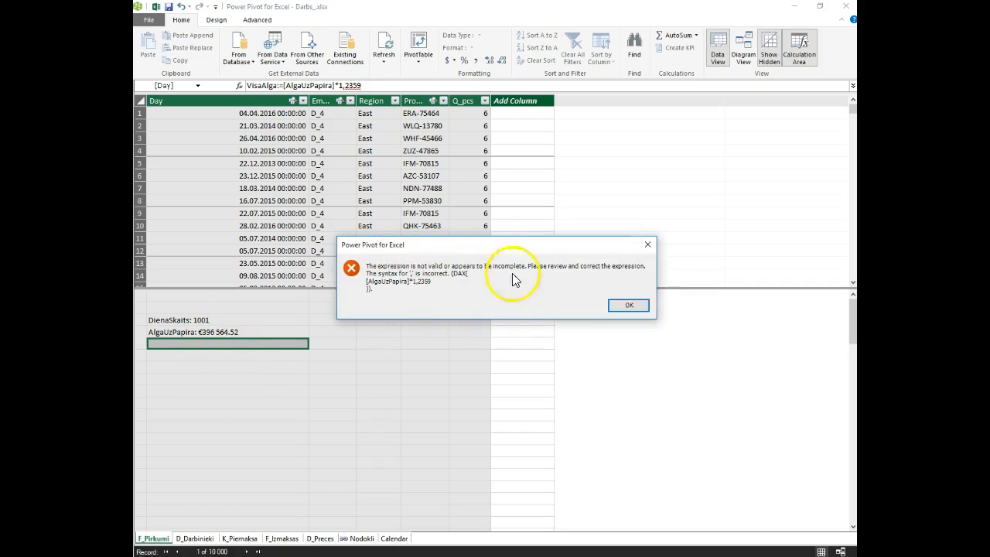
left_click(628, 305)
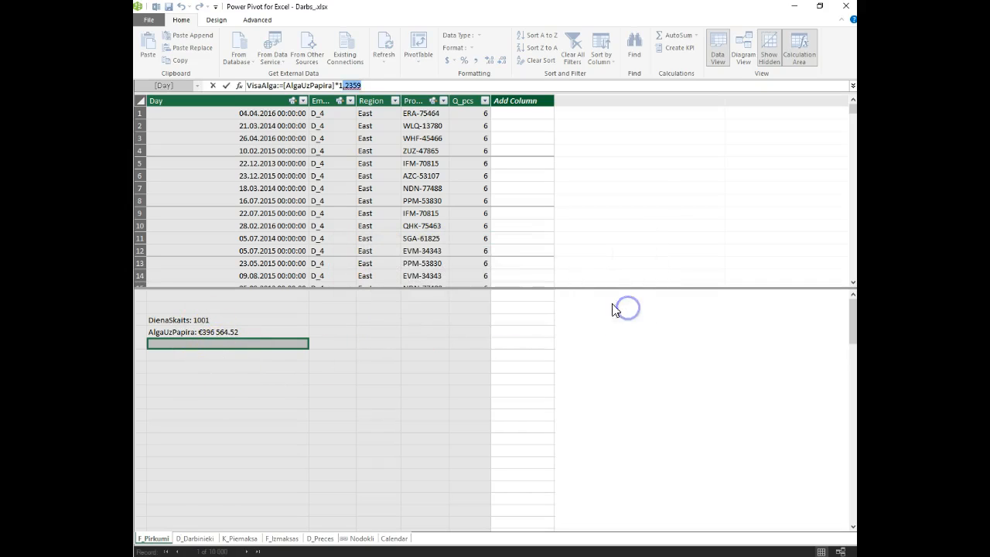
Correct the factor in the VisaAlga formula to 1.2359 with a decimal point and commit the measure
left_click(349, 83)
key("BackSpace")
type(".")
key("Return")
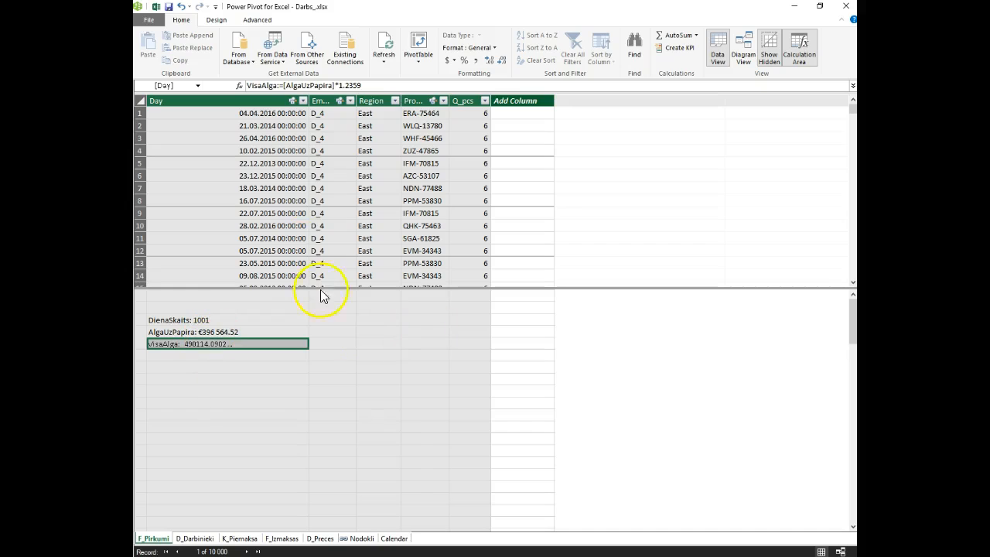
Format the VisaAlga measure as € Latvian (Latvia) currency, briefly widening the Day column to view the measures and narrowing it again
left_click(452, 60)
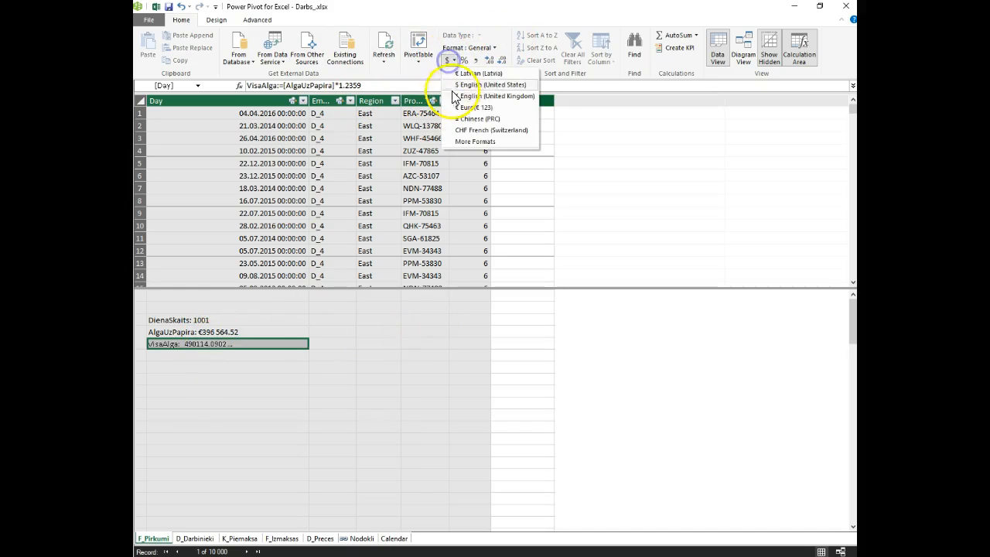
left_click(479, 75)
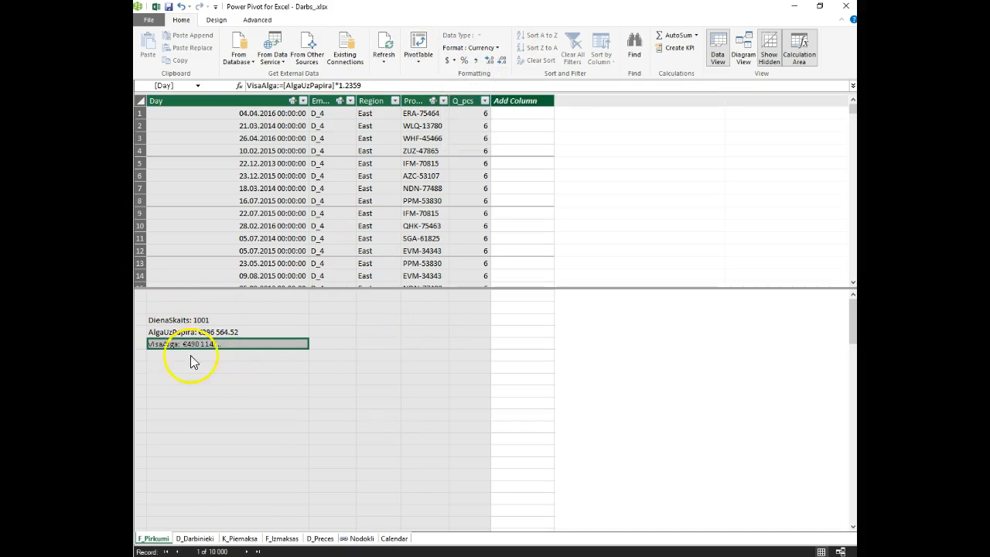
left_click_drag(312, 101, 357, 101)
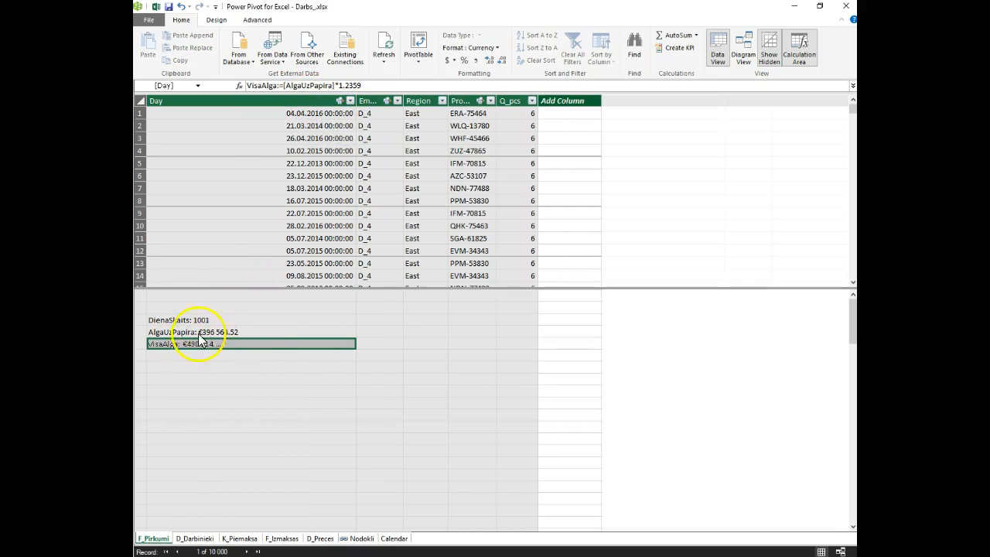
left_click_drag(355, 101, 308, 100)
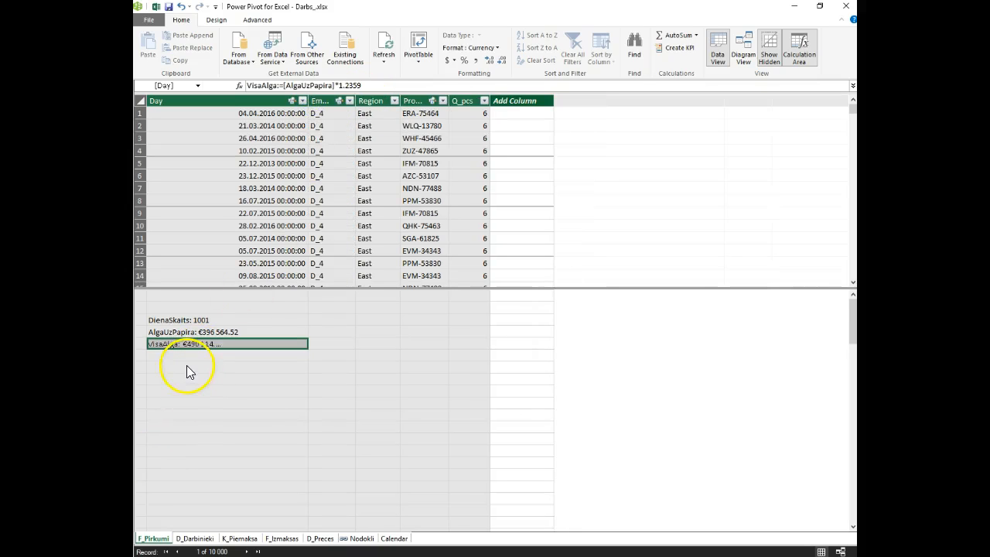
Compare the multiplier in the VisaAlga formula with the VSAOIdd rate in the Nodokli table
left_click(370, 85)
left_click_drag(370, 85, 338, 86)
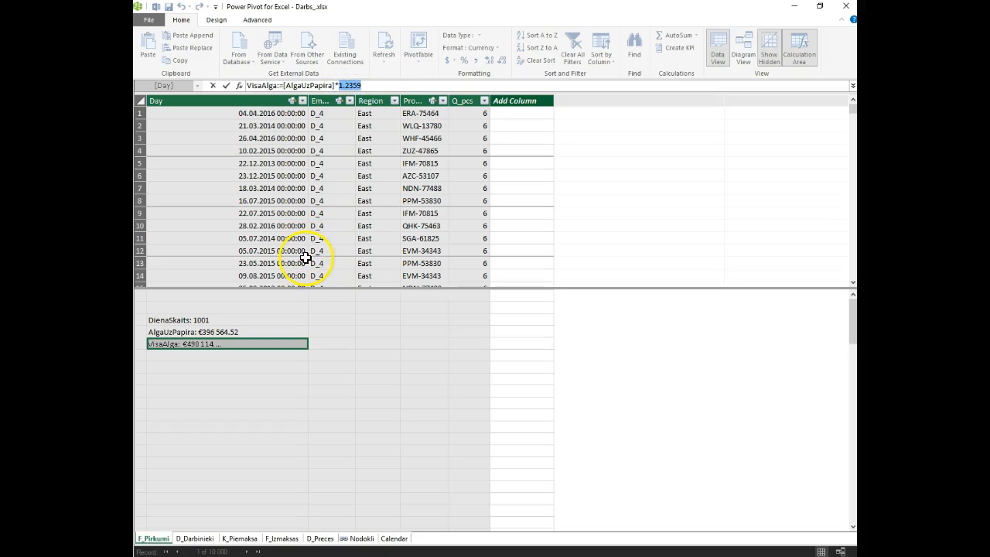
key("Escape")
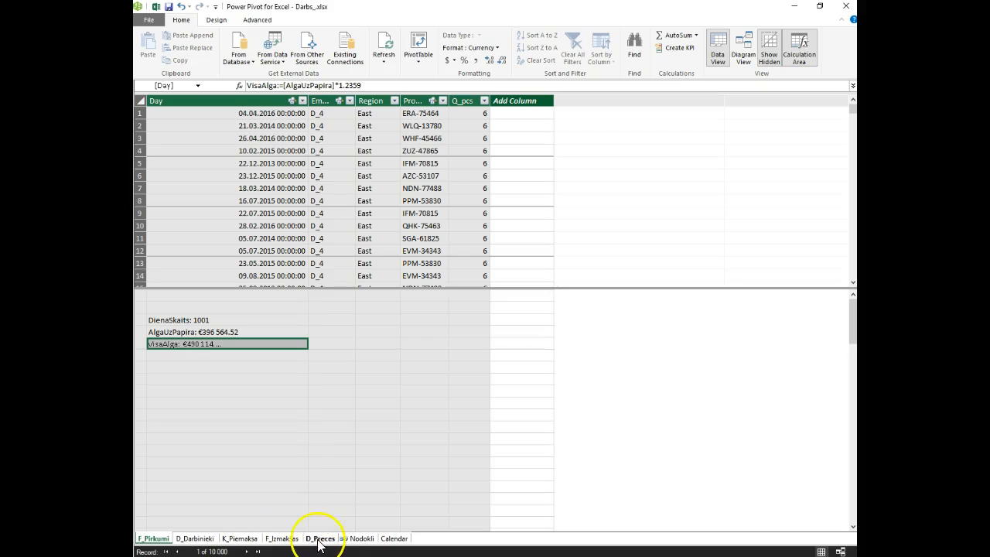
left_click(354, 539)
left_click(223, 163)
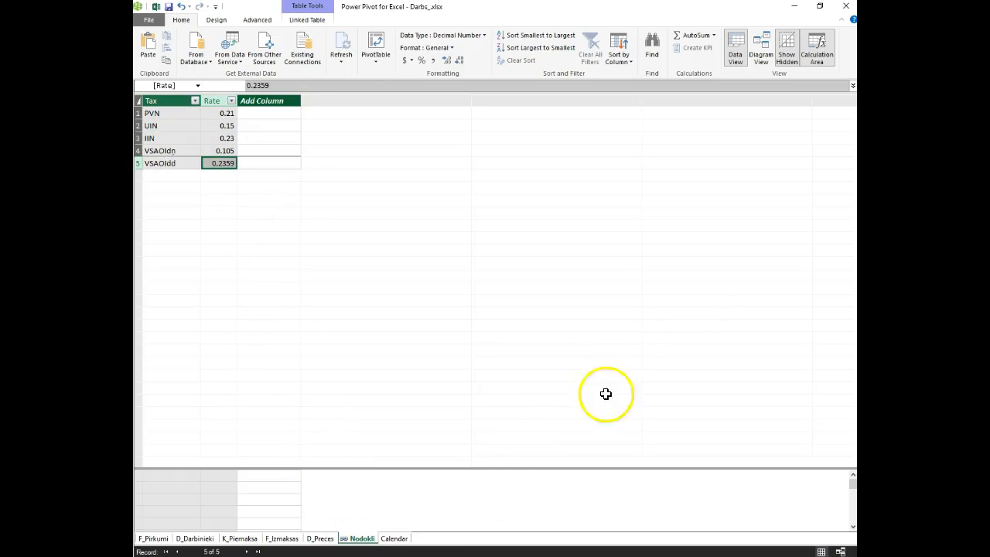
Switch to the Excel workbook, inspect the VSAOIdd rate on the Nodokļi sheet, and return to Power Pivot
mouse_move(309, 530)
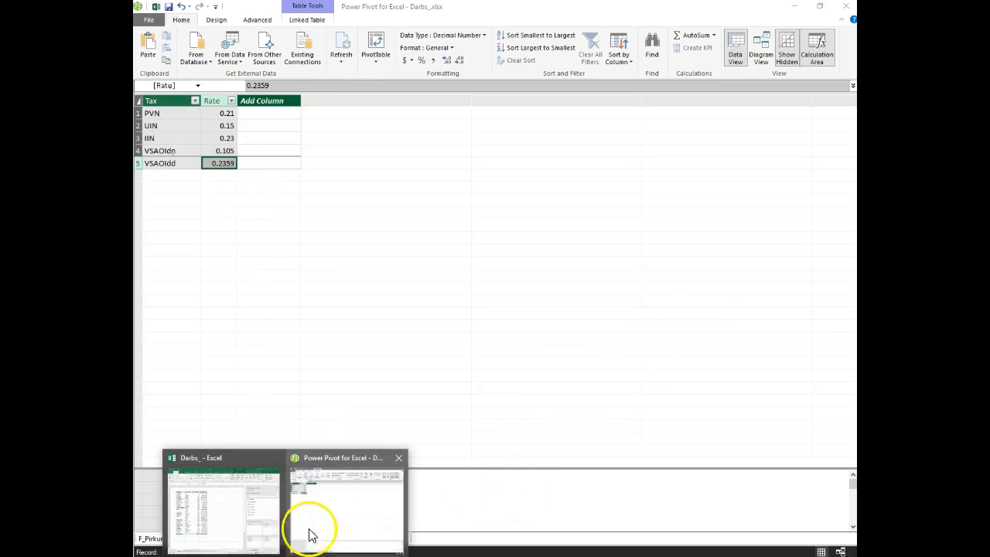
left_click(258, 524)
left_click(283, 538)
left_click(246, 539)
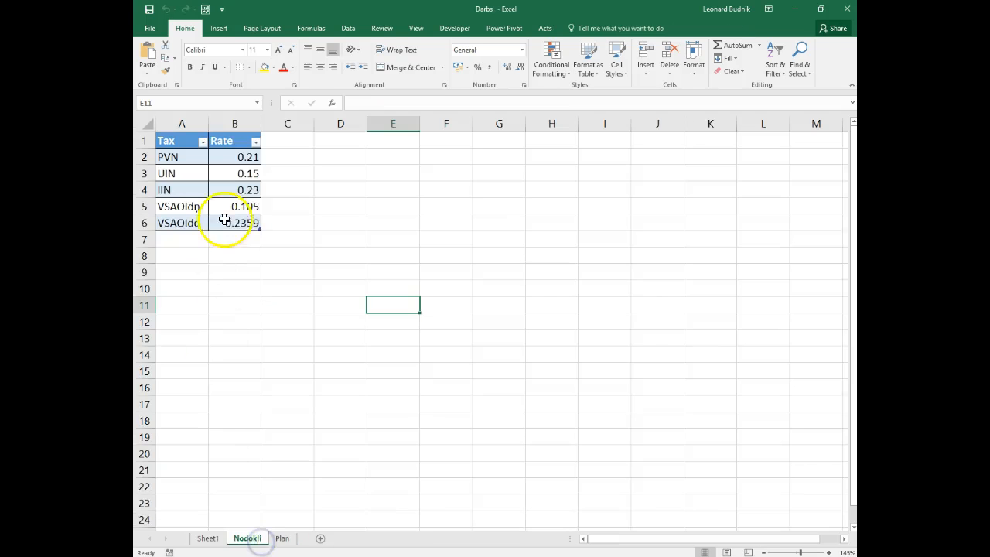
left_click(234, 223)
mouse_move(314, 542)
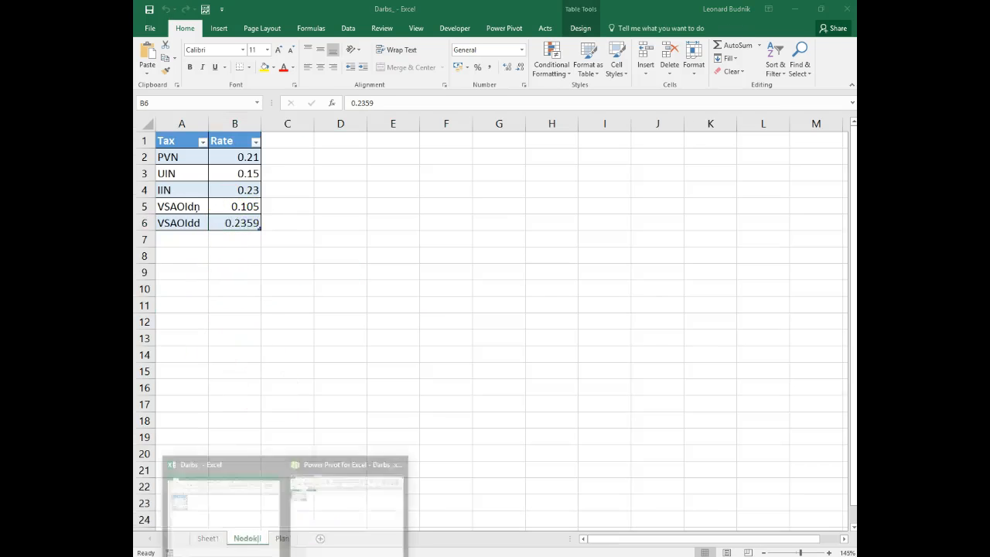
left_click(336, 518)
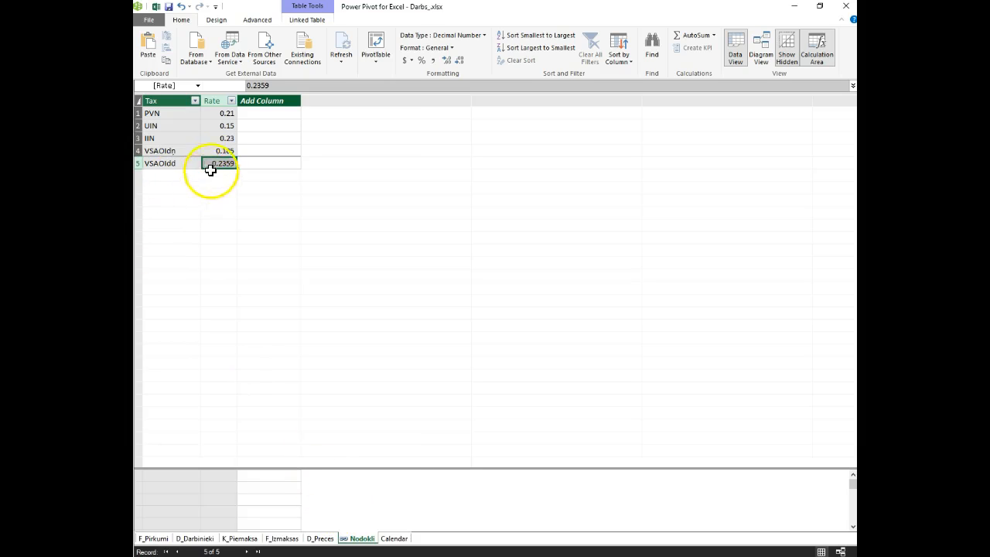
In the F_Pirkumi table's VisaAlga measure, replace the fixed factor 1.2359 with the start of (1+CALCULATE(
left_click(149, 540)
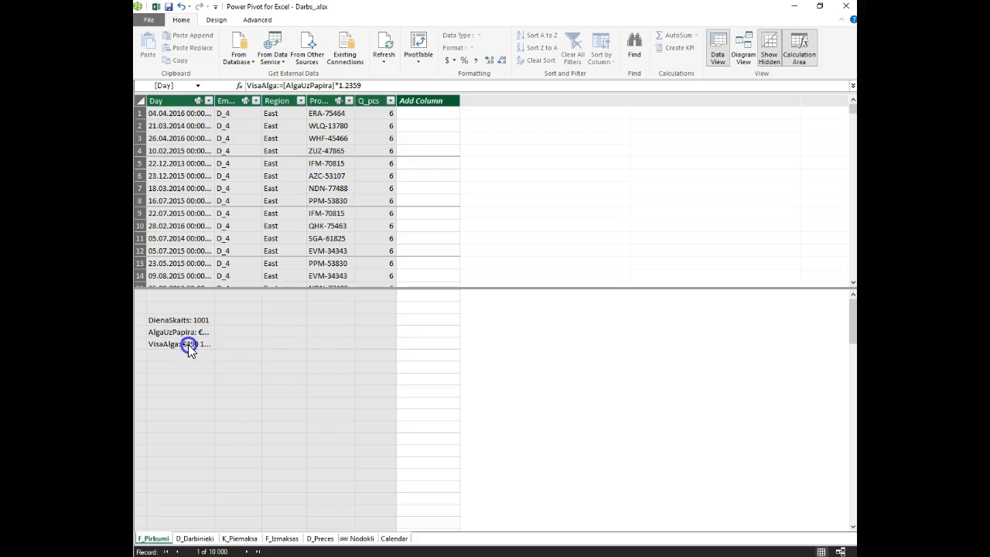
left_click(188, 344)
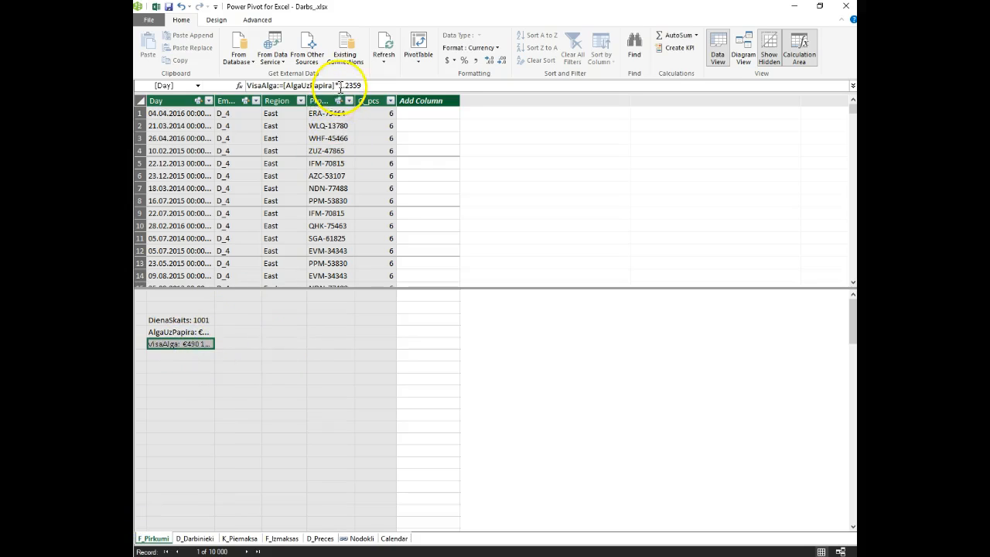
double_click(342, 84)
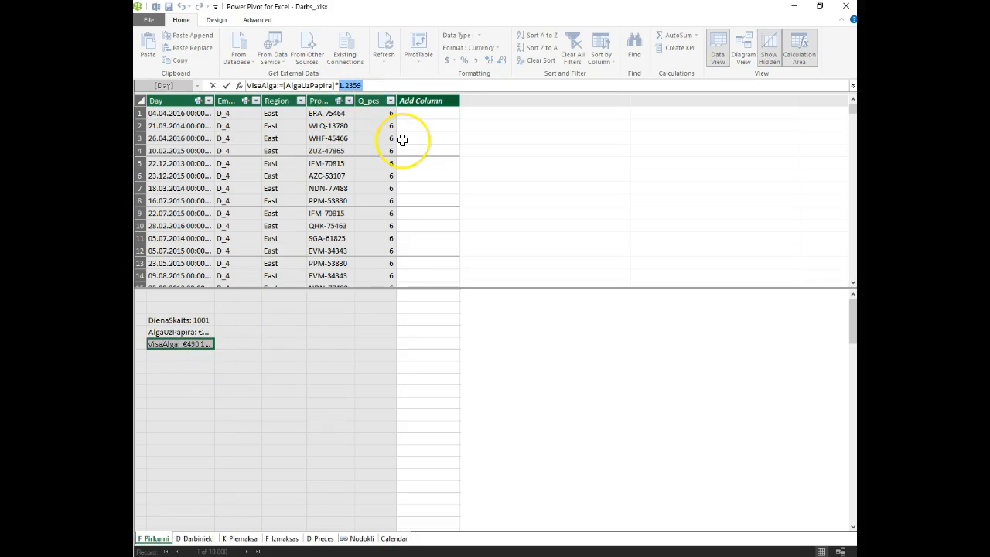
type("(1+")
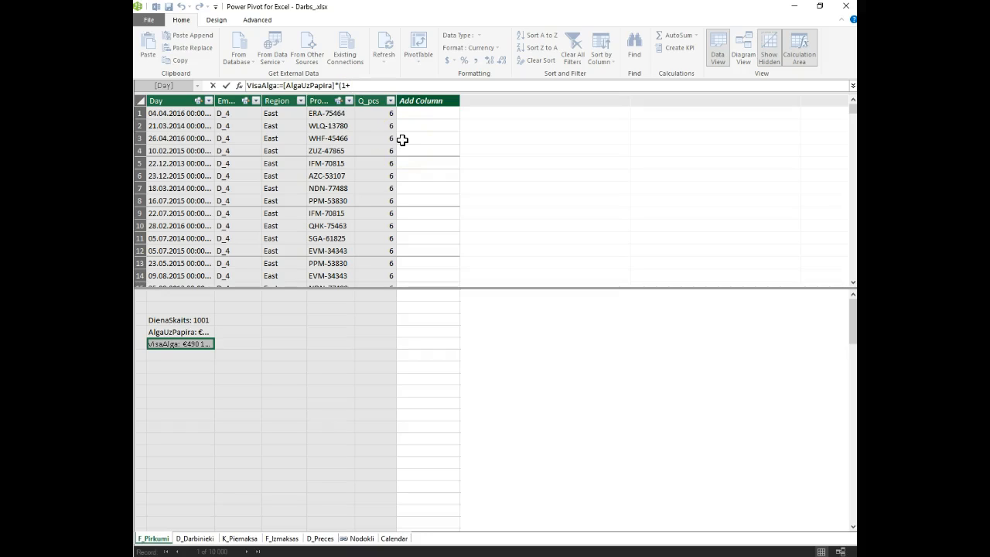
type("calc")
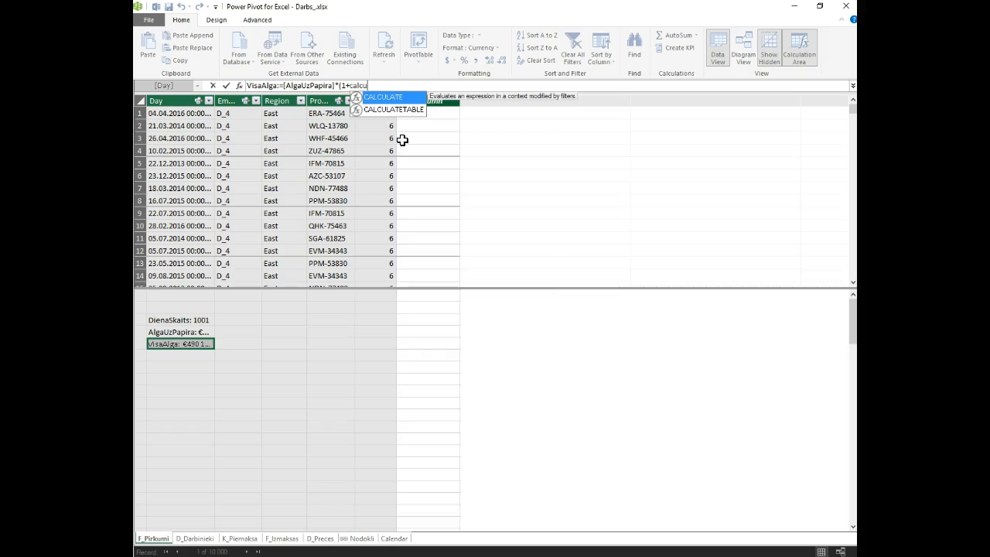
type("u")
key("Tab")
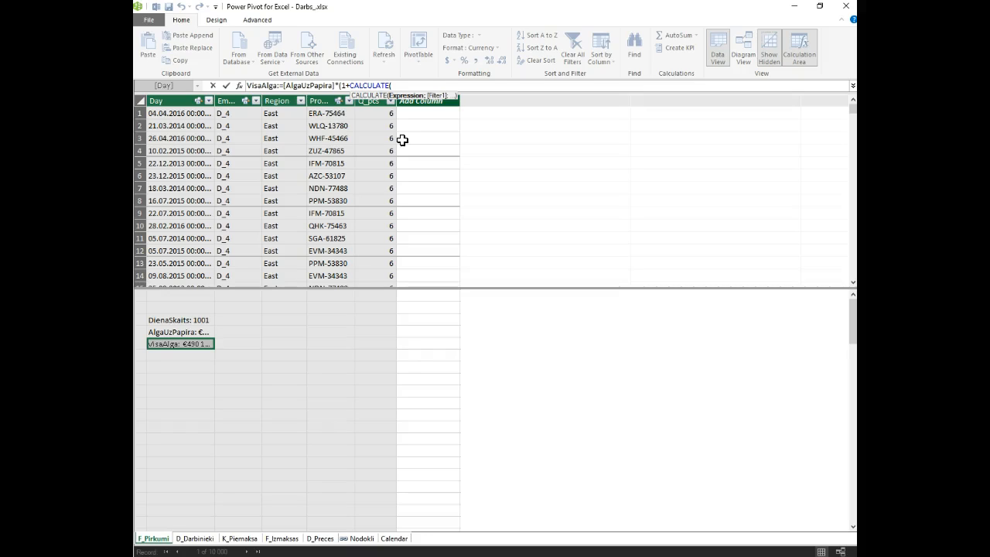
Enter sum(Nodokli[Rate]) as the CALCULATE expression in the VisaAlga formula and highlight that argument
type("sum")
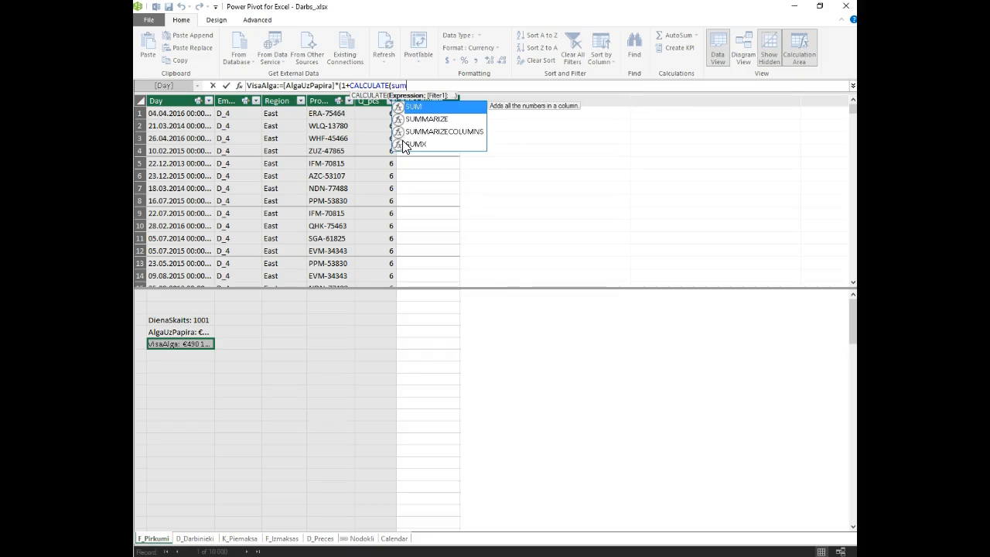
type("(")
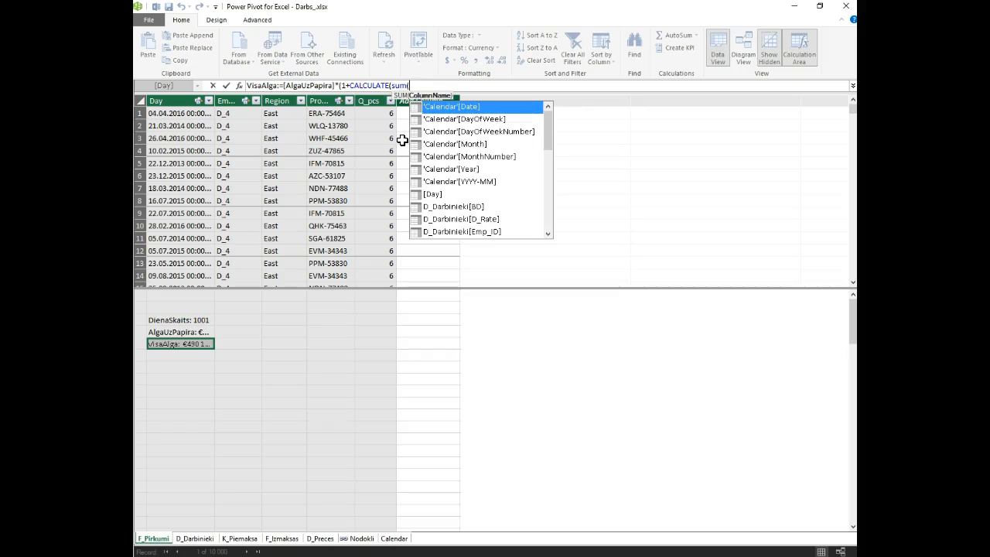
type("no")
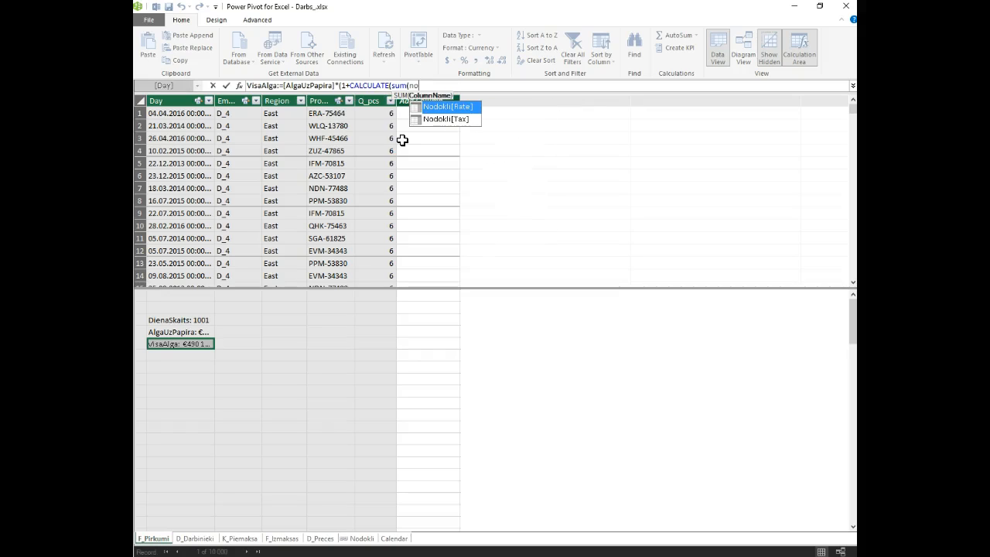
key("Tab")
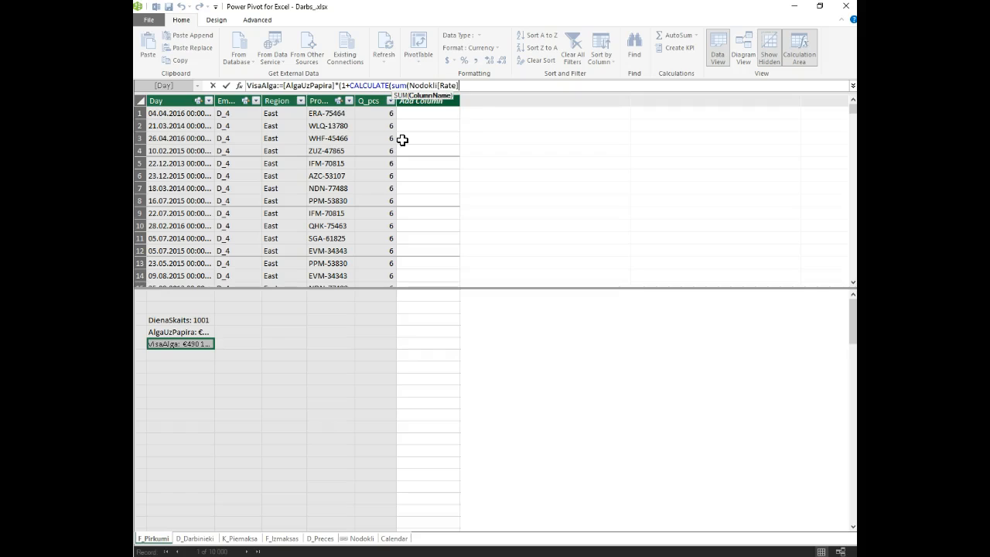
type(")")
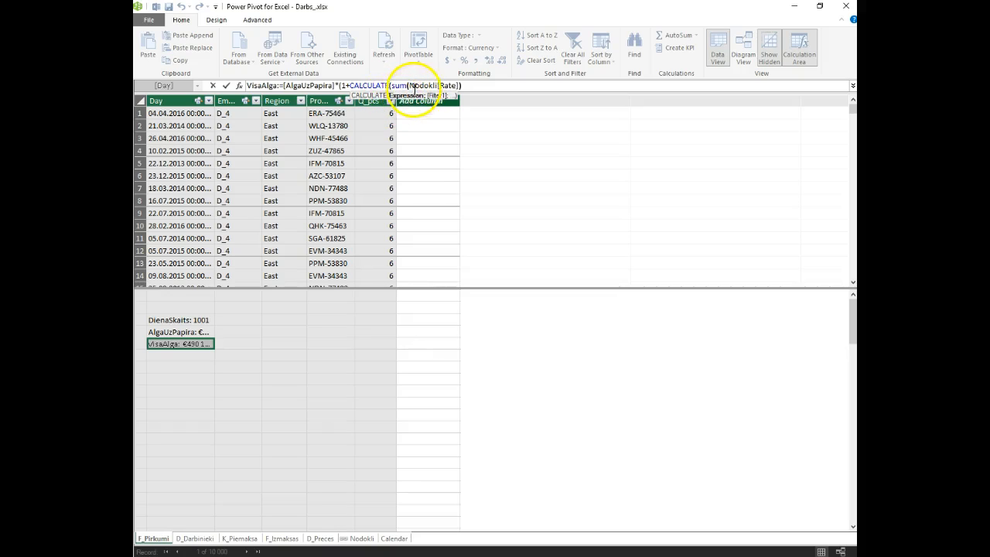
left_click_drag(409, 86, 460, 86)
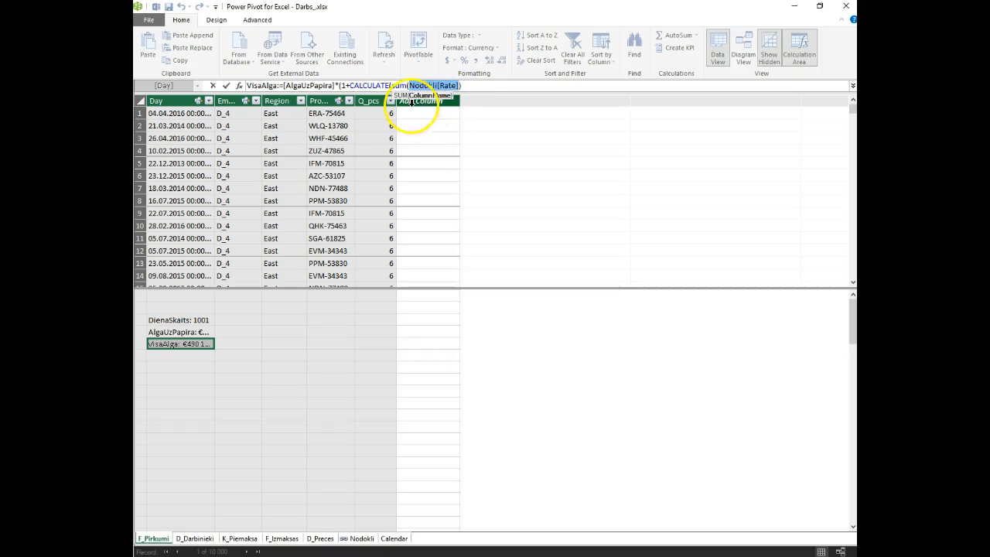
left_click_drag(391, 86, 465, 86)
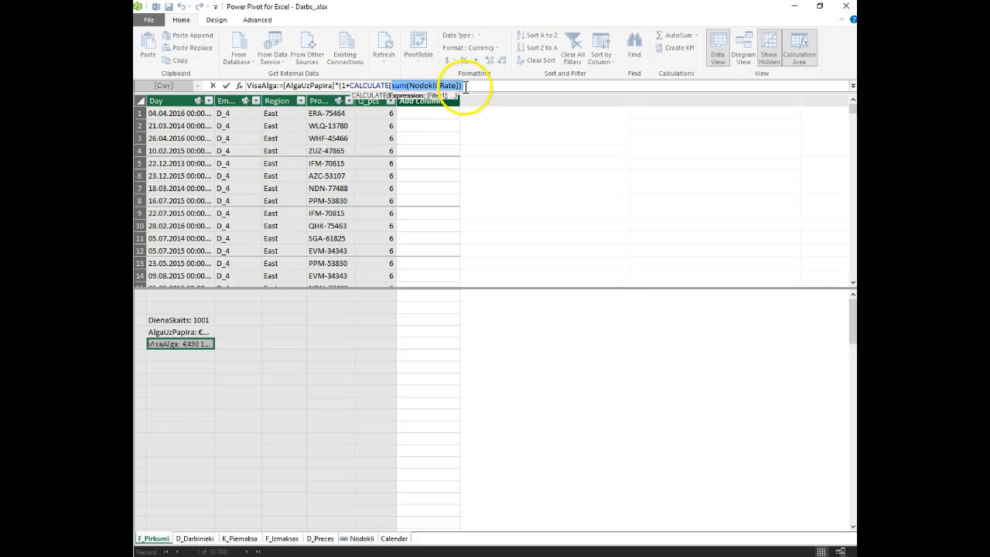
Add a FILTER over the Nodokli table as the CALCULATE filter argument in the VisaAlga formula
left_click(465, 86)
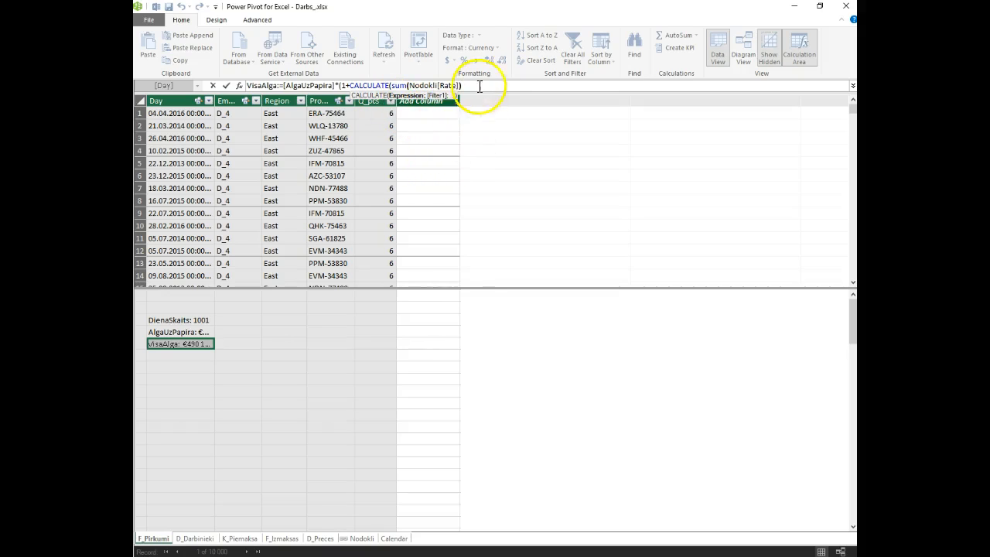
type(";")
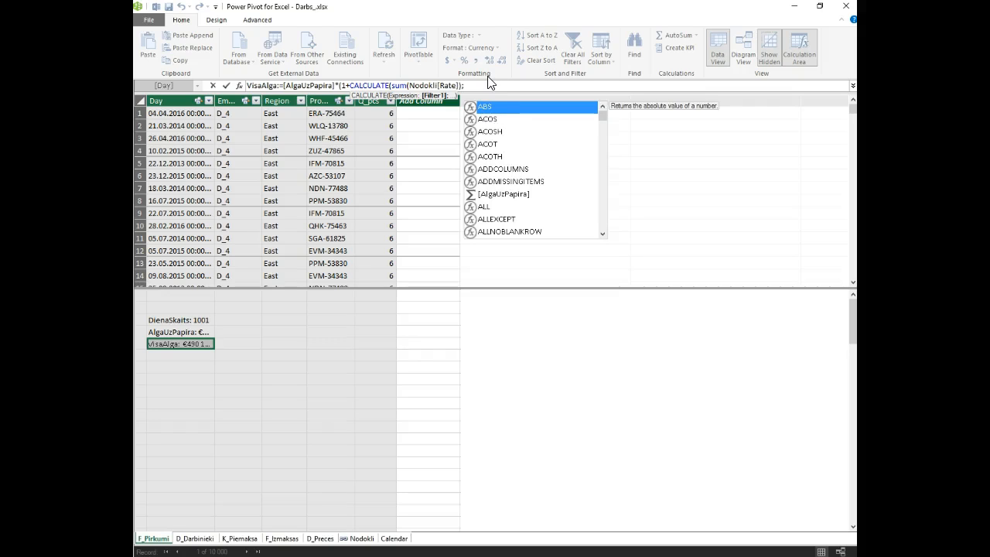
type("fil")
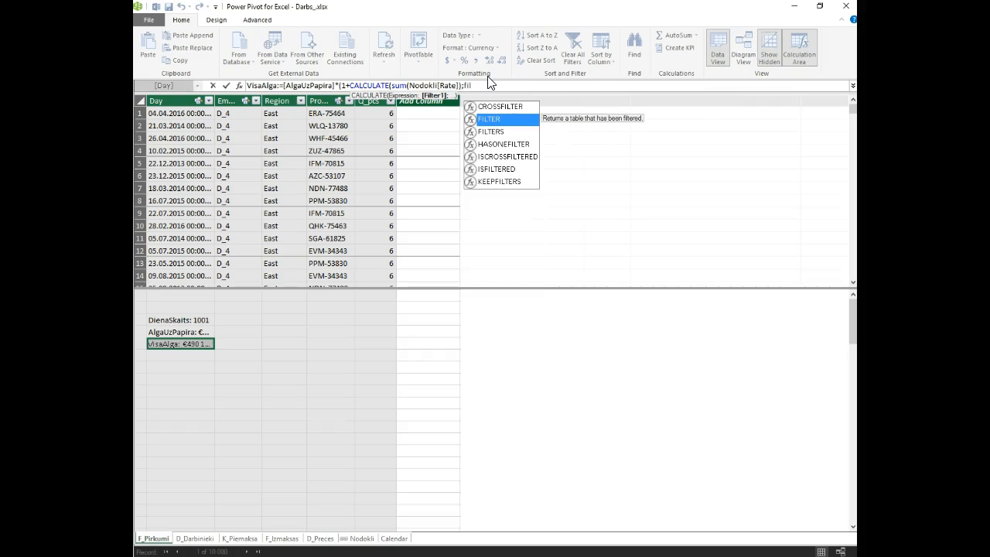
key("Tab")
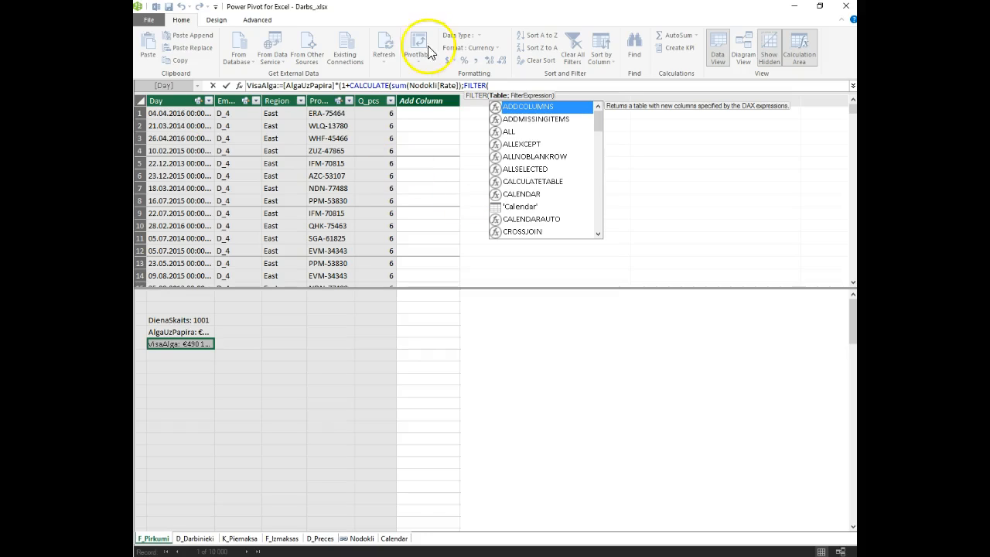
left_click(496, 85)
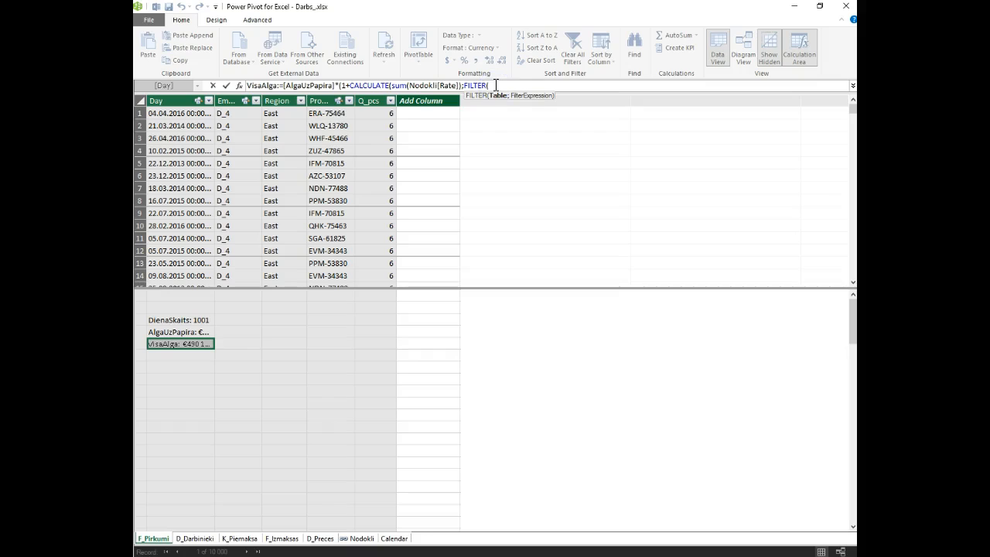
type("Nodokli")
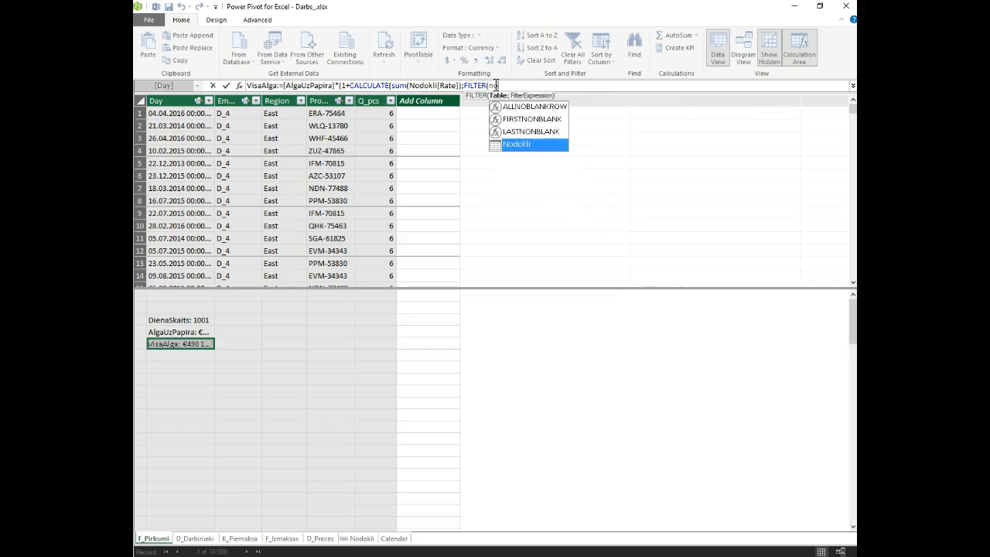
type(";")
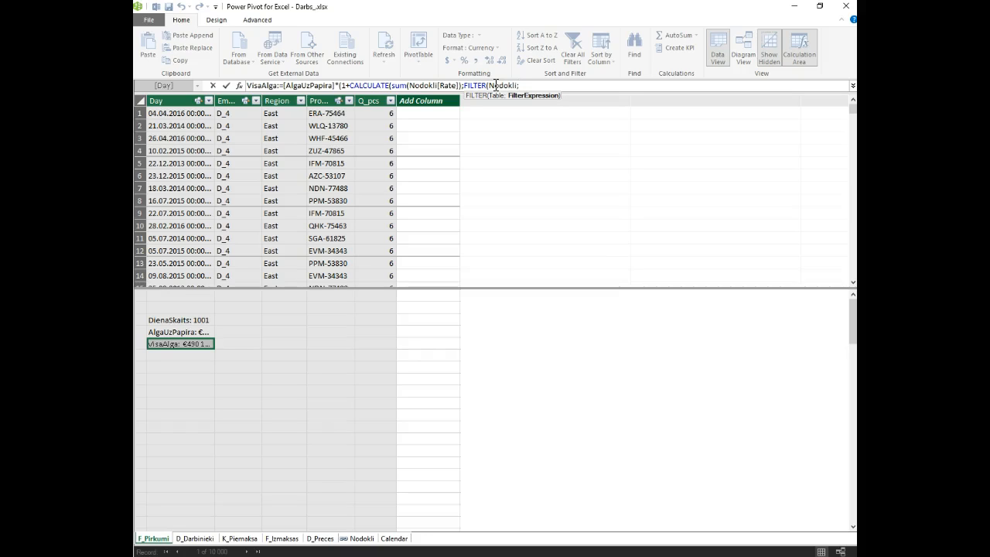
Enter Nodokli[Tax]="VSAOIdd" as the filter condition and close the FILTER and CALCULATE functions
type("nod")
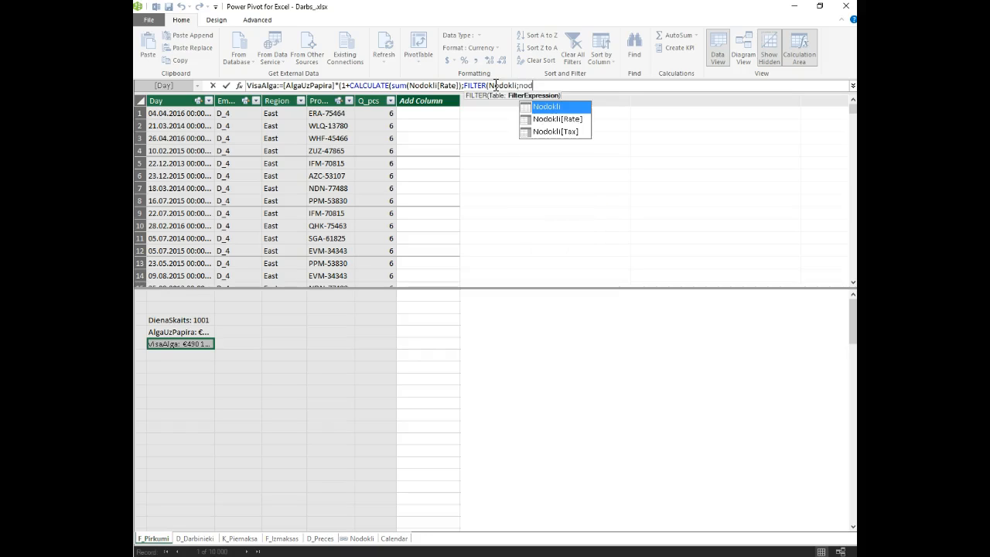
key("Down")
key("Tab")
type("=")
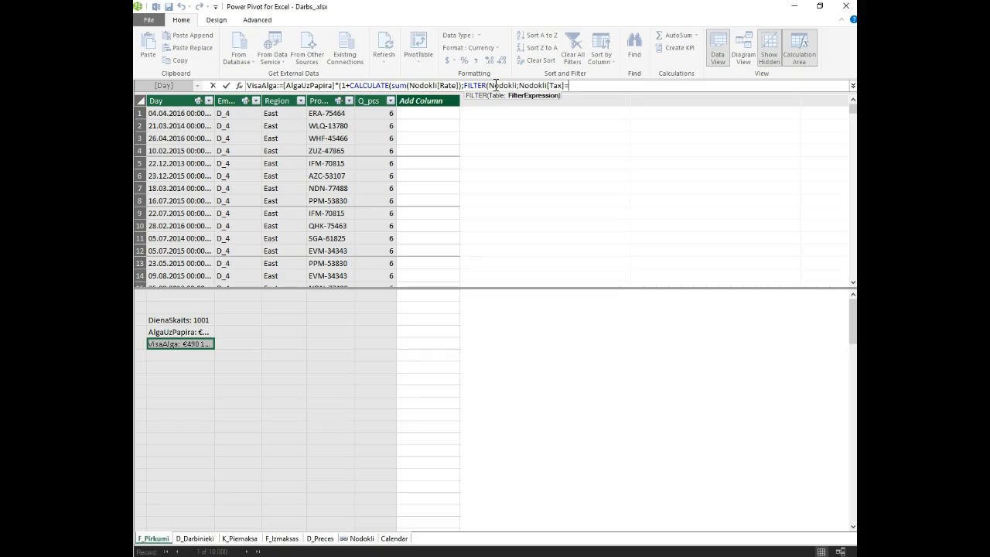
type("\"VSAOIdd\"")
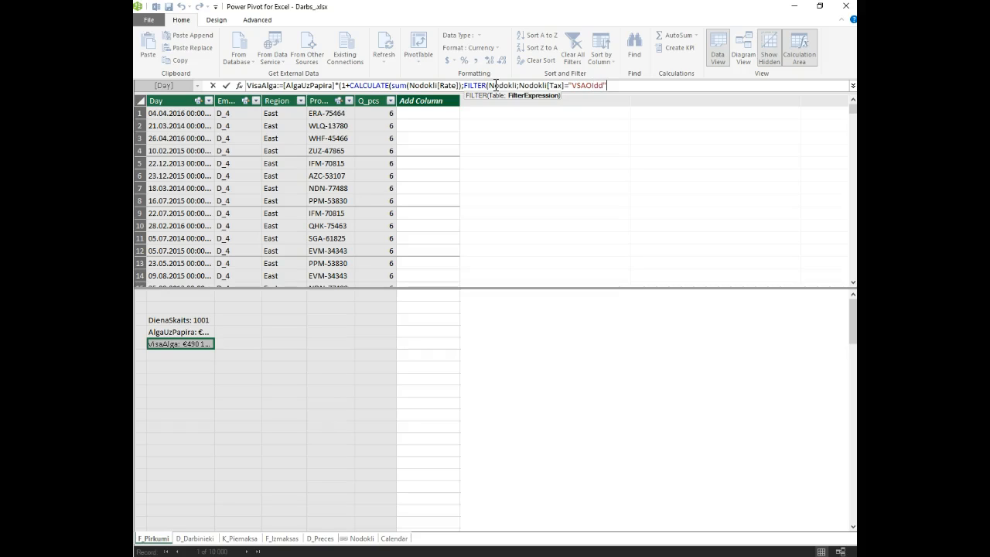
type("))")
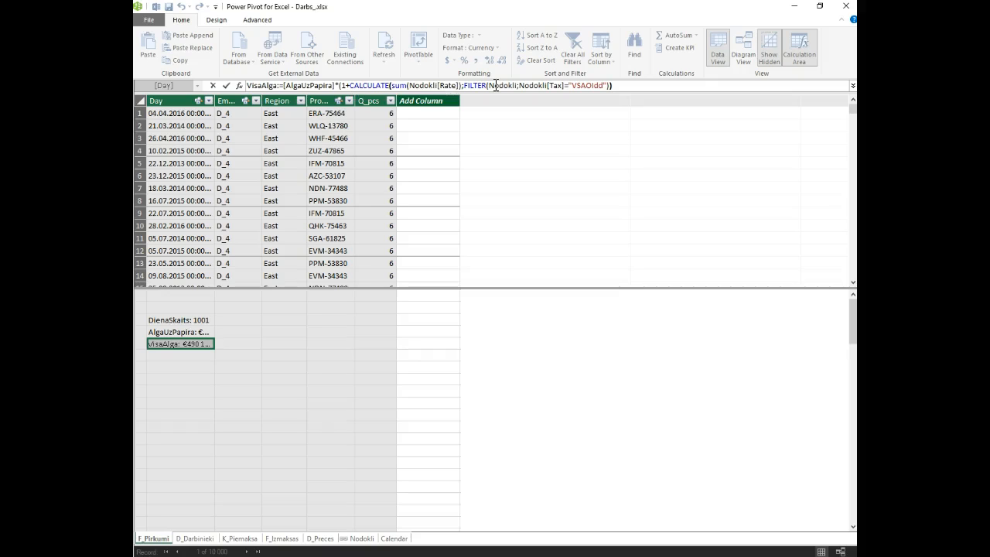
Review the CALCULATE expression against the tax names and the VSAOIdd rate on the workbook's Nodokļi sheet in Excel, and return to Power Pivot
left_click_drag(350, 86, 616, 85)
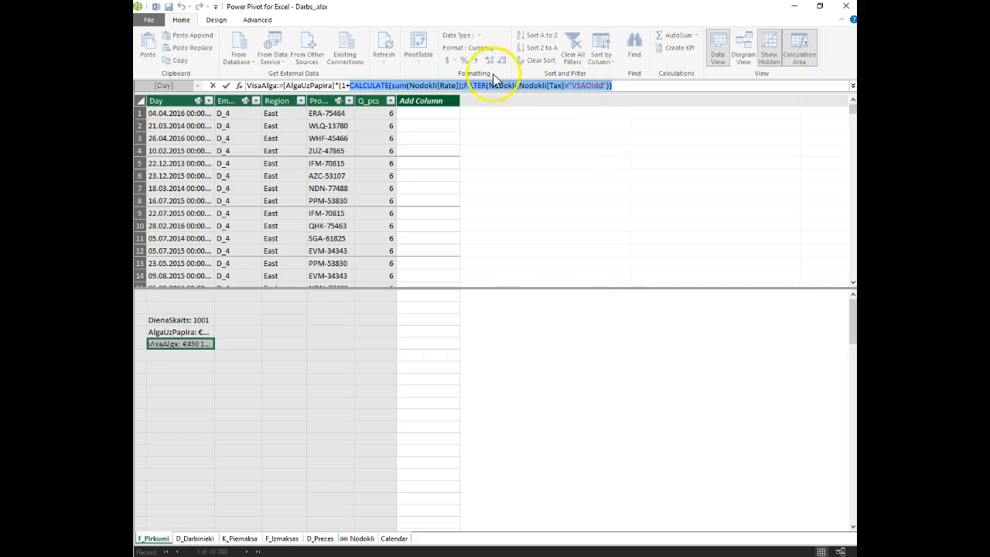
left_click_drag(468, 87, 516, 86)
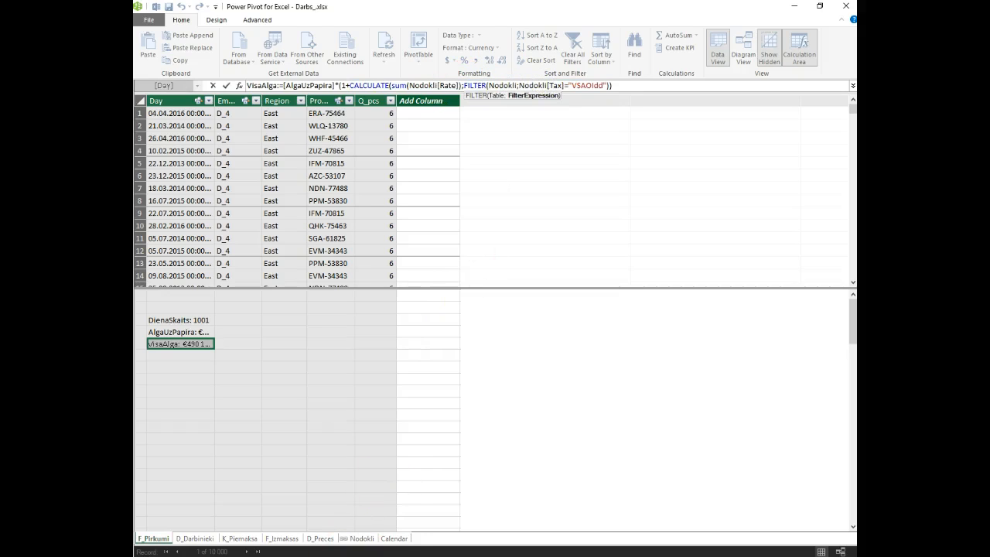
mouse_move(309, 531)
left_click(248, 526)
left_click_drag(178, 157, 183, 227)
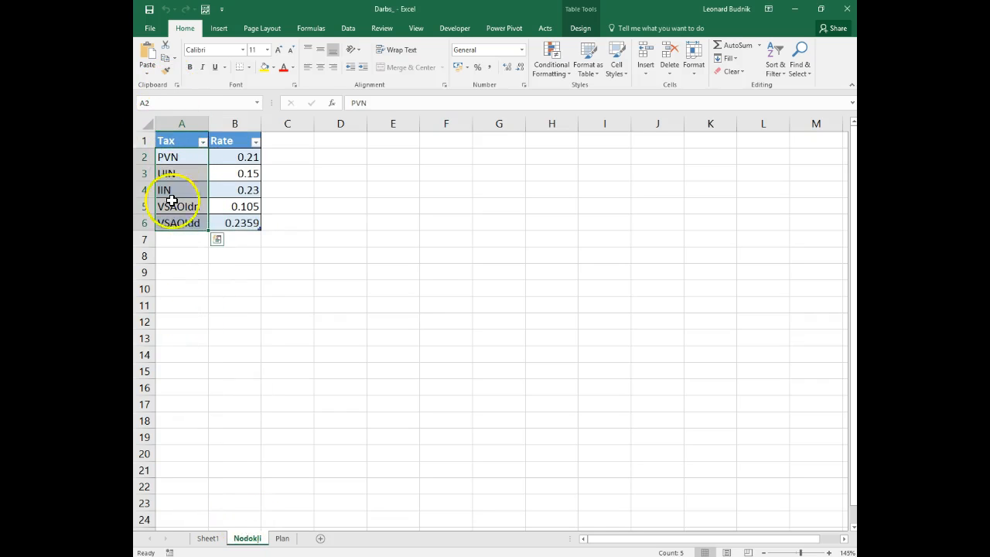
left_click(166, 224)
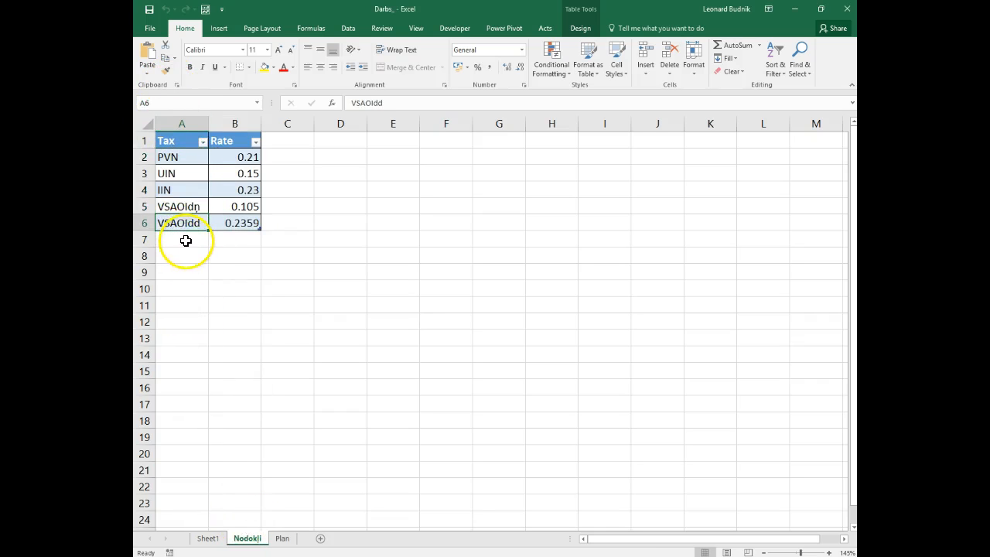
left_click_drag(178, 173, 183, 230)
left_click_drag(179, 157, 183, 224)
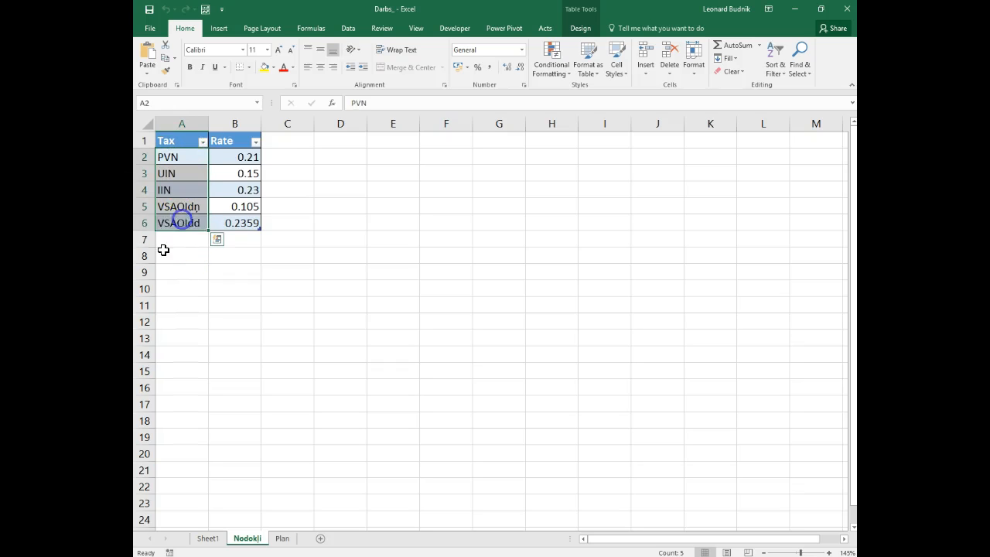
left_click(237, 223)
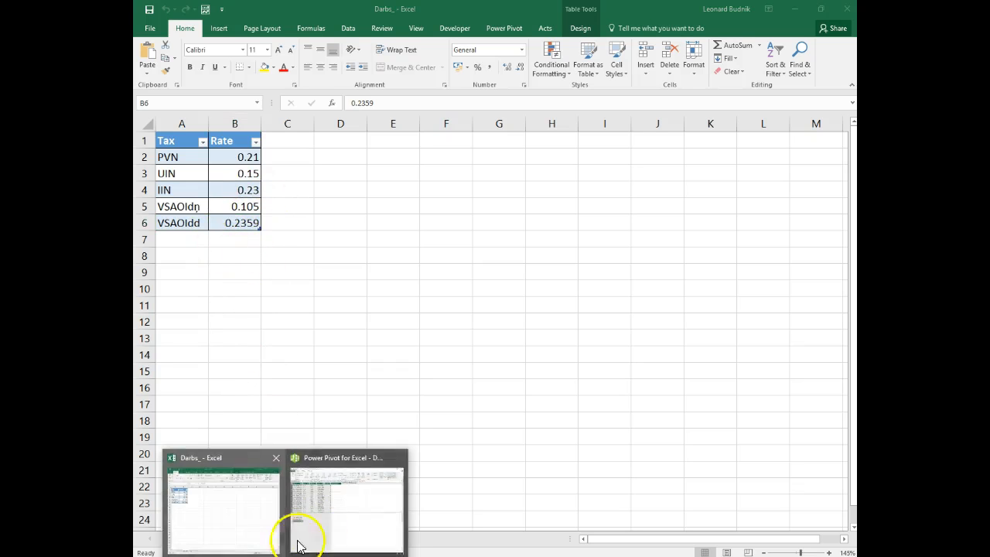
left_click(340, 511)
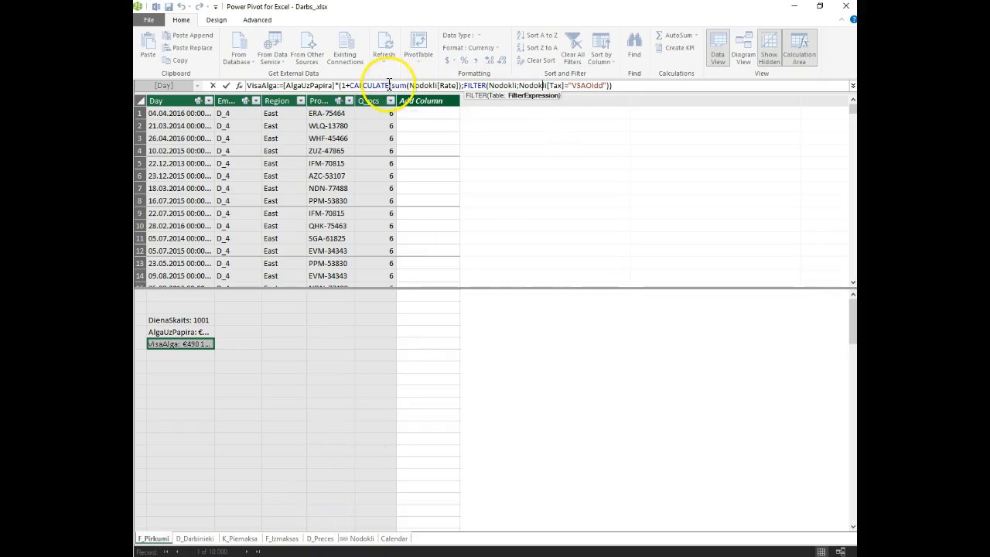
Review the sum(Nodokli[Rate]) argument, commit the VisaAlga formula with its closing parenthesis, and widen the Day column
left_click_drag(396, 85, 464, 87)
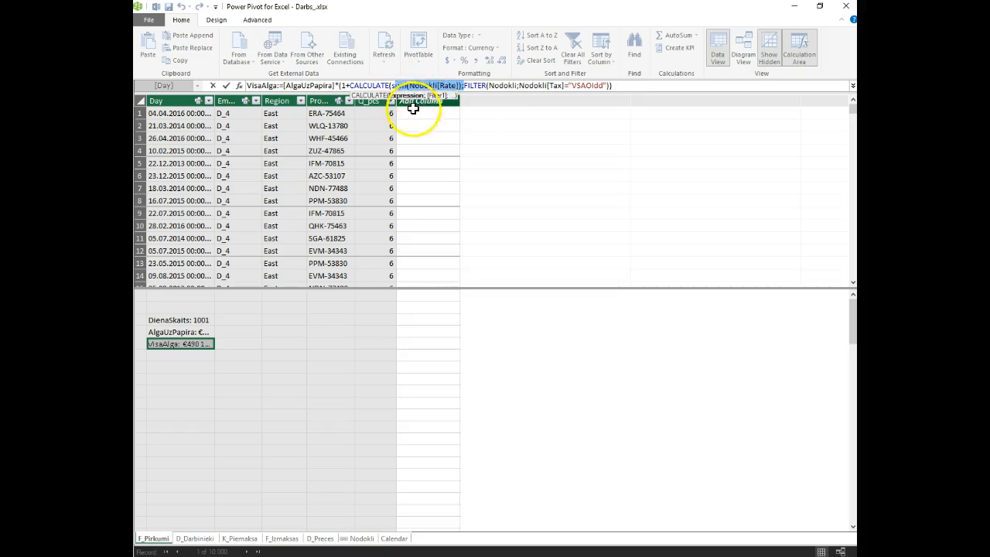
left_click_drag(411, 83, 454, 83)
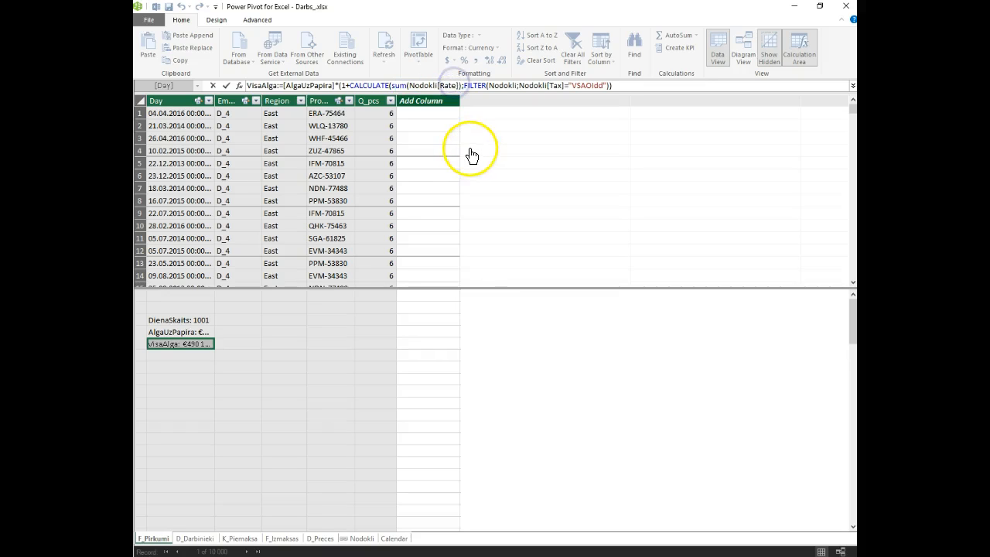
key("Return")
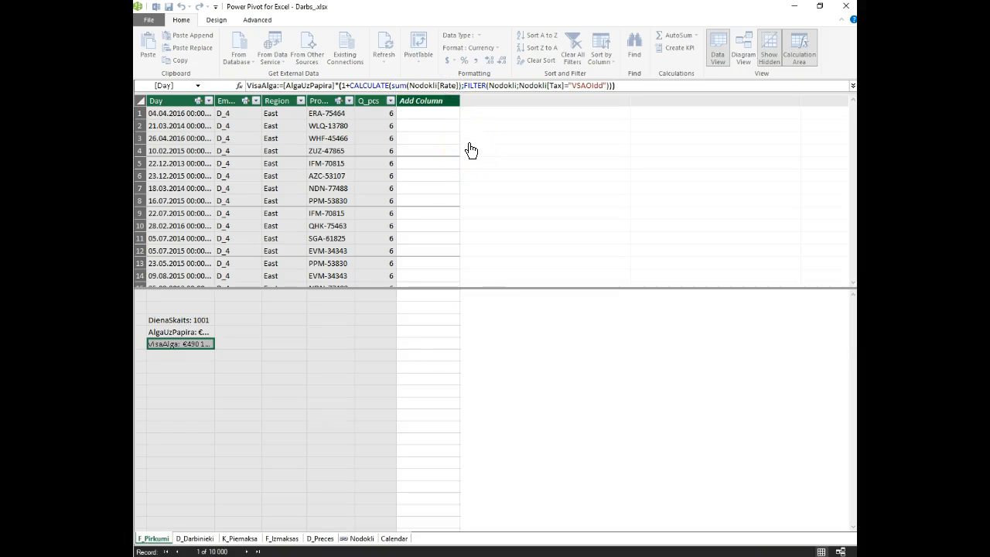
left_click_drag(215, 95, 262, 95)
Start a new measure below VisaAlga with the formula AlgaUzRokas:=[AlgaUzPapira]-
left_click(196, 354)
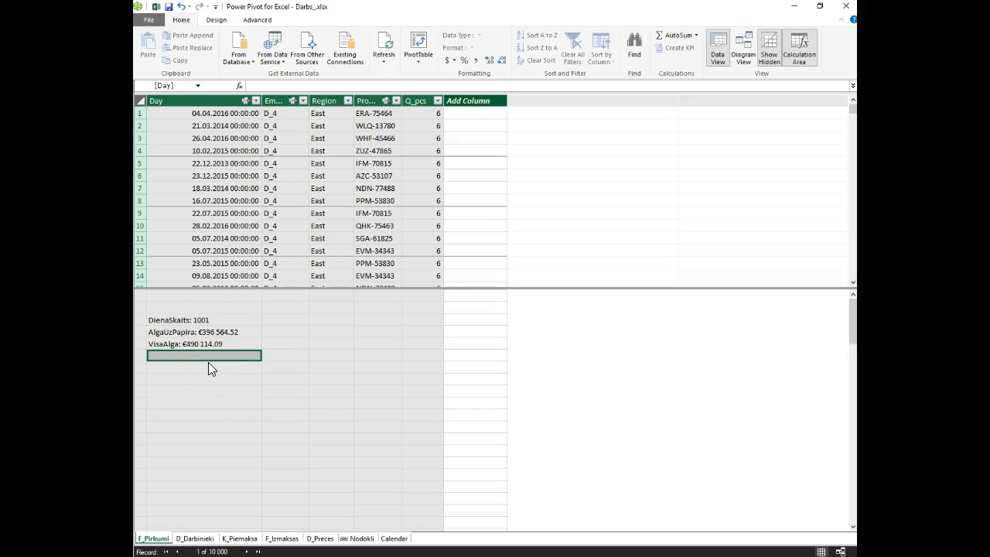
type("Alga")
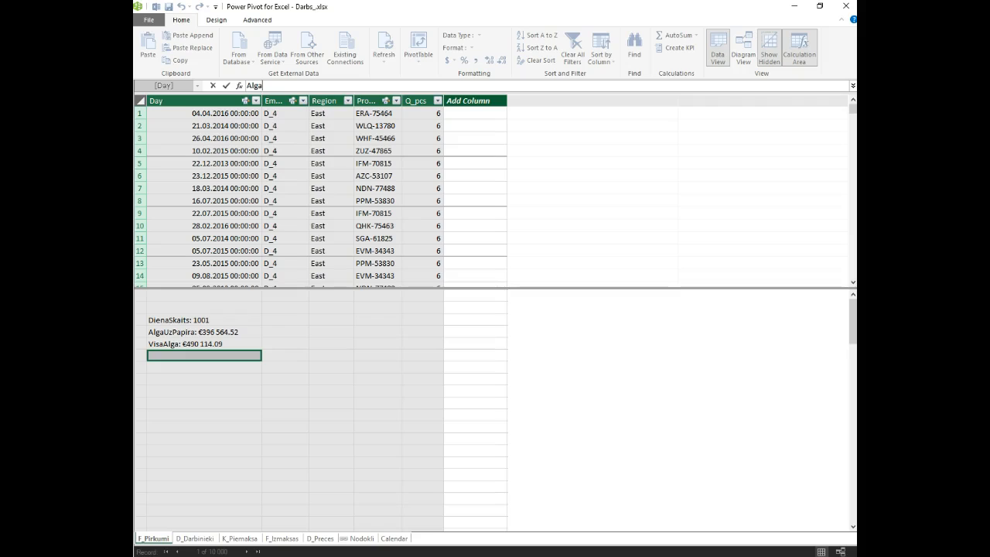
type("UzRokas")
type("=")
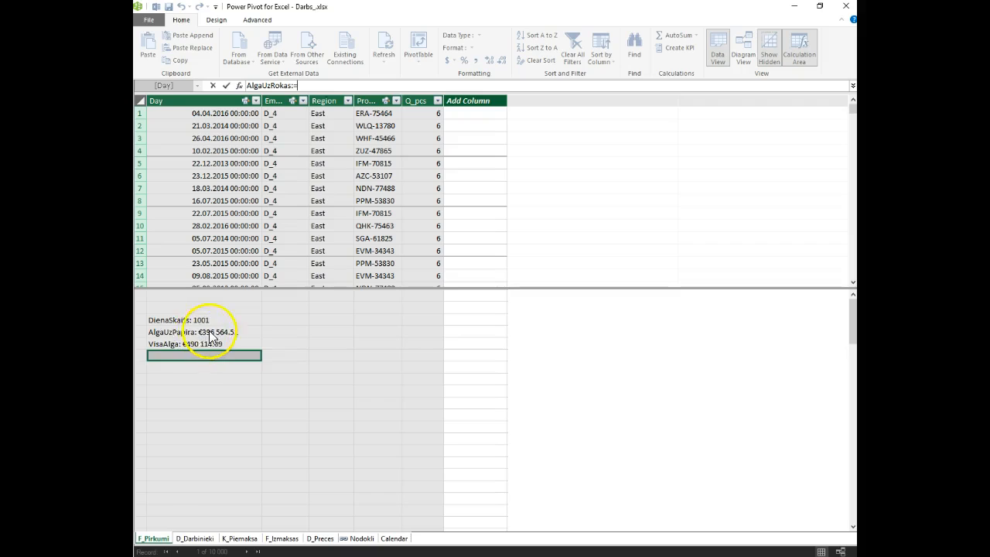
left_click(210, 332)
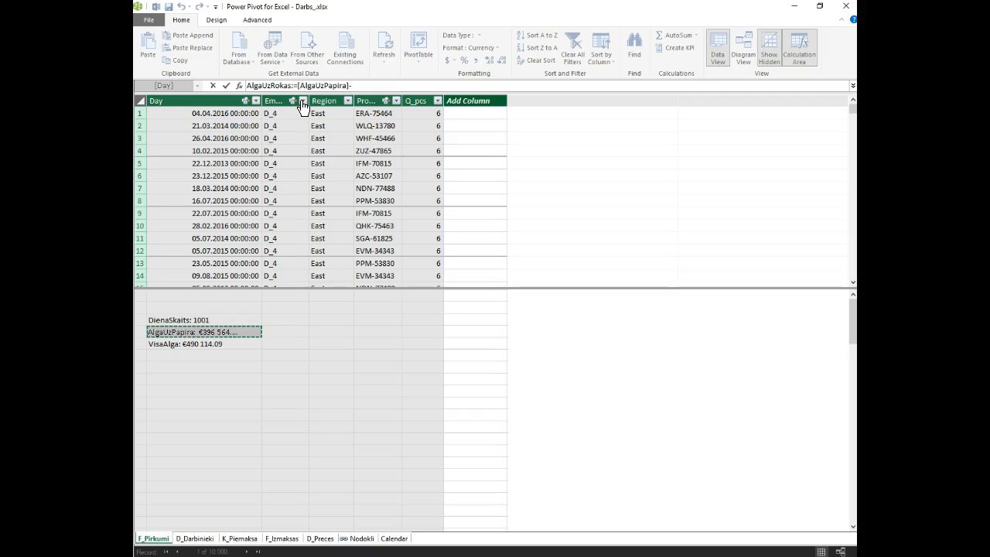
Enlarge the formula bar and try to add a second AlgaUzPapira reference after the minus sign in the AlgaUzRokas formula
left_click(190, 333)
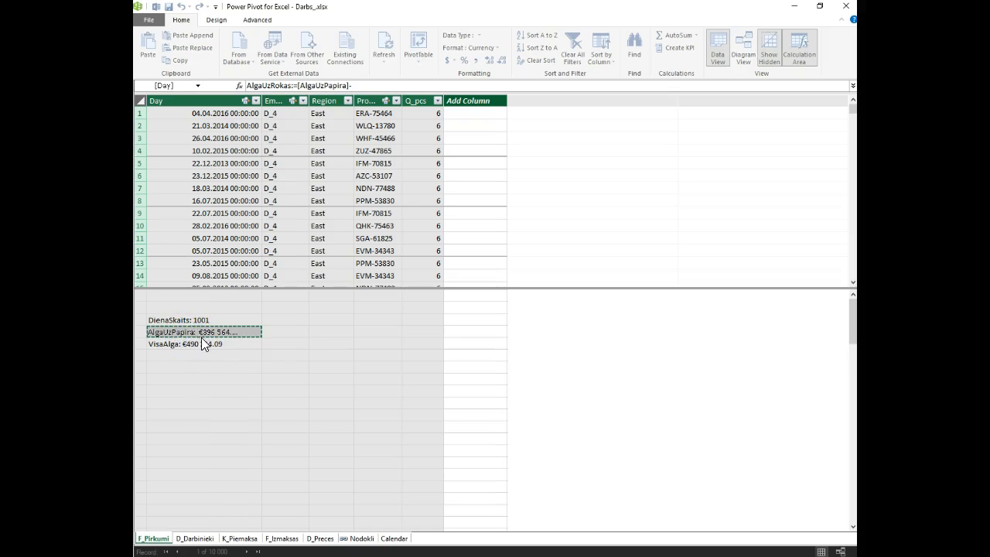
left_click_drag(365, 93, 375, 144)
left_click(358, 90)
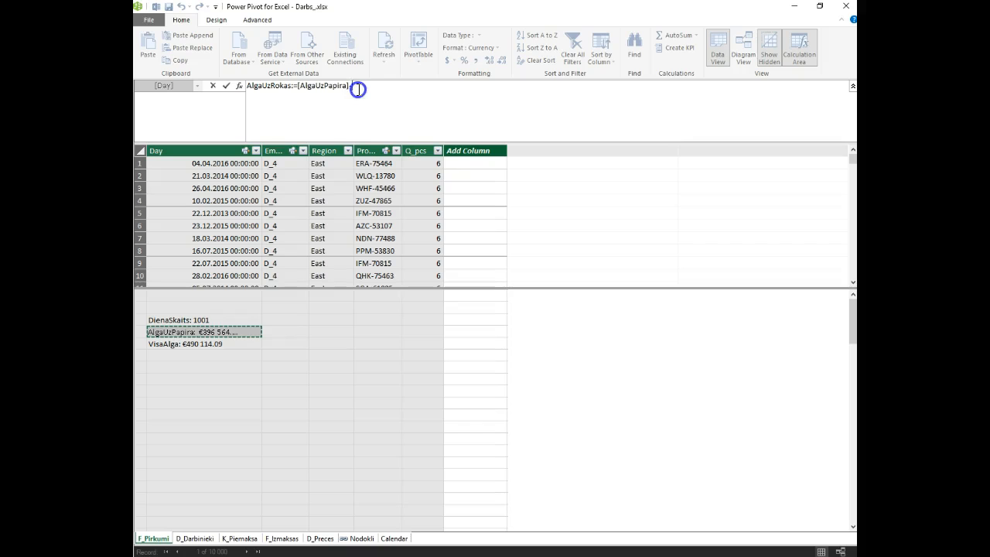
left_click(195, 331)
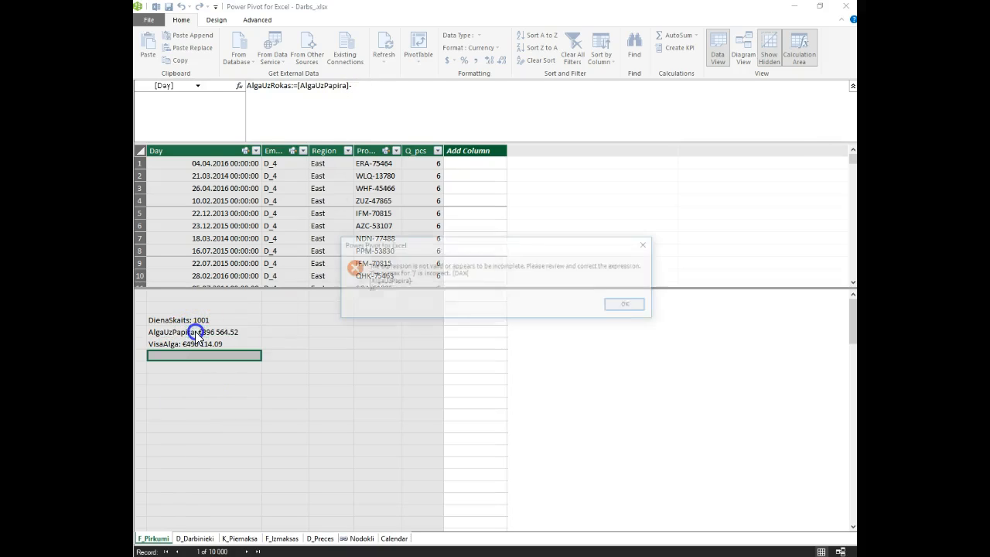
left_click(623, 305)
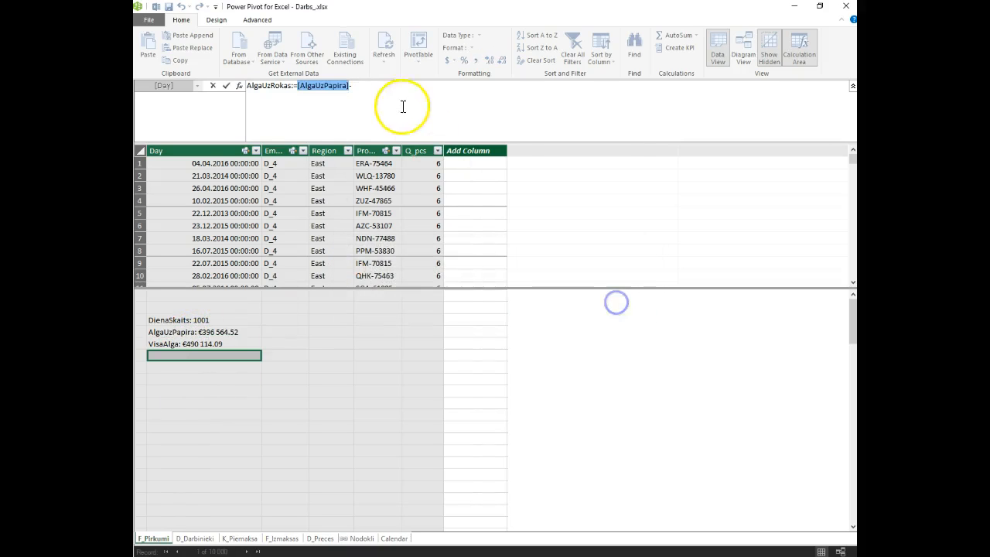
Copy the [AlgaUzPapira] reference, append [AlgaUzPapira]*0.10 after the minus sign in the AlgaUzRokas formula, and commit it
left_click(348, 86)
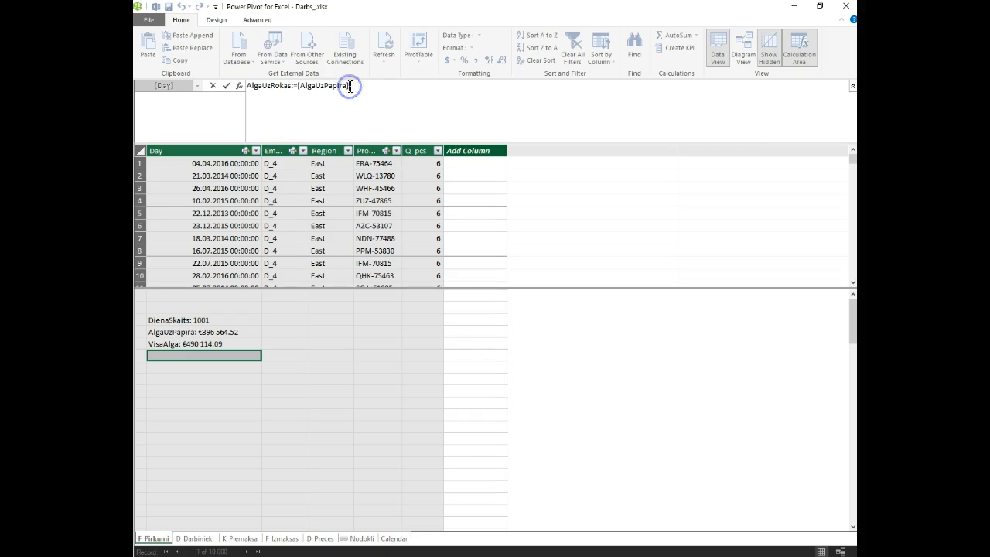
double_click(306, 87)
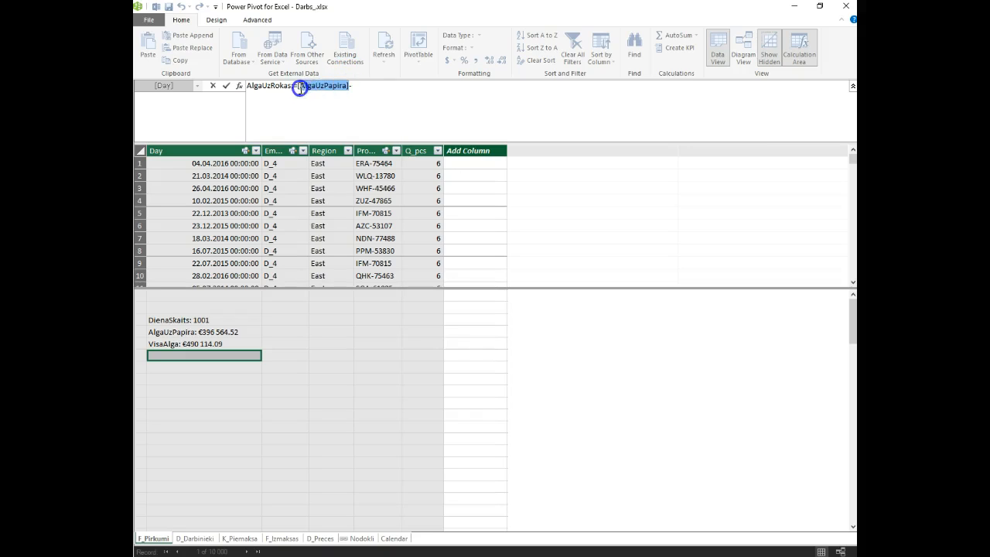
left_click(301, 86)
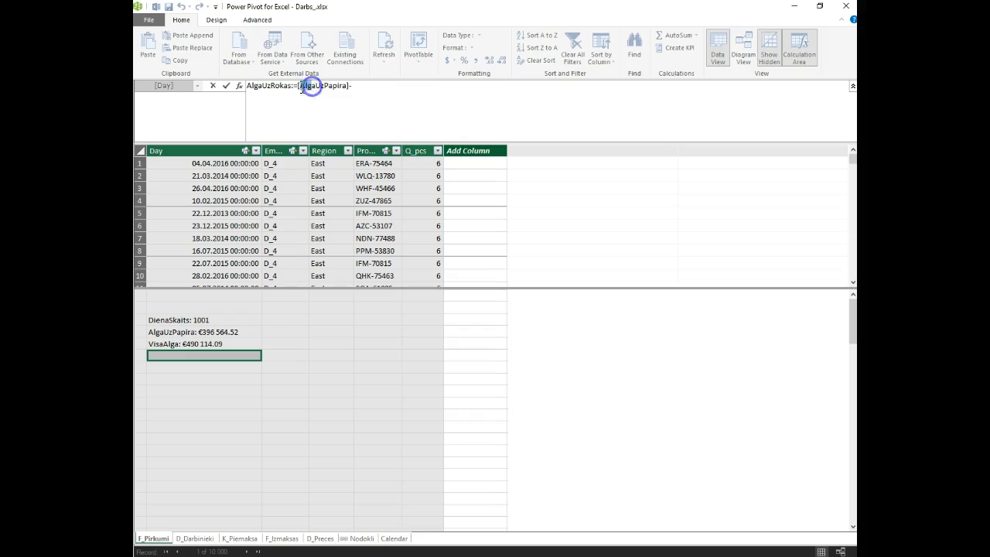
left_click_drag(301, 86, 347, 87)
key("ctrl+c")
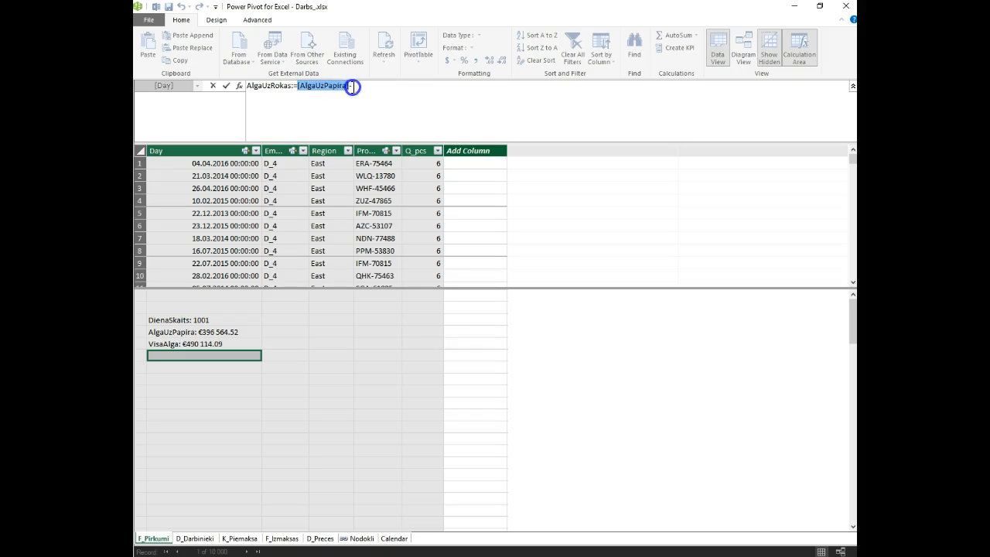
left_click(364, 88)
type("-")
key("ctrl+v")
type("*")
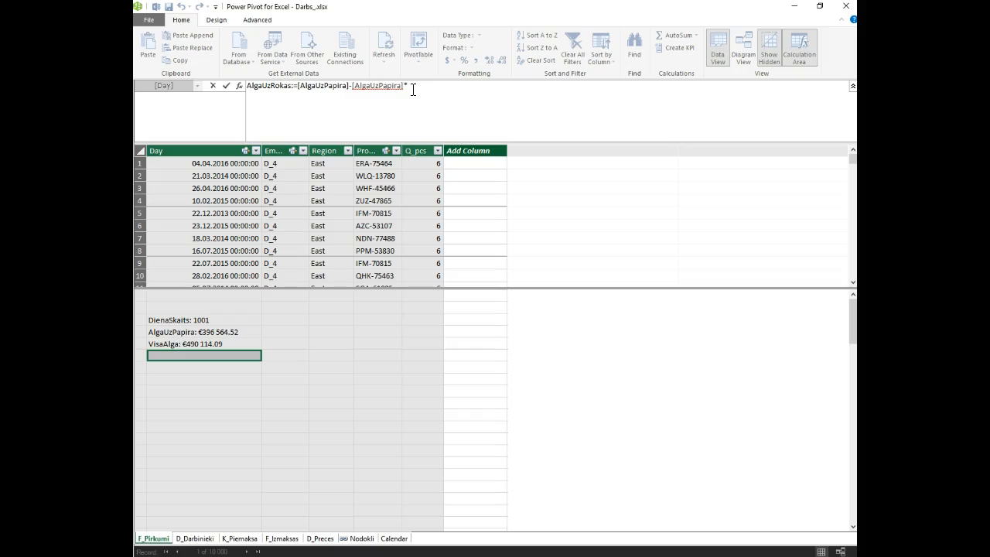
type("0,")
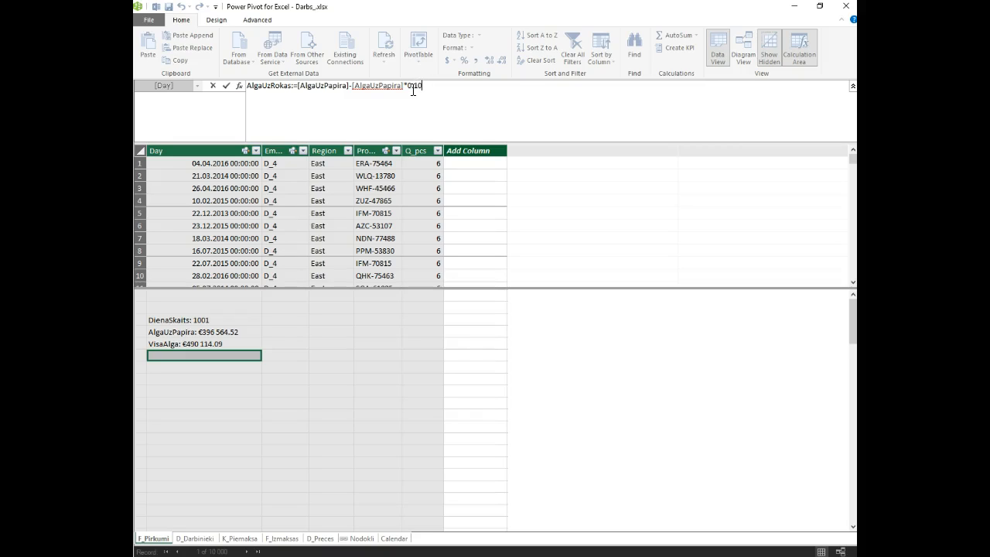
key("Return")
Extend the AlgaUzRokas formula with a second deduction term, -[AlgaUzPapira]*0.10, based on the existing one
left_click(432, 82)
type("-")
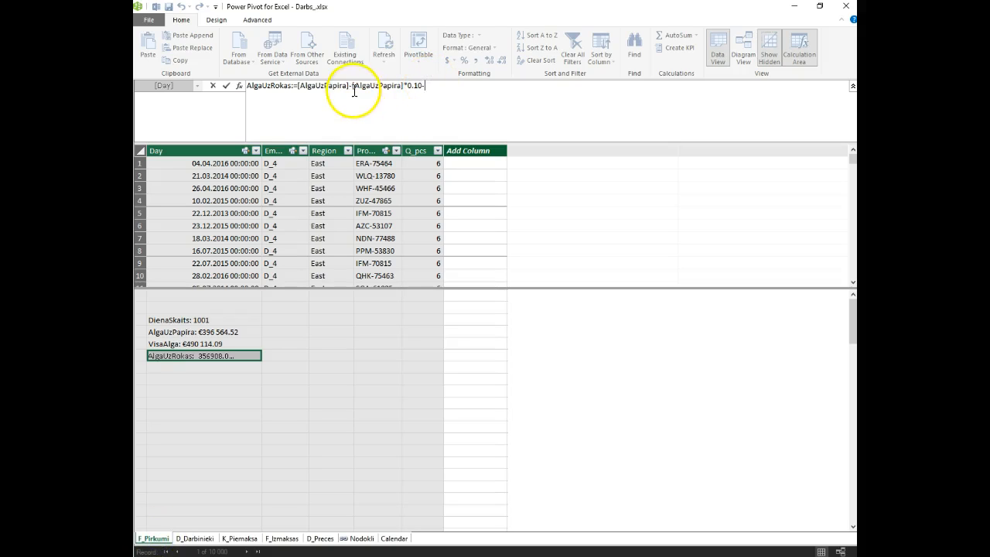
left_click_drag(353, 86, 415, 85)
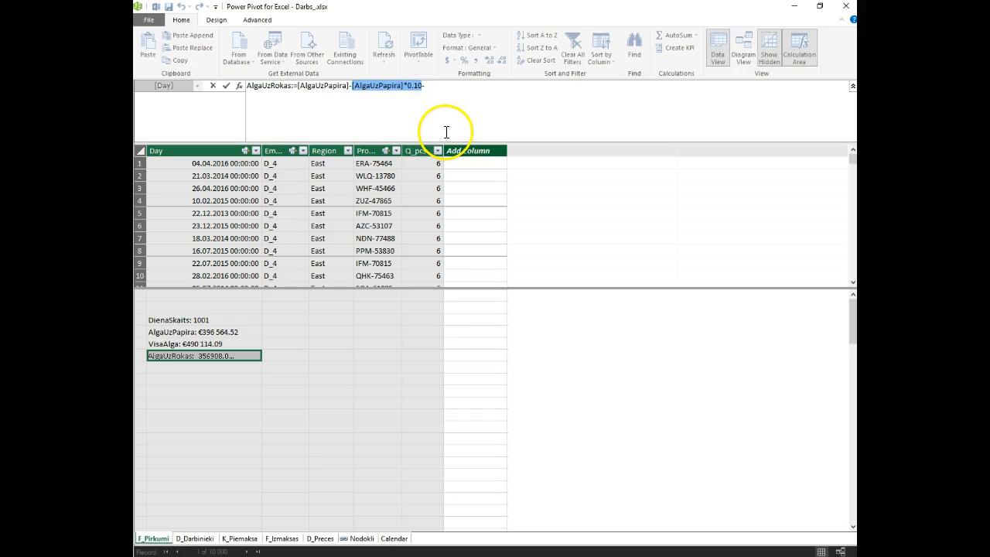
left_click(441, 85)
type("-")
type("[AlgaUzPapira]*0.10")
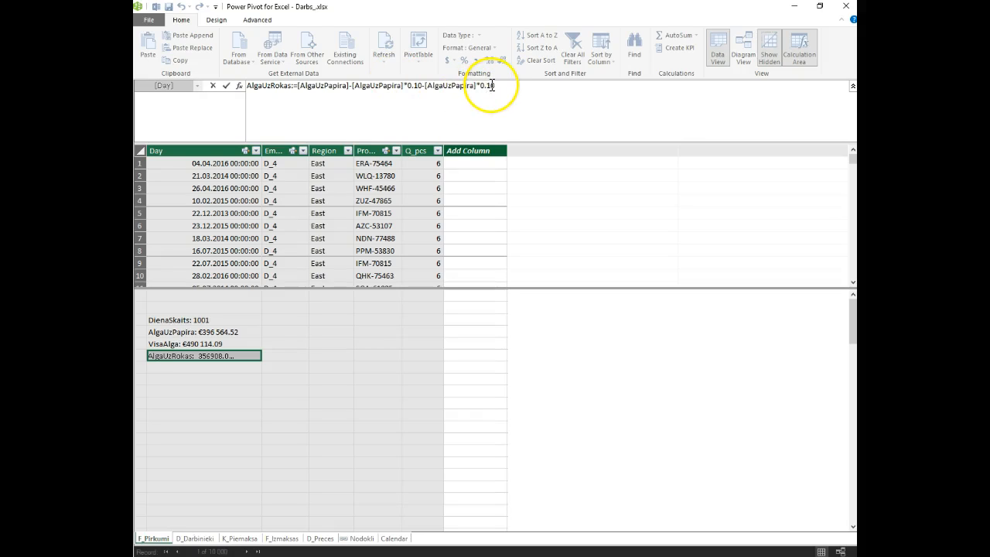
Set the rate in the first deduction term of the AlgaUzRokas formula to 0.105
left_click(420, 85)
type("5")
left_click(500, 86)
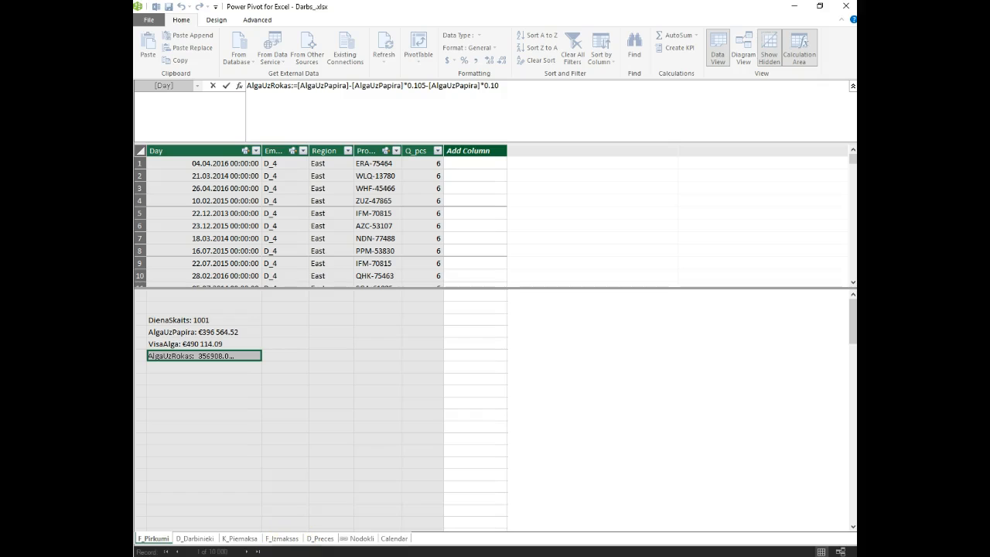
Switch to the Excel workbook, check the Alga "uz rokas" calculation on the Plan sheet, and return to Power Pivot
mouse_move(332, 529)
left_click(240, 512)
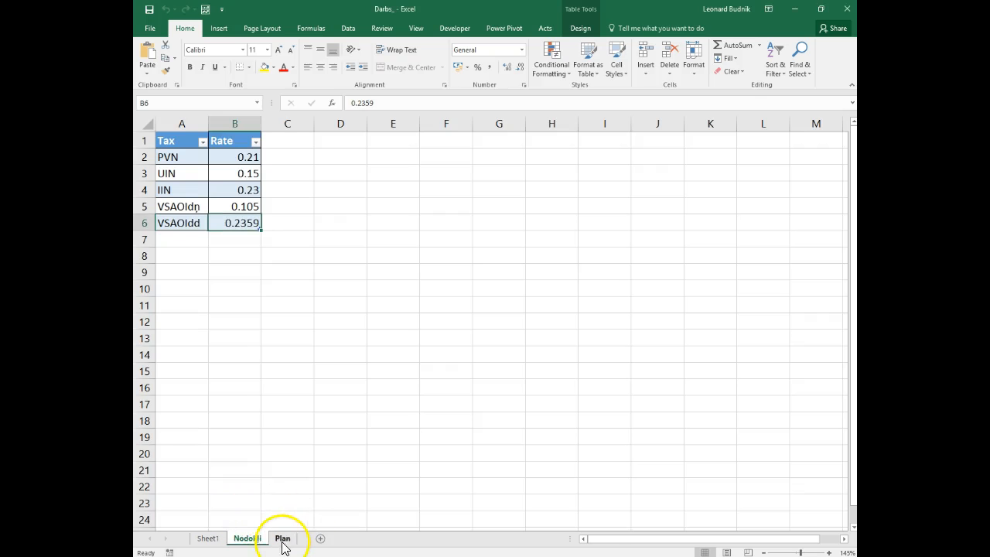
left_click(282, 539)
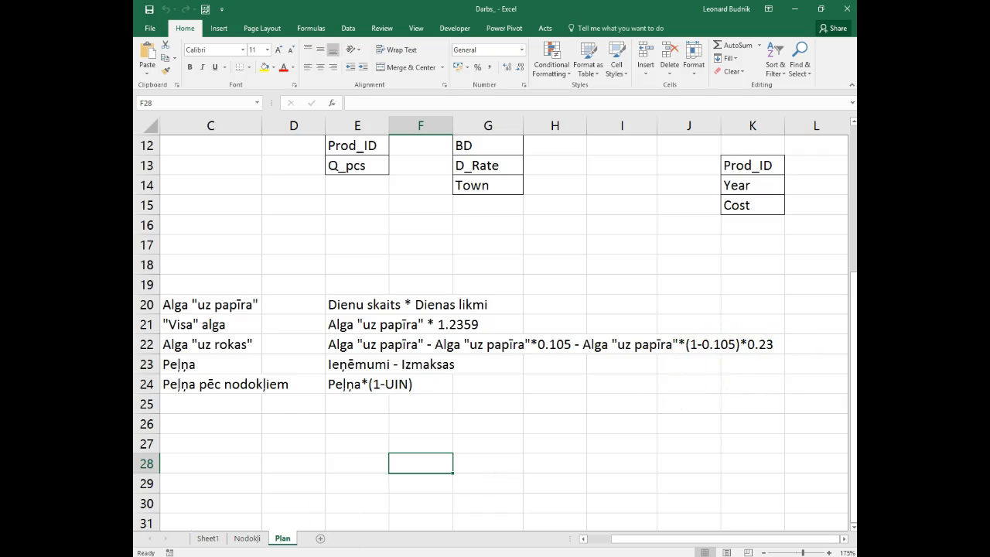
key("alt+Tab")
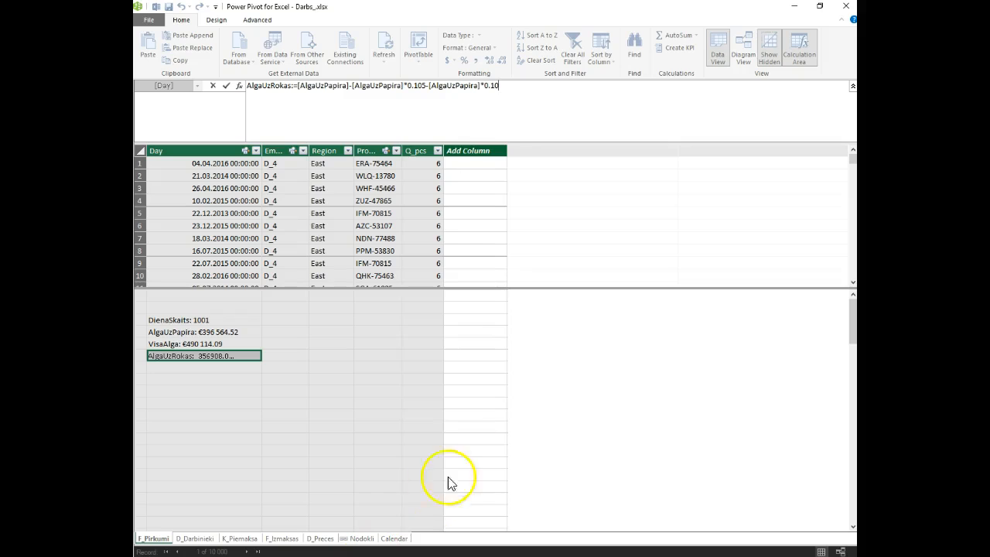
Change the multiplier in the second deduction term of the AlgaUzRokas formula to (1-0.105)*0.23
left_click(500, 86)
type("5")
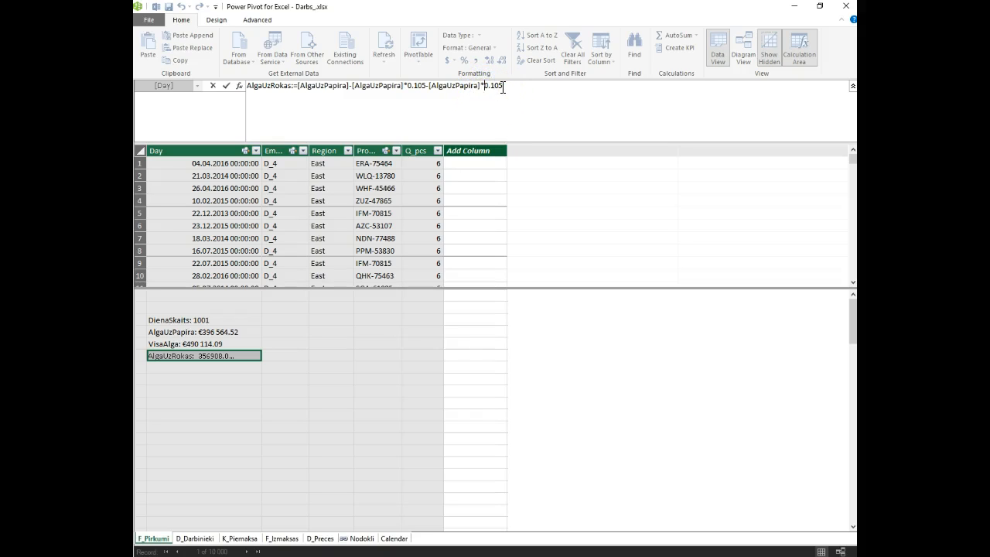
type("1-")
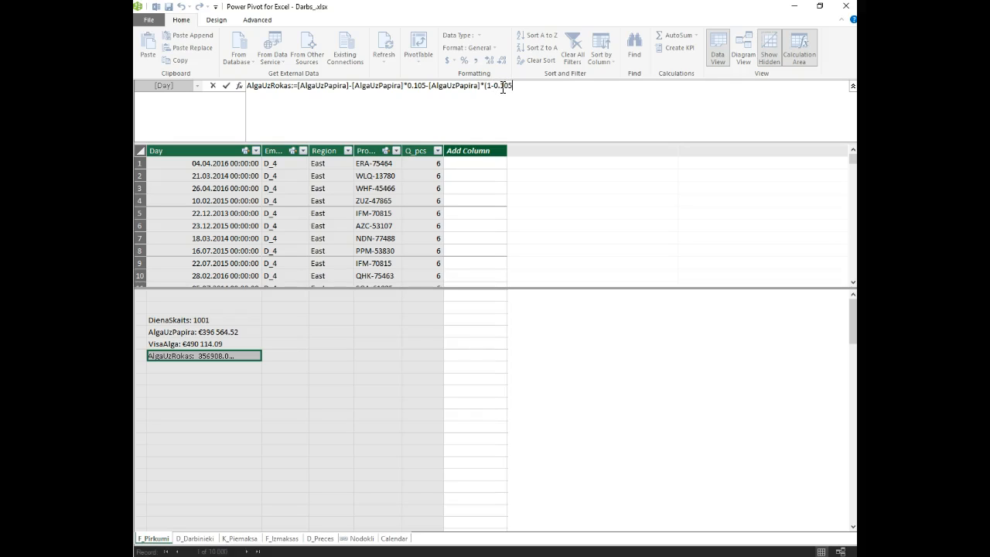
type("*")
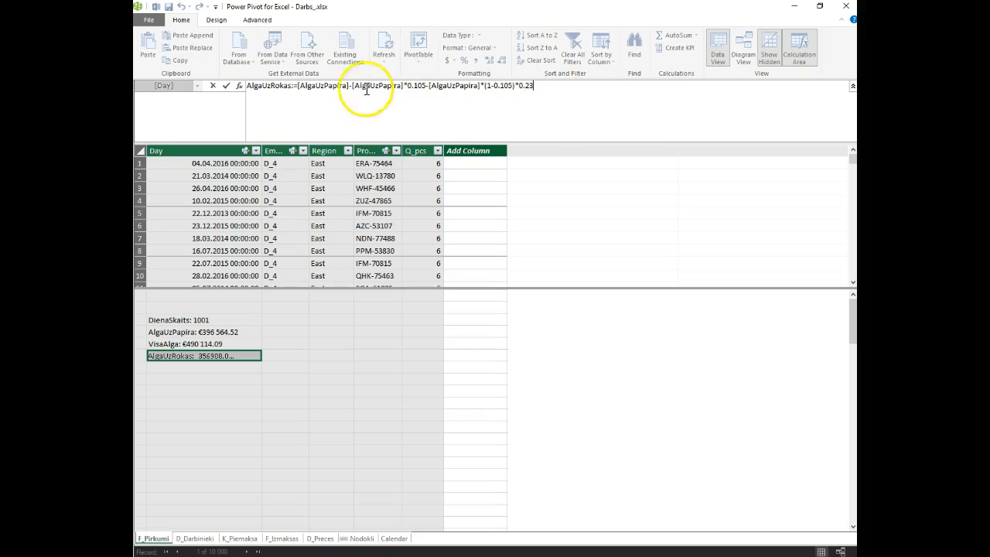
Review the gross pay and both deduction terms of the AlgaUzRokas formula, and commit it
left_click_drag(297, 86, 324, 86)
left_click_drag(426, 87, 351, 87)
left_click_drag(430, 87, 551, 86)
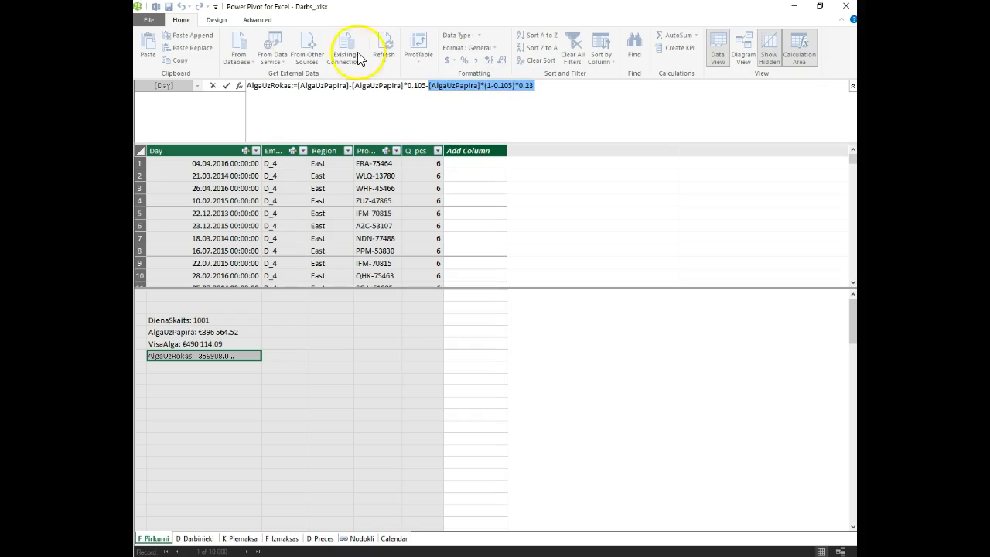
left_click_drag(428, 87, 515, 86)
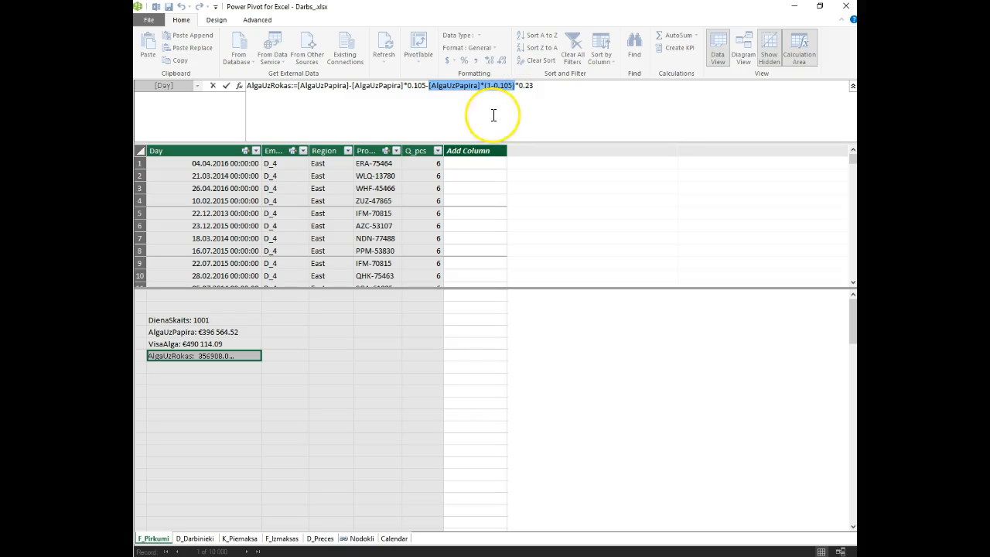
key("Return")
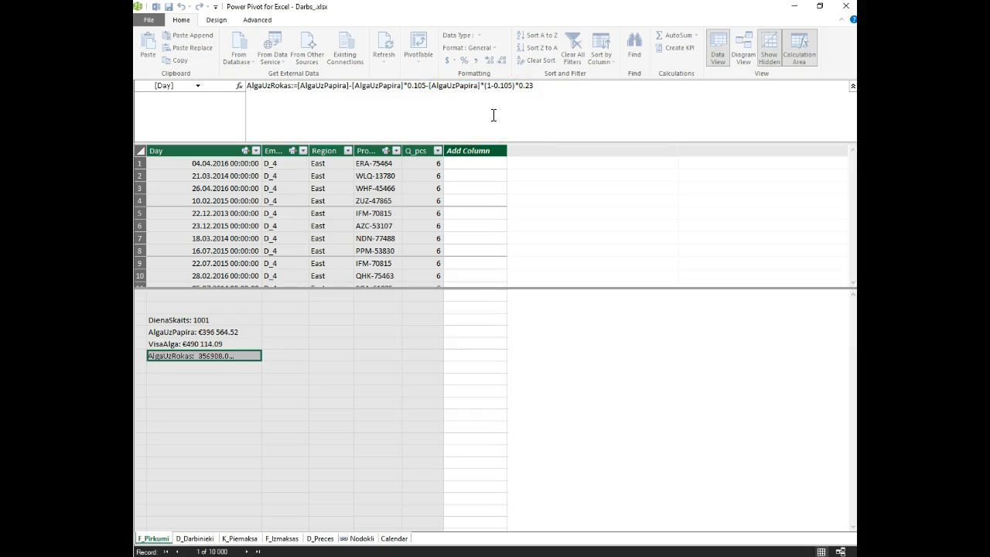
Format the AlgaUzRokas measure as currency with the € Latvian (Latvia) format
left_click(220, 357)
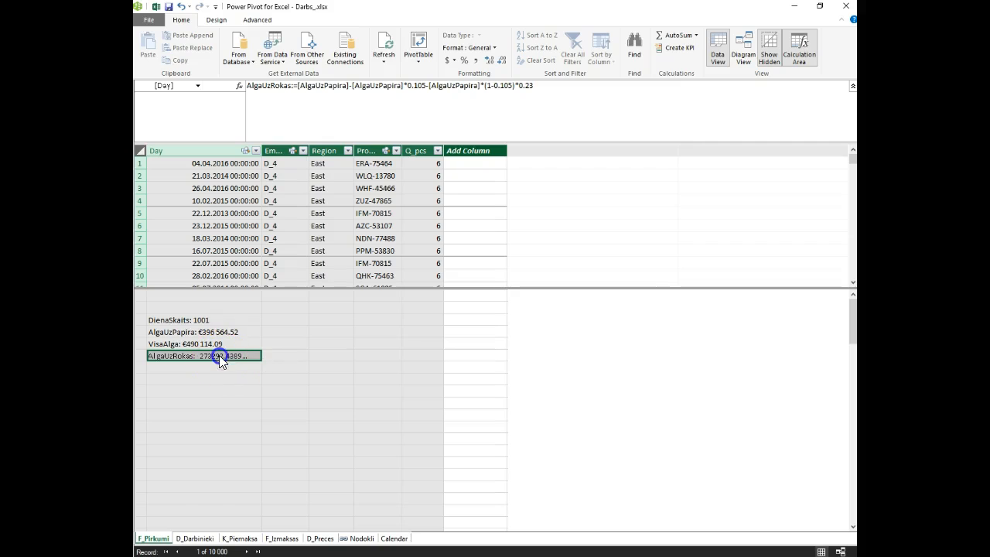
left_click(451, 60)
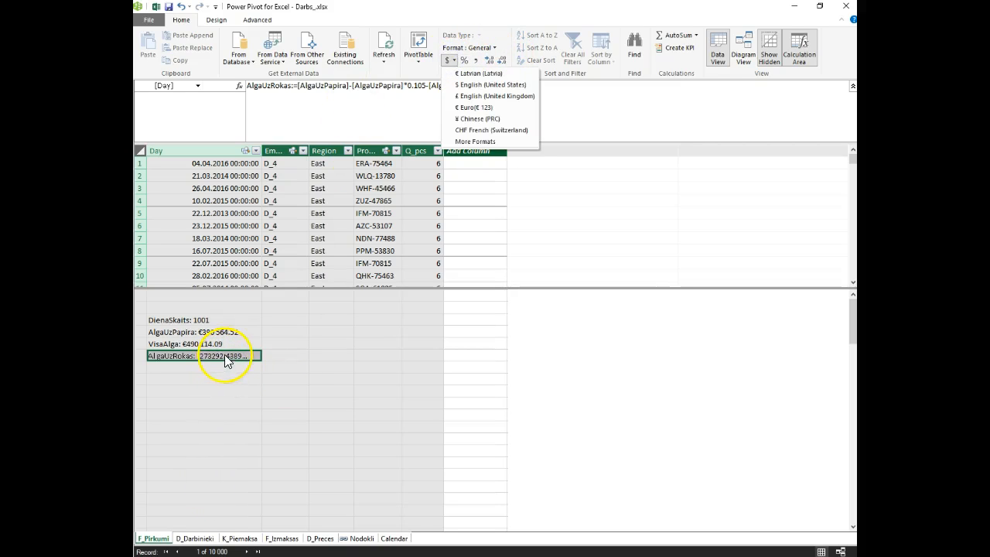
left_click(472, 73)
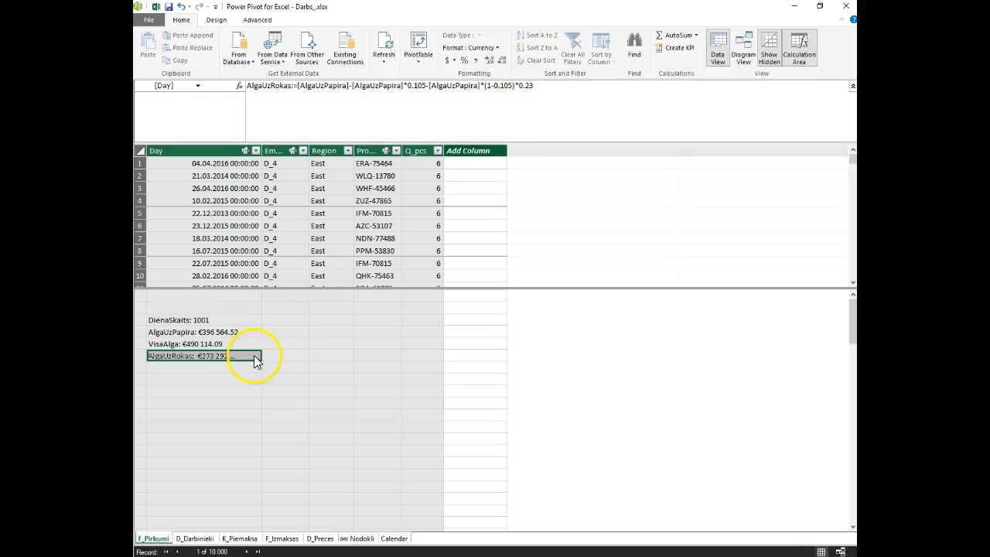
Switch to Excel's Sheet1 and add the AlgaUzRokas measure from F_Pirkumi to the PivotTable values
key("alt+Tab")
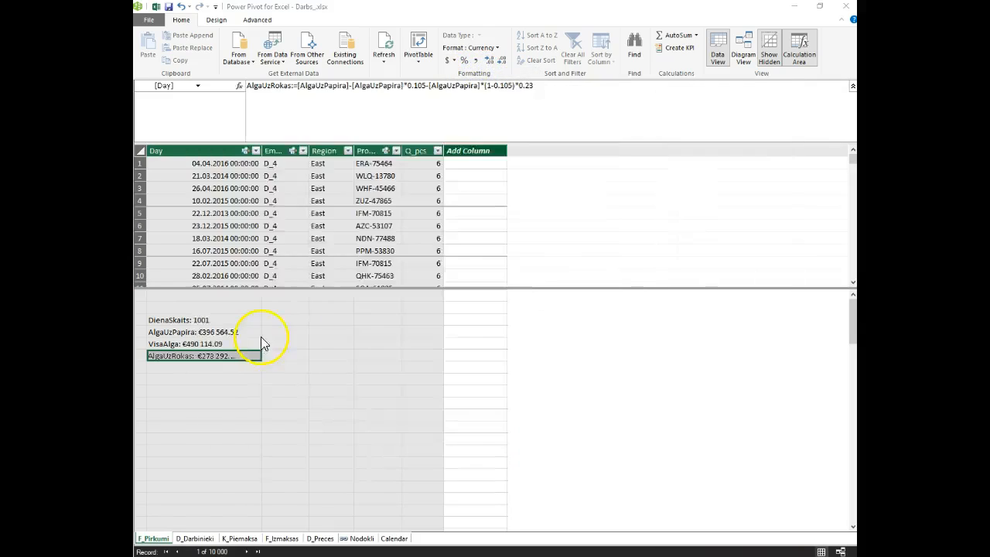
left_click(209, 540)
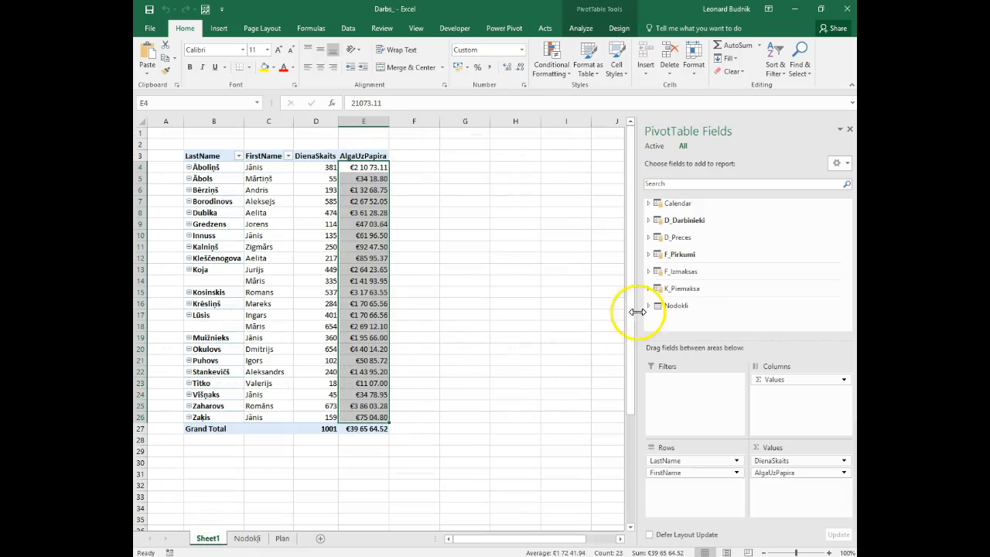
left_click(649, 255)
left_click_drag(718, 265, 795, 483)
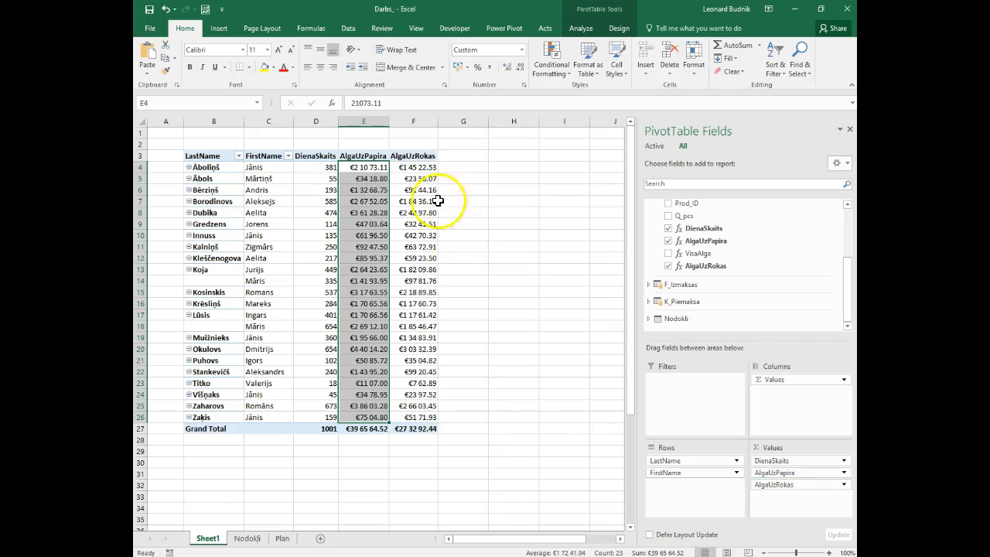
Compare the AlgaUzPapira and AlgaUzRokas columns in the PivotTable, and return to Power Pivot
left_click_drag(364, 167, 364, 449)
left_click_drag(417, 169, 418, 426)
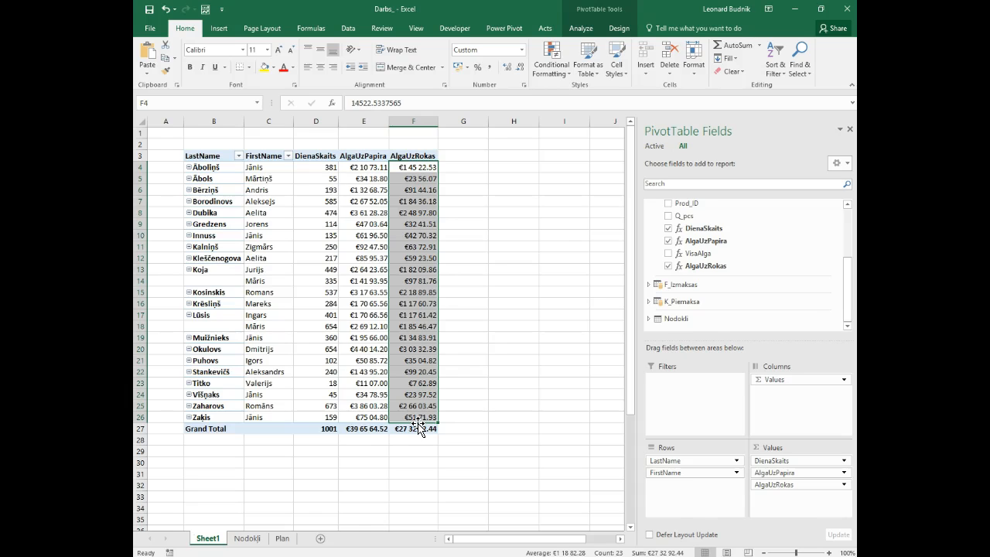
left_click(332, 552)
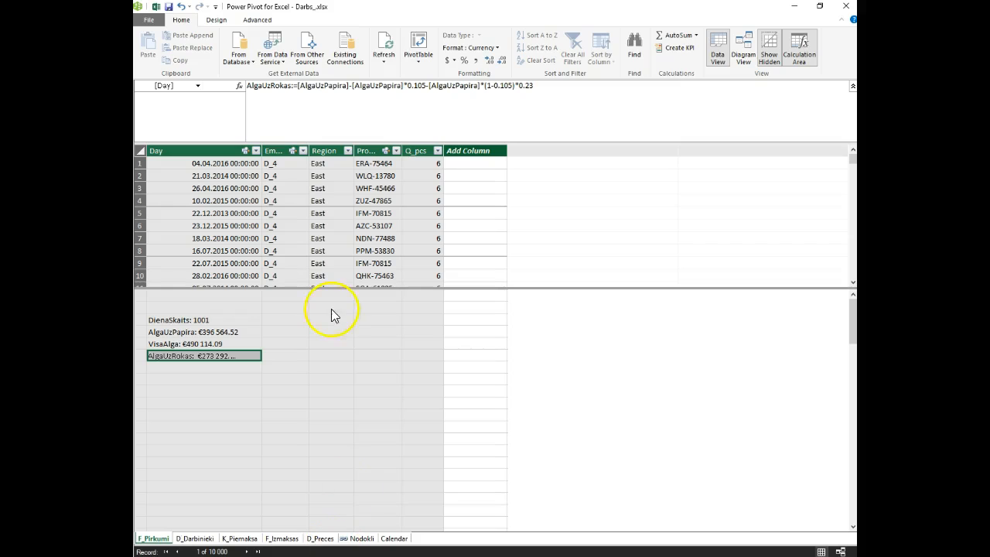
left_click(415, 86)
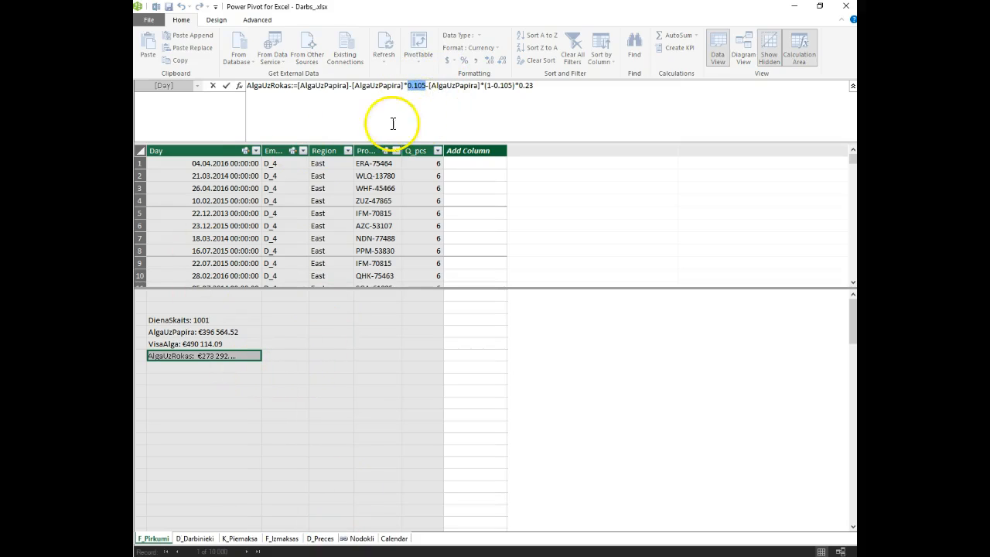
left_click(207, 344)
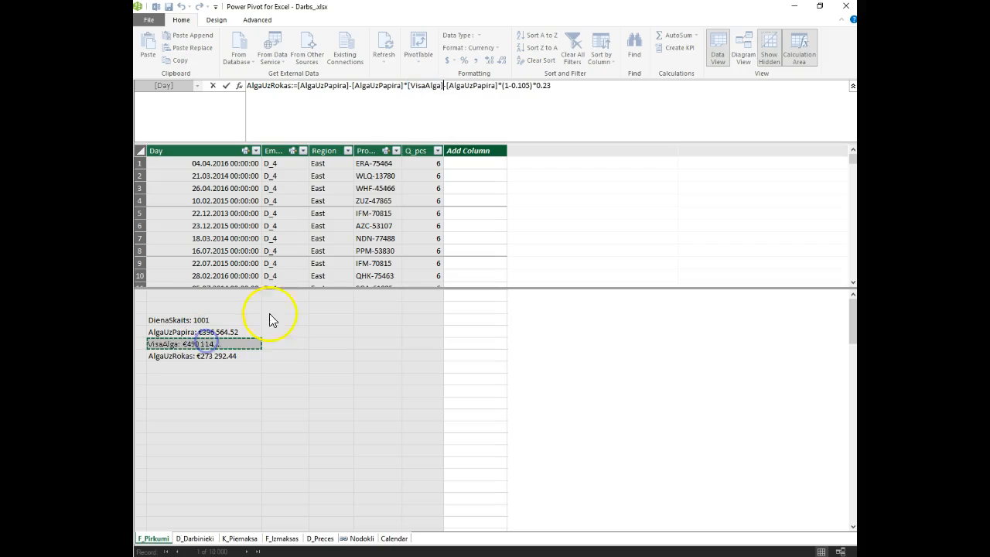
key("Return")
Copy the complete CALCULATE expression for the VSAOIdd rate from the VisaAlga formula, leaving that measure's formula unedited
left_click(224, 344)
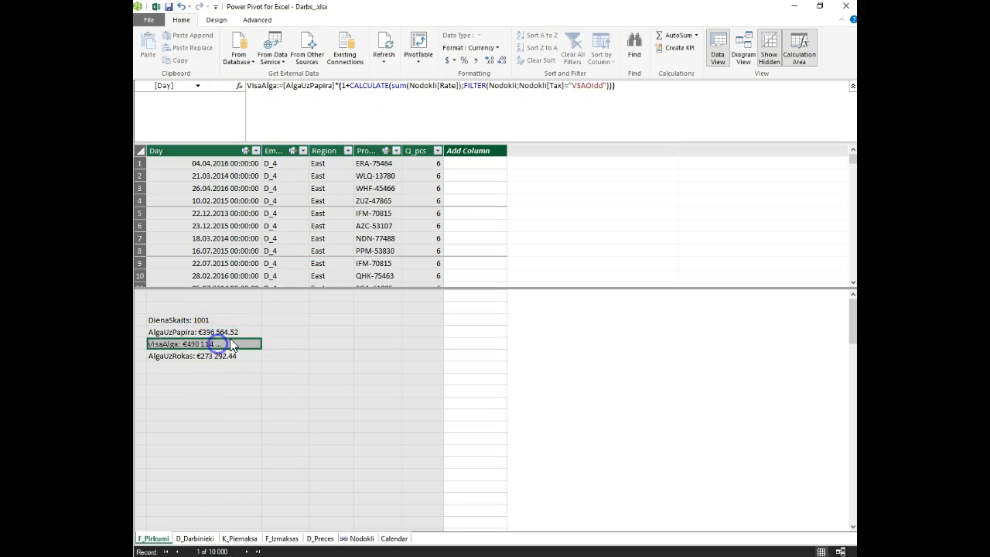
left_click_drag(349, 85, 619, 86)
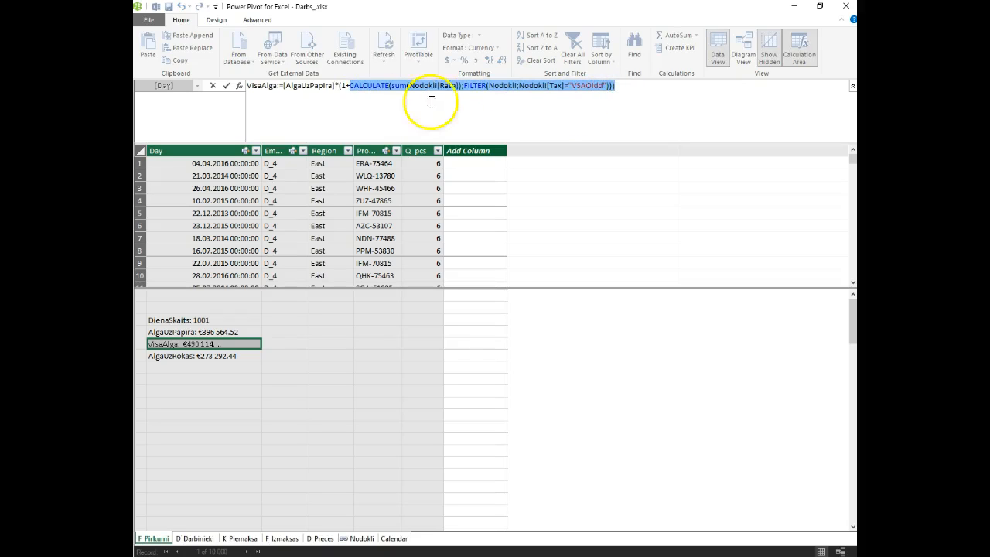
left_click_drag(350, 86, 613, 89)
key("ctrl+c")
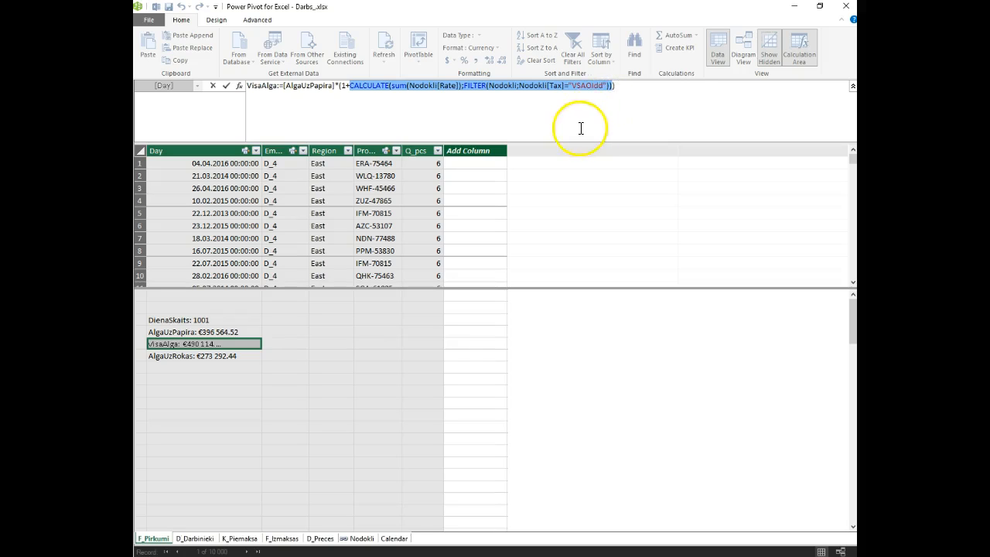
key("Escape")
Replace the first 0.105 in the AlgaUzRokas formula with the copied CALCULATE expression
left_click(219, 356)
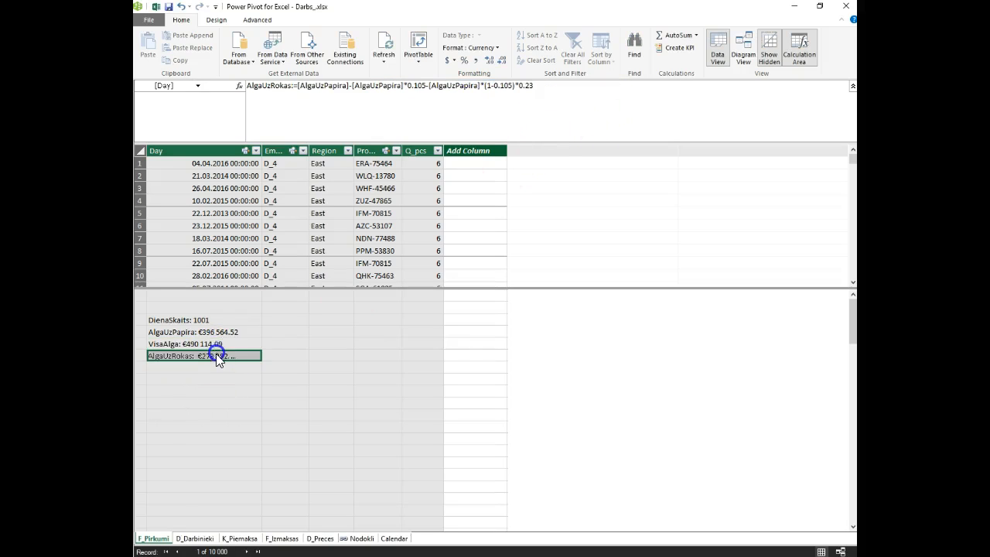
left_click(420, 86)
left_click_drag(408, 86, 407, 86)
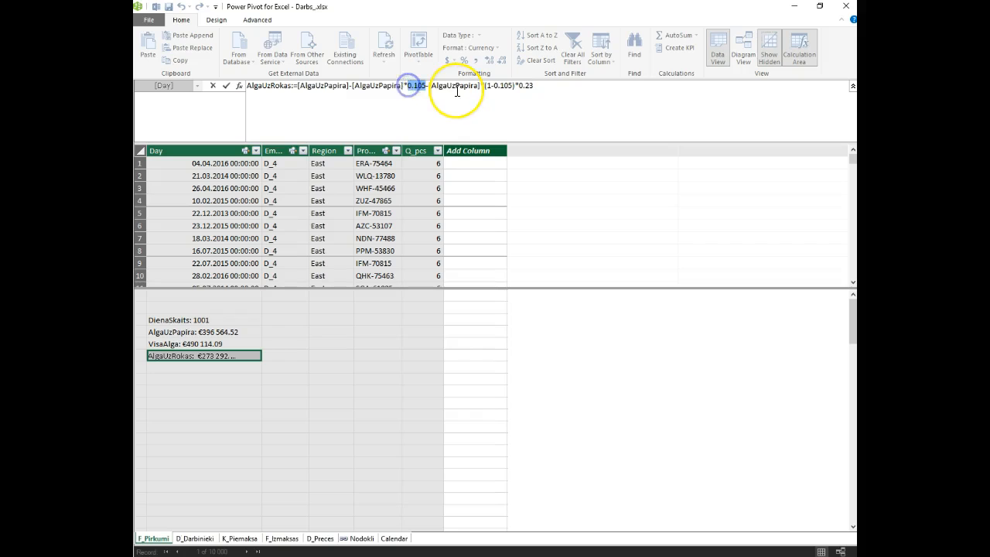
key("ctrl+v")
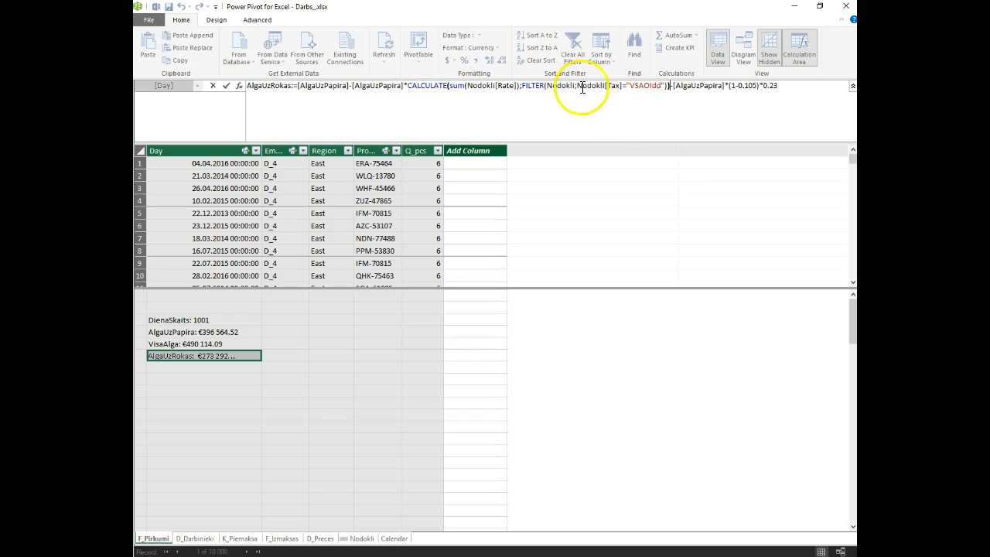
Change the first rate lookup in the AlgaUzRokas formula to VSAOIdņ, and replace the remaining 0.105 with the same CALCULATE expression for VSAOIdņ
left_click(664, 85)
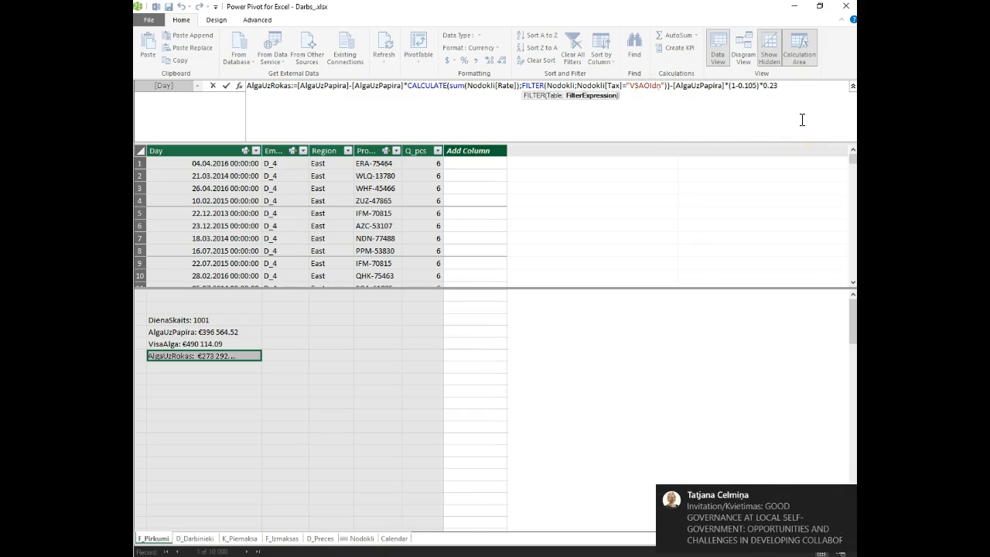
left_click(845, 492)
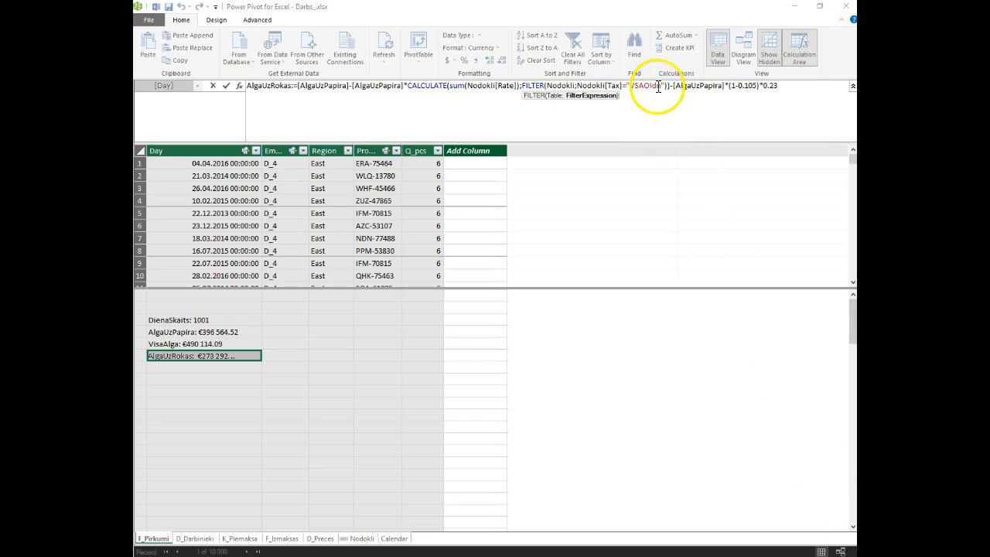
left_click(753, 87)
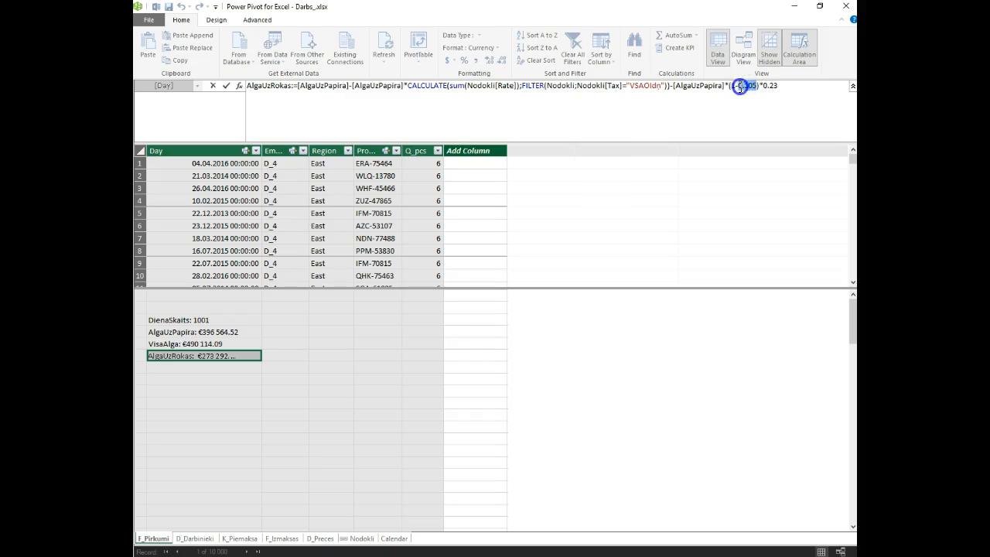
type("CALCULATE(sum(Nodokli[Rate]);FILTER(Nodokli;Nodokli[Tax]=\"VSAOIdn\"))")
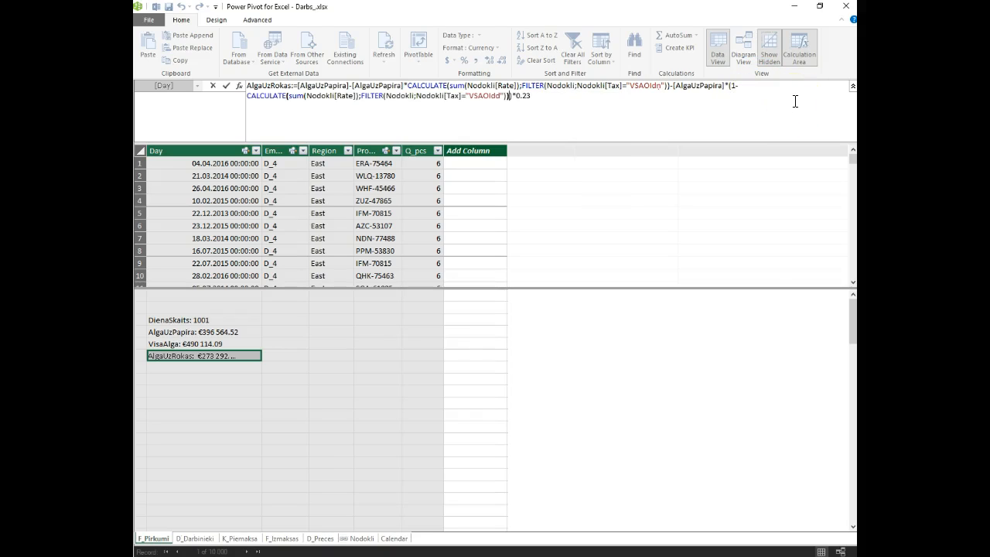
left_click_drag(501, 95, 496, 96)
type("ņ")
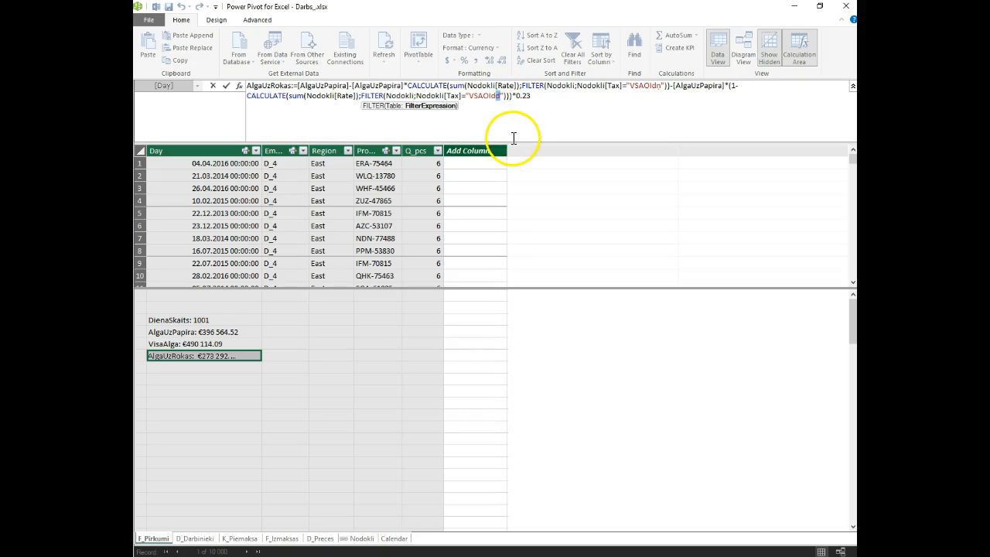
Replace 0.23 in the AlgaUzRokas formula with the copied CALCULATE expression, set its tax filter to "IIN", and commit the formula
left_click(526, 96)
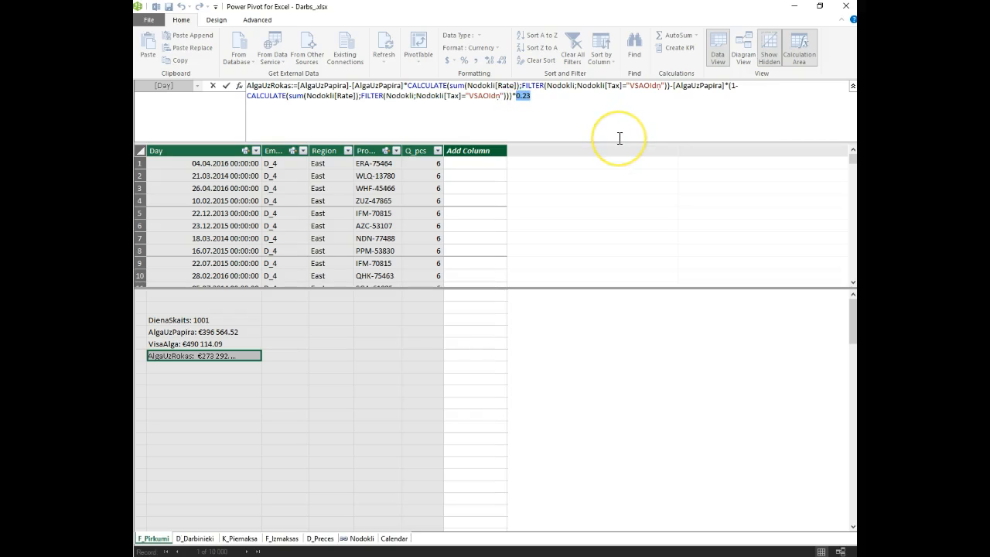
key("ctrl+v")
left_click_drag(771, 95, 755, 95)
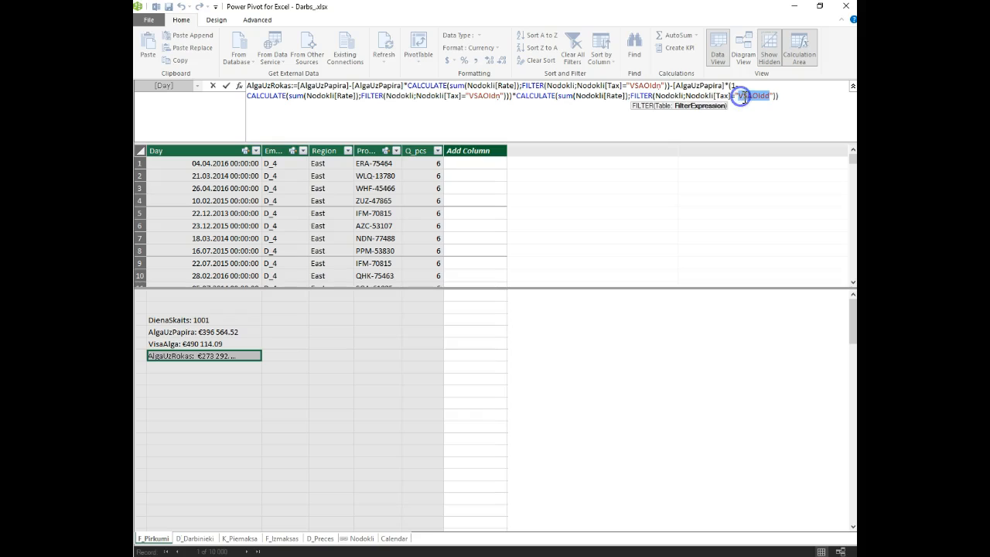
type("U")
key("BackSpace")
type("IIN")
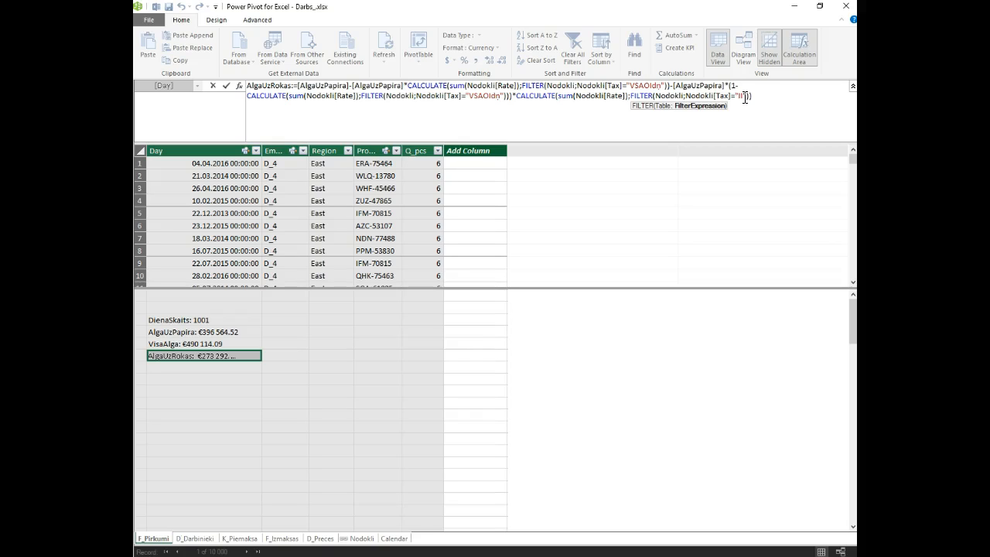
left_click(759, 95)
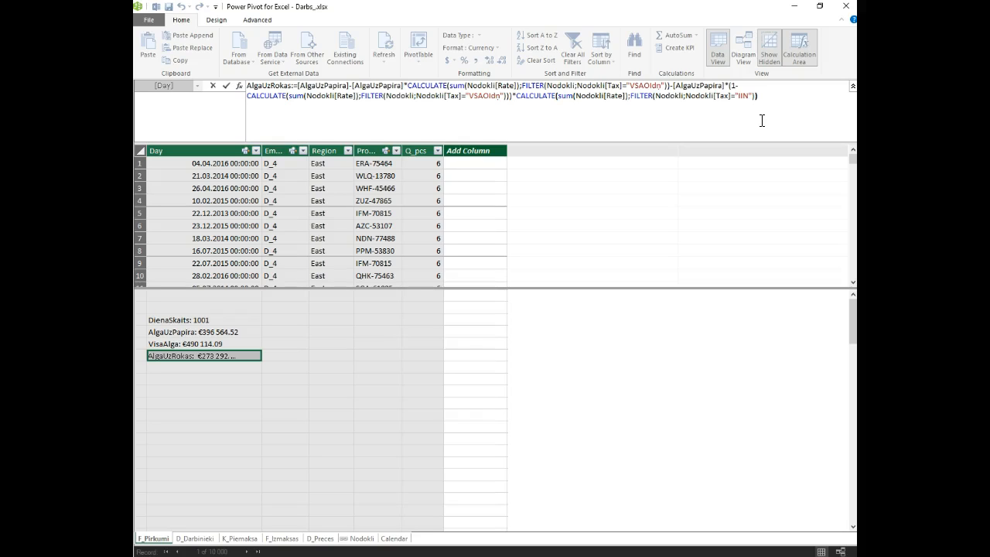
key("Return")
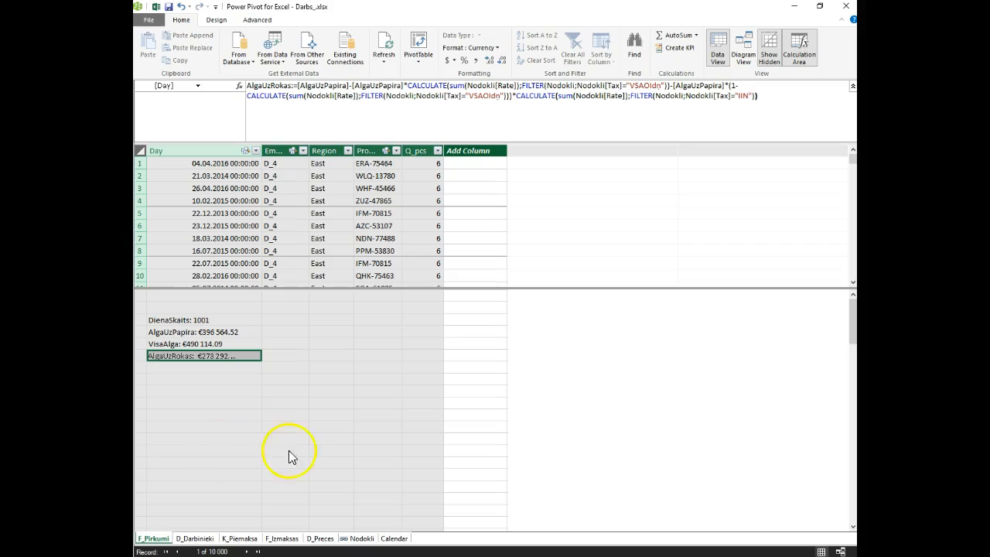
Start a measure named Ieņēmumi two rows below AlgaUzRokas, using SUMX over the F_Pirkumi table
left_click(208, 379)
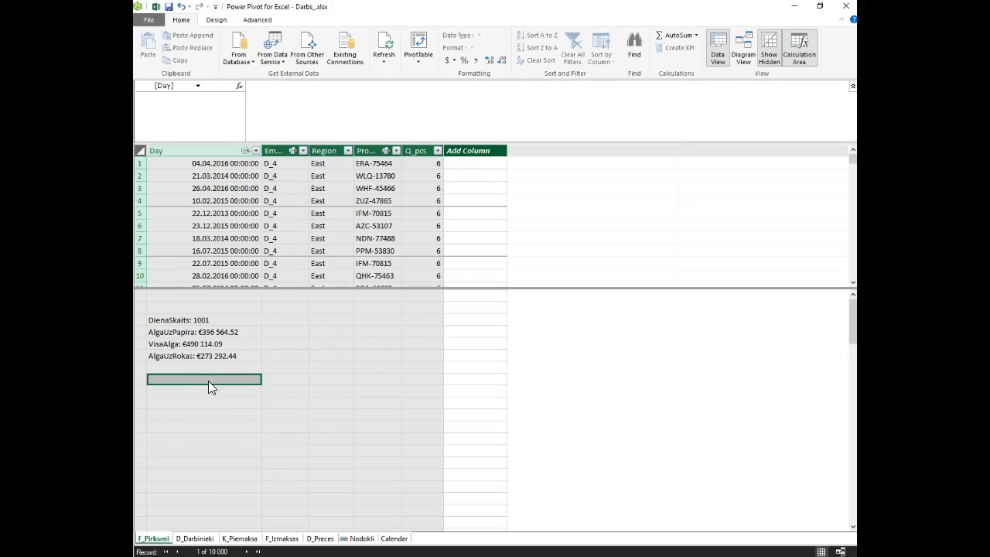
type("lenē")
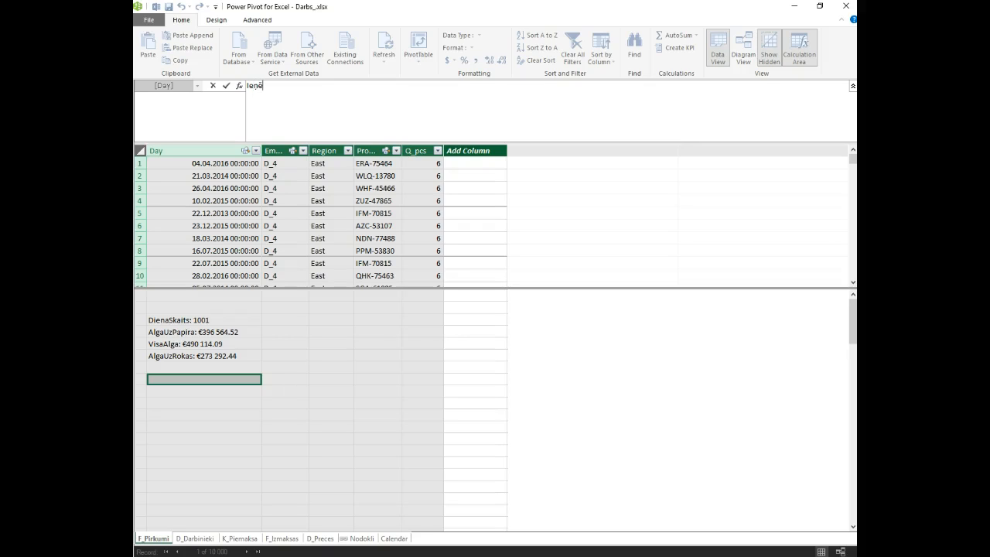
type("mumi:=")
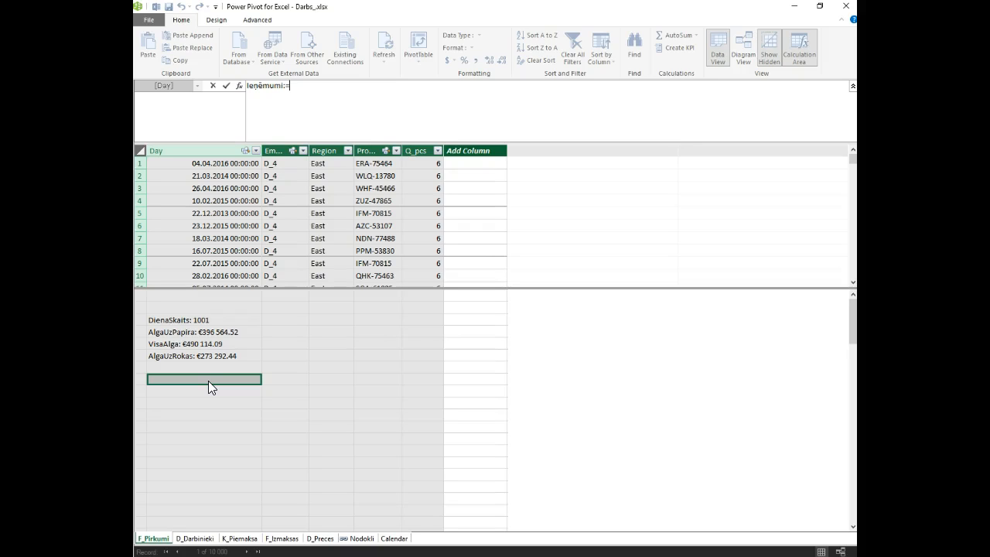
type("SUMX(")
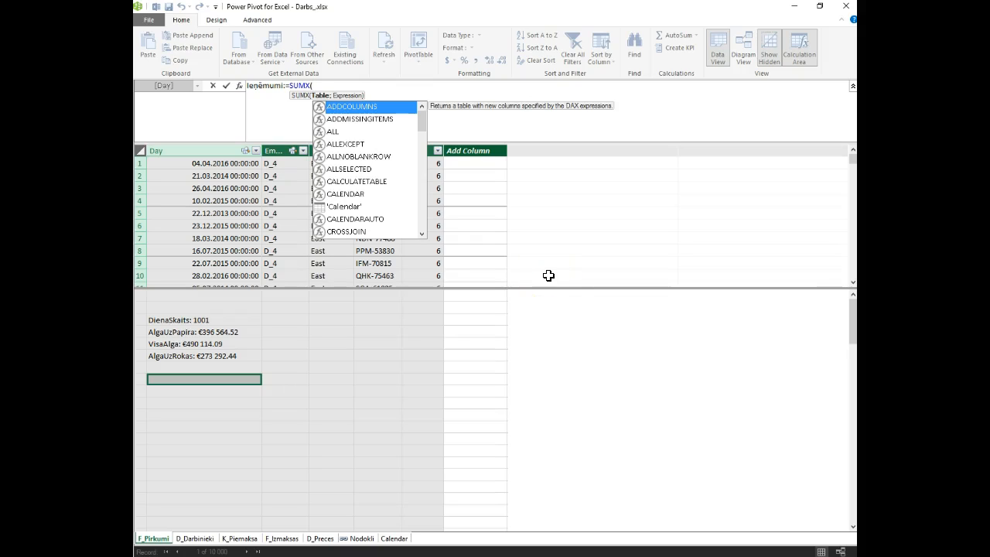
type("f_p")
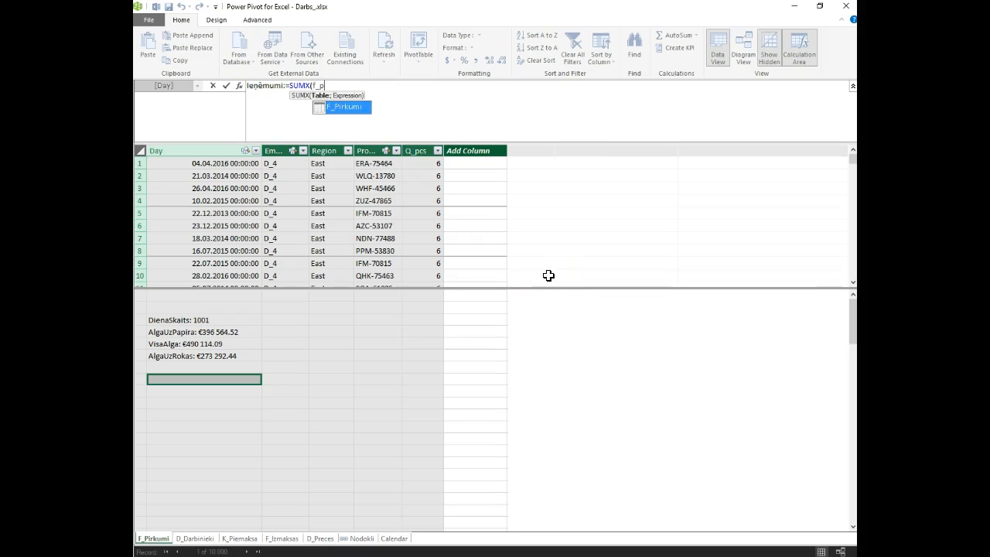
key("Tab")
type(";")
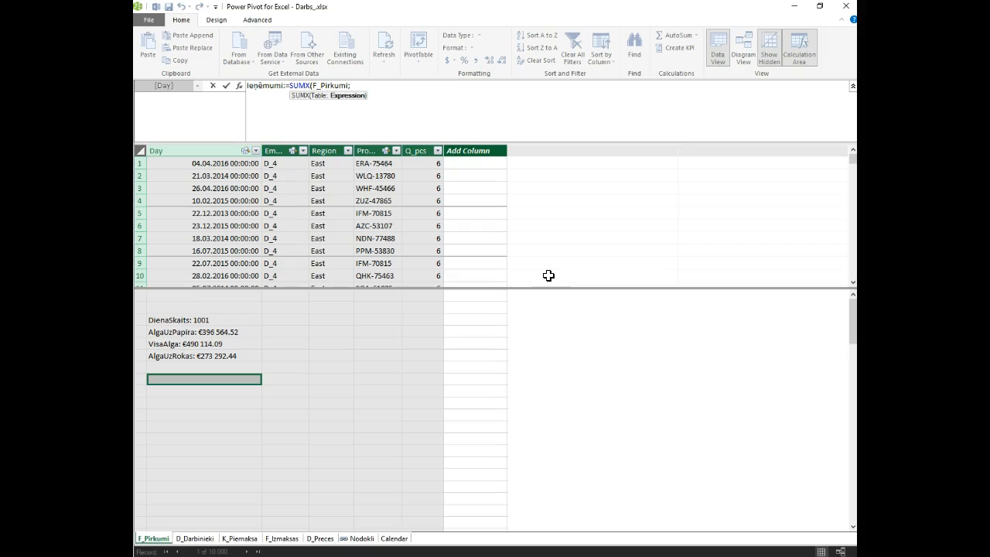
Complete the SUMX expression as [Q_pcs]*RELATED(D_Preces[Price_per_pcs]) and try to commit the Ieņēmumi measure
key("Down")
key("Down")
key("Down")
key("Down")
key("Down")
key("Down")
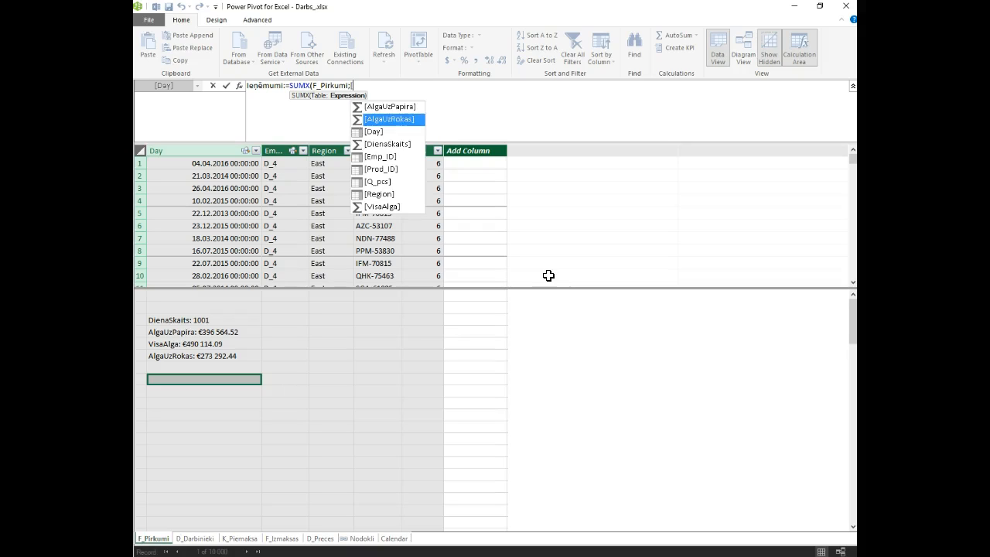
key("Tab")
type("*")
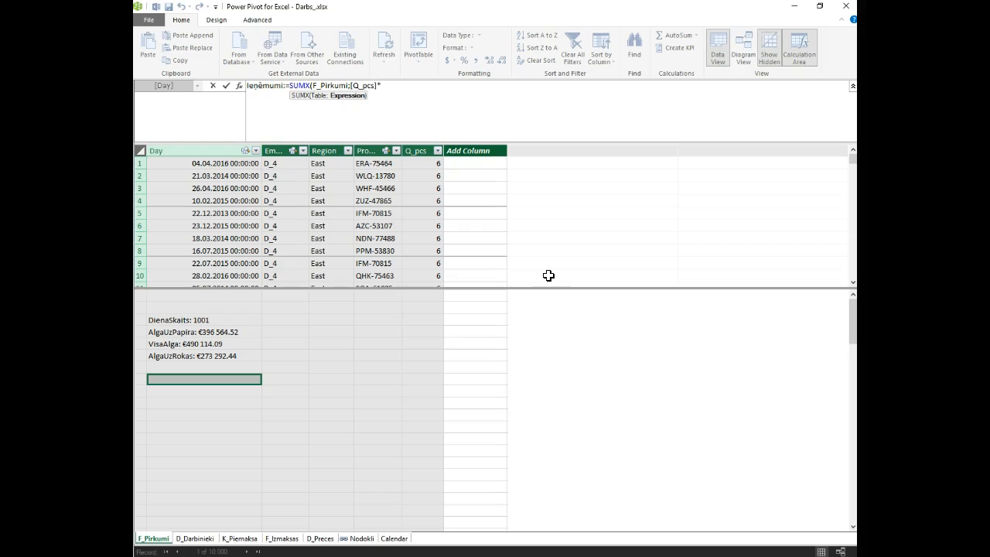
type("rela")
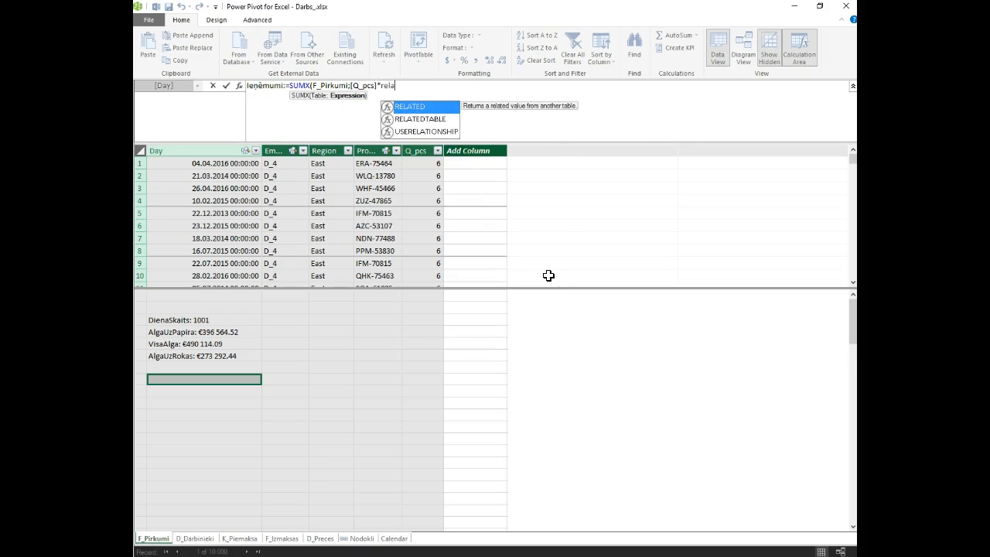
key("Tab")
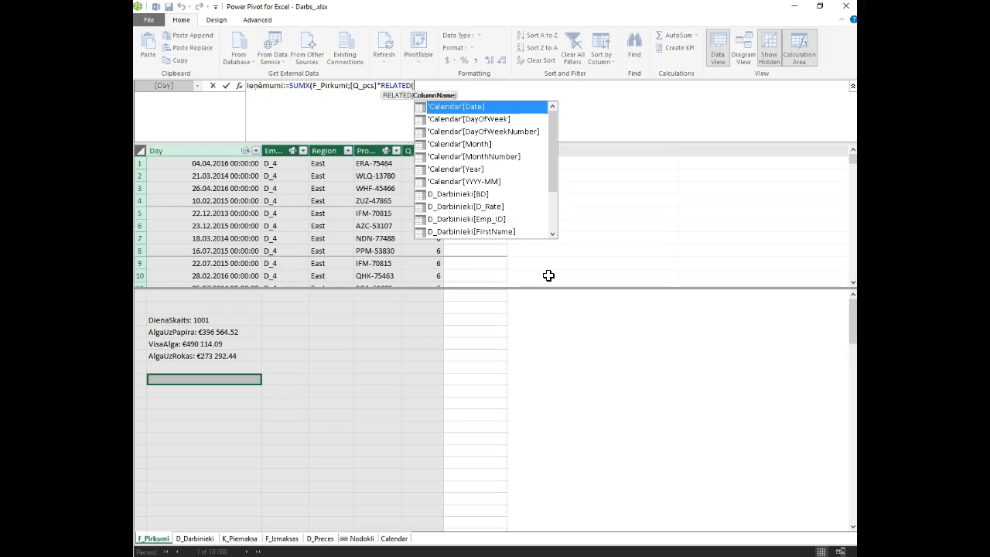
type("d_pr")
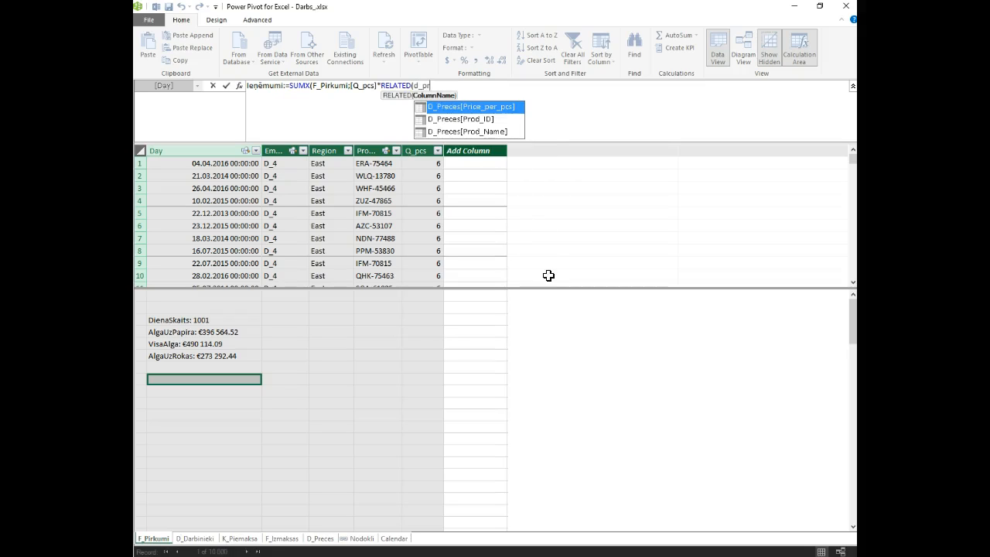
key("Tab")
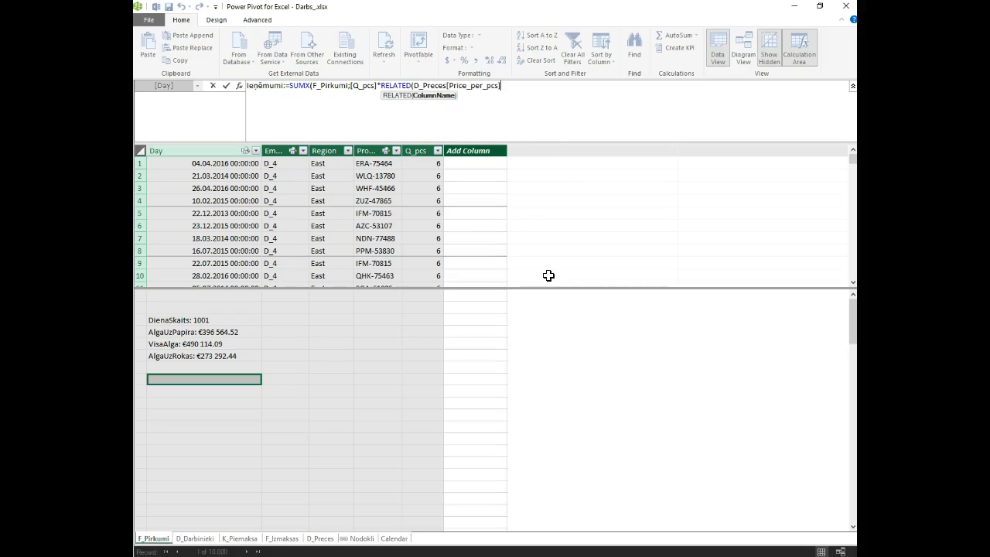
type(")")
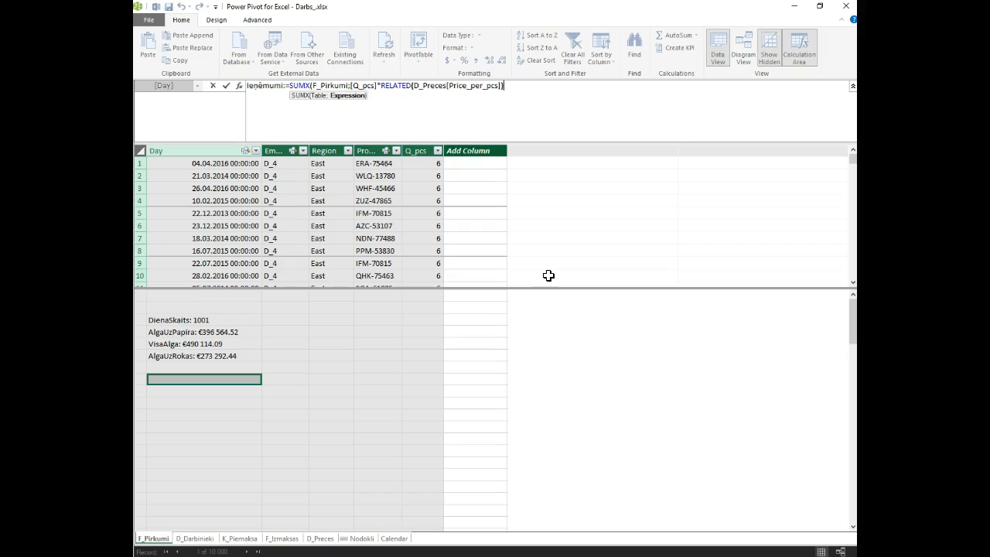
type(")")
key("Return")
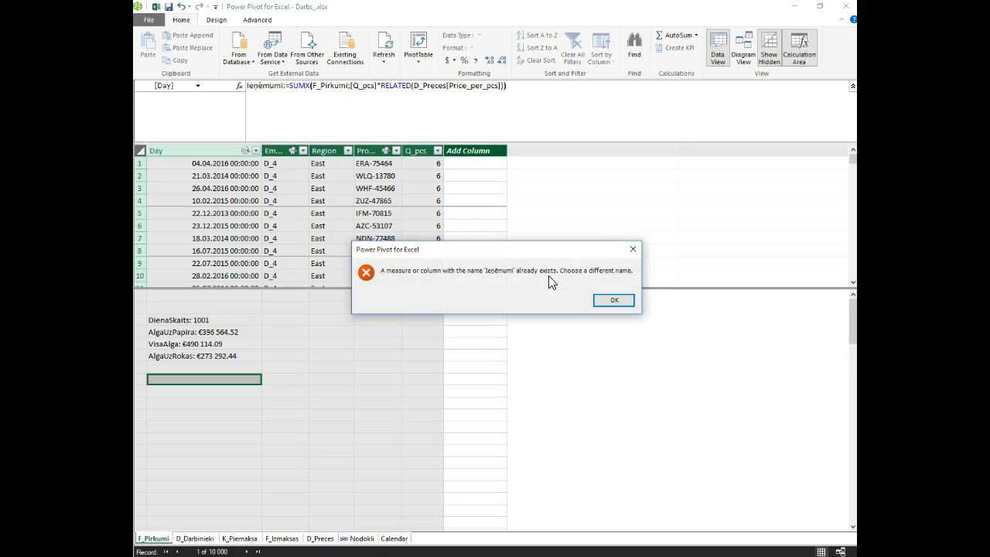
key("Return")
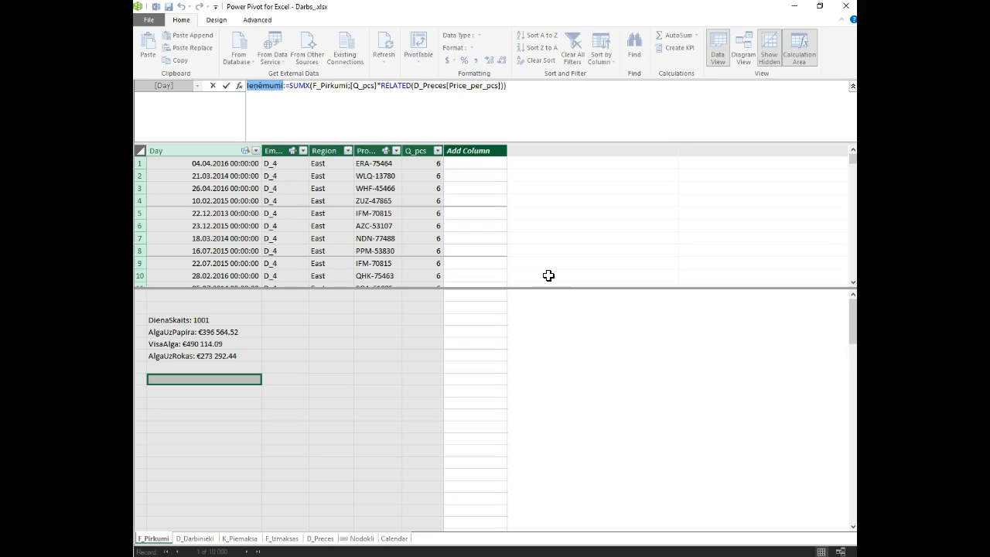
Rename the measure in its formula to IeņēmumiBezPVN and commit it
key("Left")
key("Right")
key("Right")
key("Right")
key("Right")
key("ctrl+Right")
type("BezPVN")
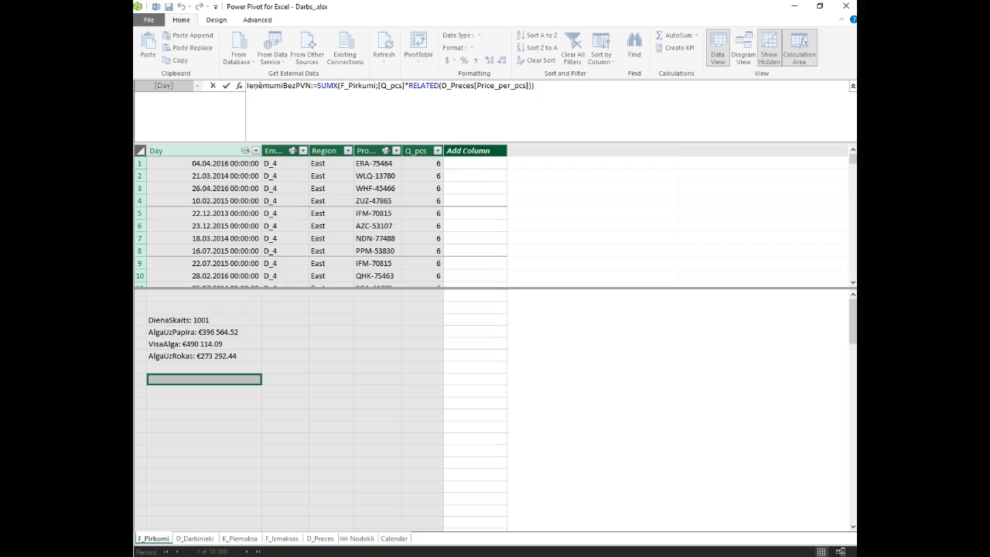
key("Return")
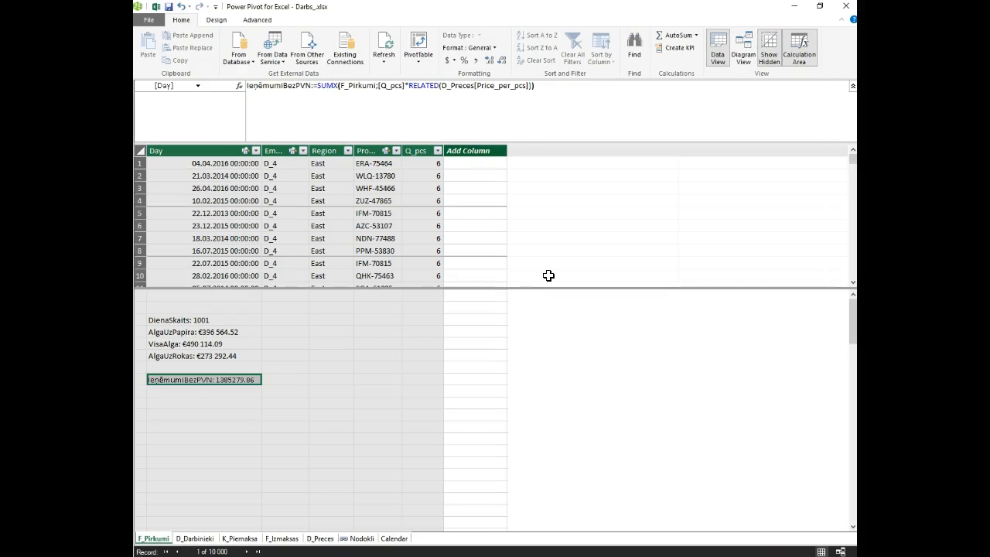
Start a measure named IeņēmumiArPVN directly below IeņēmumiBezPVN, with the formula beginning [IeņēmumiBezPVN]*(1+
left_click(194, 390)
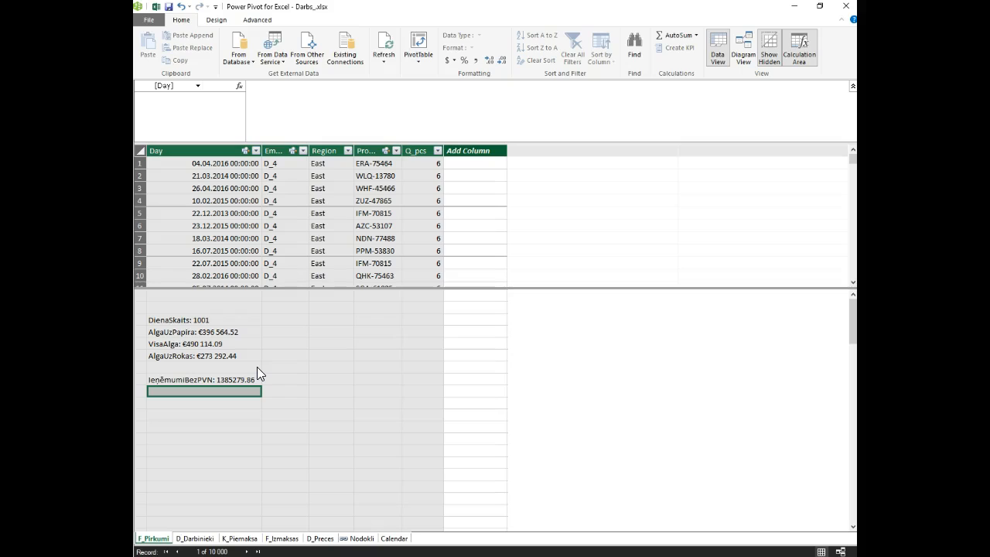
type("Ieņ")
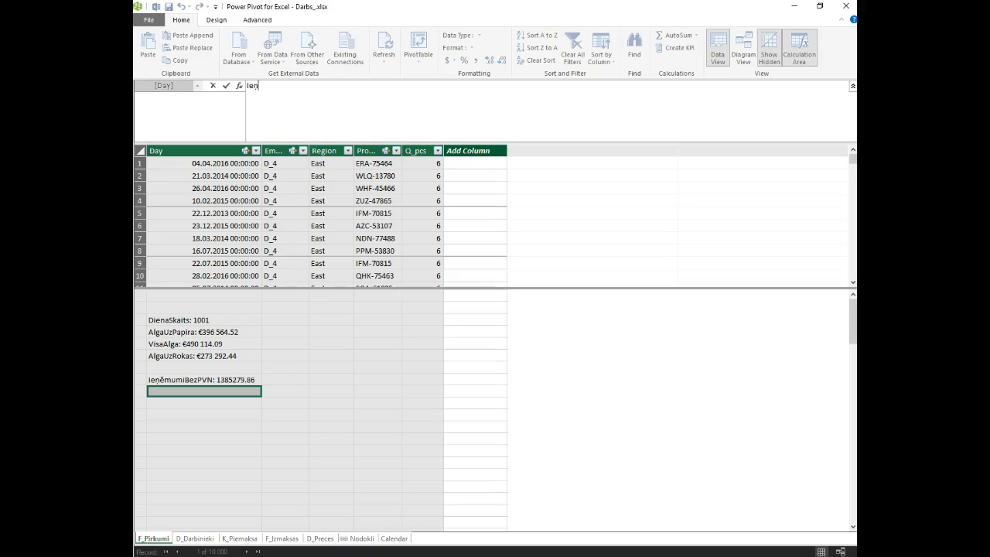
type("ēmumiArPVN:=")
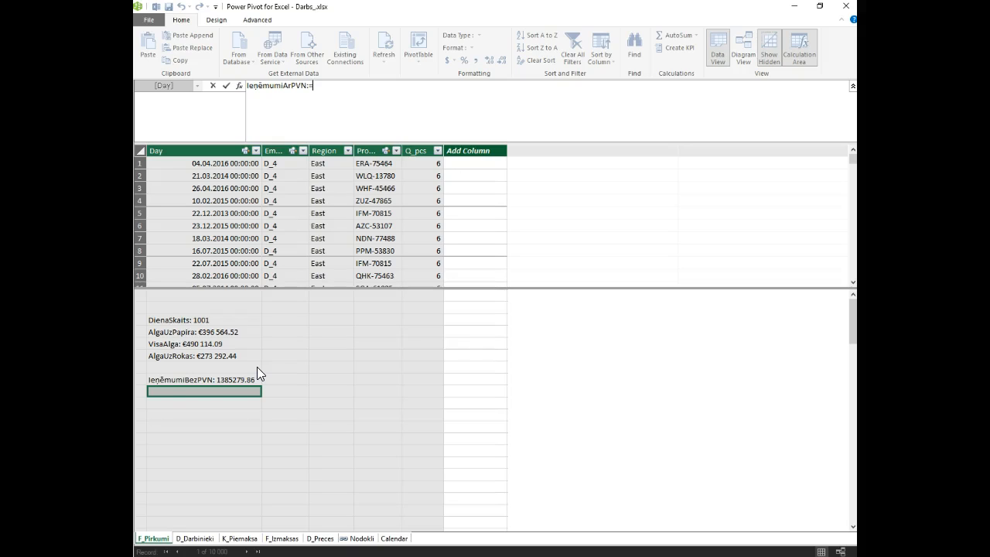
left_click(197, 380)
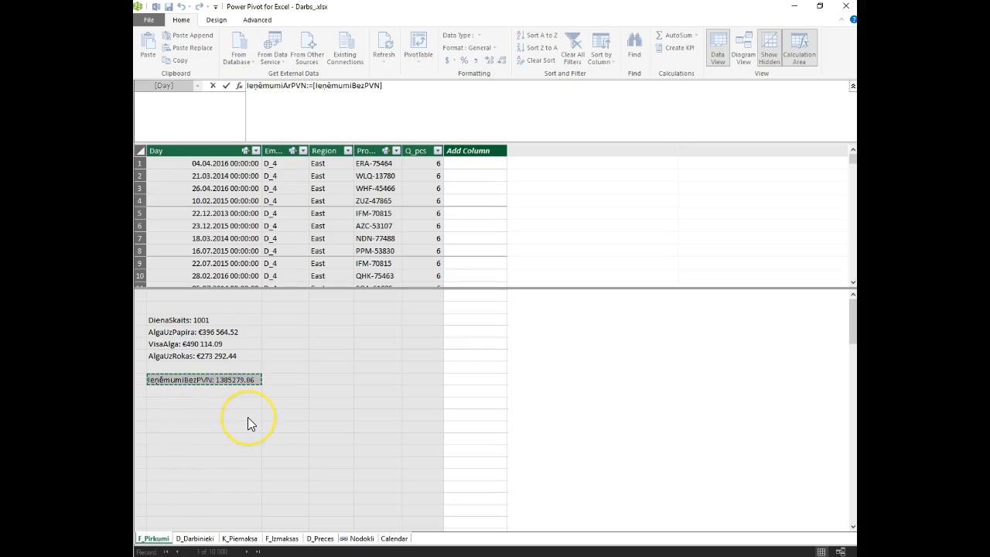
type("*(1+")
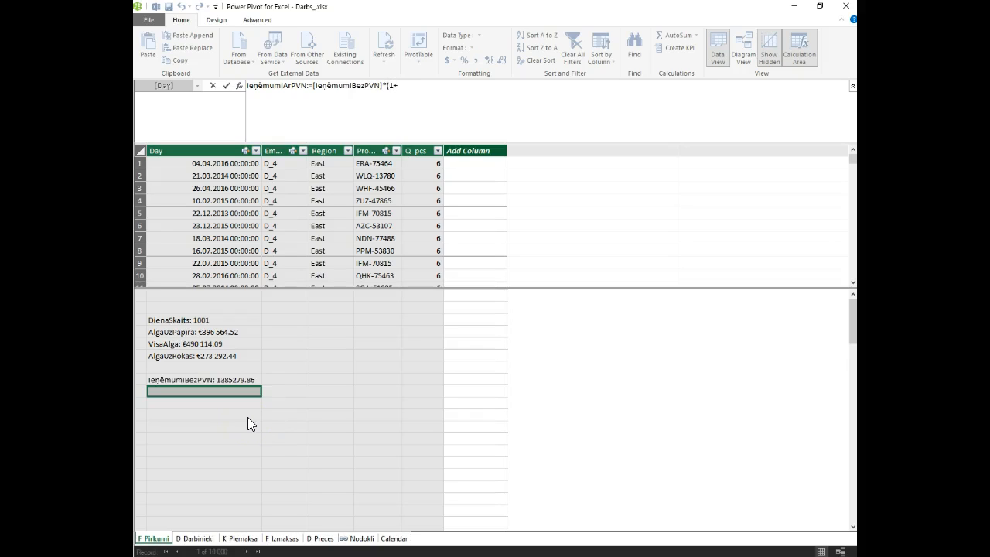
Complete the IeņēmumiArPVN formula with the Nodokli rate lookup, changing its tax filter to "PVN", and commit the measure
key("ctrl+v")
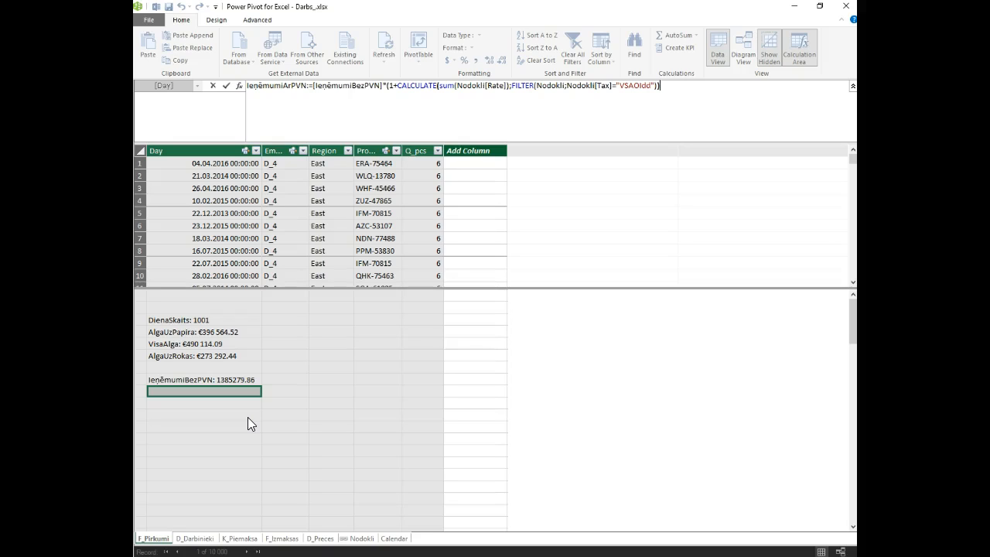
key("Left")
key("Left")
key("Left")
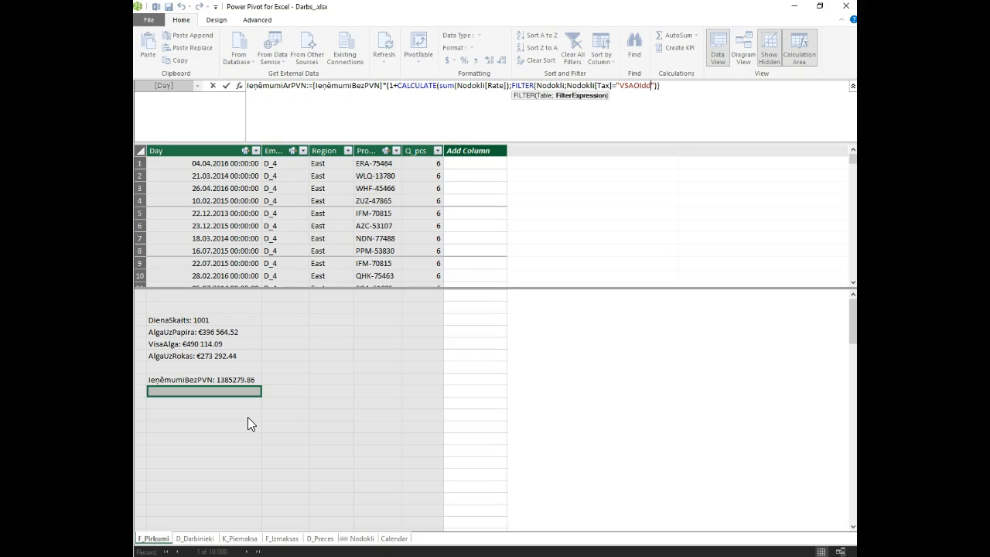
key("BackSpace")
key("BackSpace")
key("BackSpace")
key("BackSpace")
key("BackSpace")
key("BackSpace")
key("BackSpace")
type("PVN")
key("End")
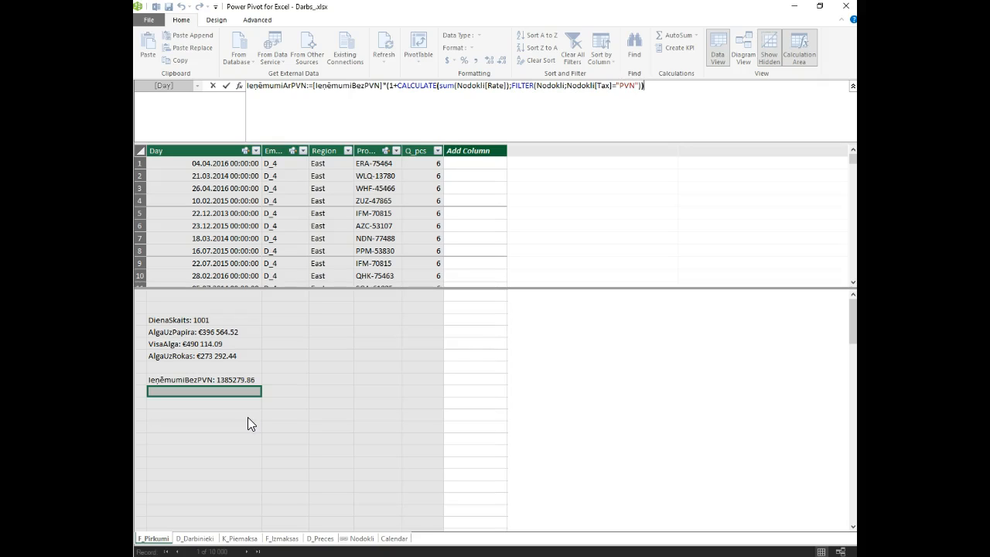
type(")")
key("Return")
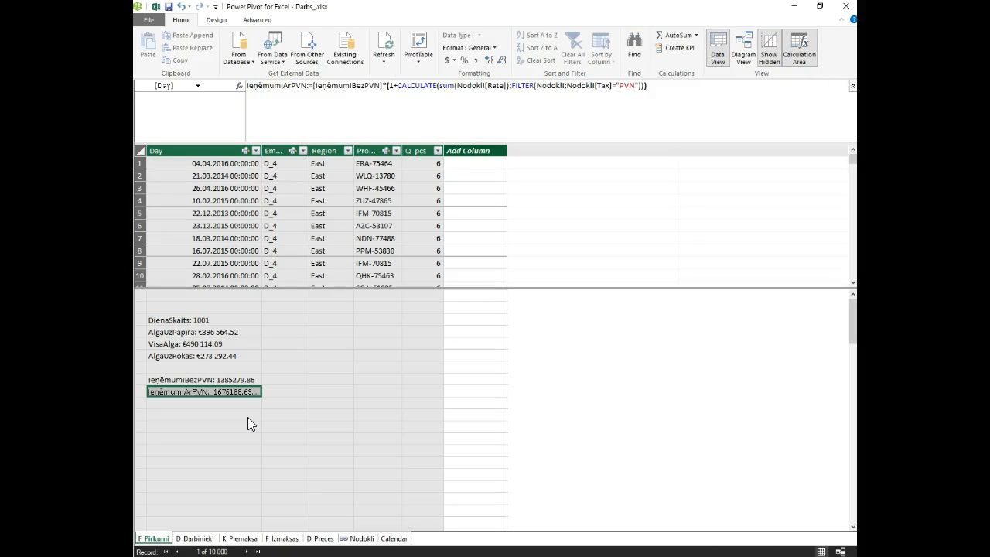
Format the IeņēmumiArPVN and IeņēmumiBezPVN measures as Euro (€ 123) currency
left_click(451, 62)
left_click(473, 107)
left_click(205, 380)
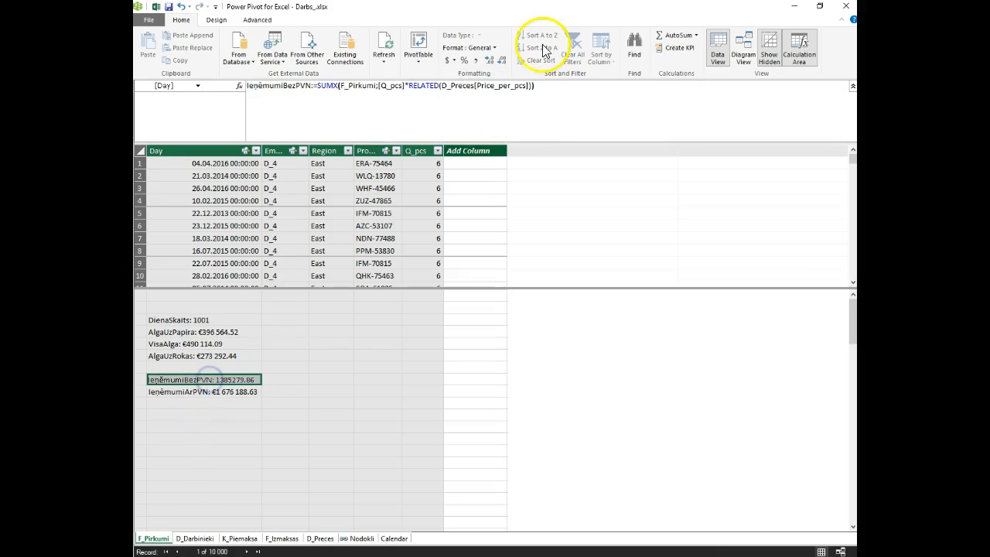
left_click(452, 60)
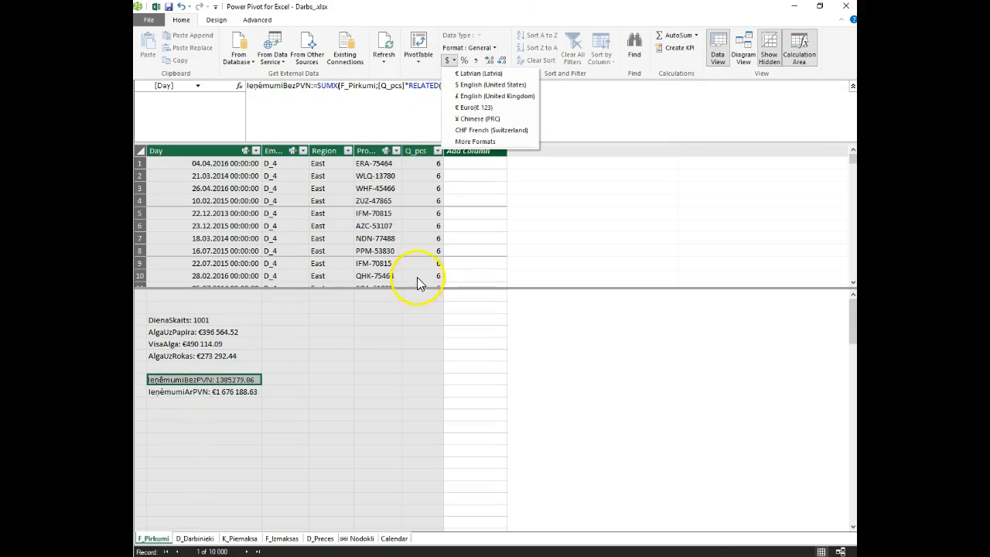
left_click(464, 107)
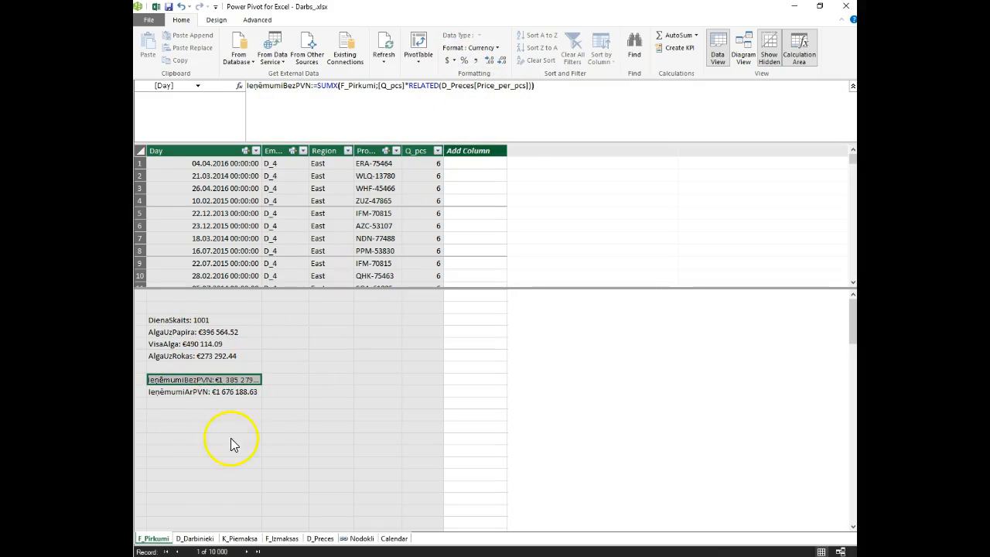
Start a measure named PVN below IeņēmumiArPVN, multiplying [IeņēmumiBezPVN] by the copied Nodokli rate lookup
left_click(210, 402)
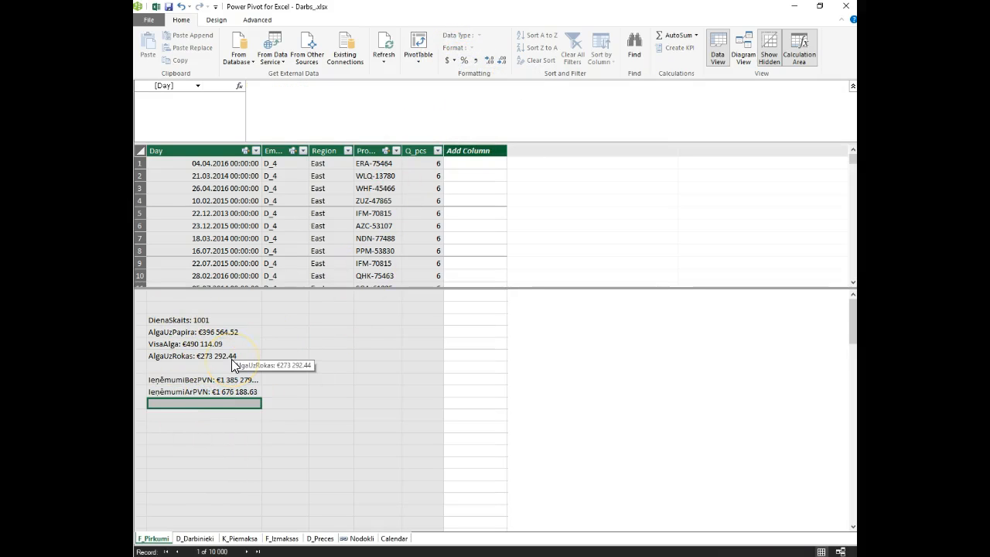
type("PVN")
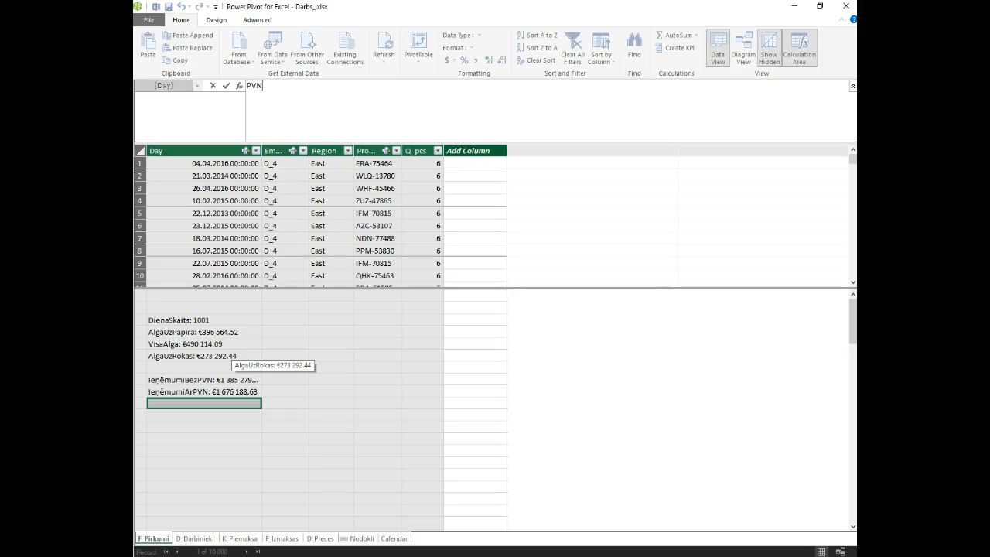
type(":=")
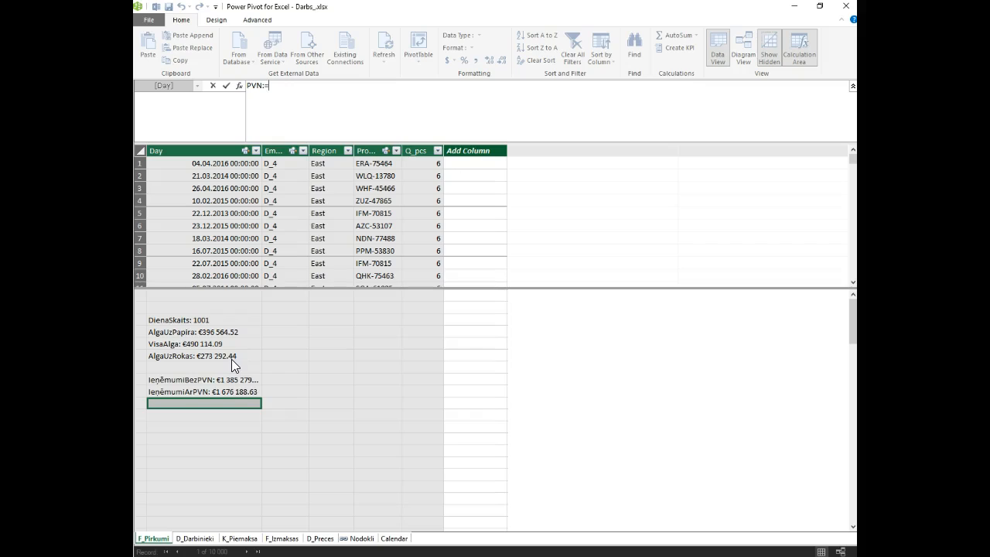
left_click(228, 379)
type("*")
key("ctrl+v")
key("Return")
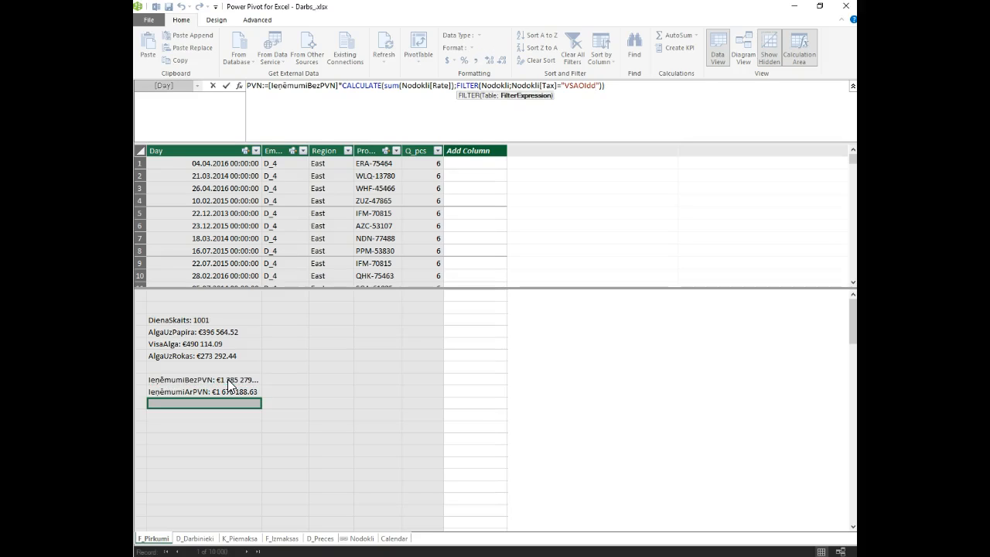
Replace the tax filter value in the PVN formula with "PVN", commit the measure and format it as euro currency
key("BackSpace")
key("BackSpace")
key("BackSpace")
key("BackSpace")
key("BackSpace")
key("BackSpace")
key("BackSpace")
type("PVN")
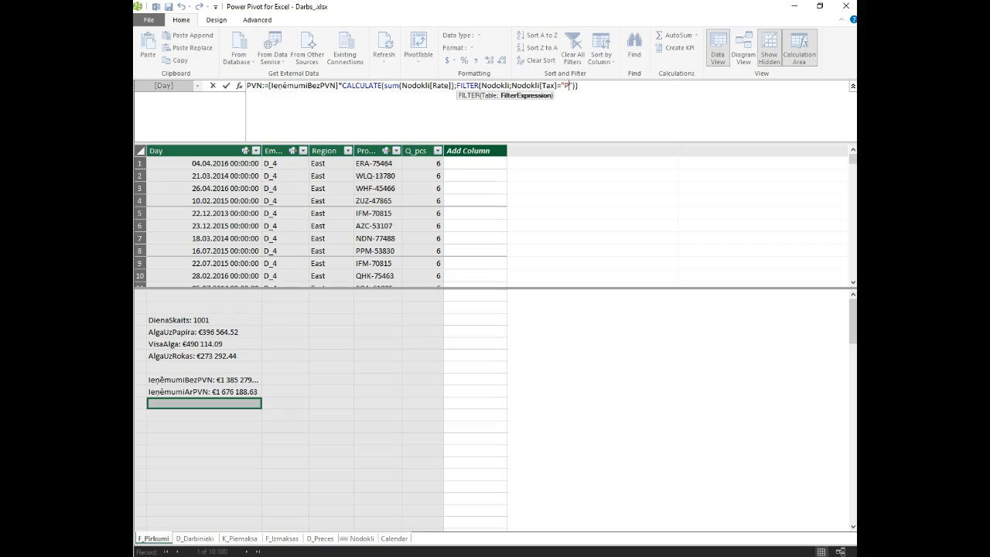
key("Return")
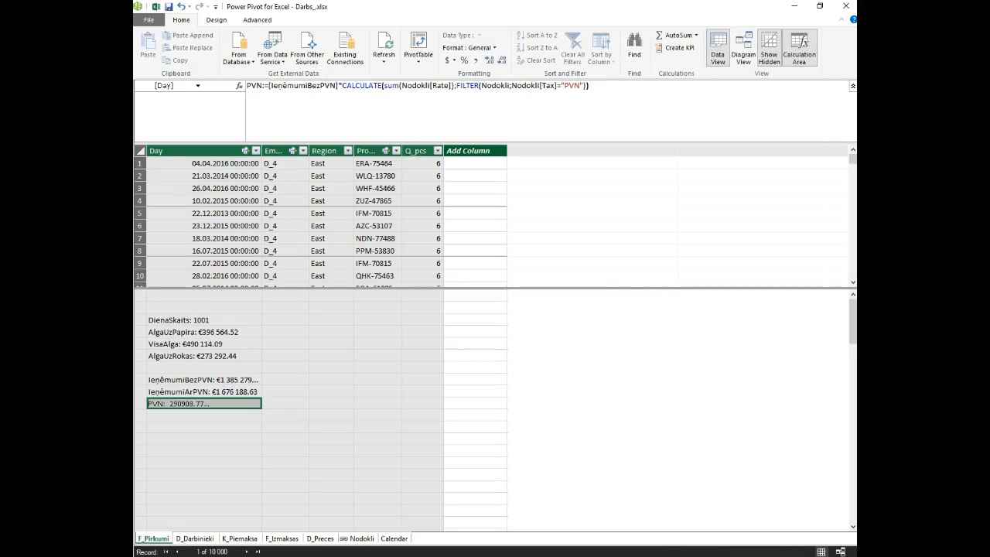
left_click(451, 61)
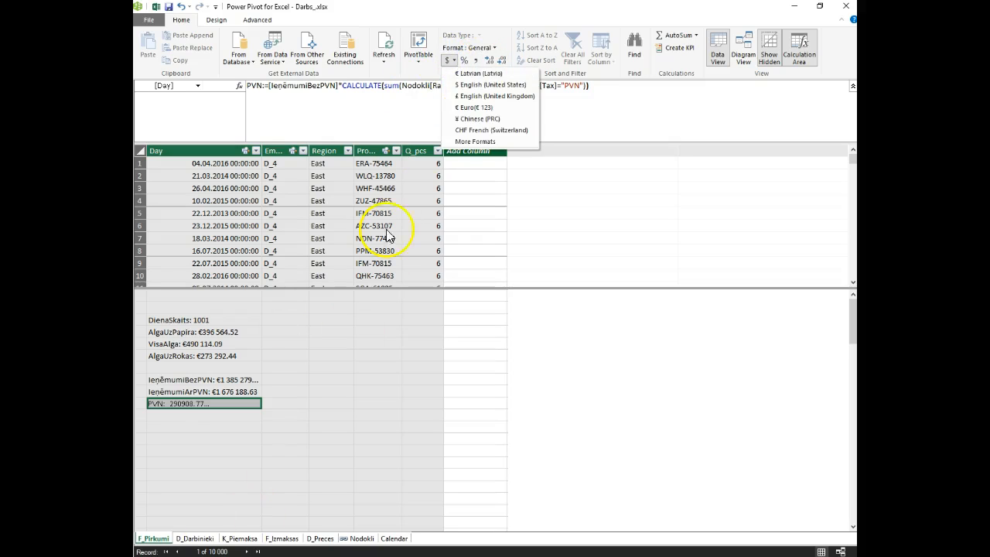
left_click(470, 73)
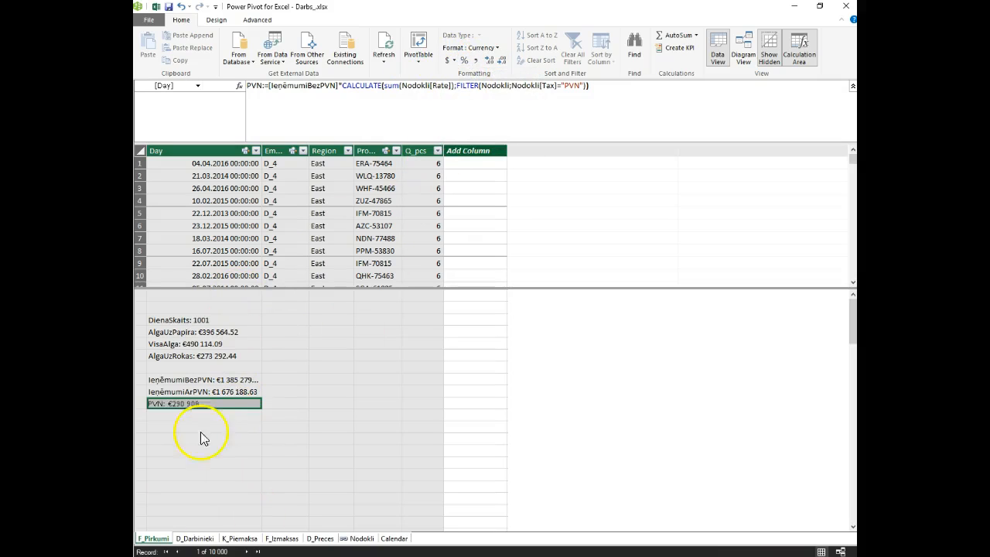
Start a measure named Izmaksas directly below PVN, using SUMX over the F_Pirkumi table
left_click(157, 417)
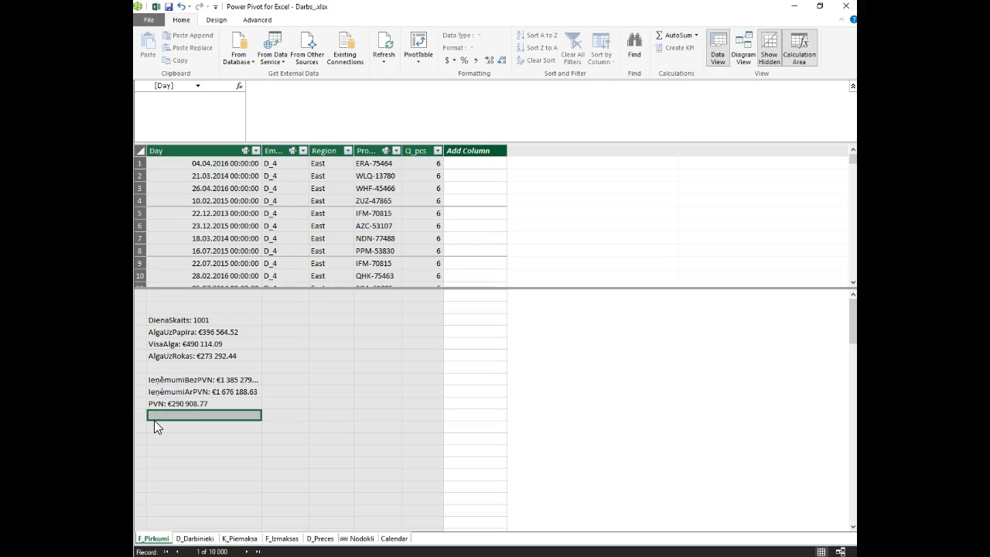
type("Izmaksas")
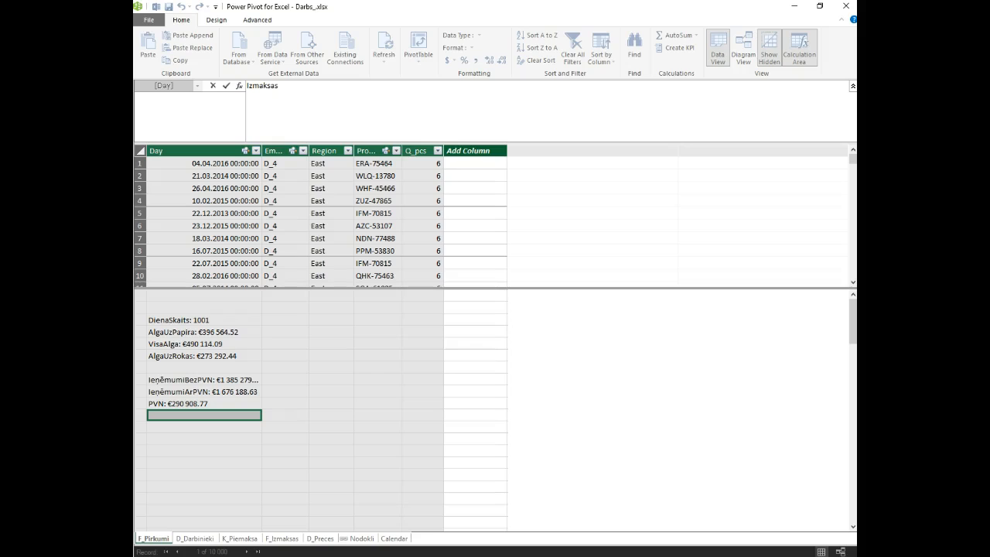
type(":=")
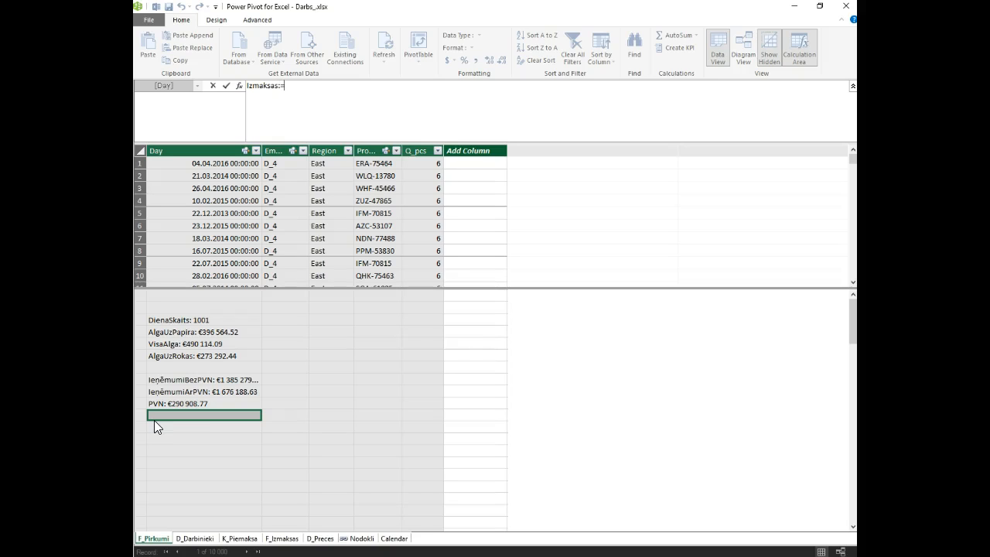
type("sum")
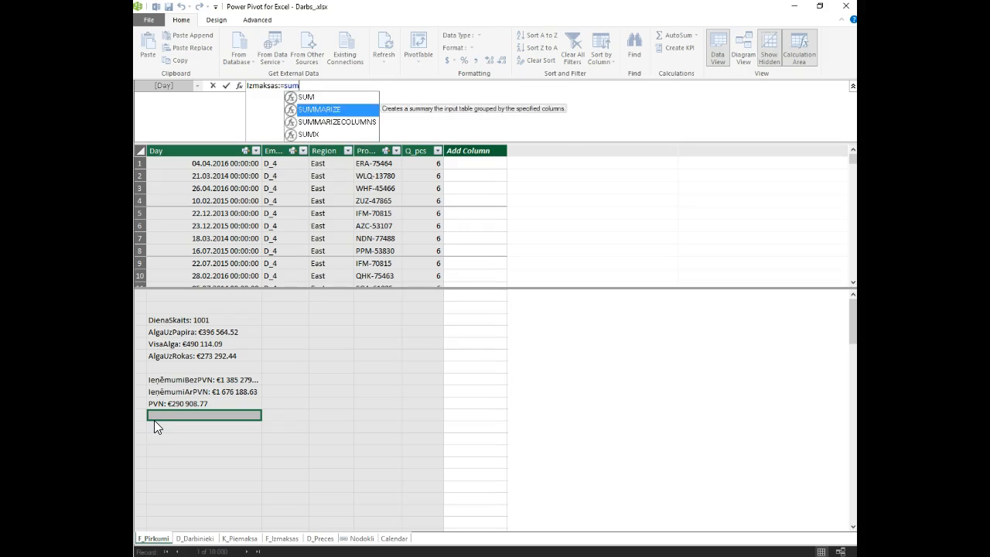
key("Down")
key("Down")
key("Tab")
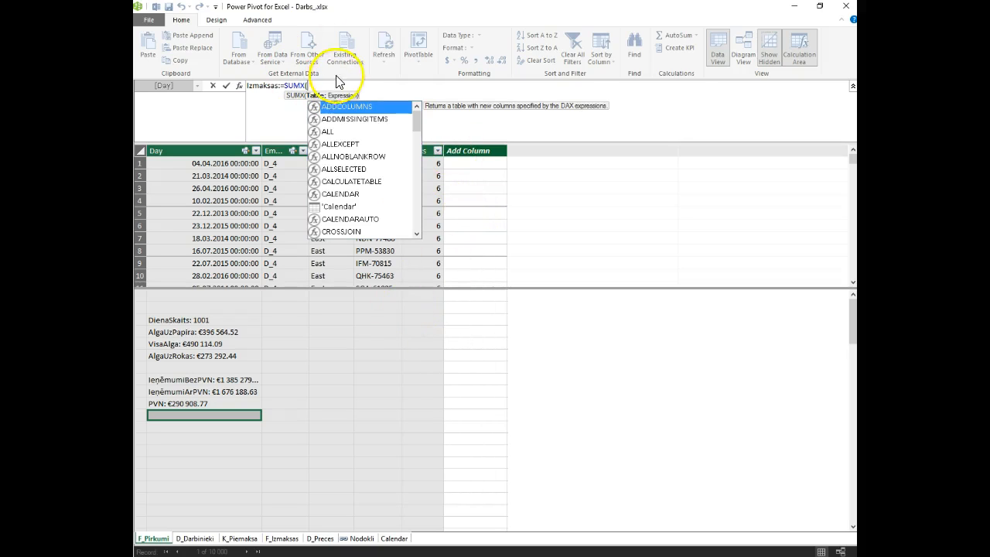
type("f_p")
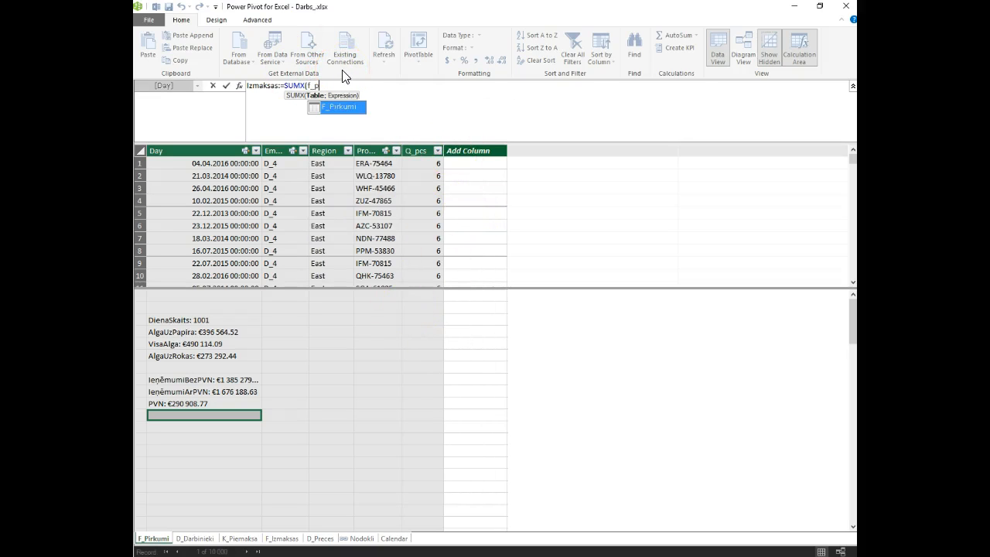
key("Tab")
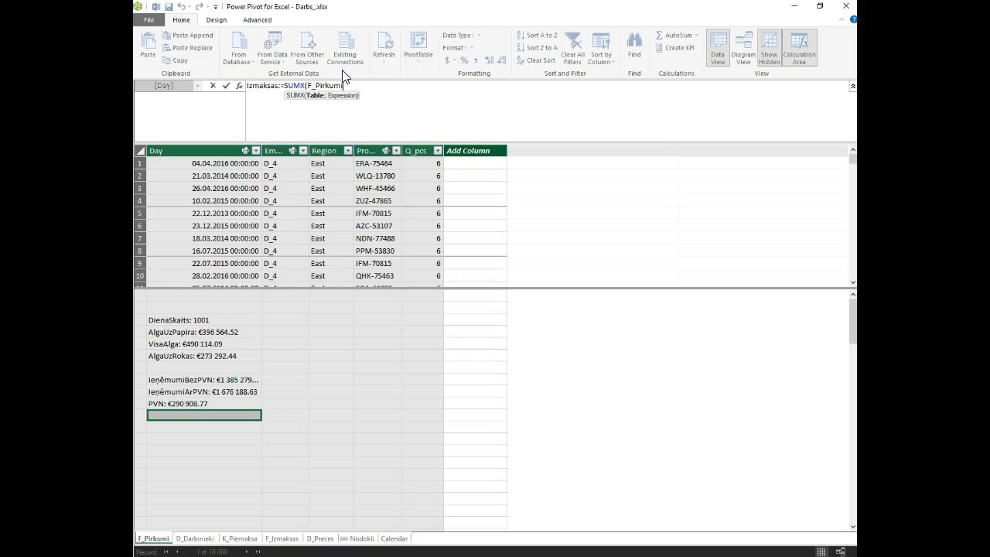
type(";")
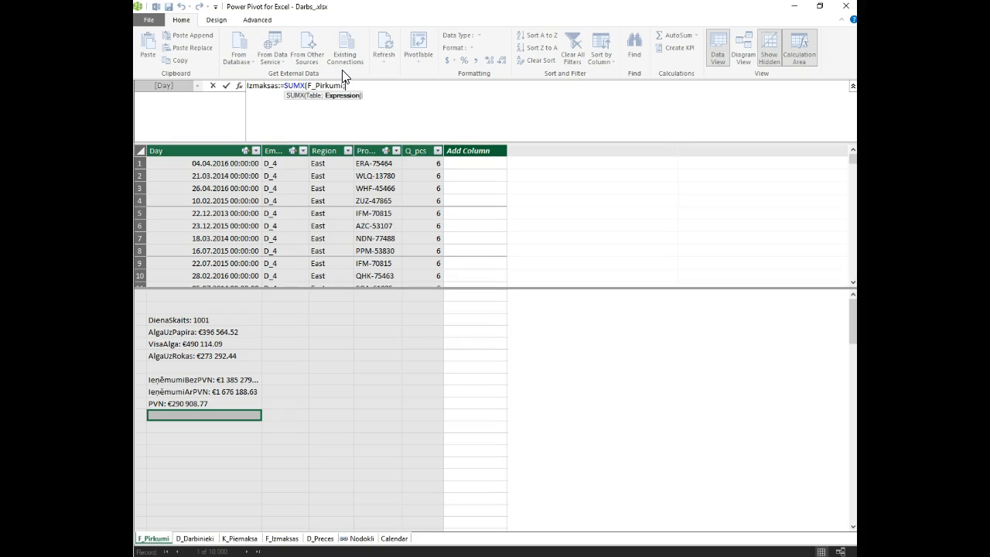
Begin the SUMX expression of Izmaksas with [Q_pcs]*
type("[")
key("Down")
key("Down")
key("Down")
key("Down")
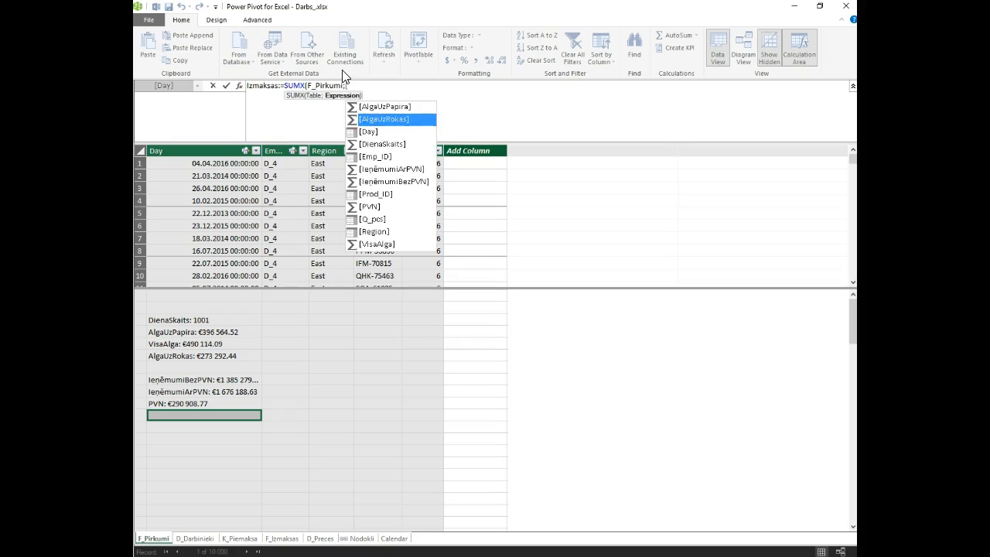
key("Down")
key("Down")
key("Down")
key("Down")
key("Down")
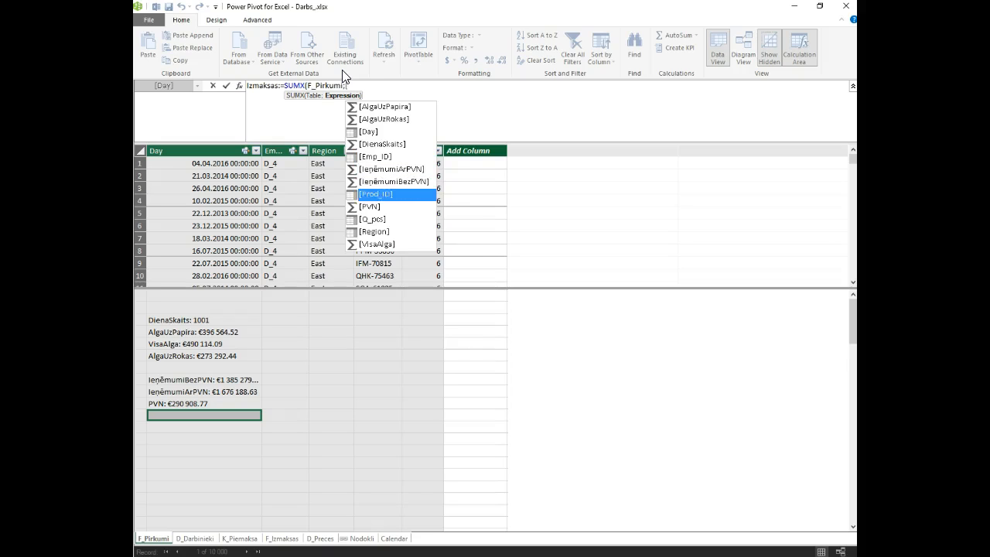
key("Tab")
type("*")
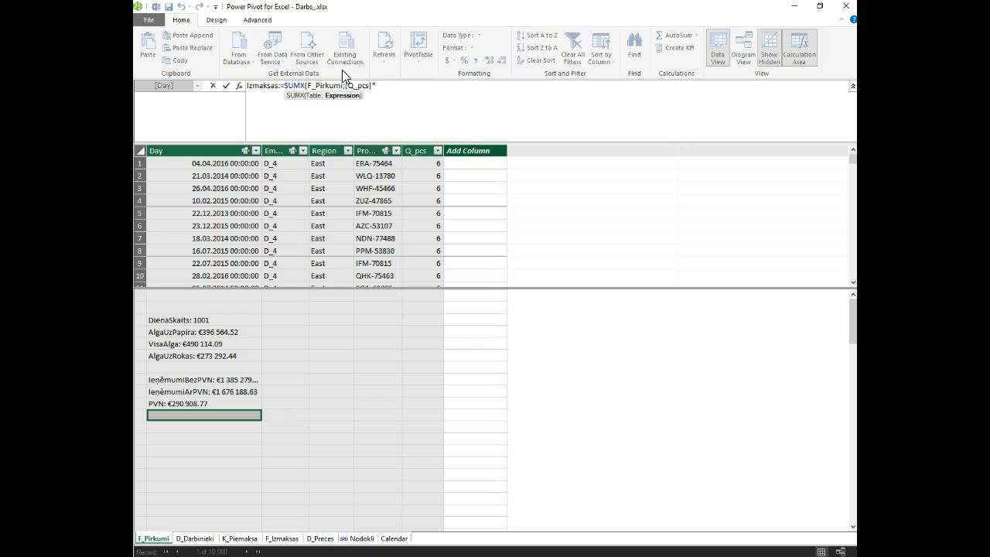
left_click(392, 87)
type("CALCULATE(sum(Nodokli[Rate]);FILTER(Nodokli;Nodokli[Tax]=\"VSAOIdd\"))")
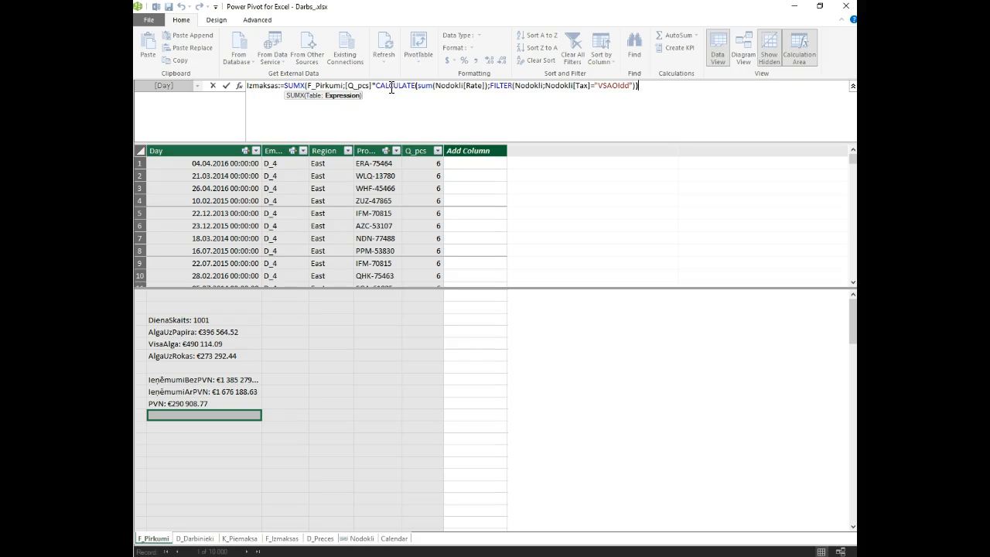
left_click(561, 82)
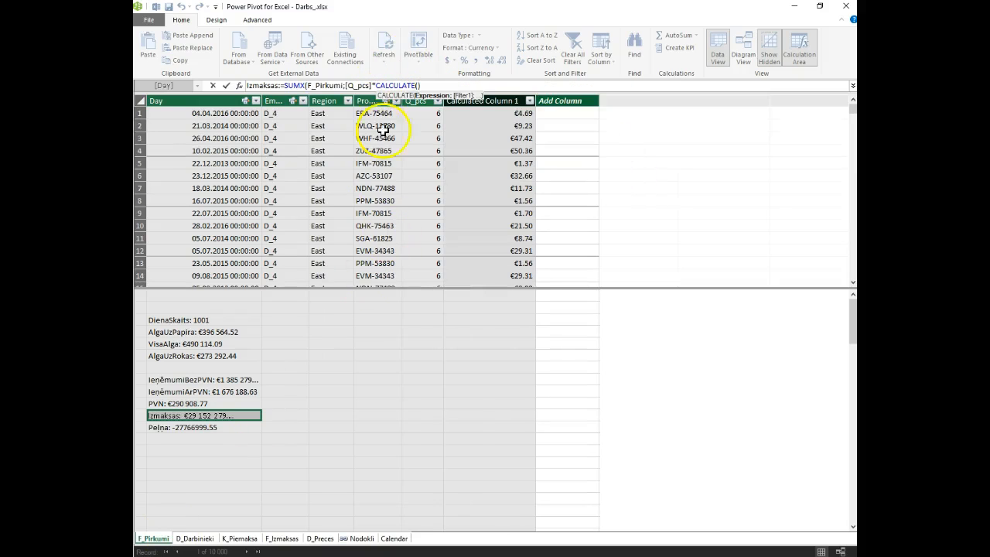
Fill in SUM(F_Izmaksas[Cost]) as the expression inside CALCULATE in the Izmaksas formula
left_click(417, 85)
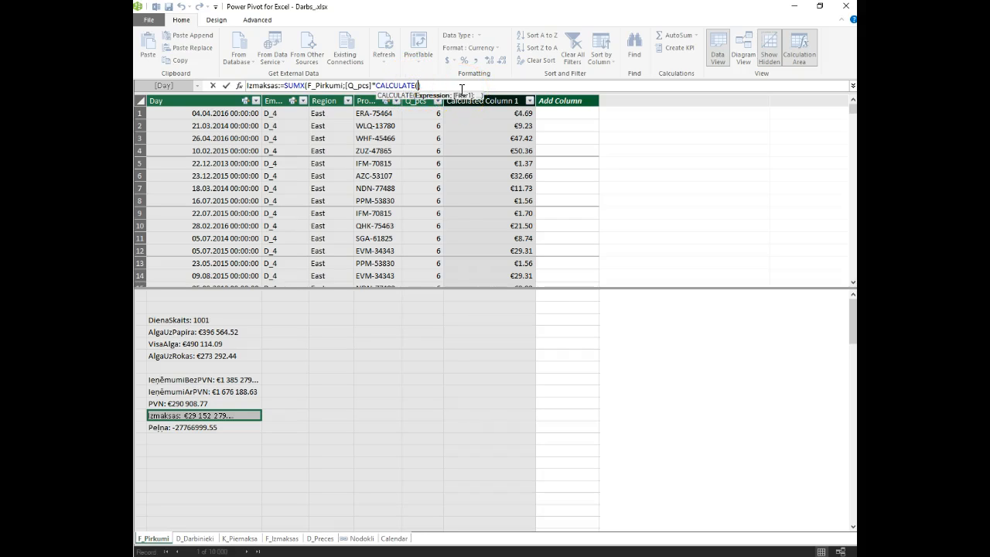
type("SUM(")
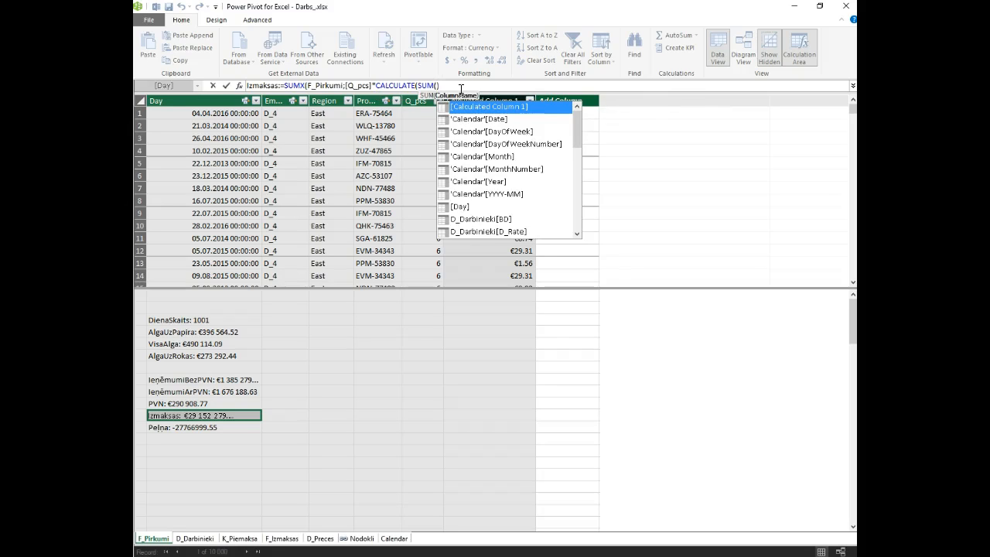
type("f_")
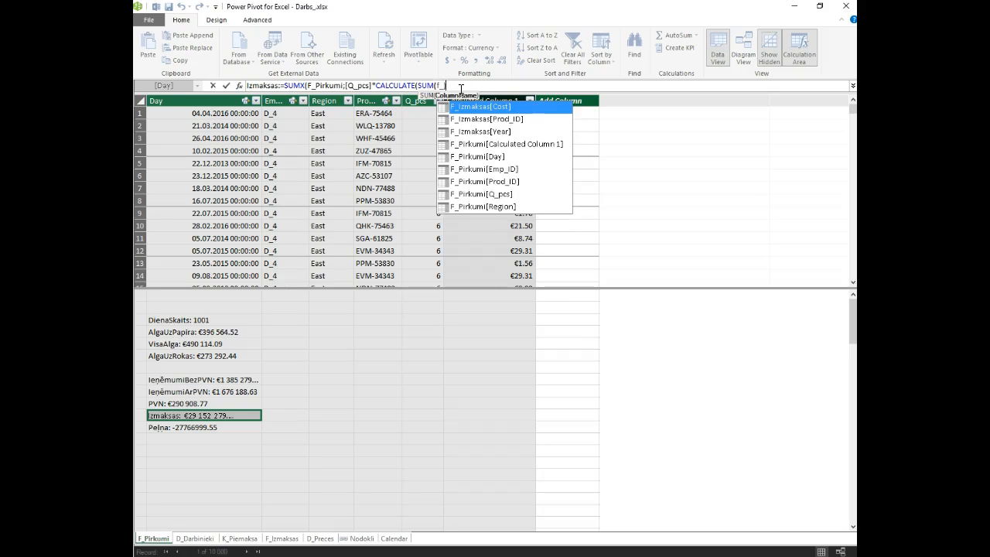
type("iz")
key("Tab")
type("))")
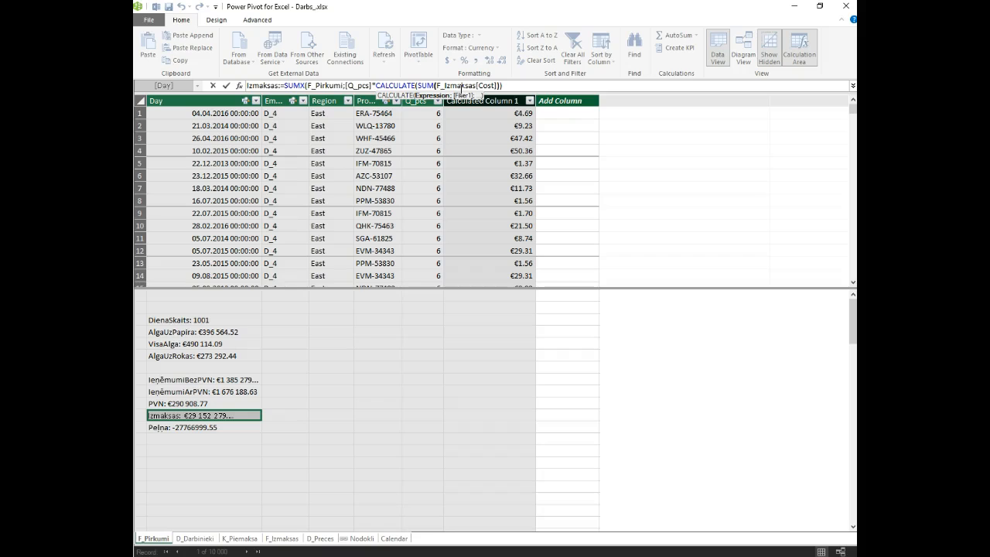
Add a FILTER over F_Izmaksas as the first CALCULATE filter, beginning its condition with F_Izmaksas[Prod_ID]=
type(";")
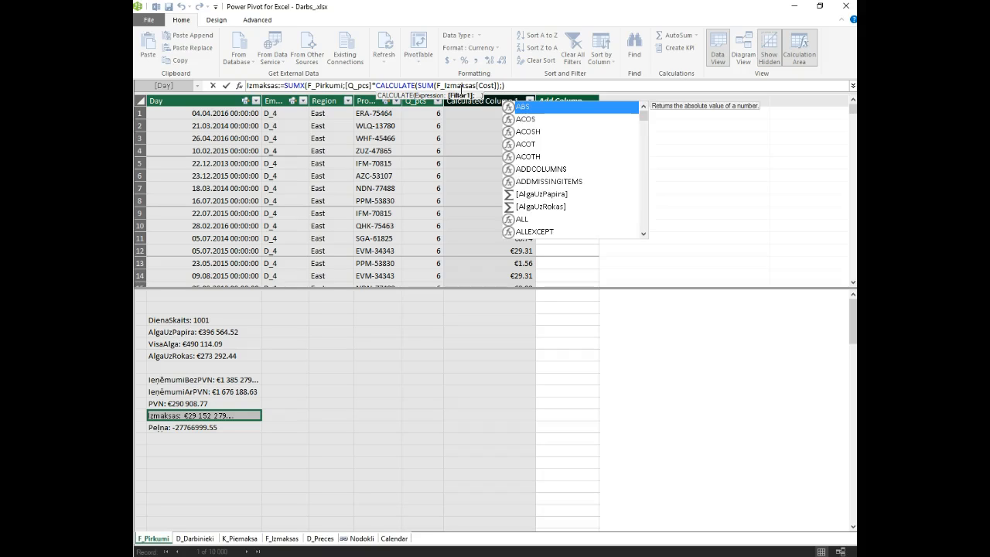
type("FILTER(")
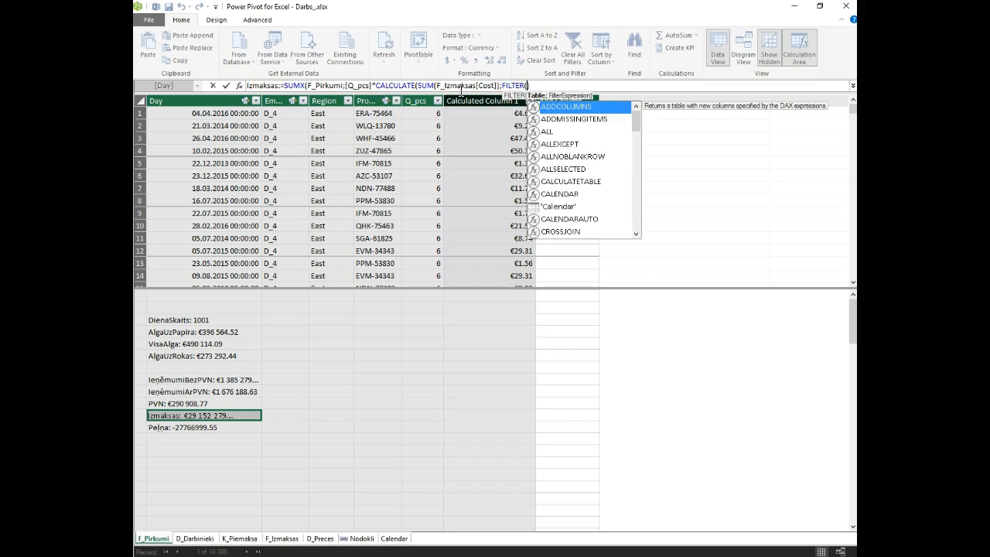
type("F_Izmaksas")
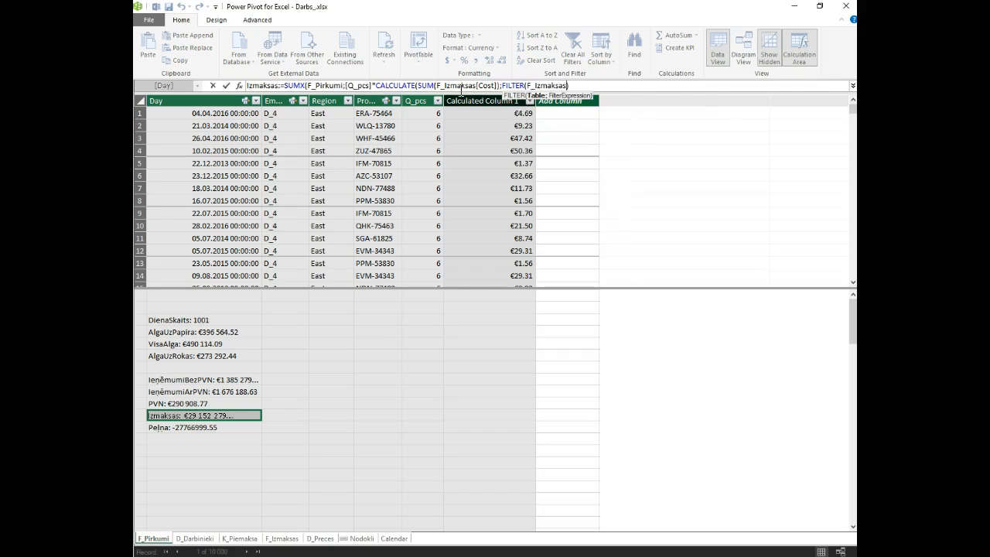
type(";")
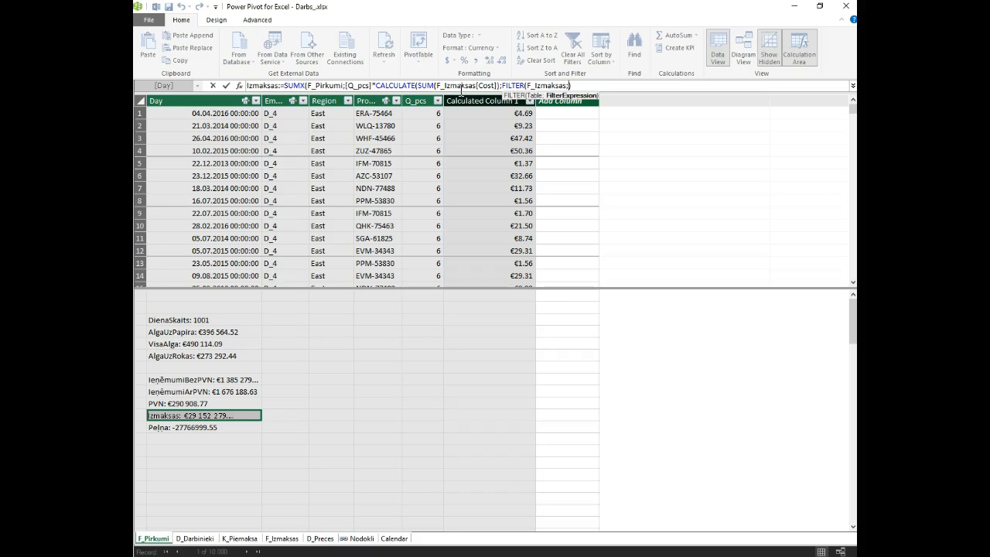
type("f_iz")
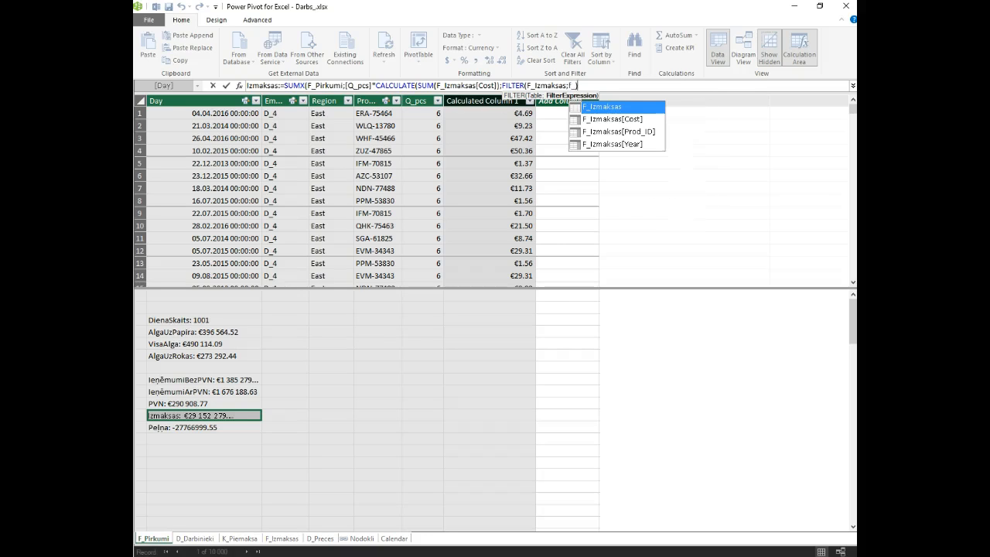
key("Down")
key("Down")
key("Tab")
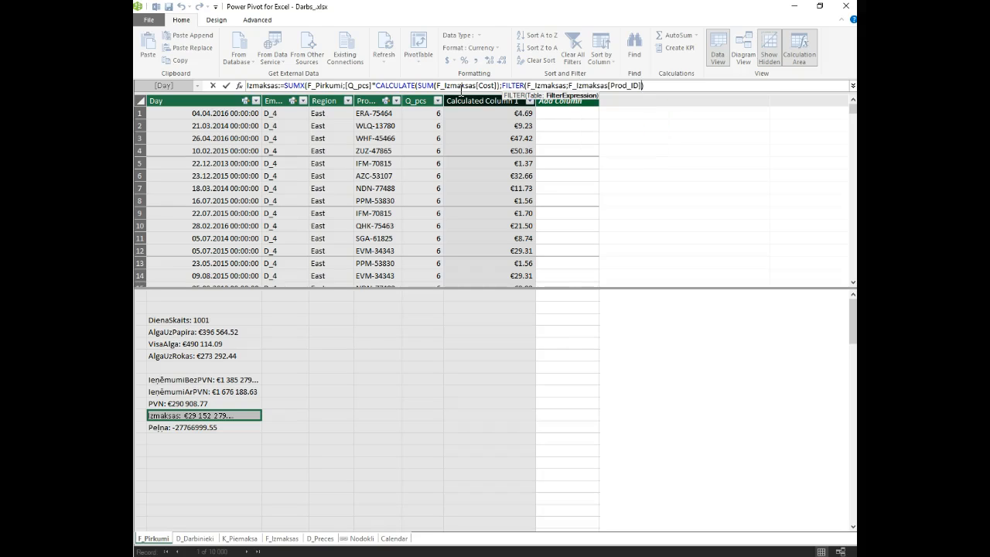
type("=")
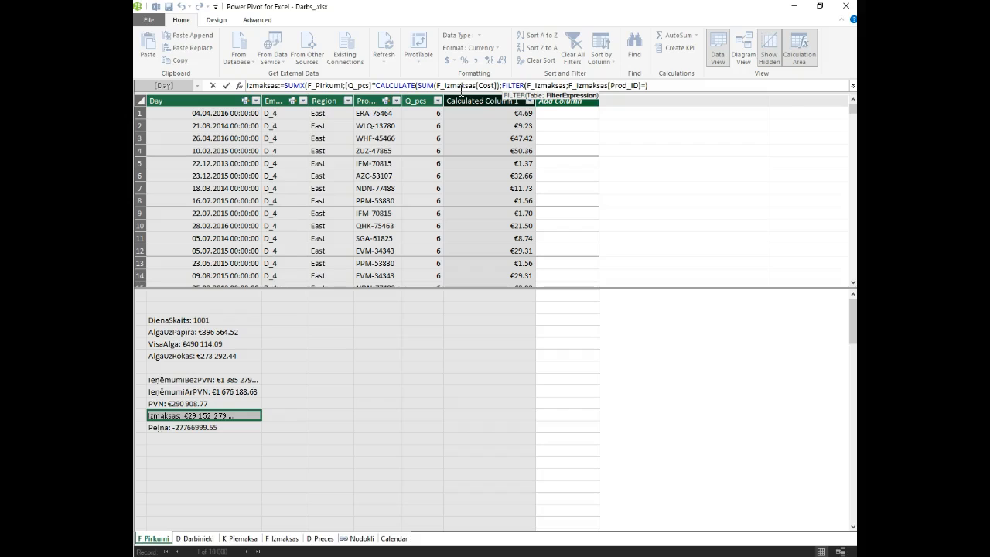
Complete the product condition with F_Pirkumi[Prod_ID] and close the first FILTER in the Izmaksas formula
type("f_pi")
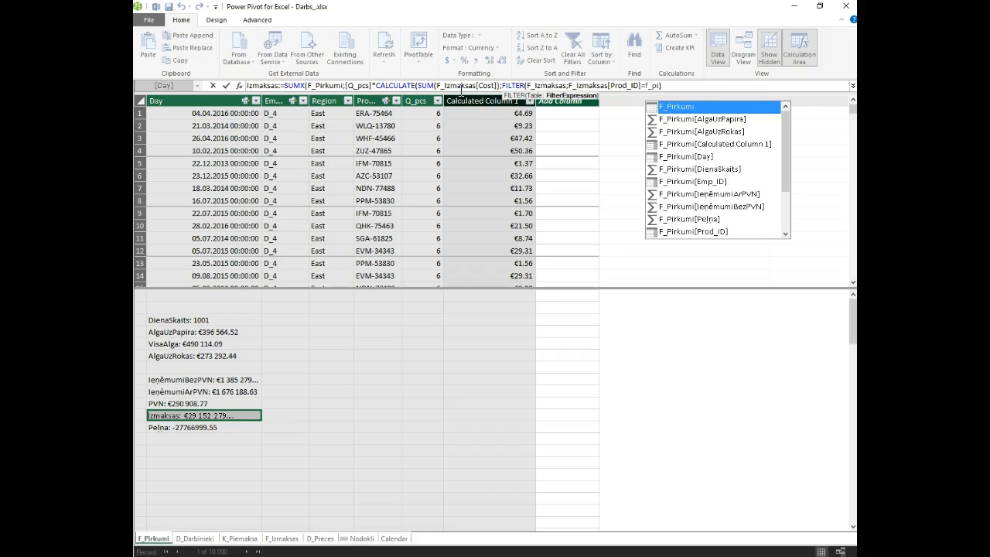
key("Down")
key("Down")
key("Down")
key("Down")
key("Down")
key("Down")
key("Down")
key("Down")
key("Down")
key("Down")
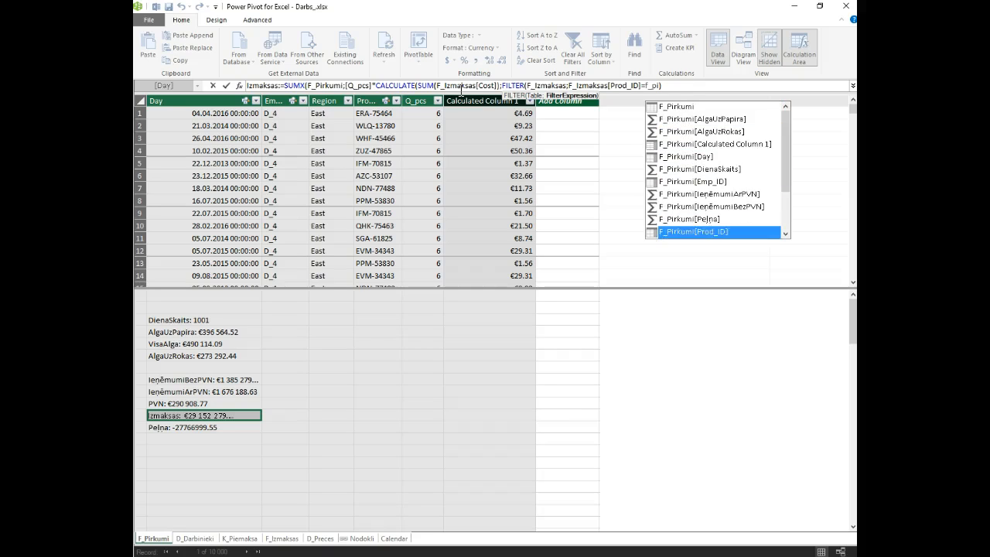
key("Tab")
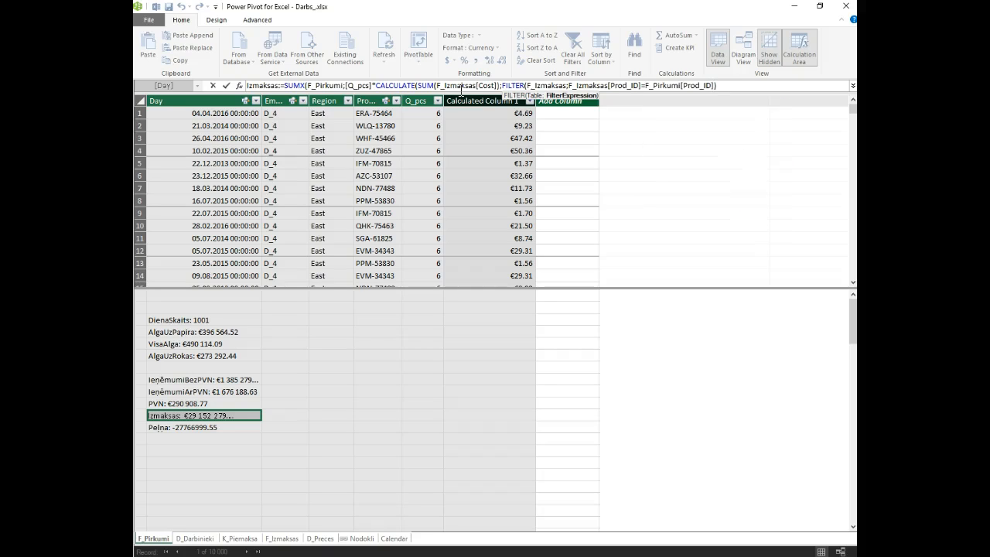
type(")")
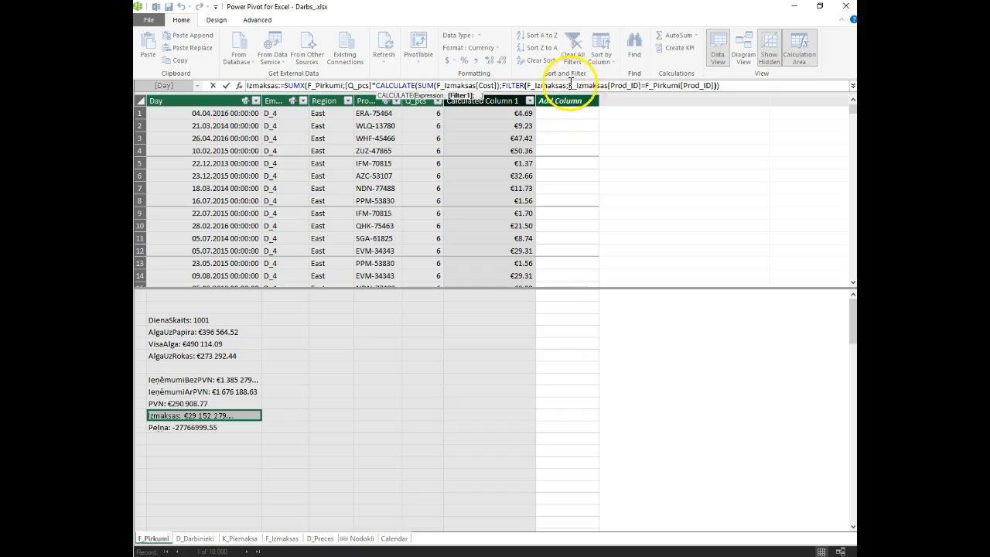
left_click_drag(642, 85, 568, 89)
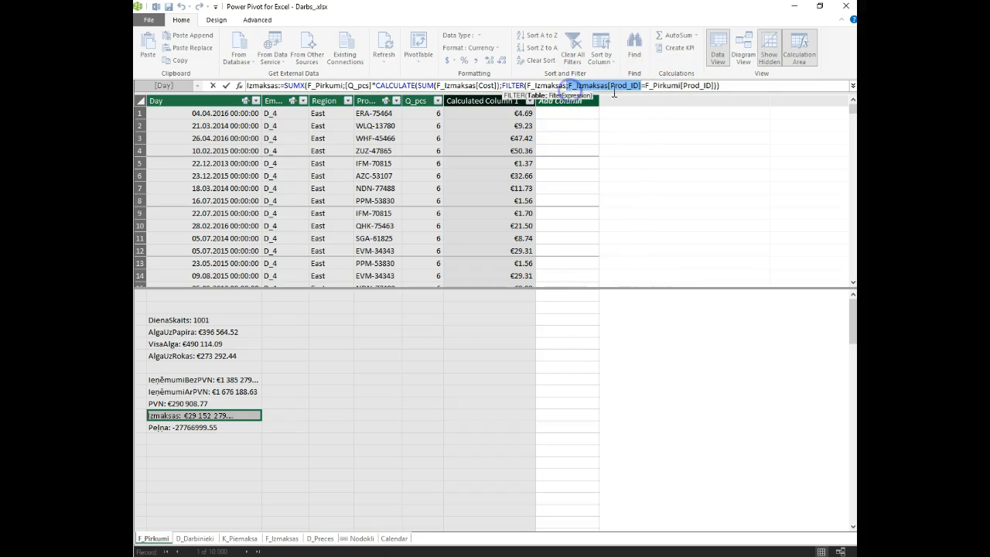
left_click(645, 87)
left_click_drag(645, 86, 712, 86)
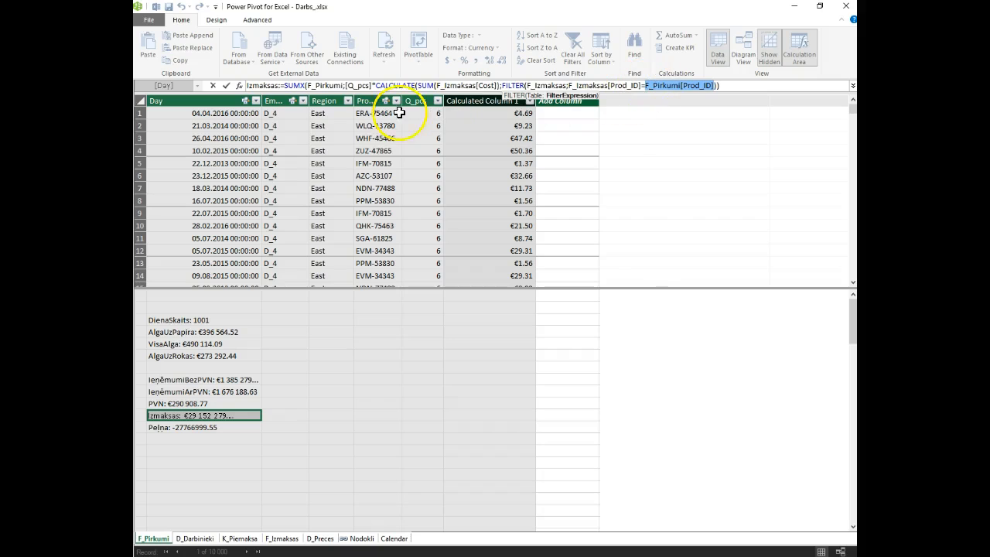
Add a second FILTER over the F_Izmaksas table as the next CALCULATE argument in the Izmaksas formula
left_click(714, 86)
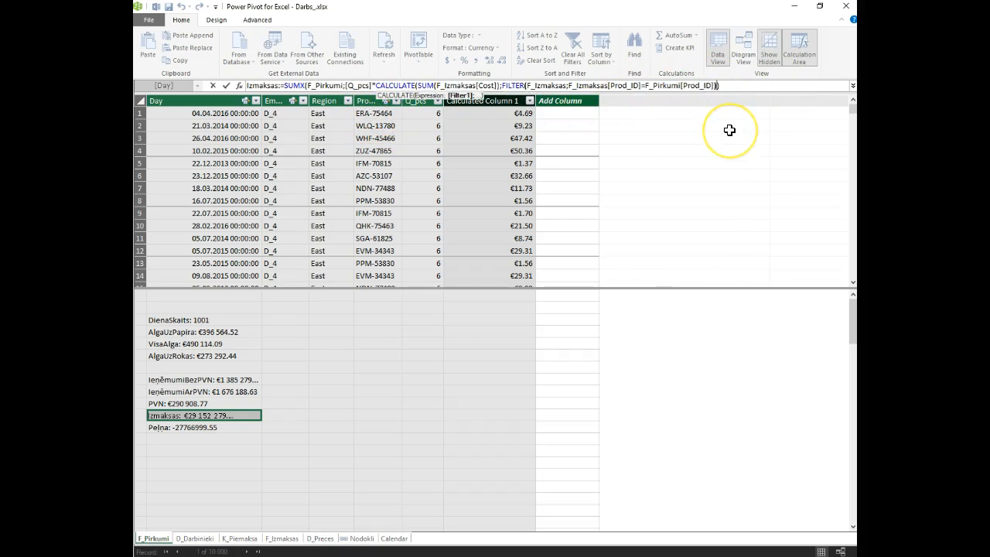
type(";")
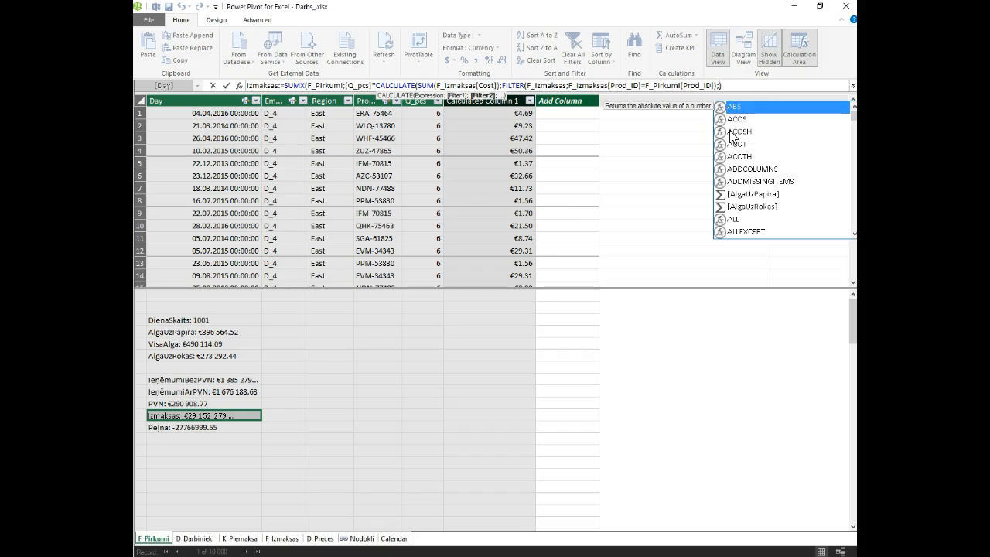
type("filter")
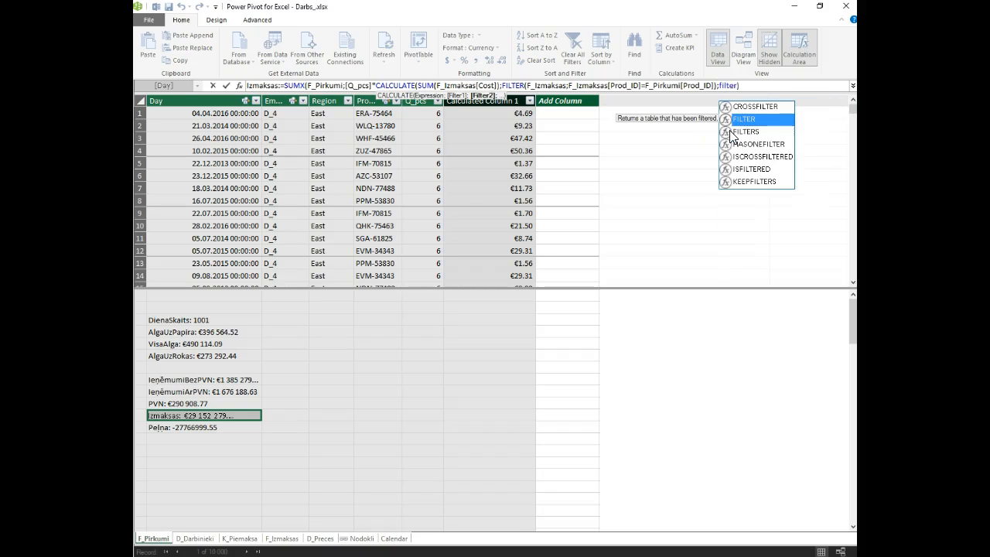
key("Tab")
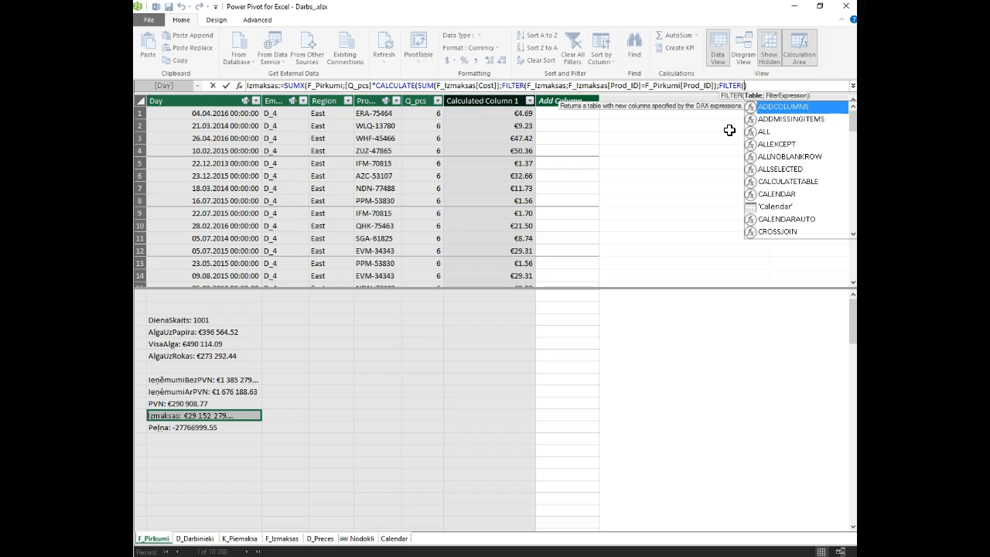
type("F_Izmaksas")
key("Tab")
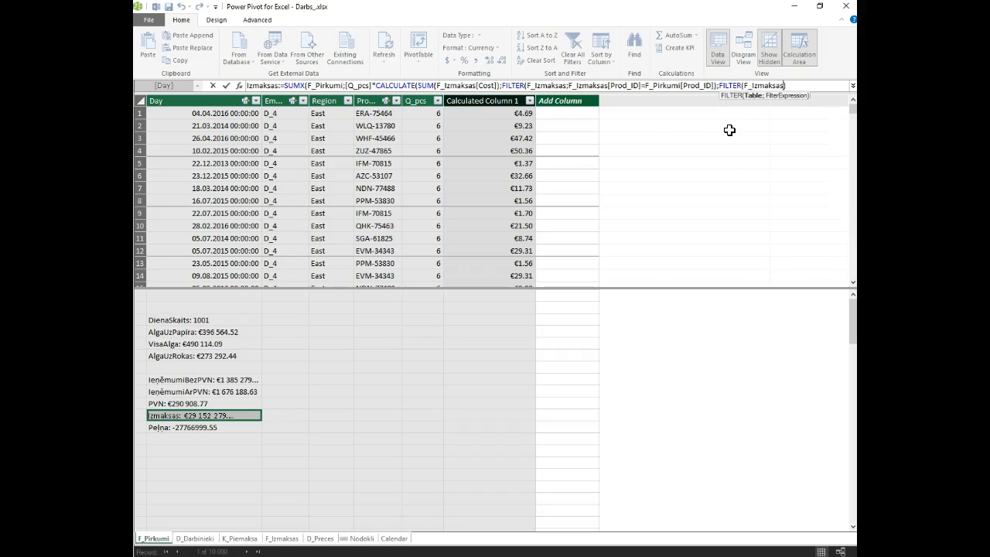
type(";")
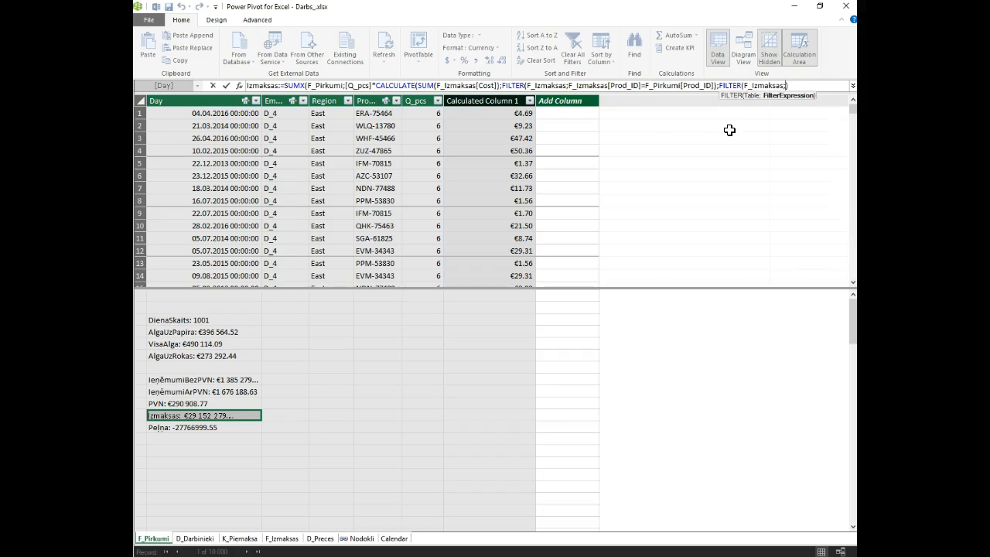
Begin the condition of the second FILTER with F_Izmaksas[Year]=
type("f_iz")
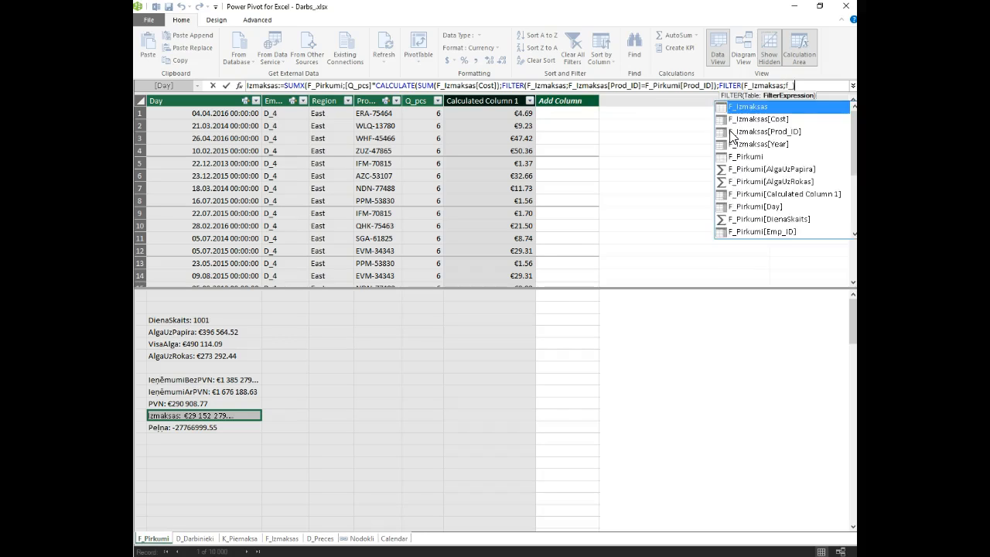
key("Down")
key("Down")
key("Down")
key("Tab")
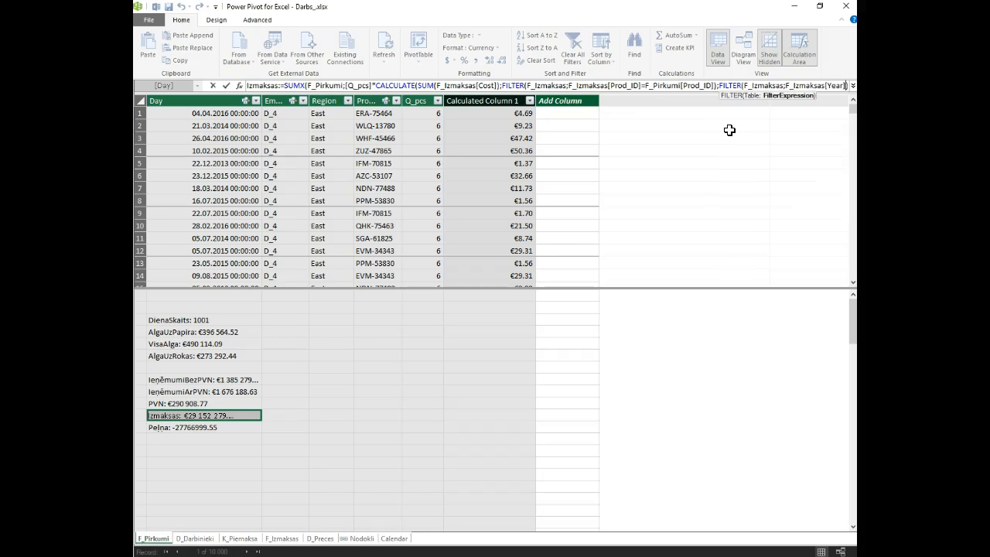
type("=")
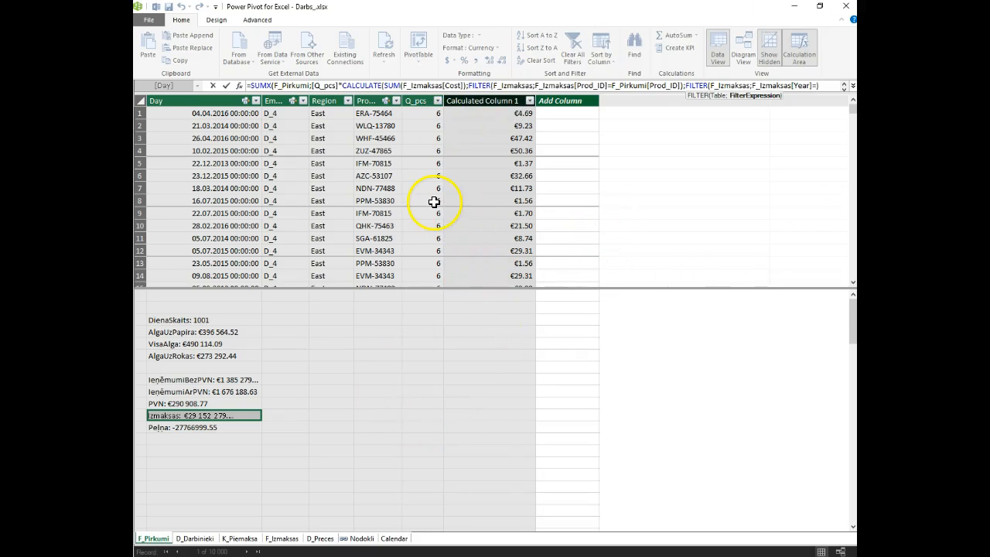
Complete the year condition with RELATED('Calendar'[Year]), close the second FILTER and submit the Izmaksas formula
type("rela")
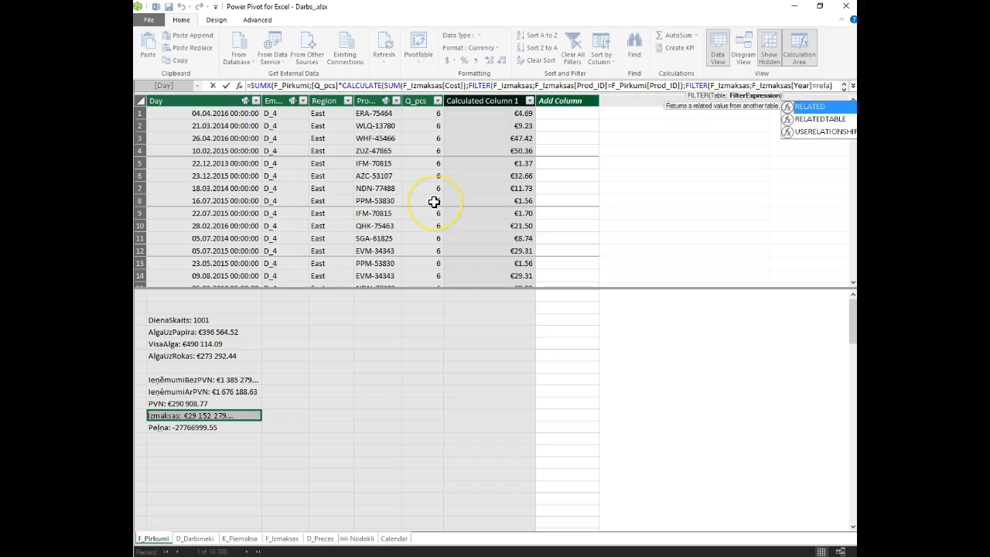
key("Tab")
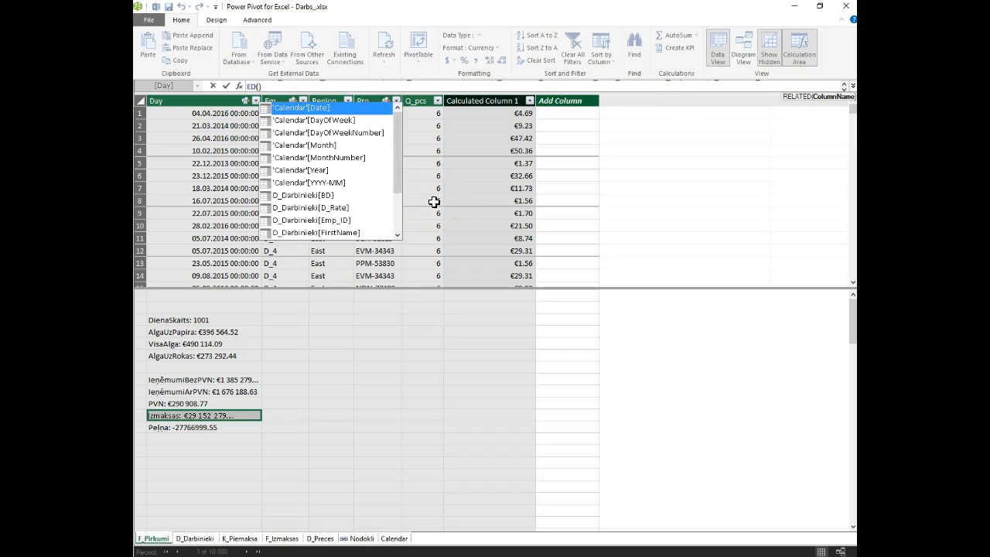
type("ca")
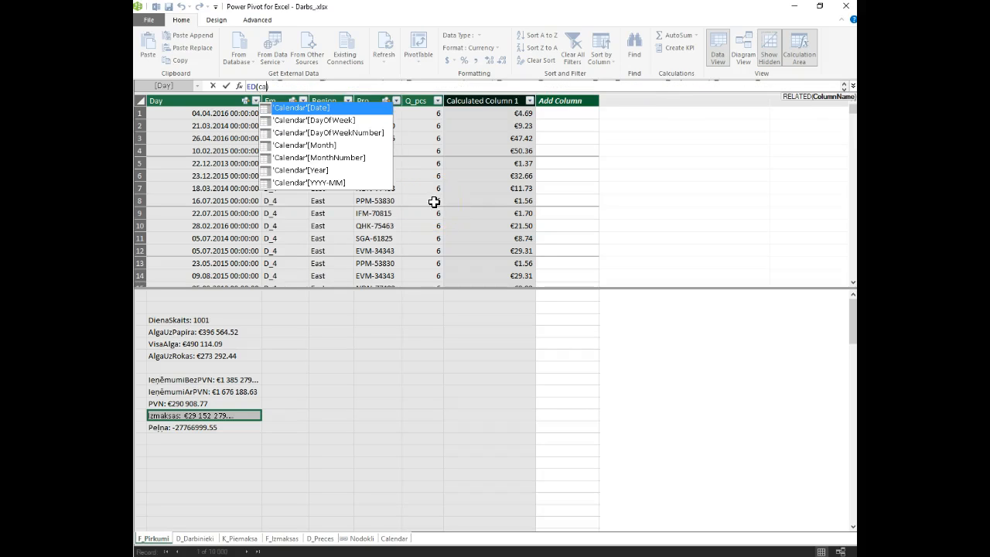
key("Down")
key("Down")
key("Down")
key("Down")
key("Down")
key("Tab")
type(")")
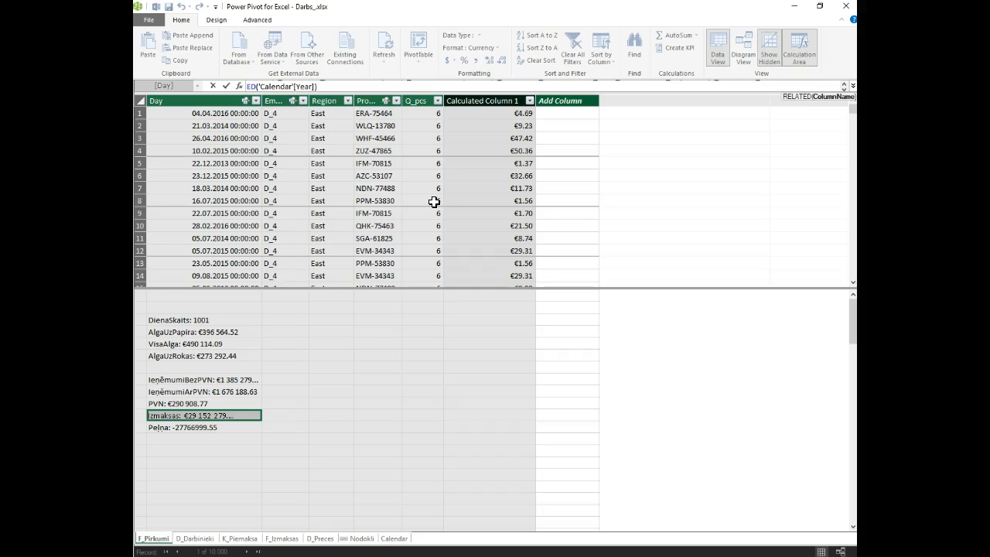
type(")")
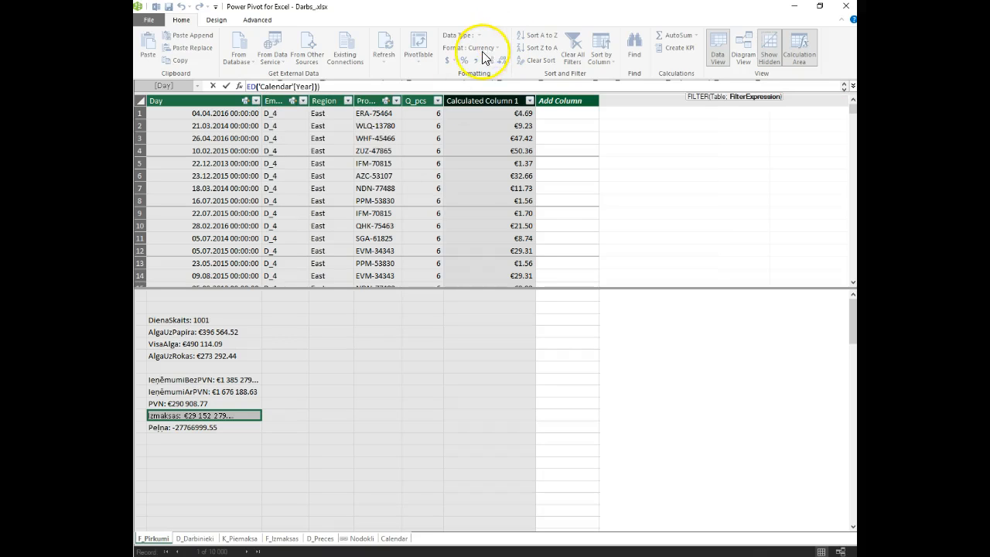
key("Return")
Display the full Izmaksas formula and examine its two FILTER arguments for product and year
left_click_drag(481, 94, 485, 170)
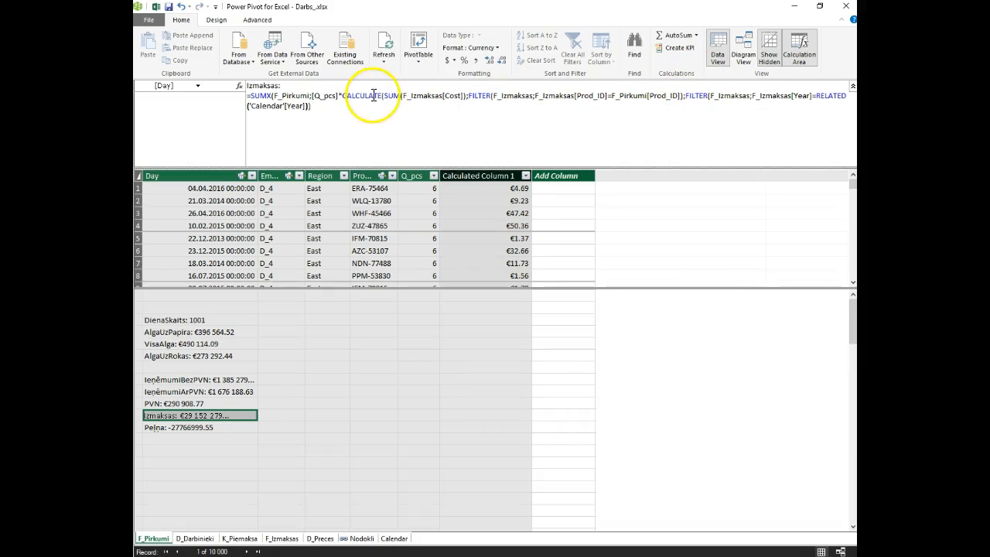
left_click(472, 98)
left_click(633, 304)
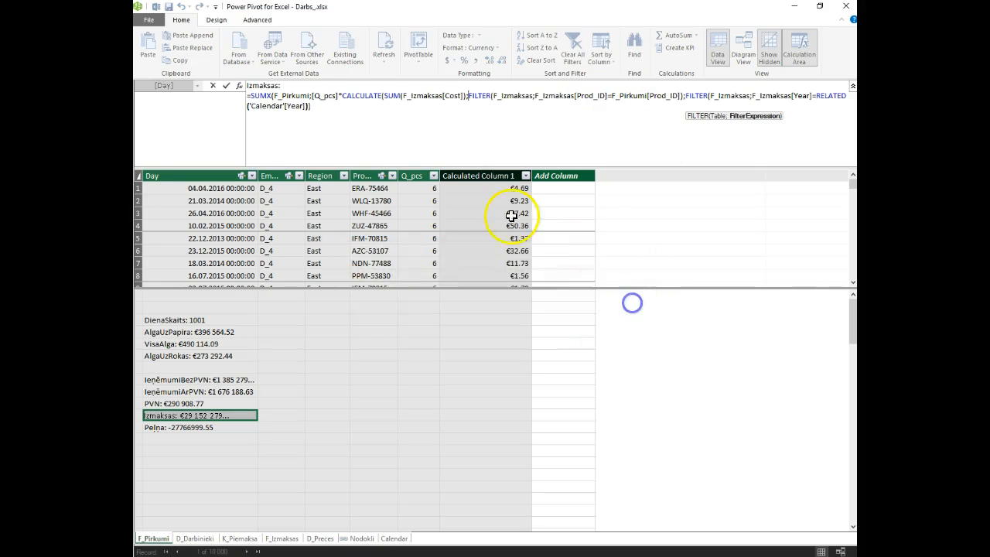
left_click_drag(468, 96, 309, 107)
left_click(684, 96)
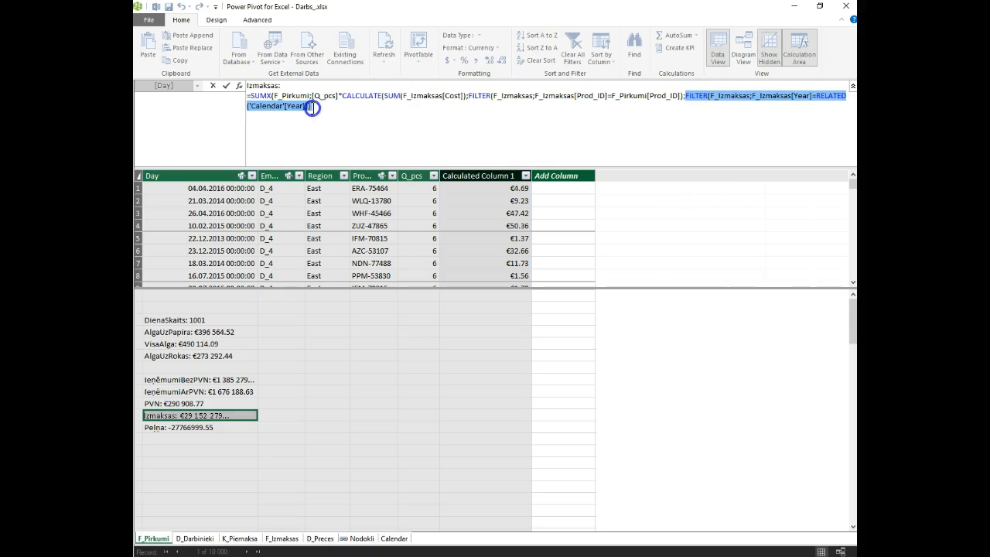
Close the remaining parentheses at the end of the Izmaksas formula and commit the measure
left_click(311, 107)
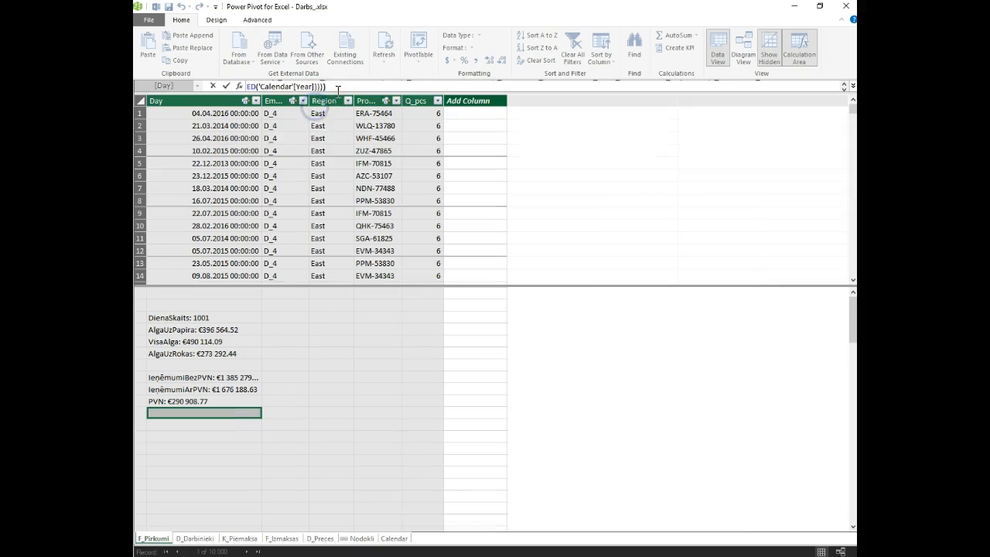
left_click(338, 95)
key("Return")
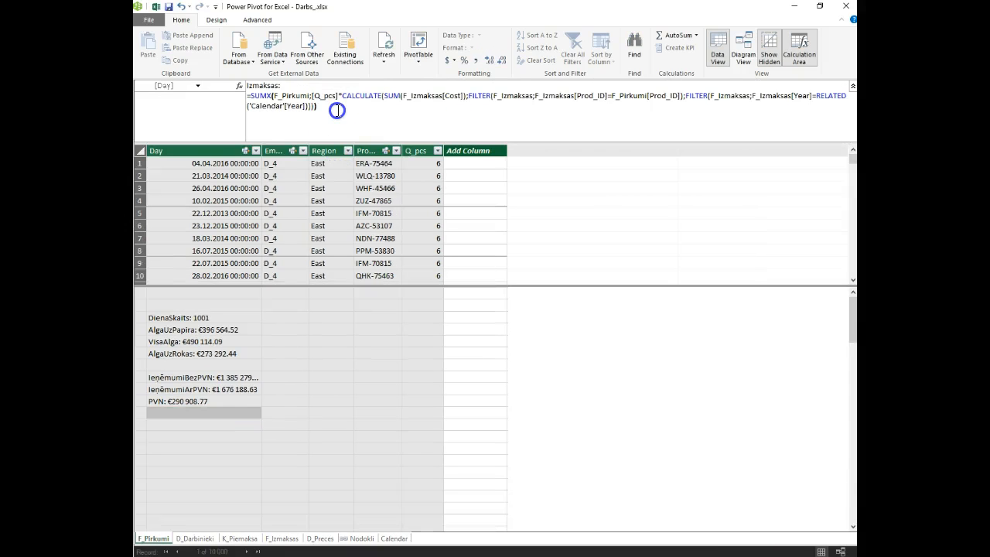
key("Down")
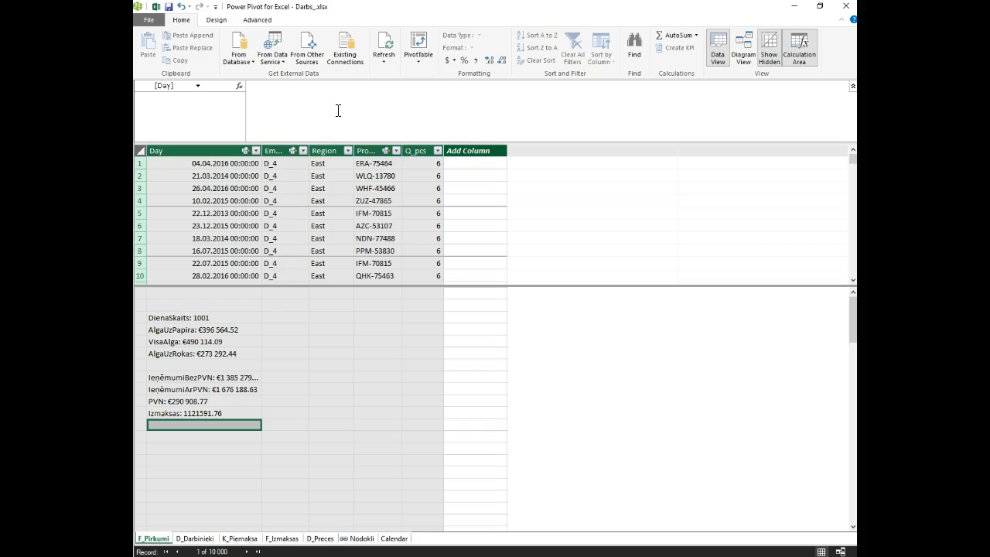
Format the Izmaksas measure as currency using € Latvian (Latvia)
left_click(223, 414)
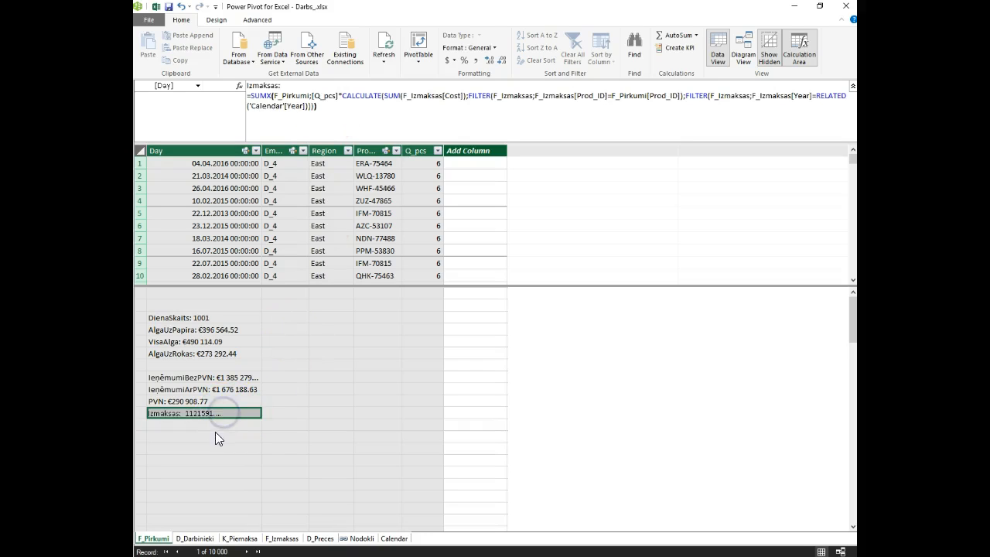
left_click(454, 60)
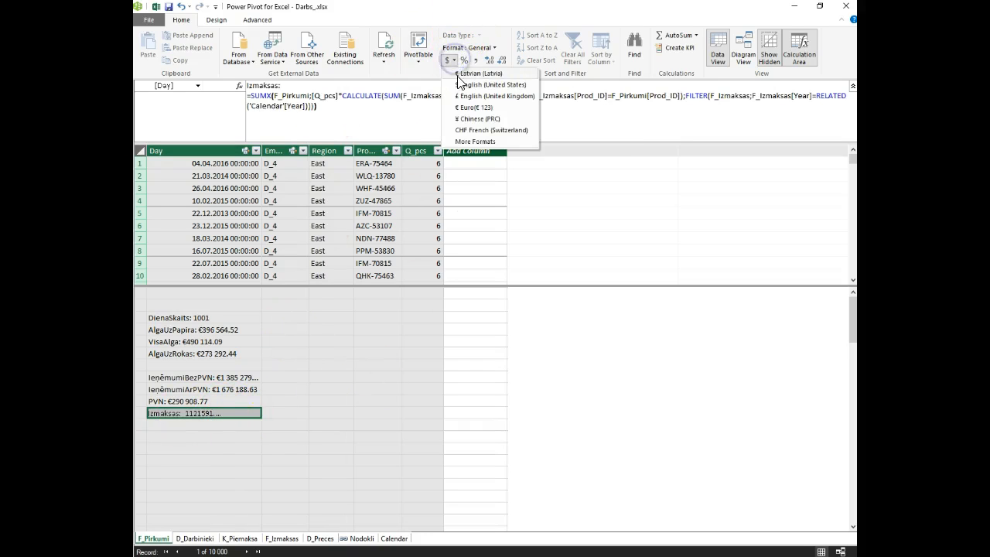
left_click(459, 74)
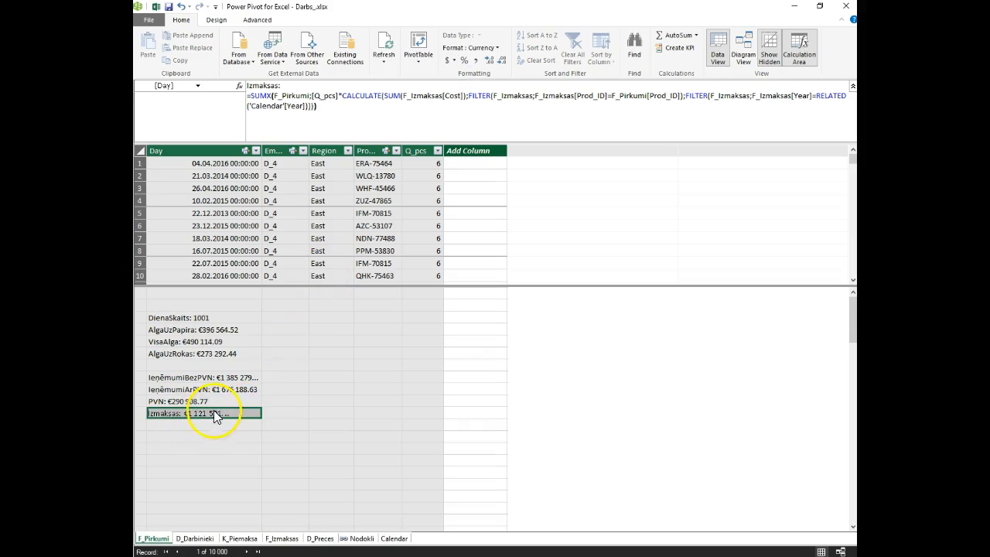
left_click(213, 435)
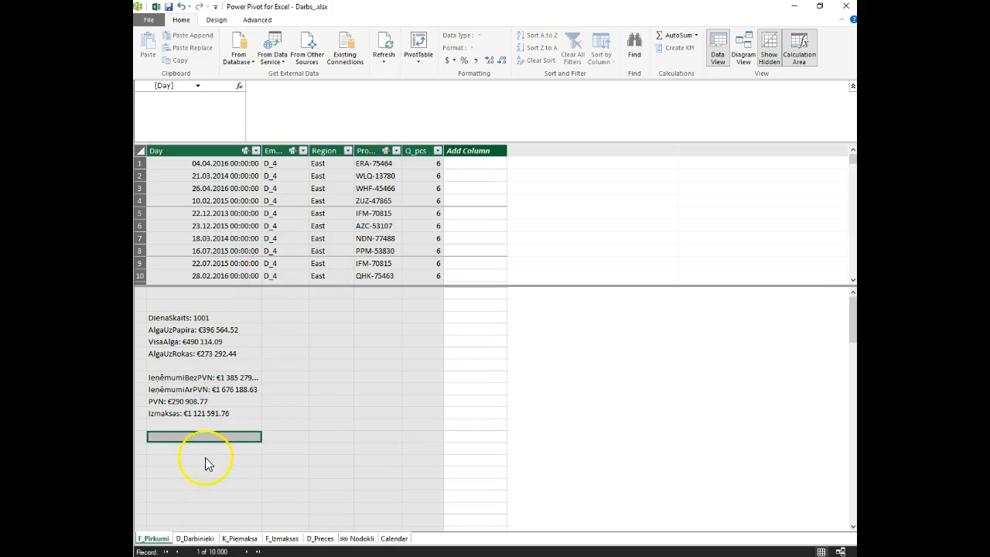
Create the measure Peļņa:=[IeņēmumiBezPVN]-[Izmaksas] in the empty calculation cell directly below Izmaksas
left_click(193, 425)
type("Peļņa")
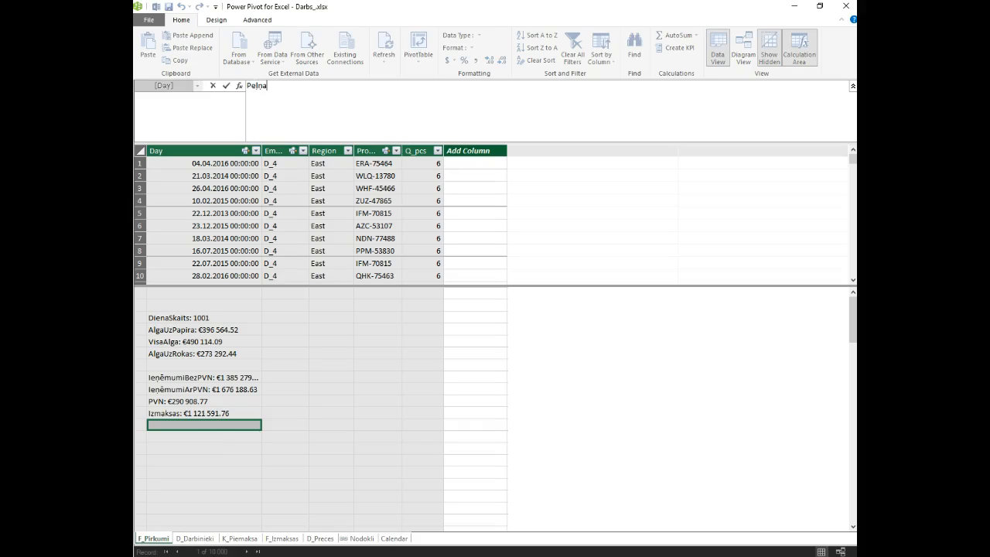
type("eļna:=")
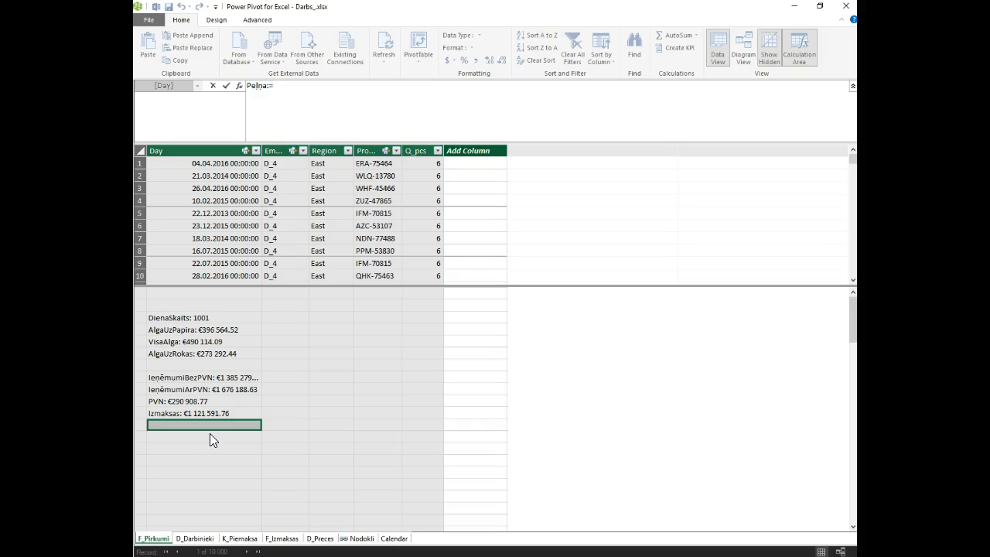
left_click(190, 379)
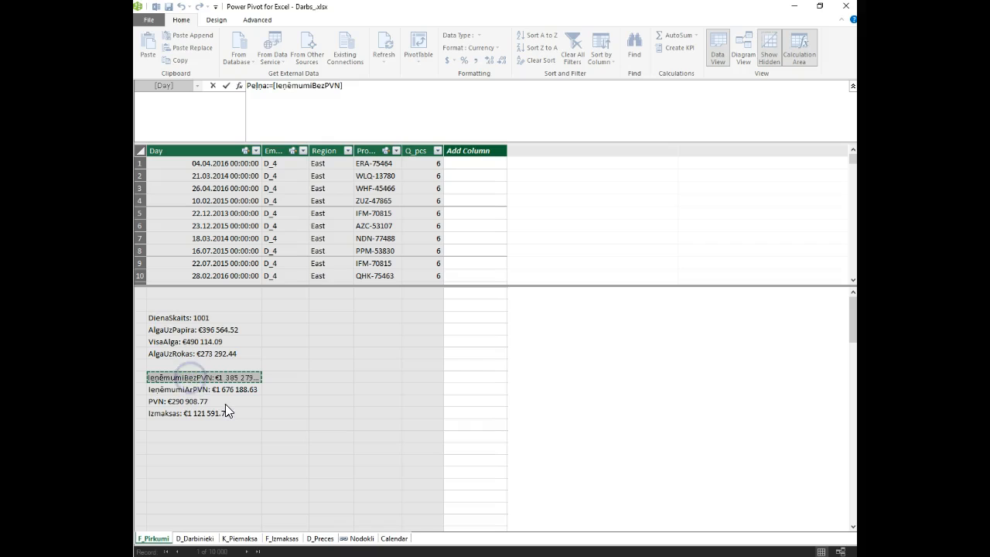
left_click(200, 414)
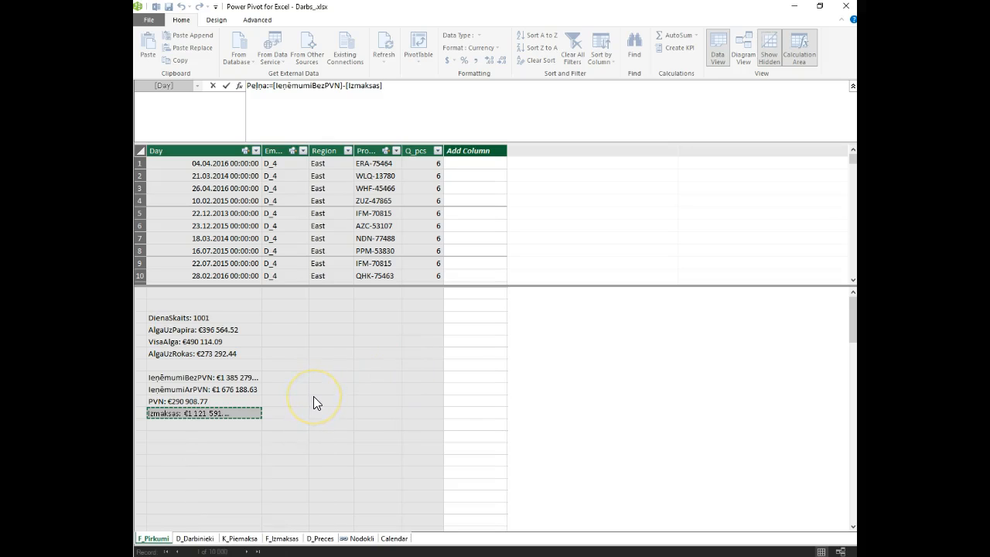
key("Return")
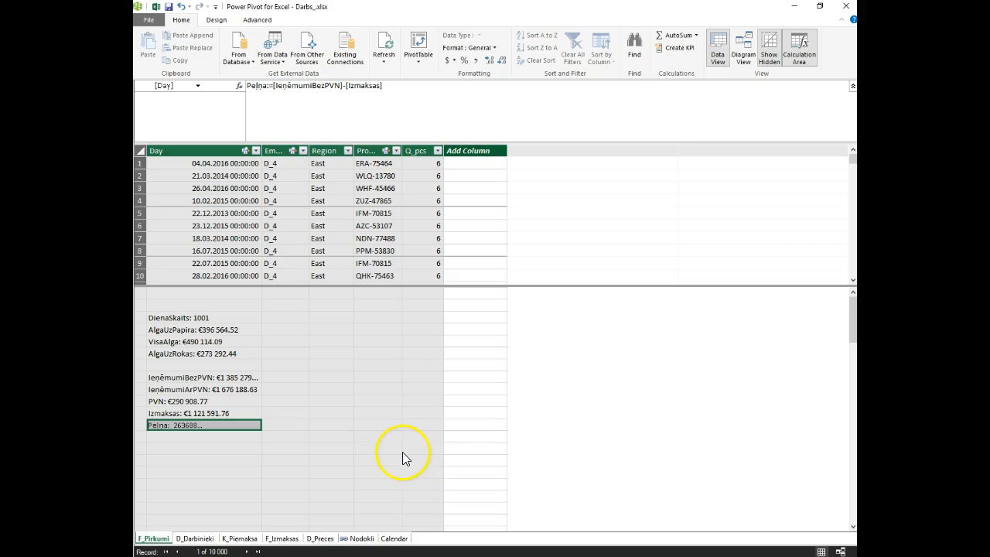
Format the Peļņa measure as € Latvian (Latvia) currency and widen the Day column so the measure values fit
left_click(453, 61)
left_click(463, 73)
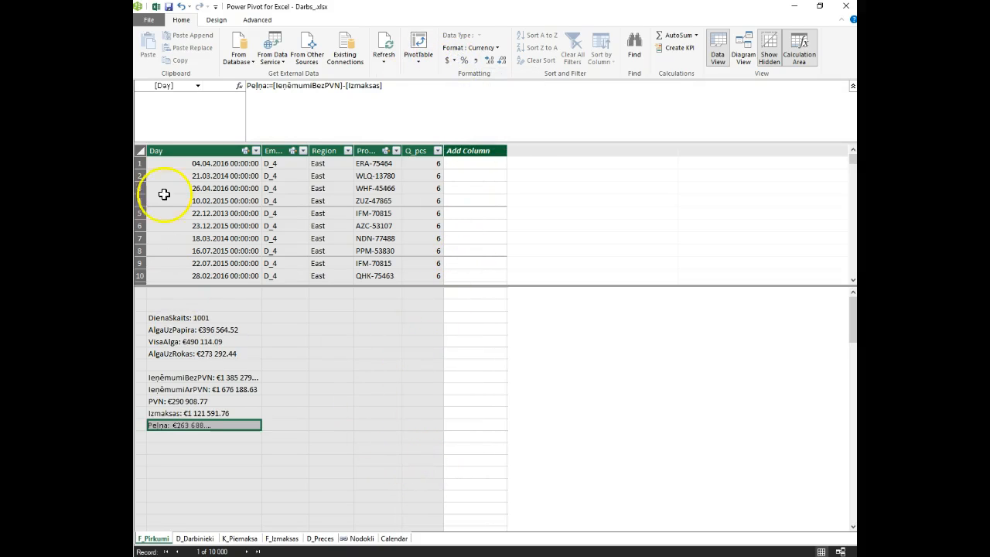
left_click_drag(267, 145, 308, 149)
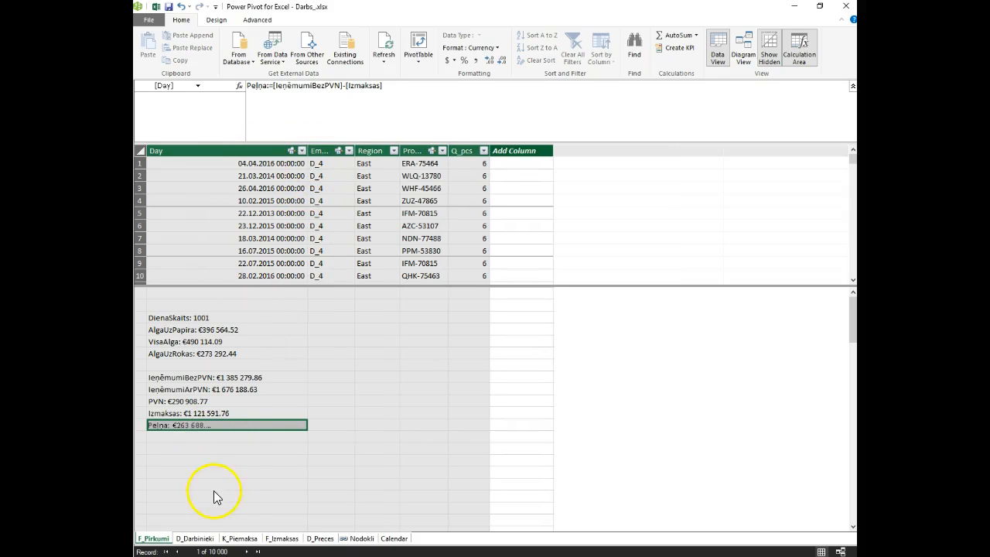
left_click(208, 452)
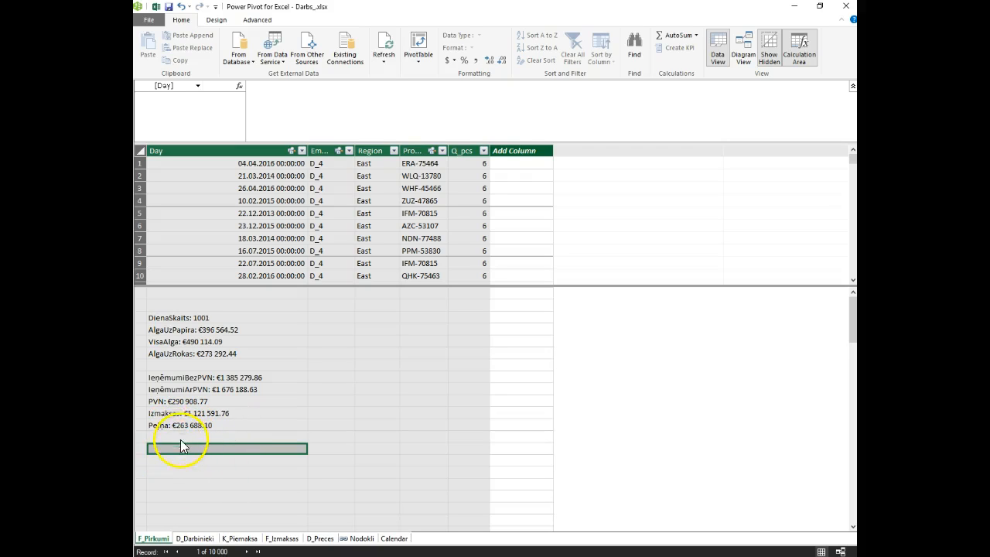
left_click(163, 425)
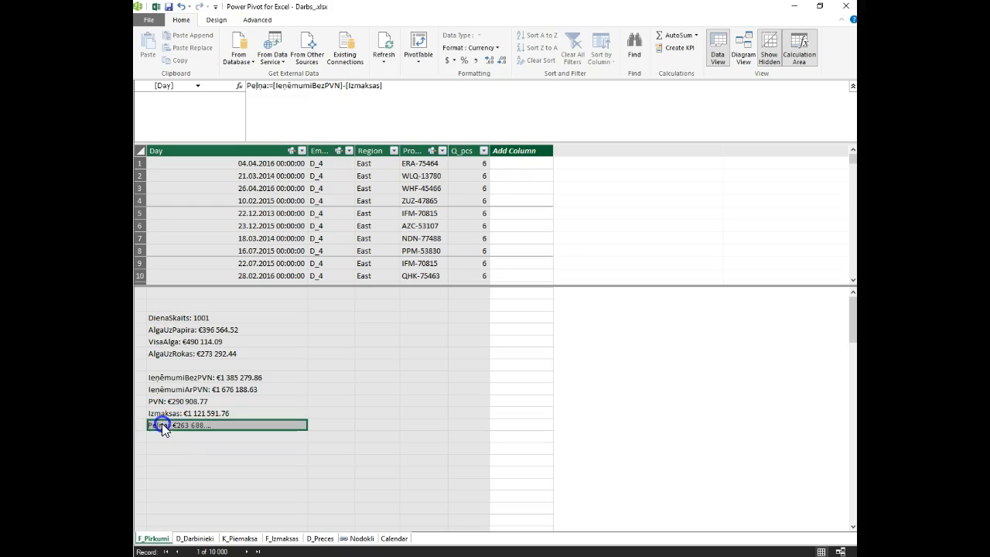
Create the measure PeļņaPēcDarba:=[Peļņa]-[VisaAlga] in the calculation cell directly below Peļņa
left_click(199, 437)
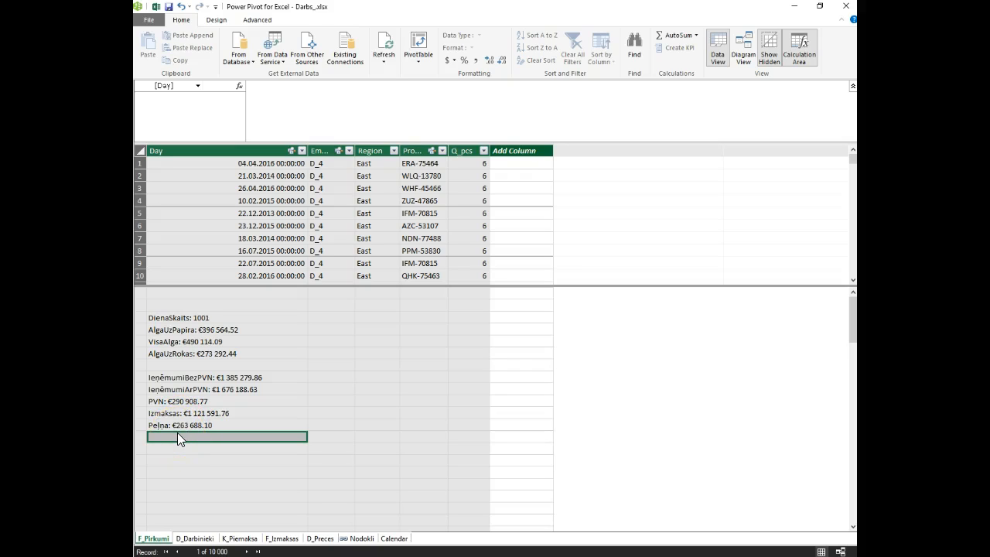
type("Pe")
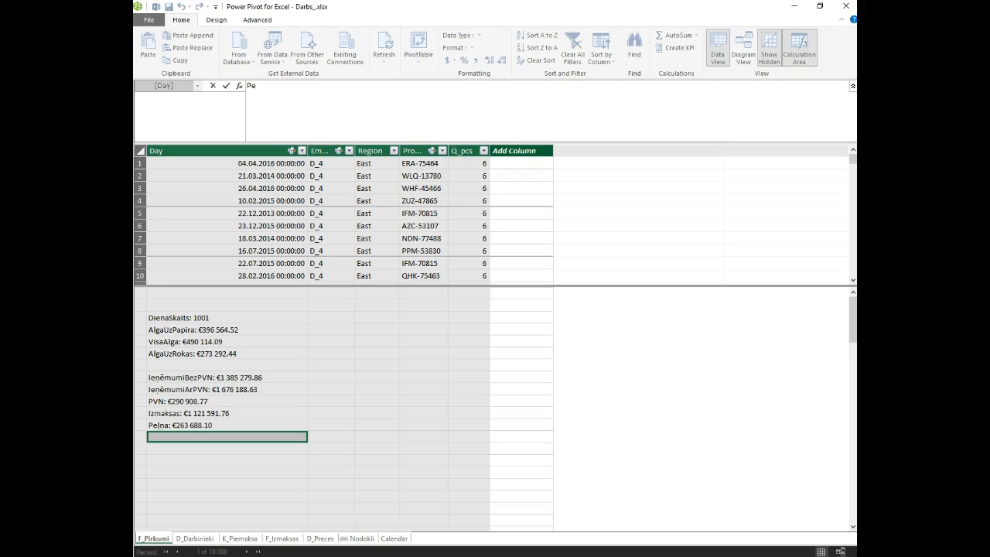
type("ļņaPēcDarba:=")
left_click(191, 425)
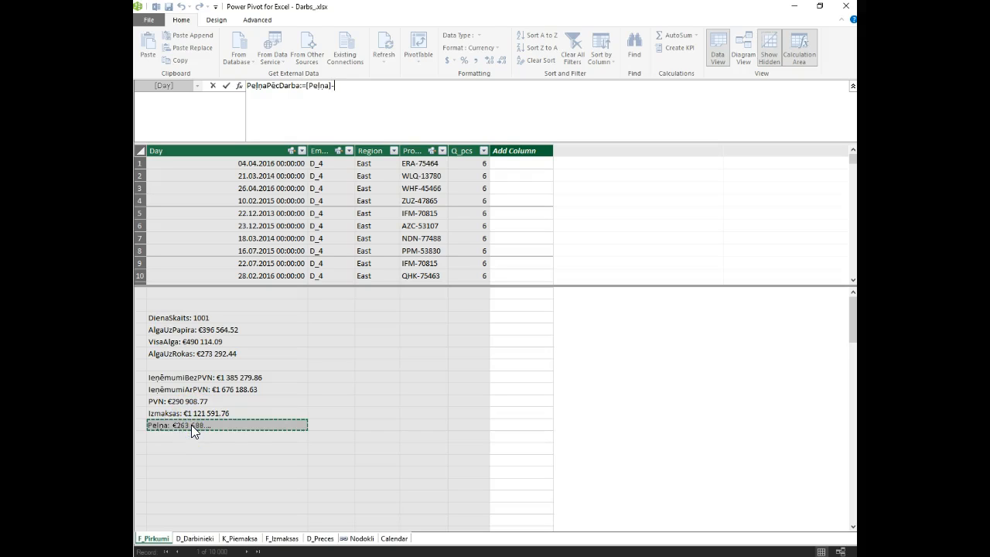
type("-")
left_click(172, 341)
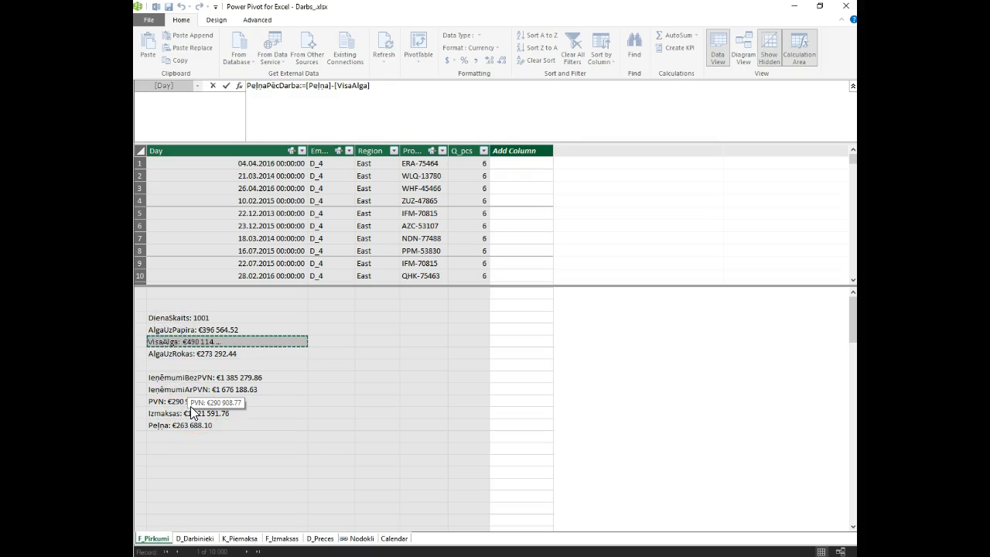
key("Return")
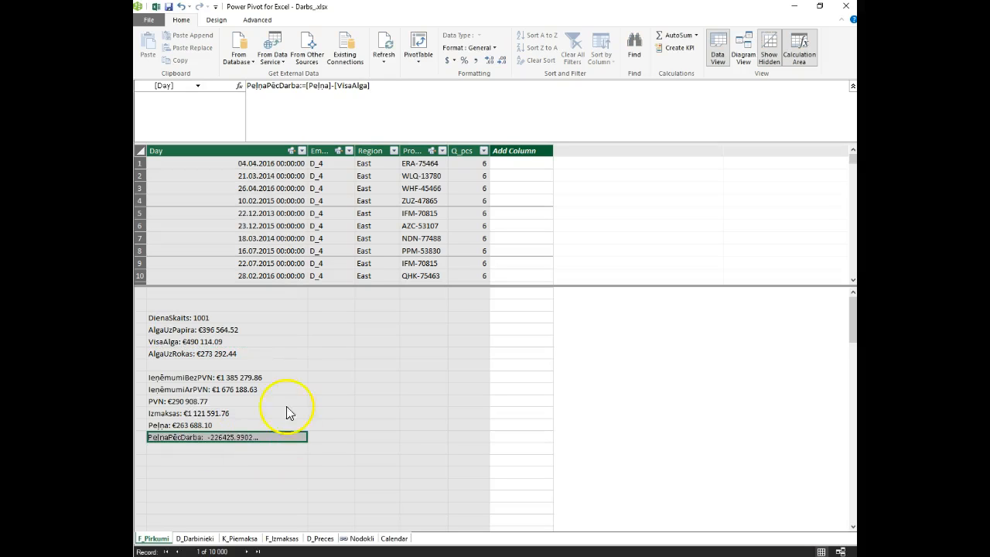
Format the PeļņaPēcDarba measure as currency using € Latvian (Latvia)
left_click(232, 449)
left_click(228, 436)
left_click(452, 59)
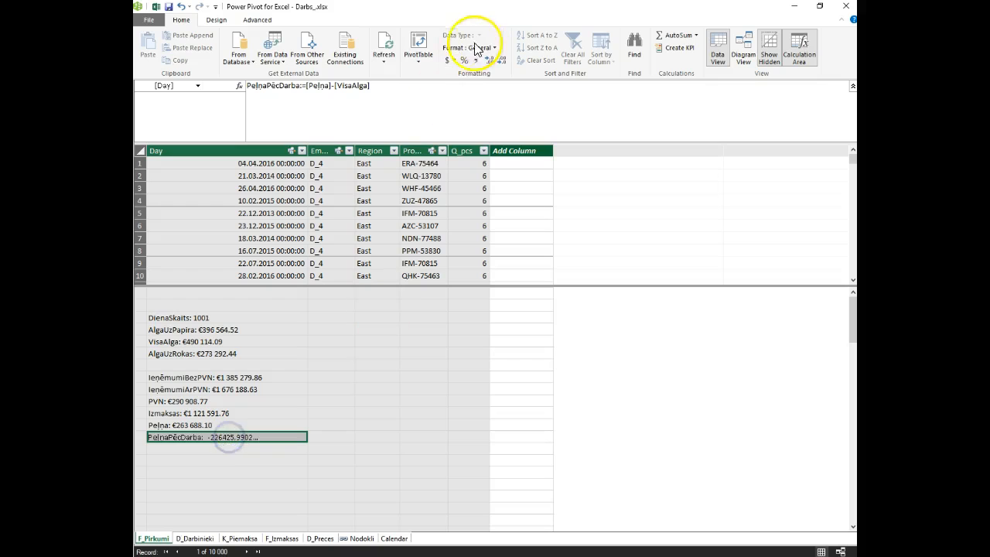
left_click(480, 73)
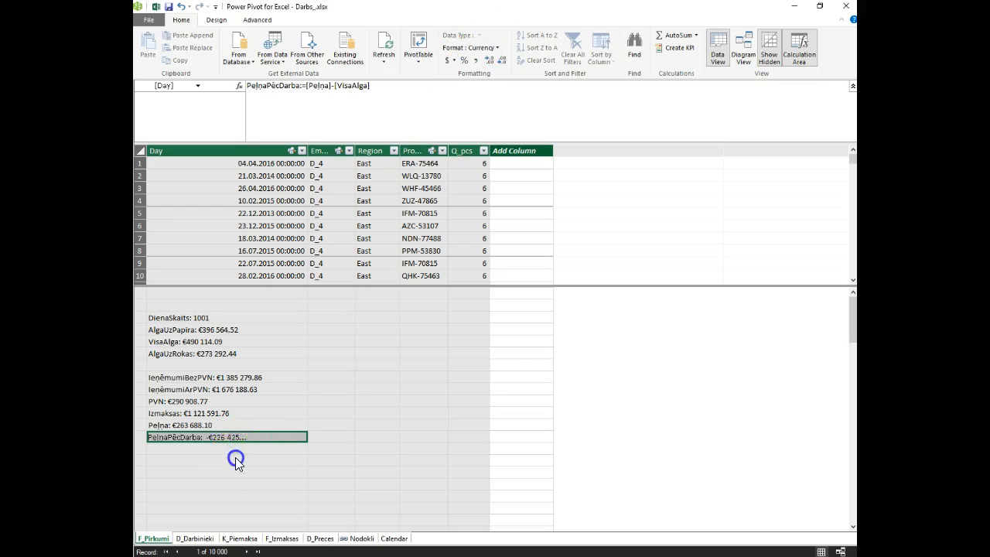
left_click(238, 449)
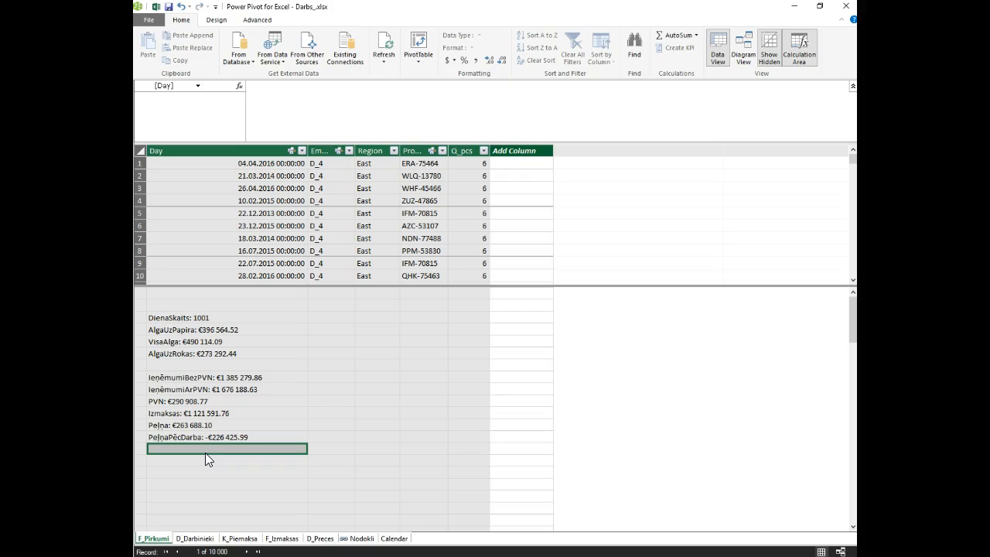
Shrink the formula area to one line and create a PivotTable from the data model on a new worksheet
left_click(560, 146)
left_click_drag(560, 147, 571, 91)
left_click(420, 163)
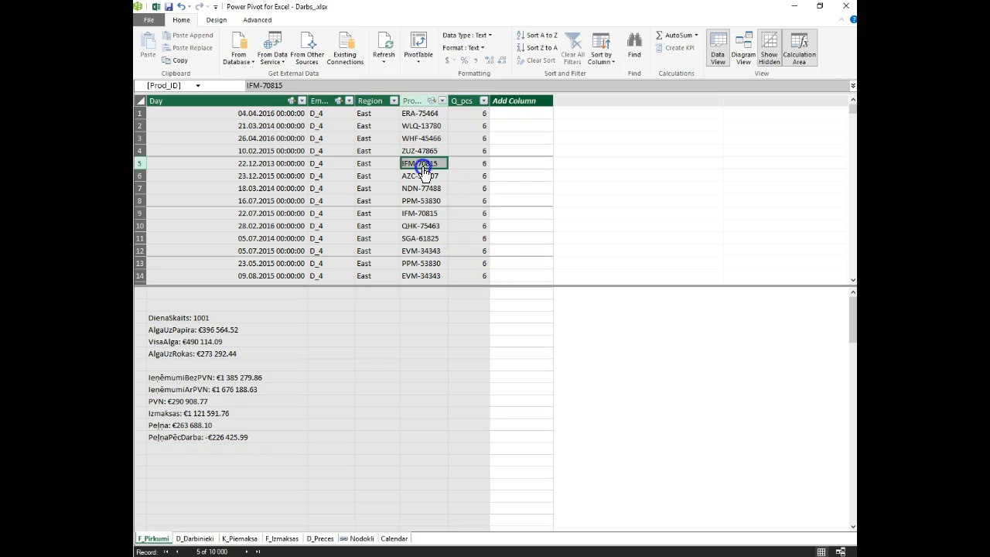
left_click(416, 42)
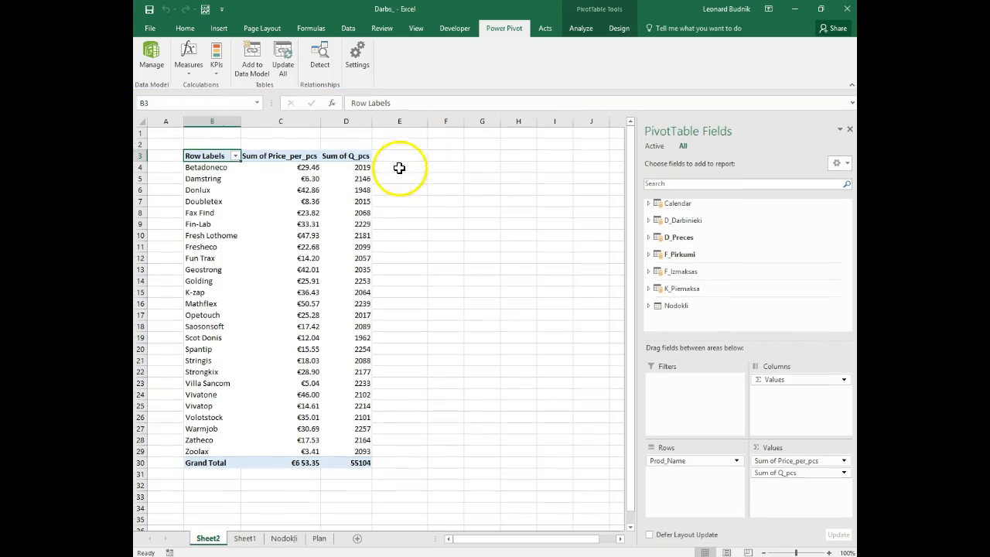
left_click(524, 311)
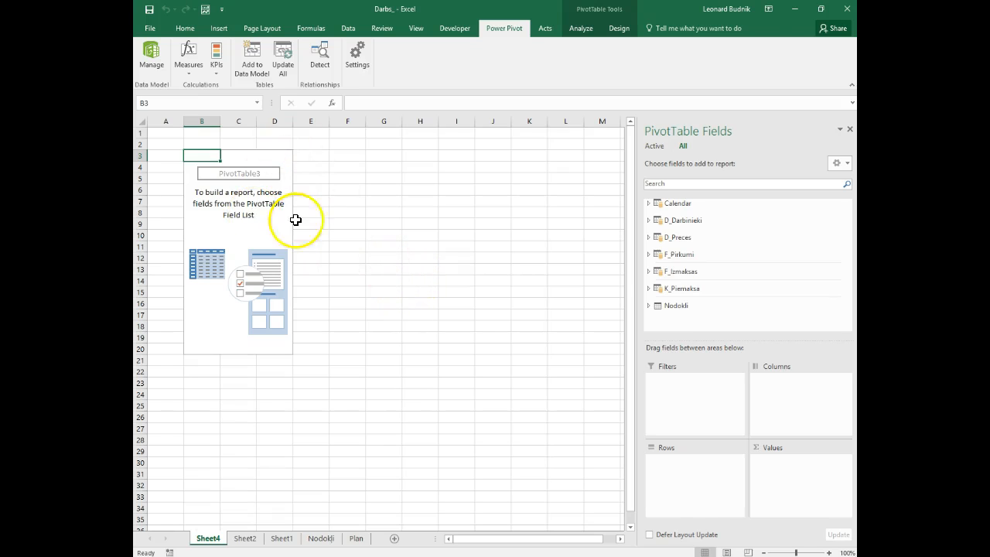
Expand the F_Pirkumi table in the field list and add the IeņēmumiBezPVN measure to the PivotTable's values
left_click(650, 252)
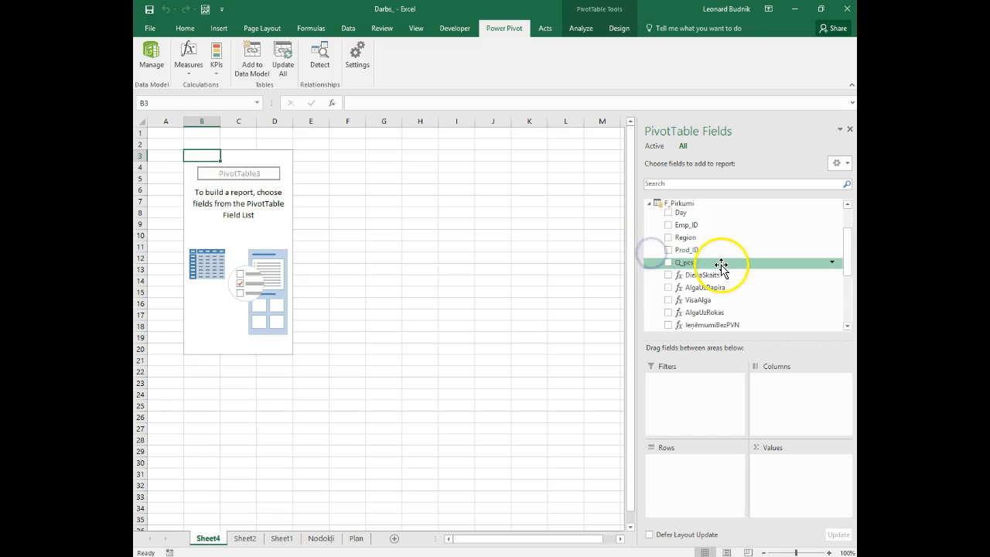
scroll(712, 263, "down", 1)
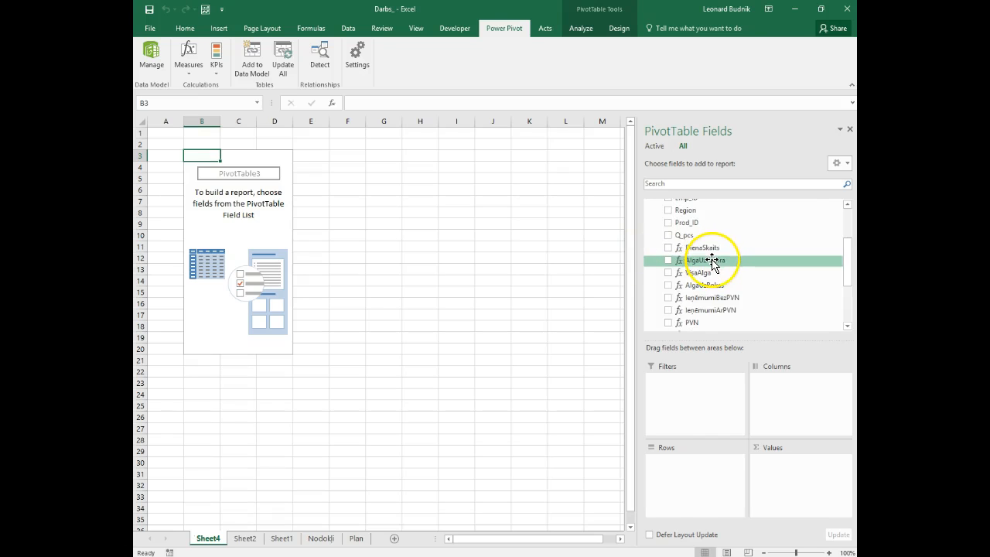
scroll(712, 299, "down", 1)
left_click_drag(717, 274, 736, 426)
left_click_drag(769, 465, 771, 464)
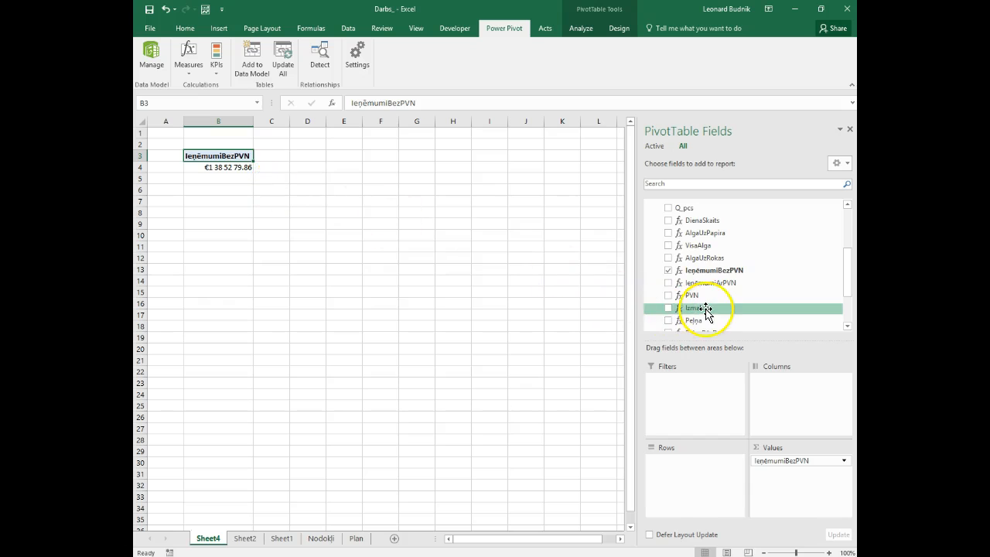
Add the Izmaksas, Peļņa, VisaAlga and PeļņaPēcDarba measures, in that order, to the PivotTable's values
left_click_drag(710, 309, 791, 469)
left_click_drag(694, 312, 797, 438)
left_click_drag(807, 482, 809, 483)
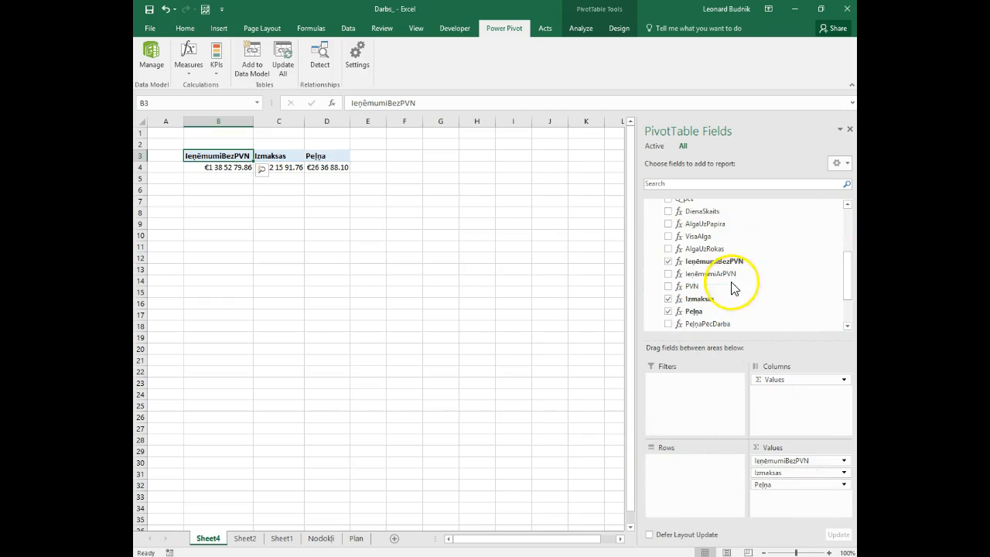
left_click_drag(700, 236, 796, 495)
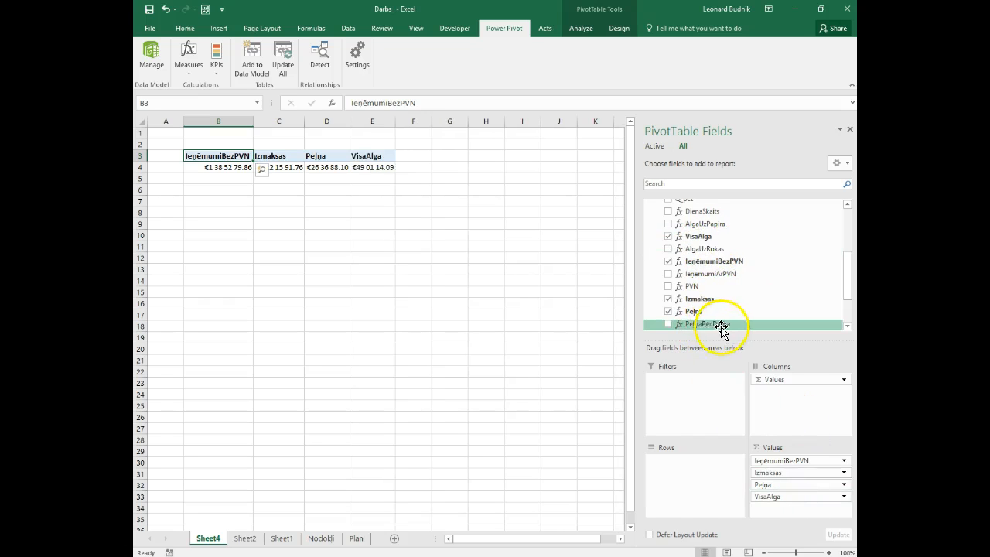
left_click_drag(725, 326, 800, 501)
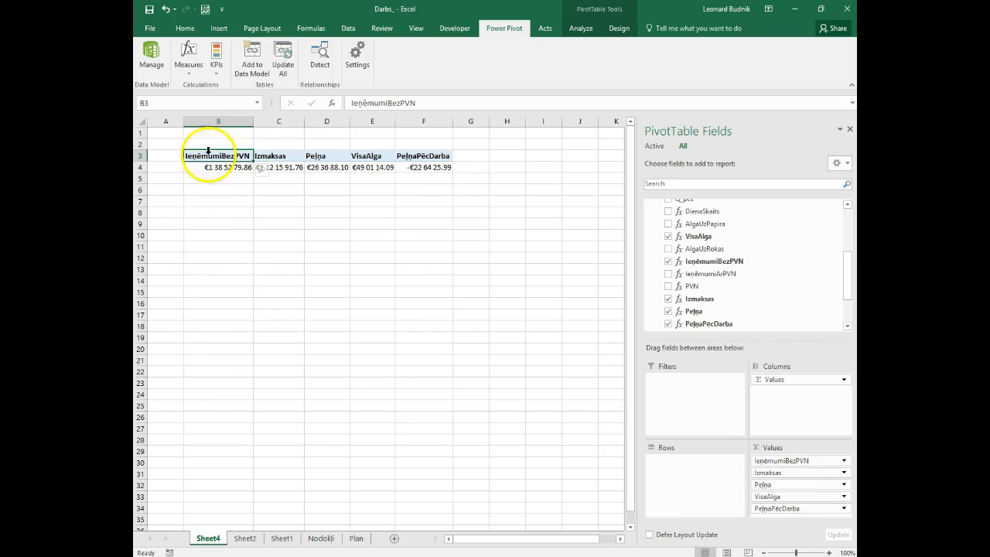
Examine the PivotTable's value row, comparing IeņēmumiBezPVN, Izmaksas, Peļņa and VisaAlga with PeļņaPēcDarba
left_click(209, 216)
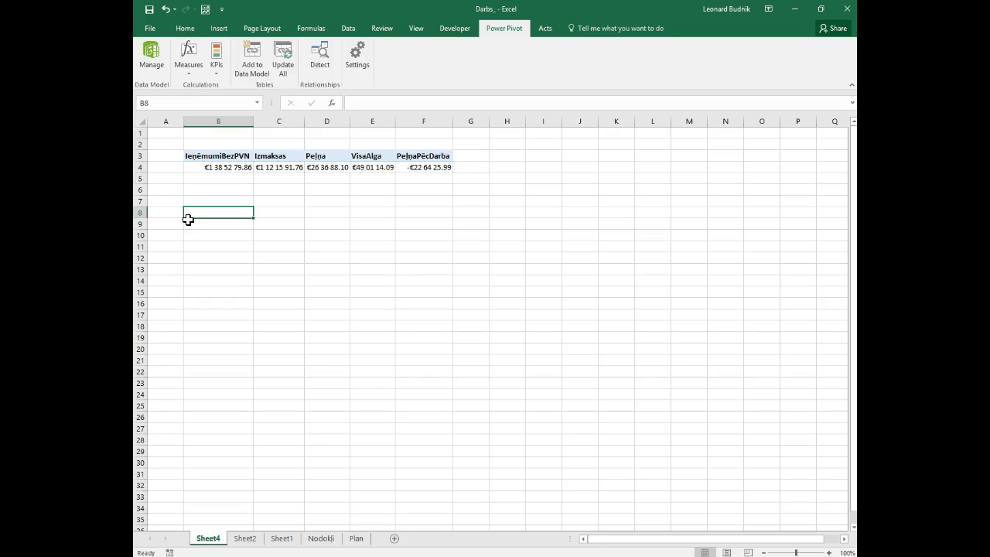
left_click(430, 167)
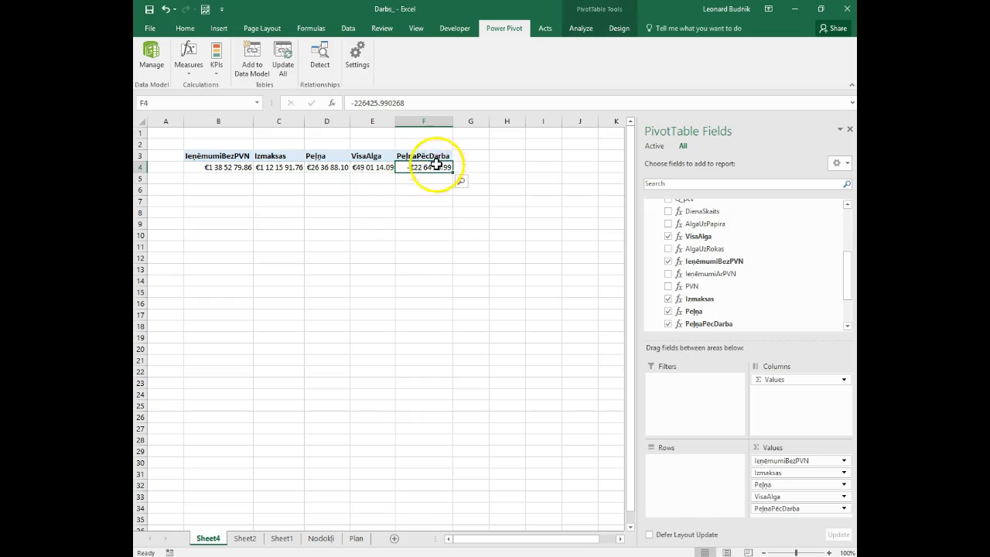
left_click_drag(225, 167, 382, 168)
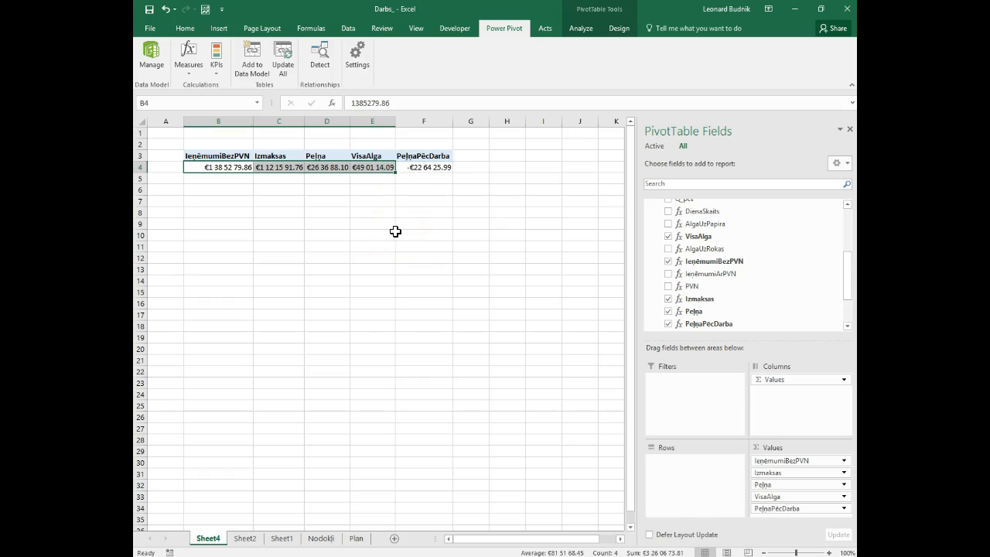
left_click(400, 168)
left_click(376, 212)
Try to insert a Waterfall PivotChart based on the PivotTable
left_click(268, 172)
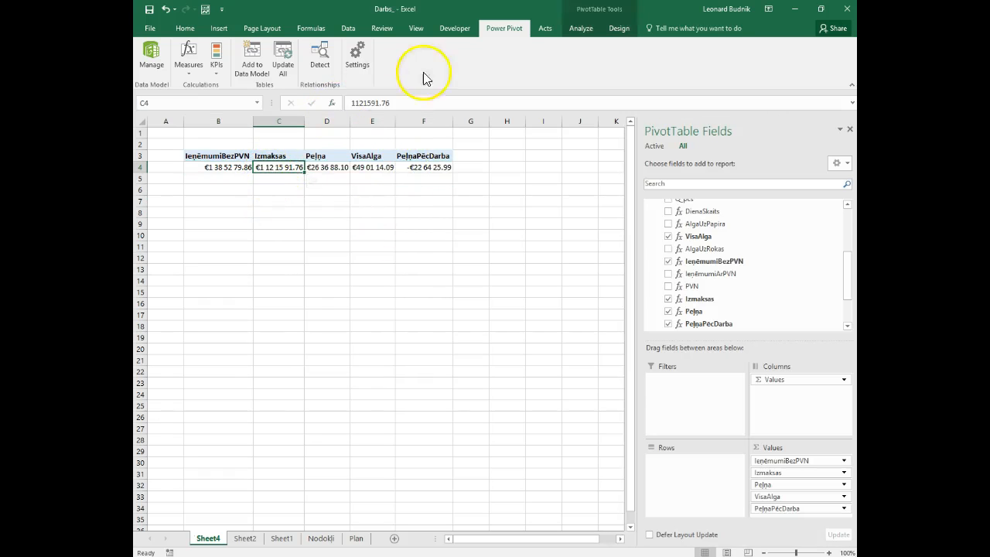
left_click(581, 28)
left_click(710, 61)
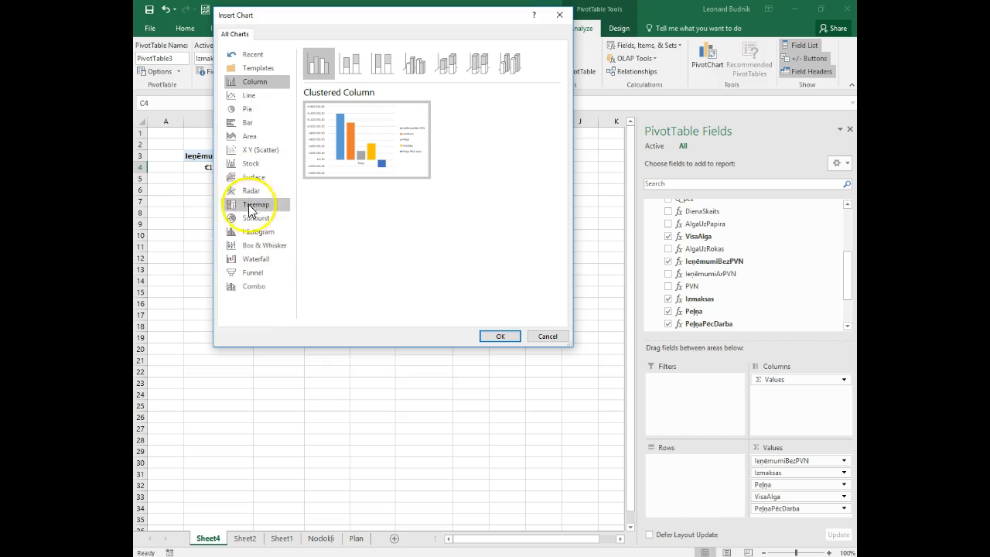
left_click(253, 260)
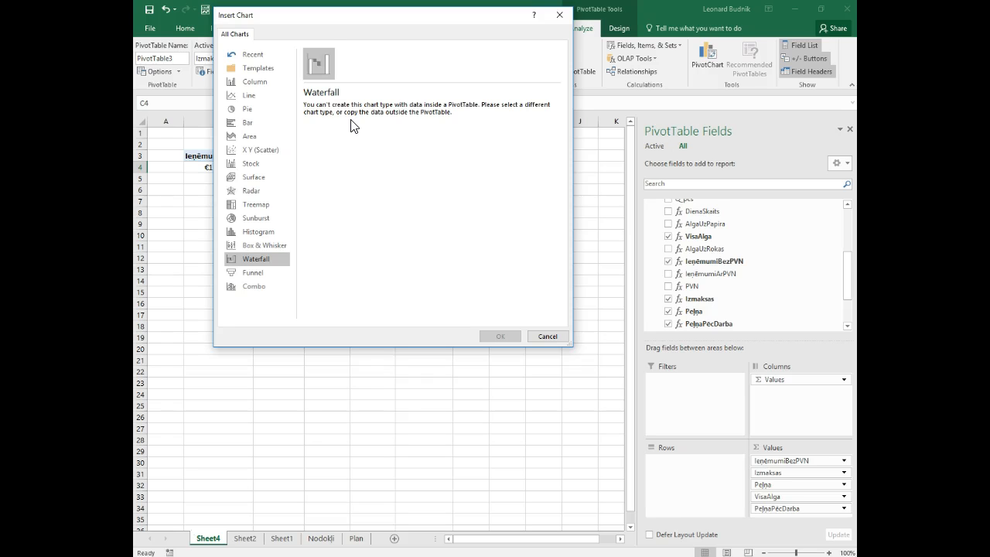
left_click(548, 336)
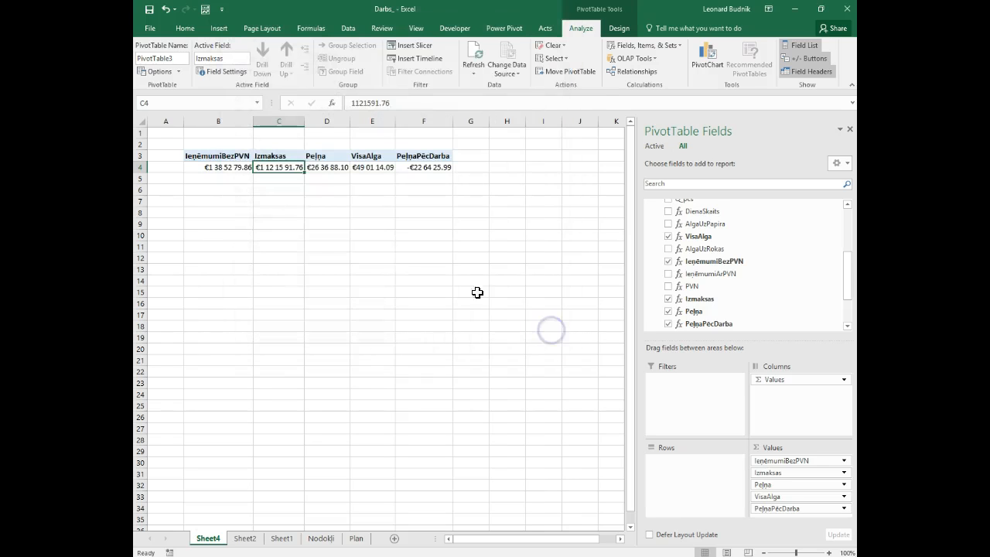
Copy the PivotTable's headers and values in B3:F4 and paste them as links starting at B8
left_click(254, 211)
left_click_drag(210, 155, 431, 168)
right_click(431, 168)
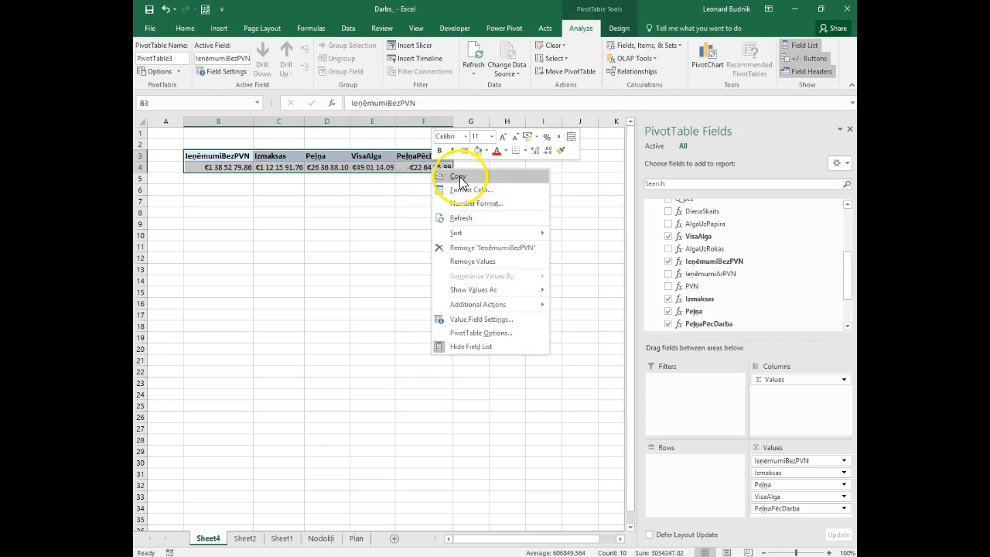
left_click(460, 177)
left_click(202, 212)
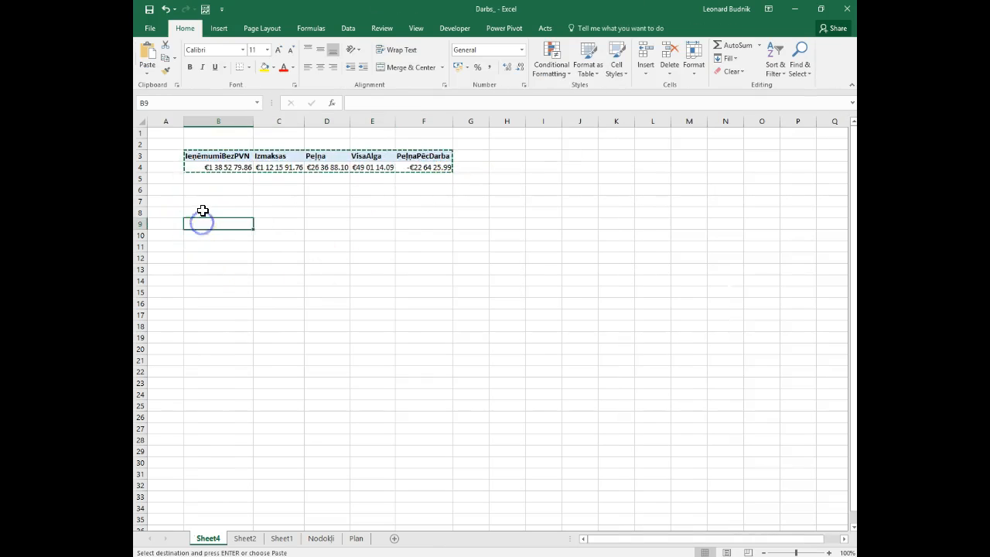
right_click(202, 213)
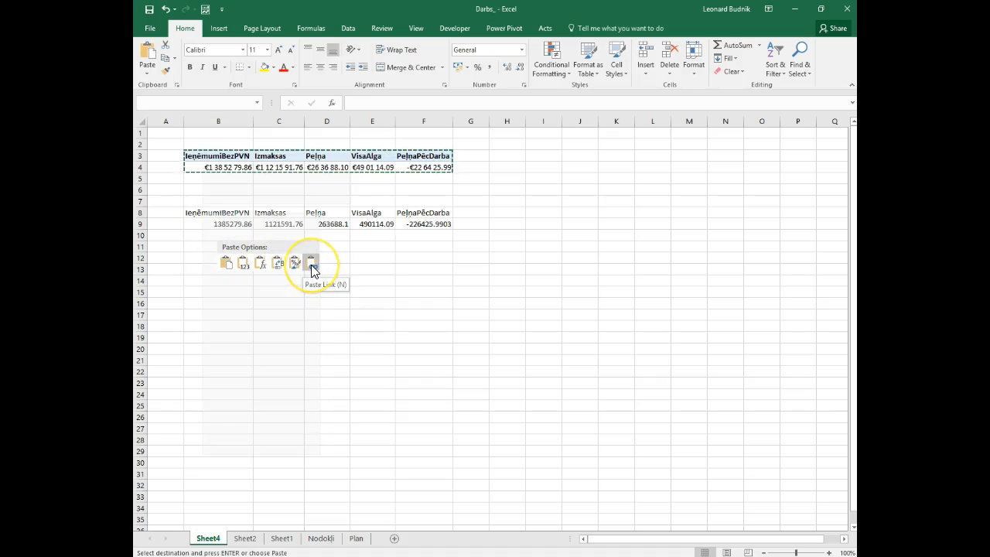
left_click(311, 265)
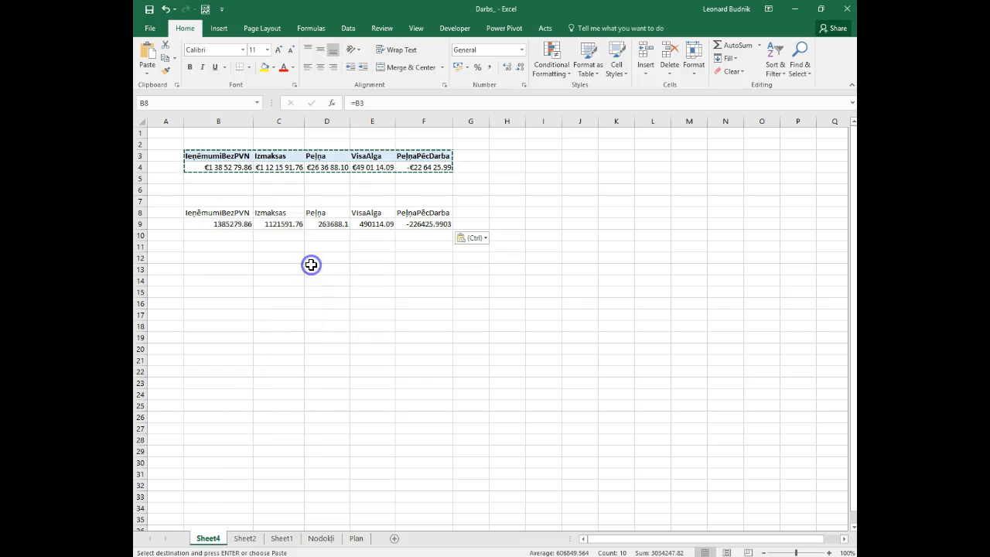
Examine the linked formula in B9 and compare the linked range B8:F9 with the PivotTable
left_click(251, 257)
left_click(206, 224)
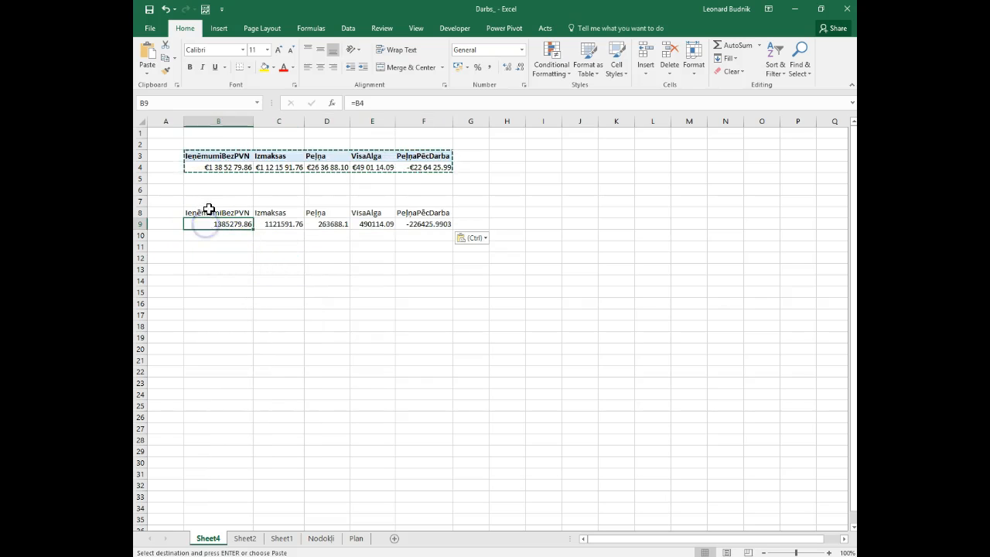
key("F2")
key("Escape")
left_click(273, 223)
left_click_drag(199, 157, 437, 164)
left_click_drag(195, 212, 428, 223)
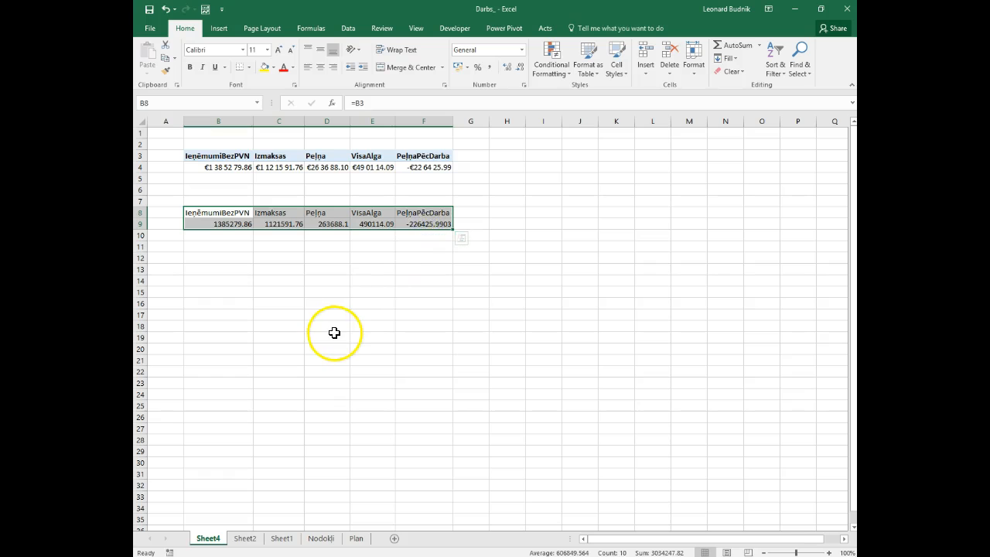
Negate the linked Izmaksas and VisaAlga values by changing C9 to =-C4 and E9 to =-E4
double_click(263, 224)
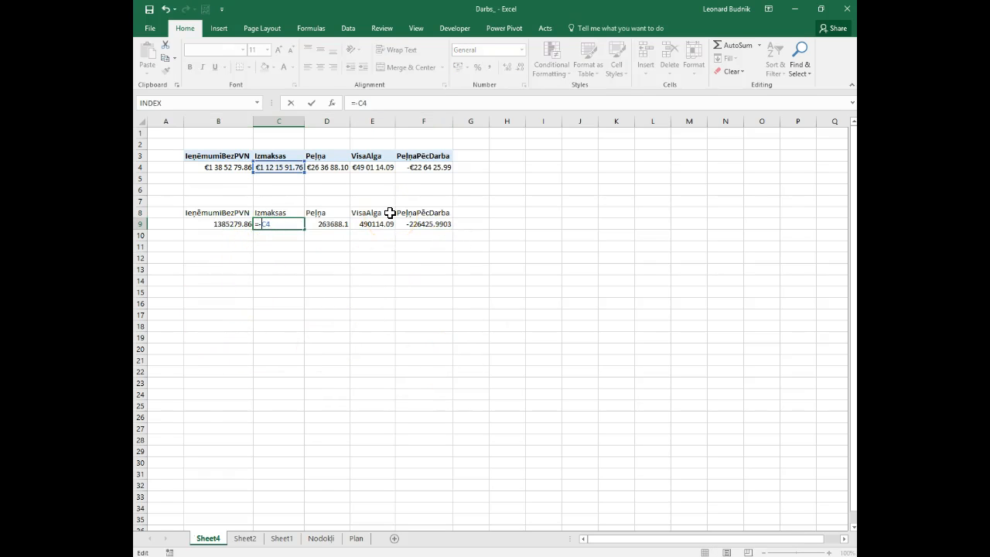
key("Return")
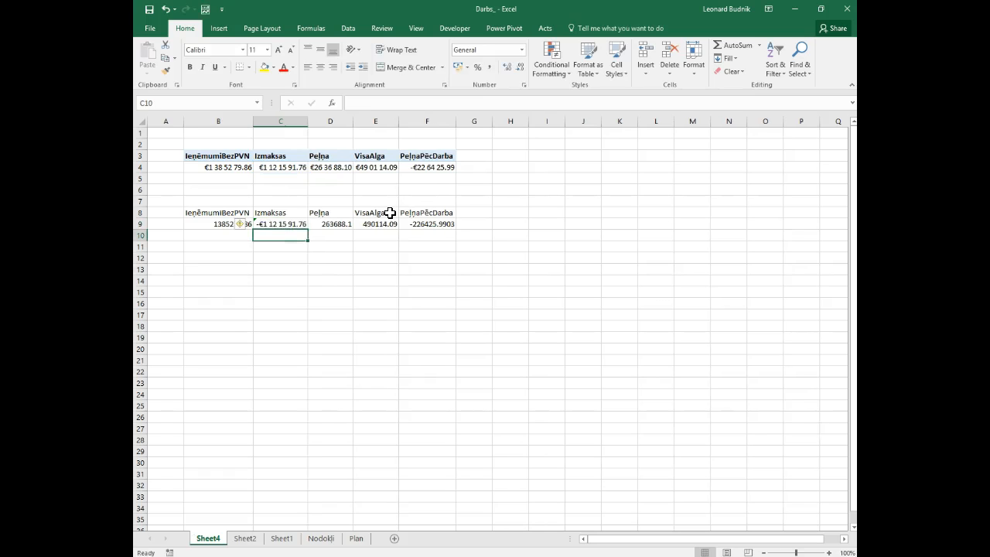
key("Right")
key("Right")
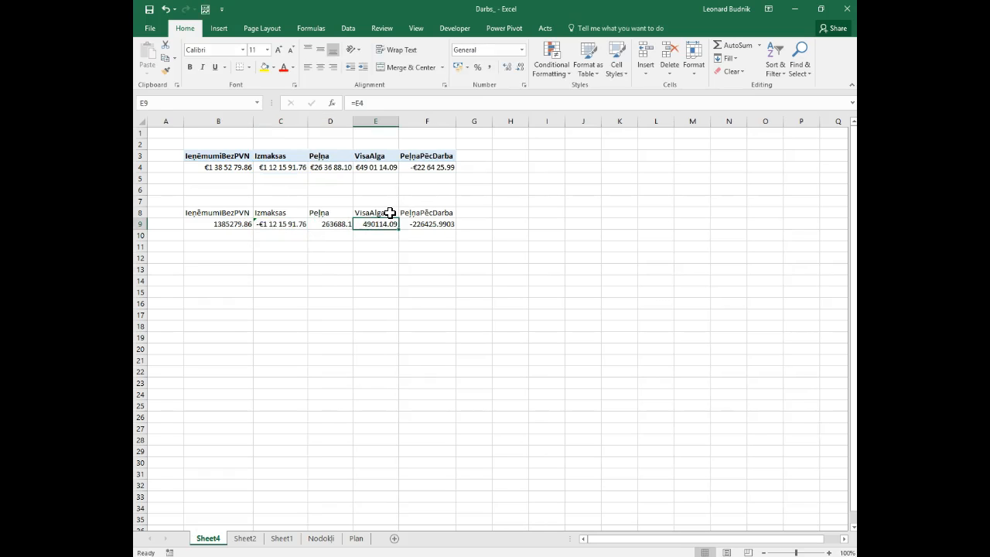
key("F2")
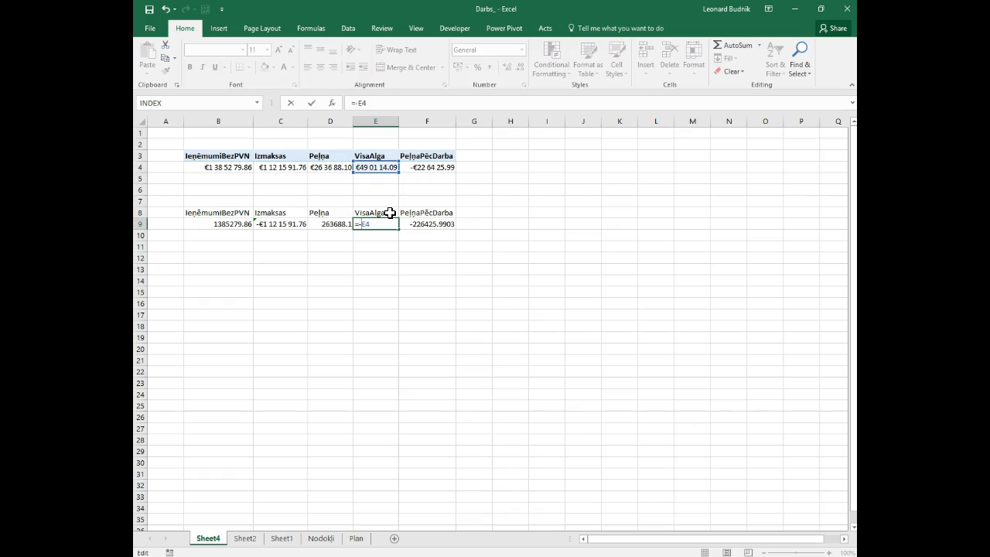
key("Return")
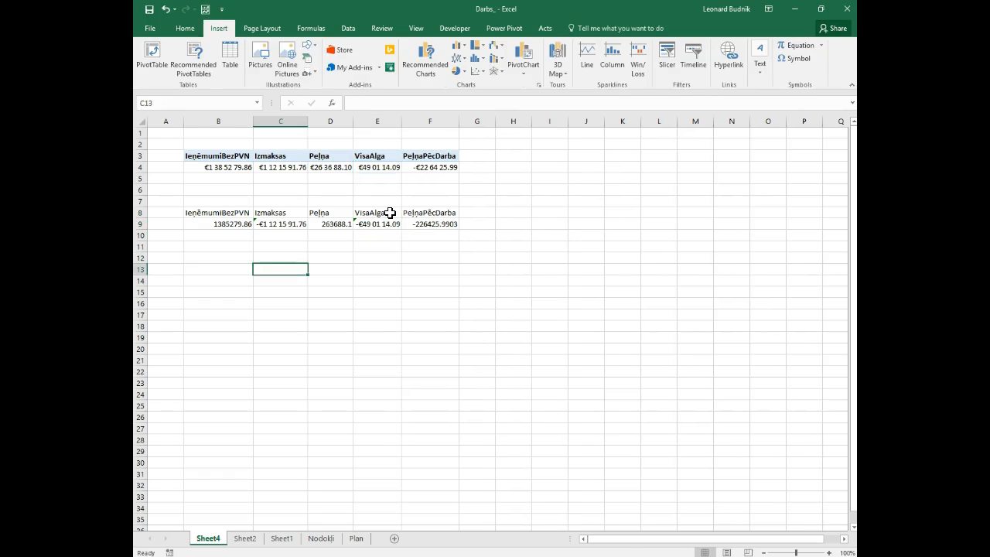
Insert a Waterfall chart from the linked range B8:F9 and place it just below that range
left_click_drag(206, 212, 452, 222)
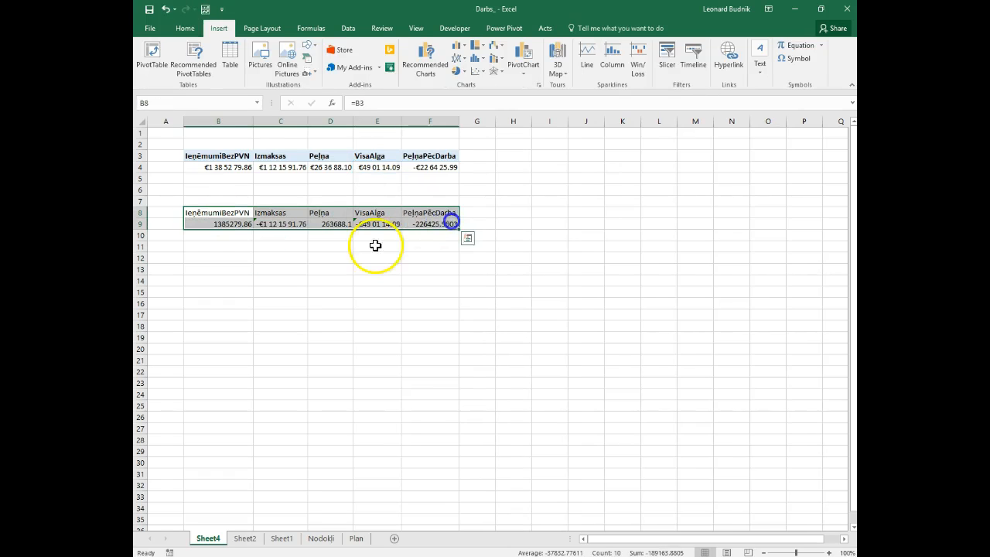
left_click(502, 49)
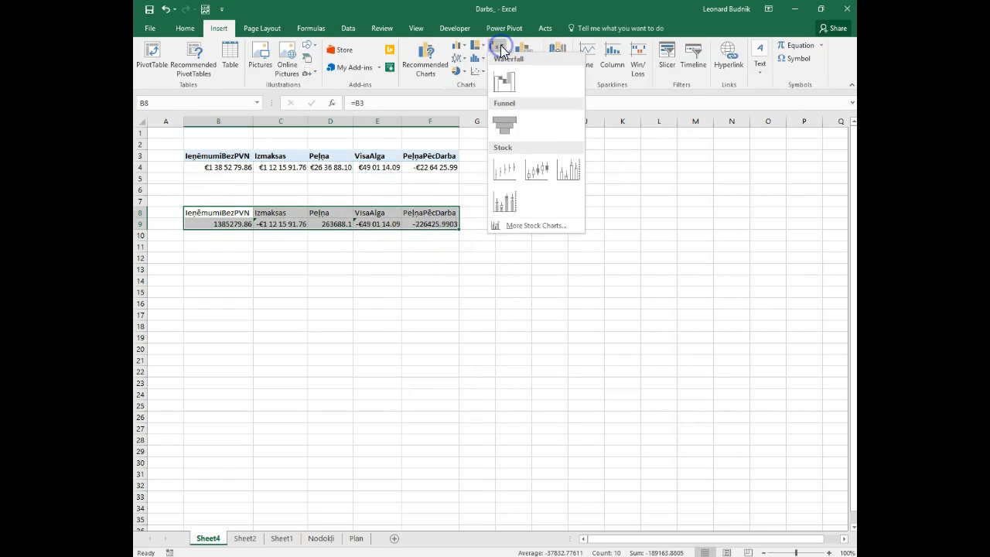
left_click(509, 87)
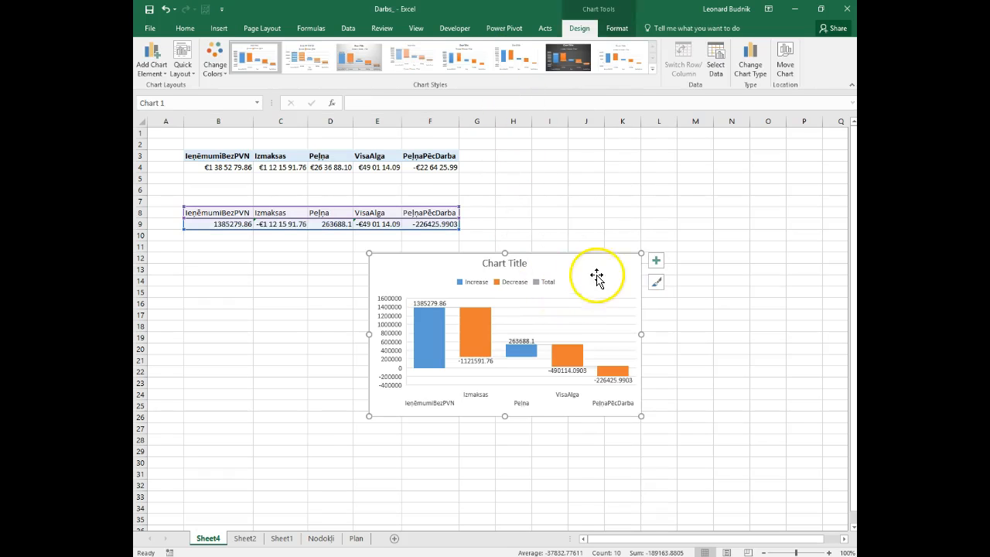
left_click_drag(601, 267, 469, 267)
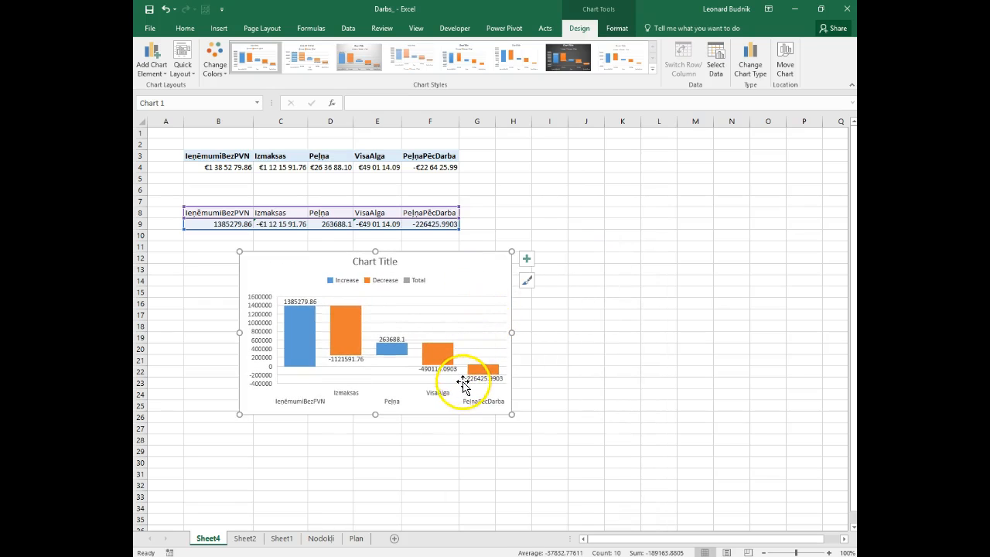
Set the IeņēmumiBezPVN and Peļņa columns as totals in the waterfall chart
left_click(389, 346)
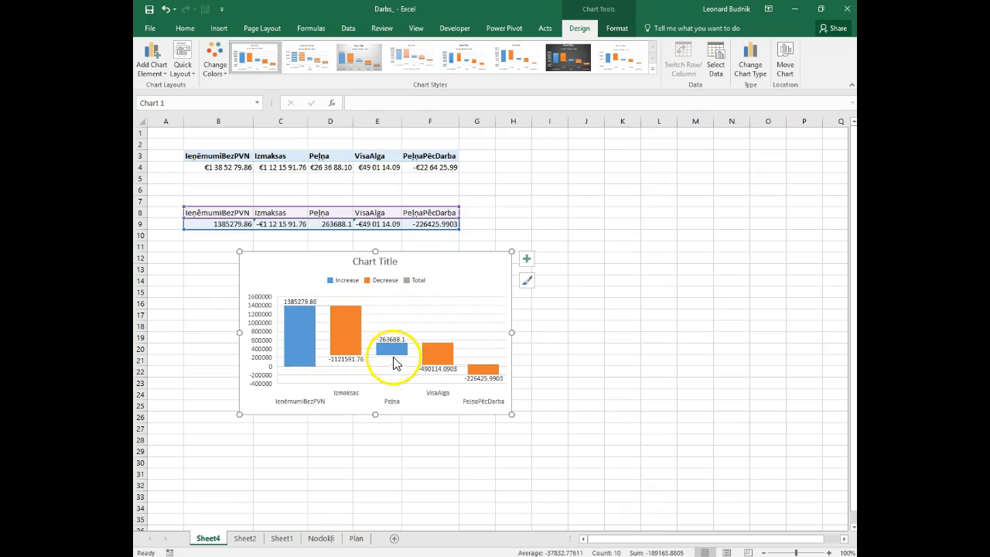
left_click(300, 346)
right_click(300, 346)
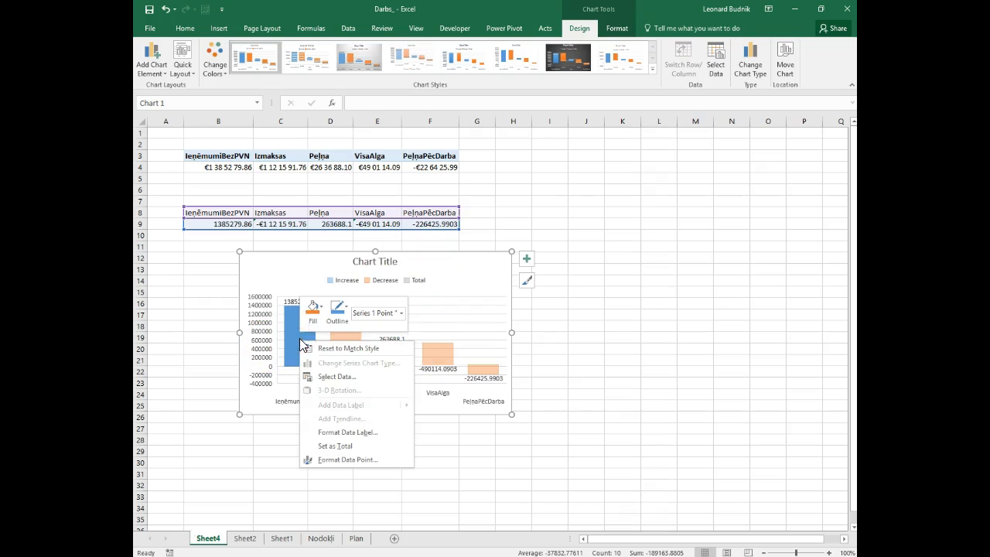
left_click(337, 445)
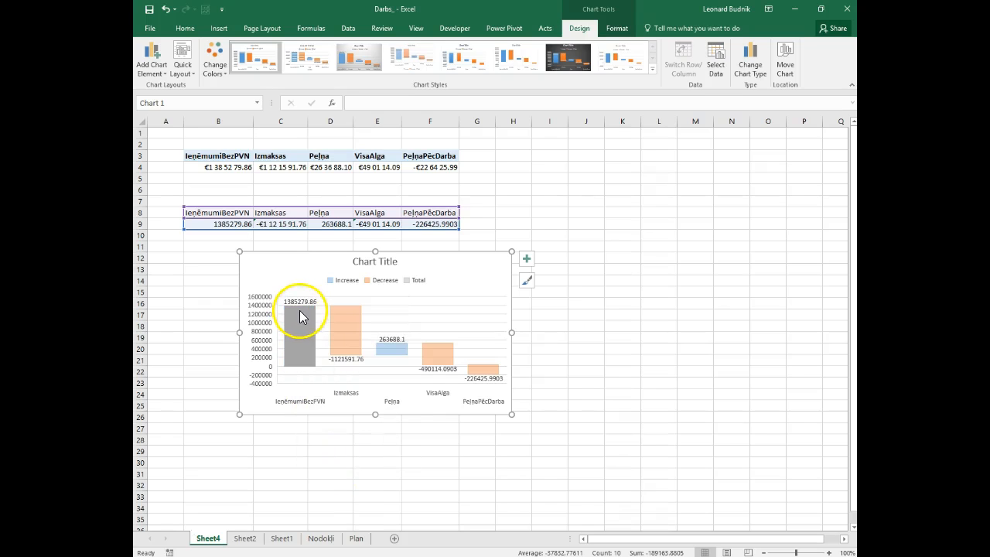
left_click(347, 328)
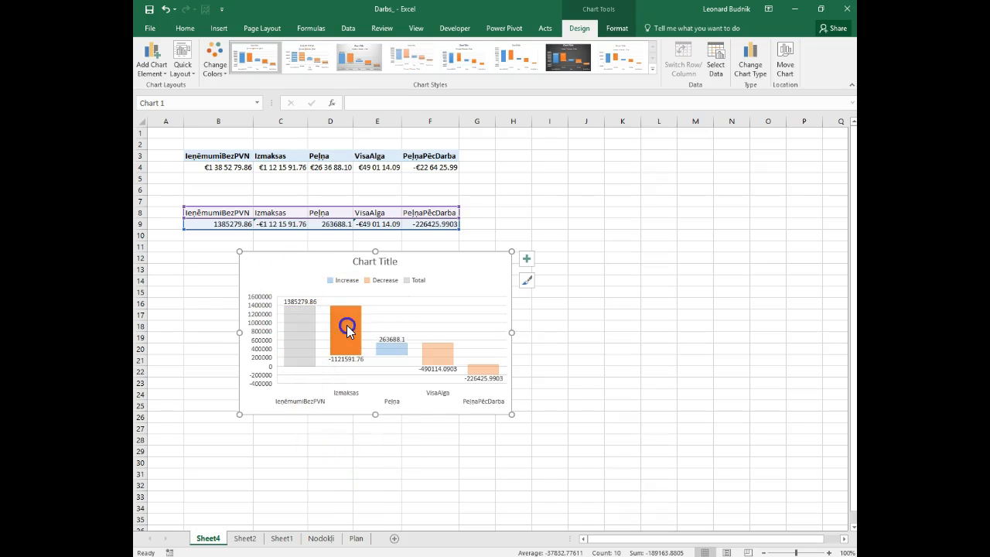
left_click(389, 348)
right_click(391, 350)
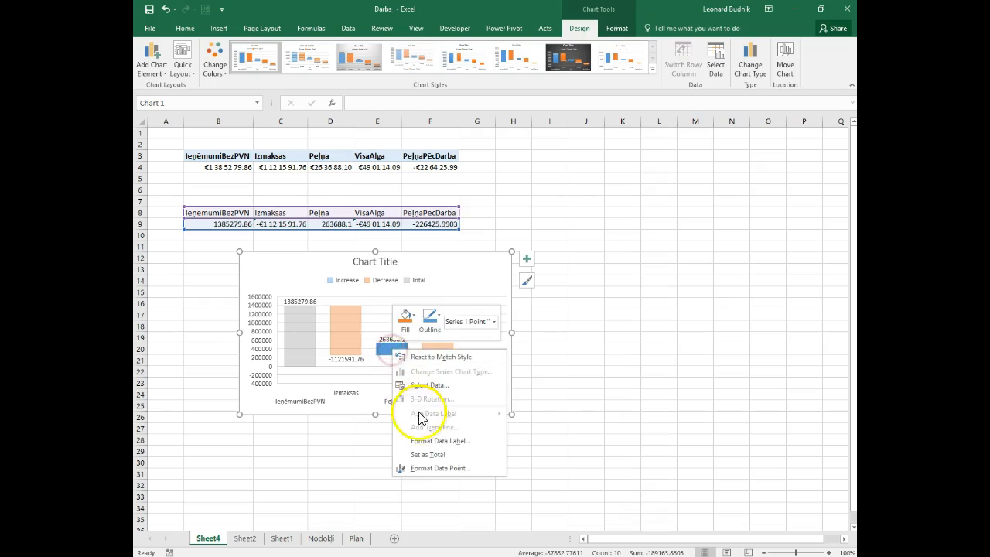
left_click(423, 457)
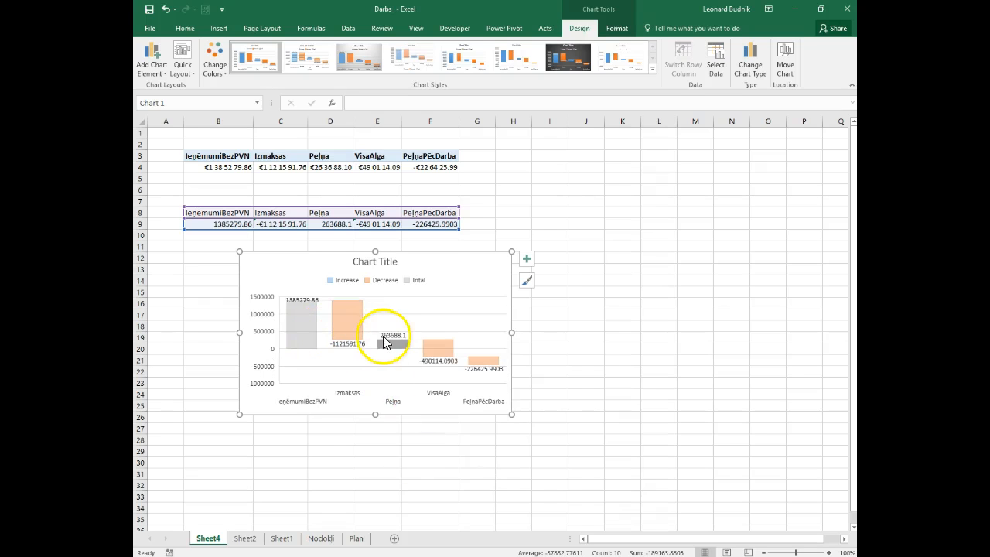
mouse_move(440, 355)
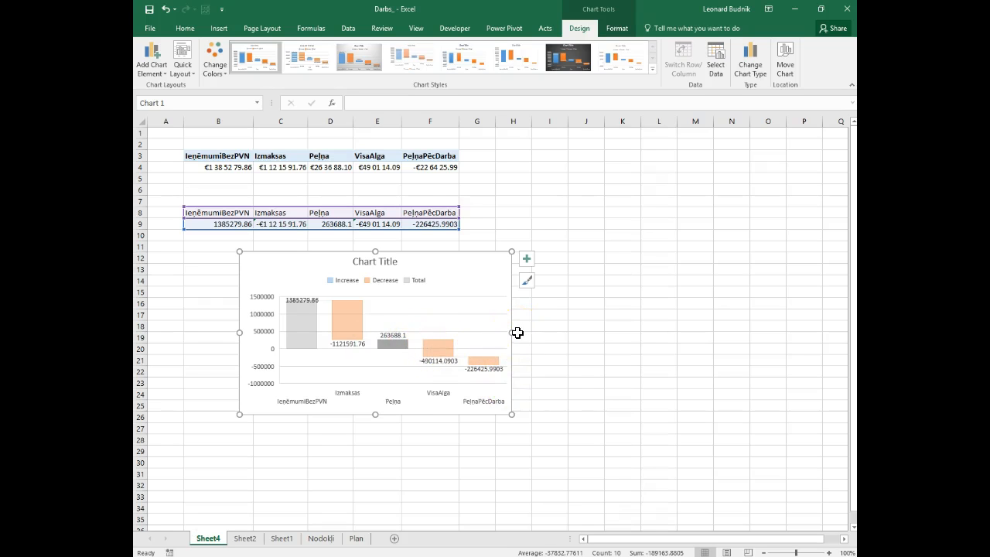
Try the striped and default chart styles, then apply the dark-background style to the waterfall chart
left_click(309, 53)
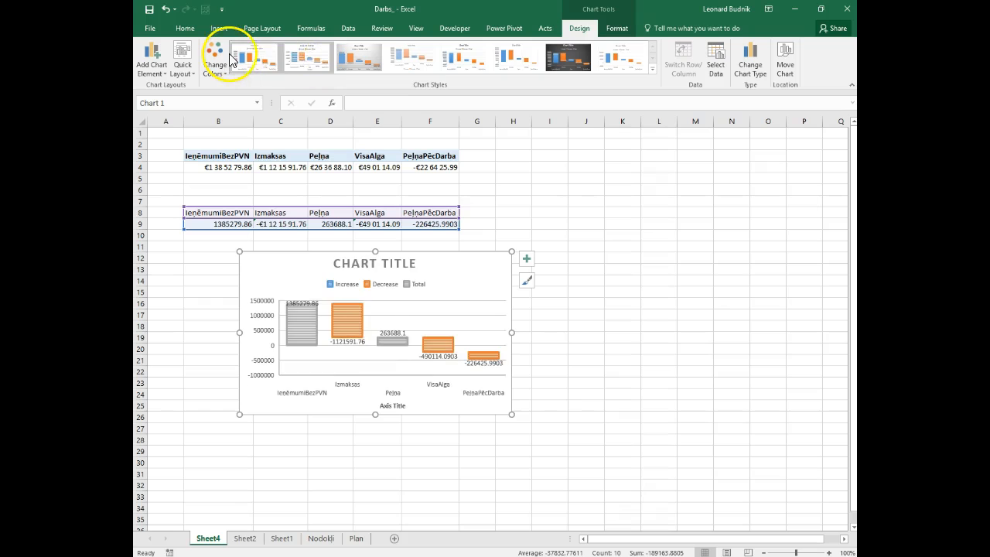
left_click(253, 58)
left_click(566, 62)
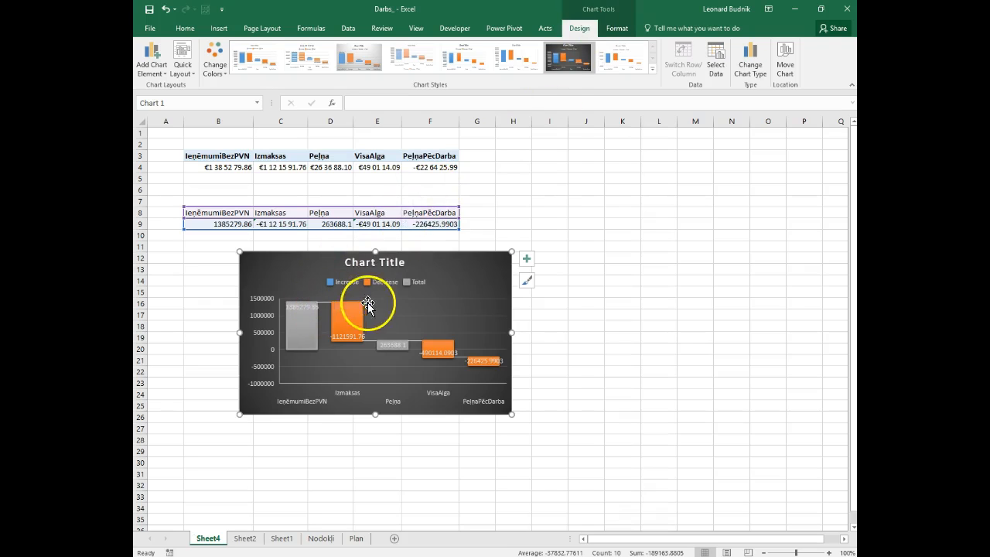
Enlarge the waterfall chart and position it directly below the linked table, spanning about rows 11 to 30
left_click_drag(510, 415, 602, 478)
left_click_drag(554, 277, 491, 268)
left_click(632, 322)
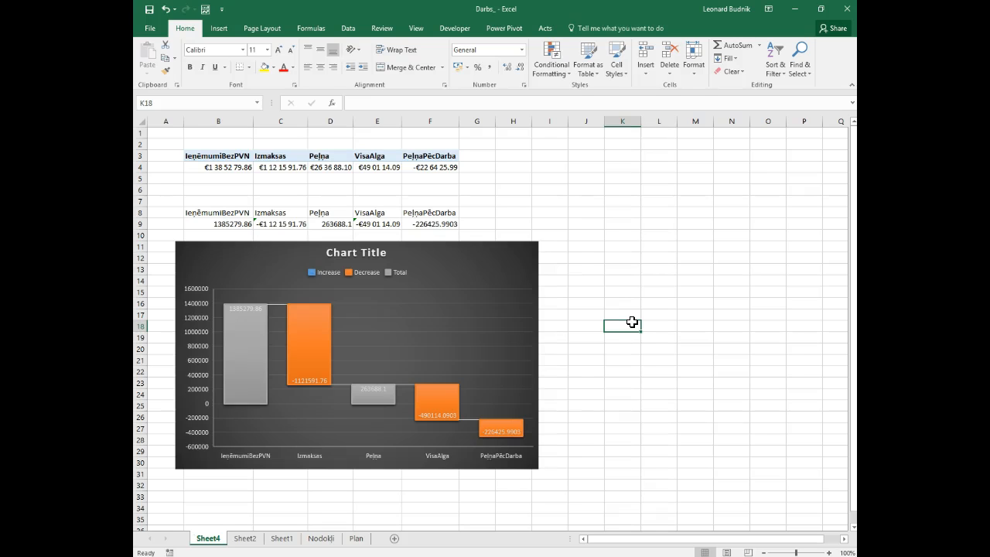
Move the Word crash dialog away from the chart and select the waterfall chart's data series
left_click(243, 309)
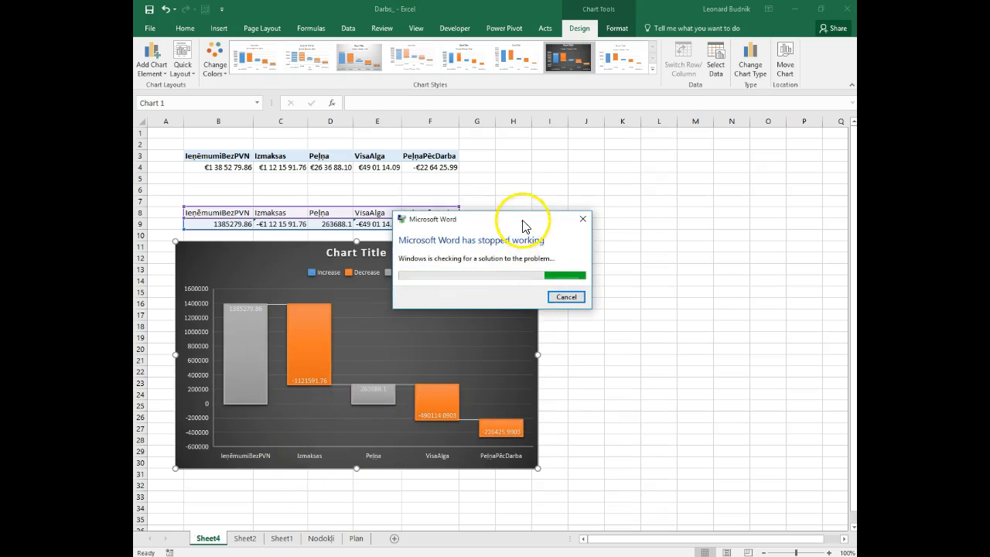
left_click_drag(524, 222, 842, 283)
left_click(427, 313)
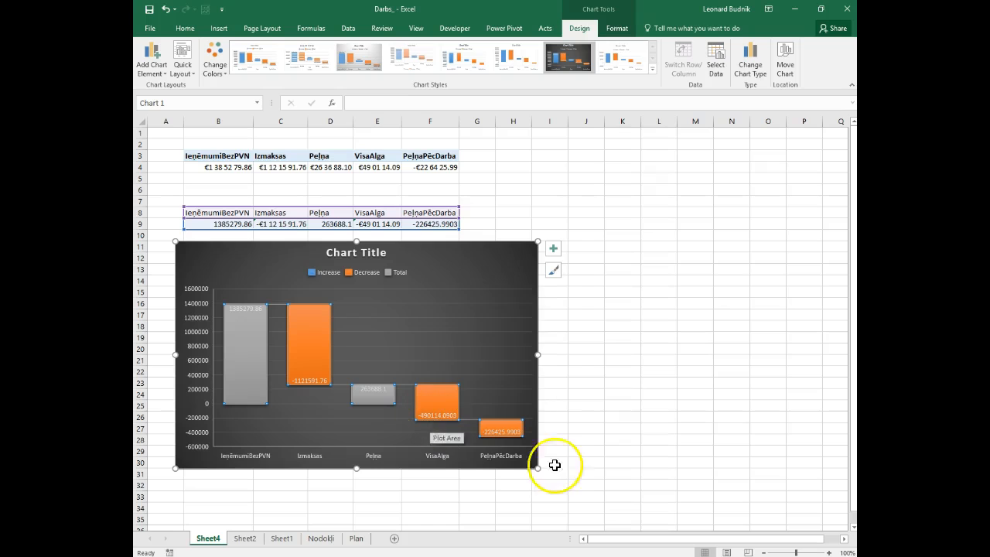
mouse_move(502, 438)
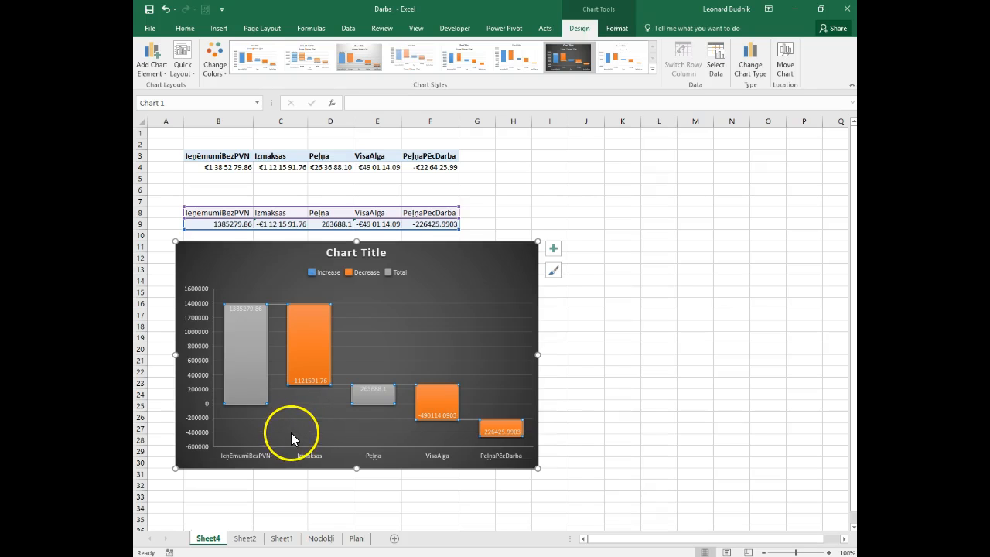
Set the PeļņaPēcDarba column as a total in the waterfall chart
left_click(506, 431)
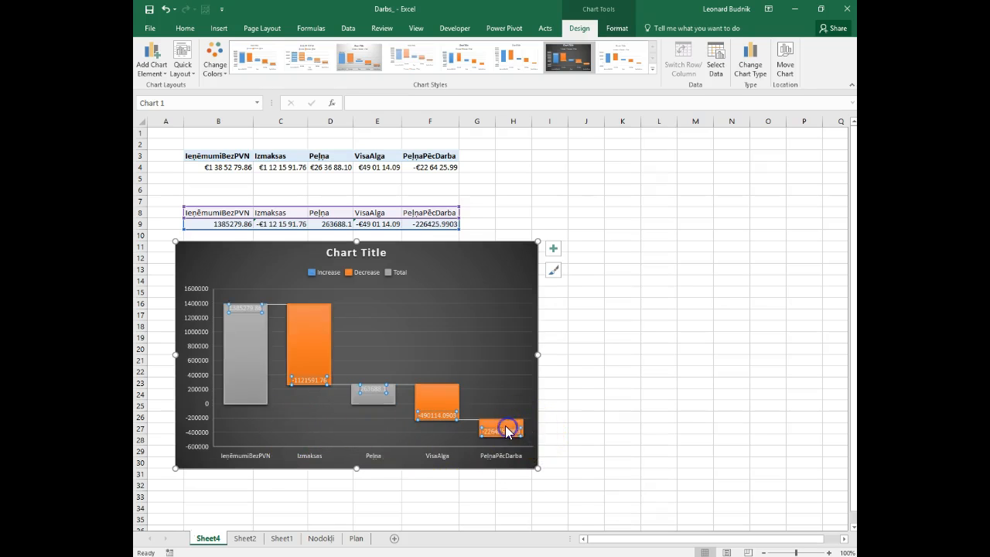
right_click(504, 423)
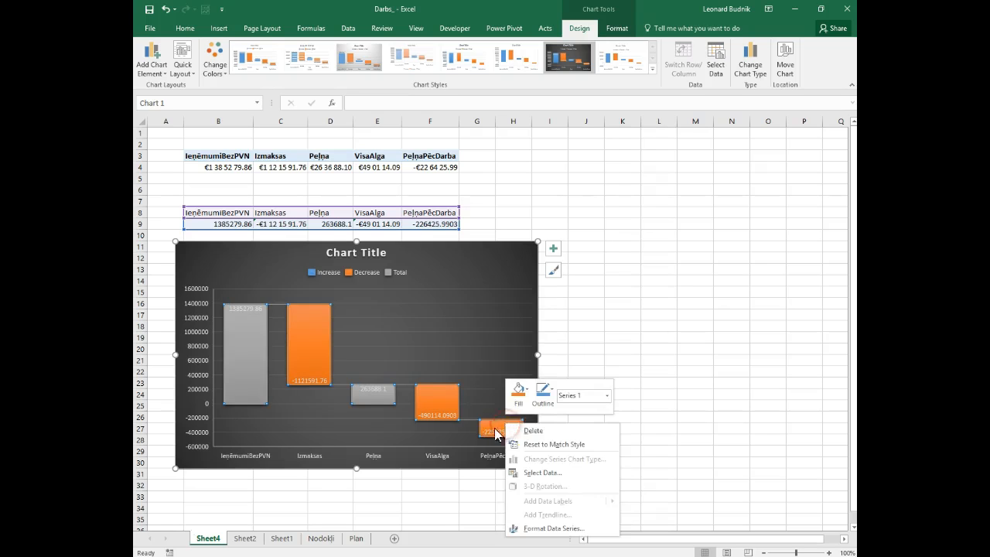
left_click(503, 431)
left_click(503, 431)
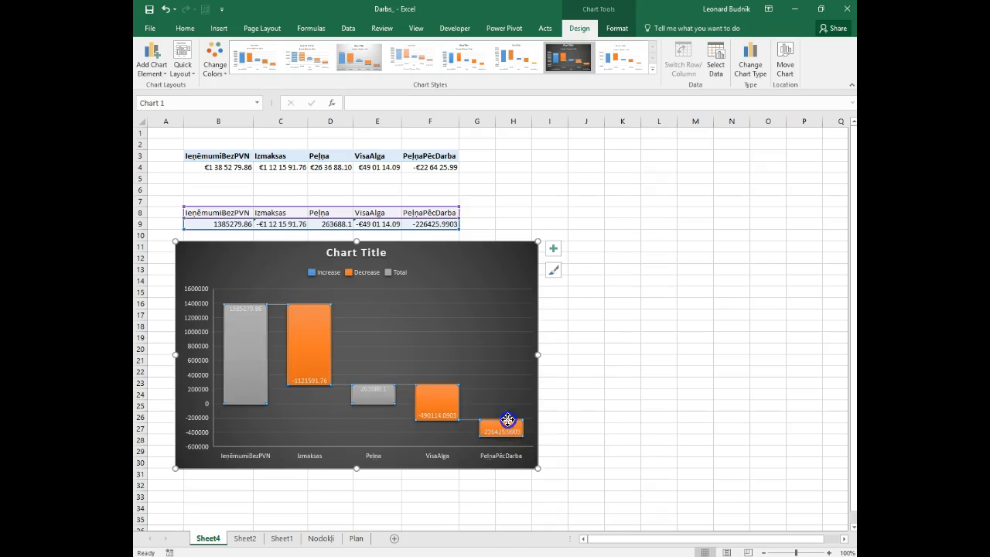
left_click(504, 430)
right_click(504, 428)
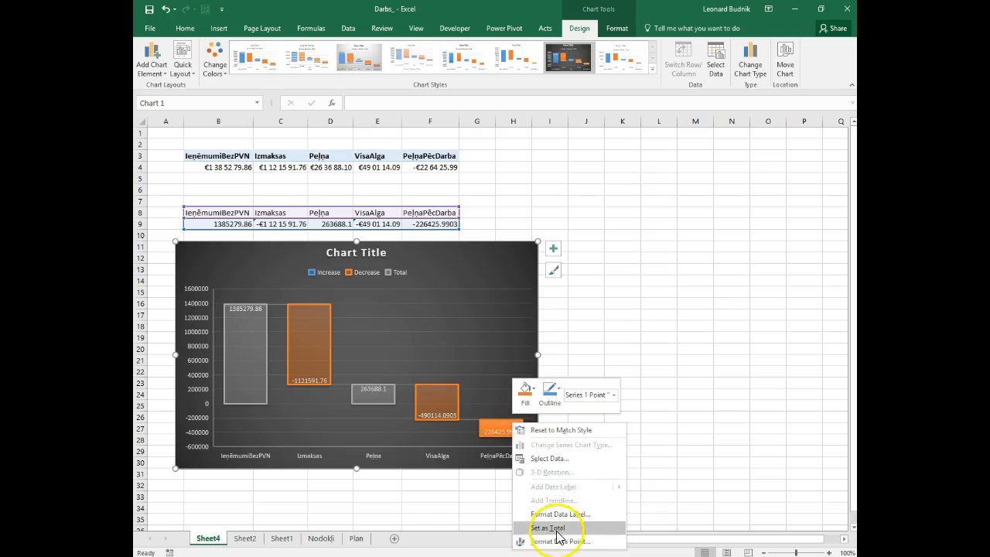
left_click(550, 528)
left_click(513, 277)
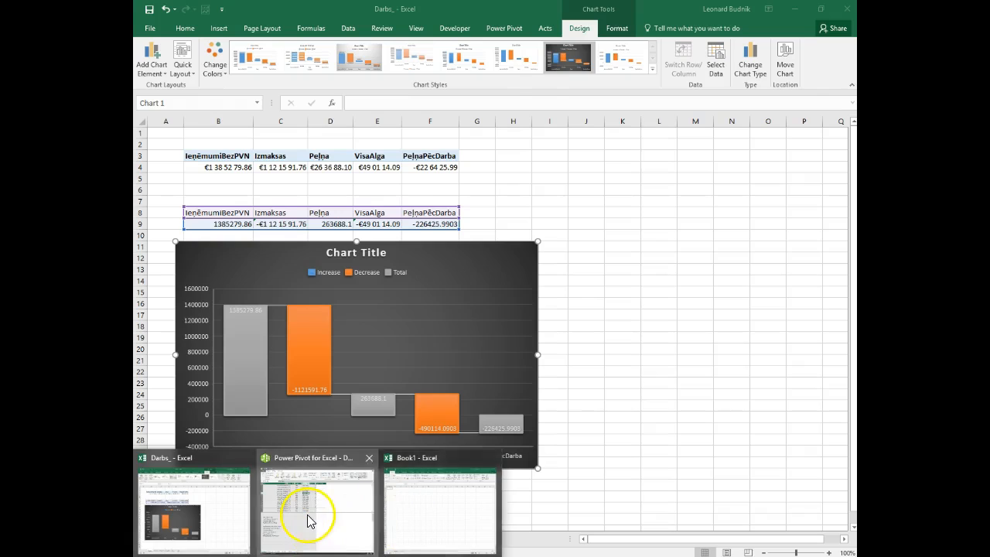
Switch to the Power Pivot window and examine the Ieņēmumi and Piemaksa values in the K_Piemaksa table
left_click(308, 521)
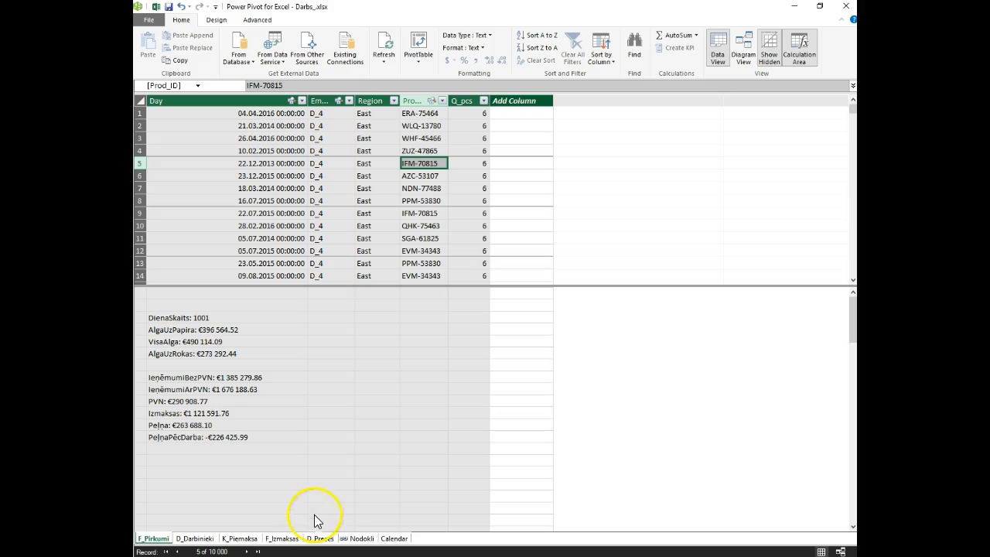
left_click(248, 539)
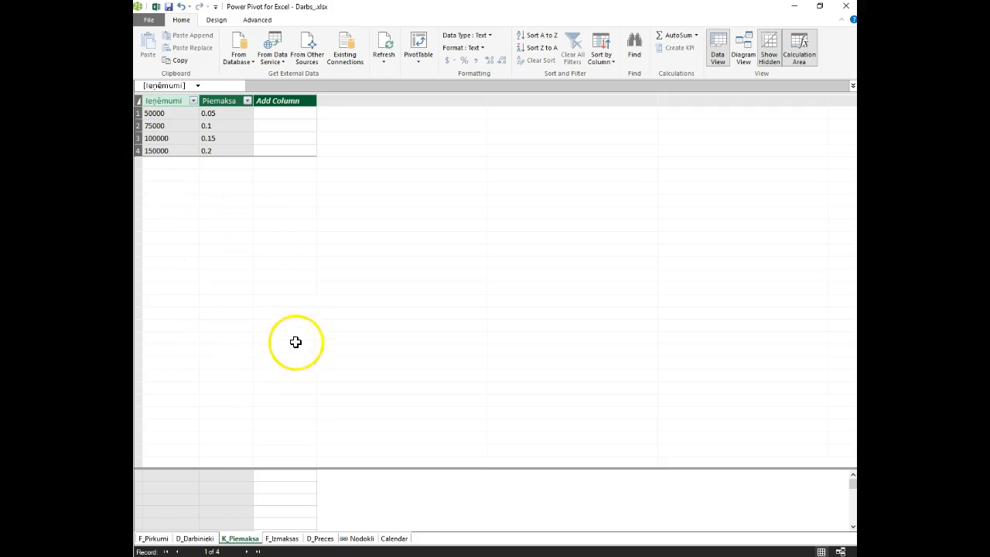
left_click(164, 113)
left_click_drag(164, 112, 161, 152)
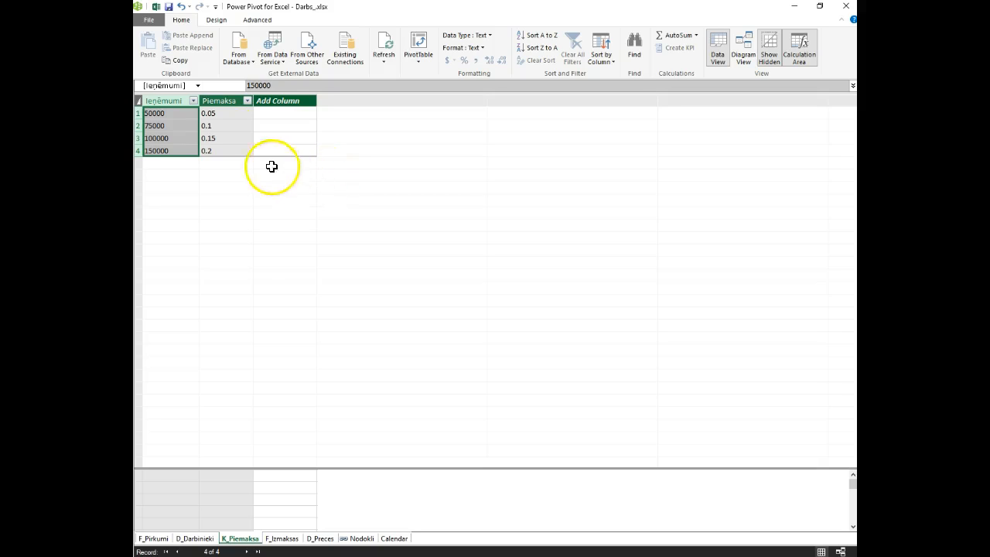
left_click_drag(211, 113, 217, 151)
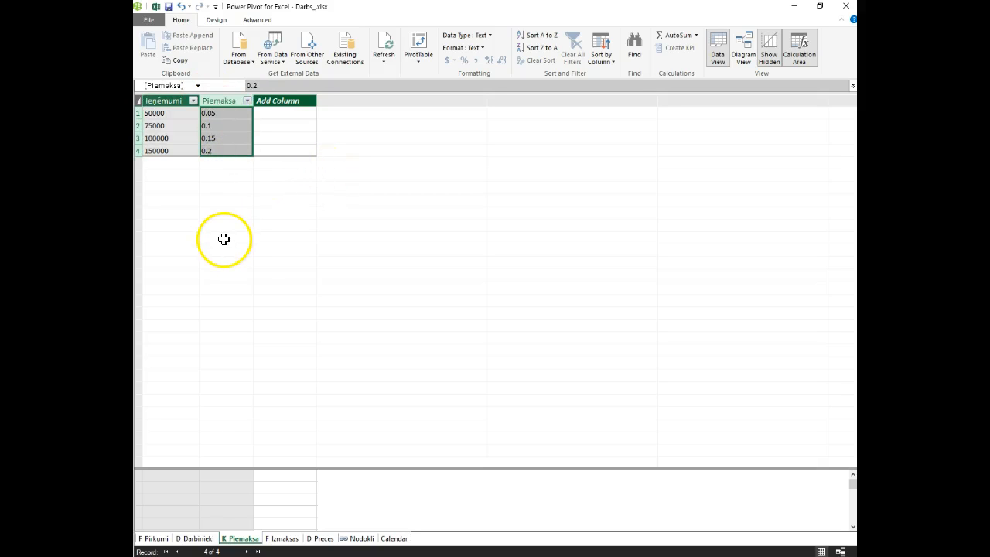
left_click(224, 240)
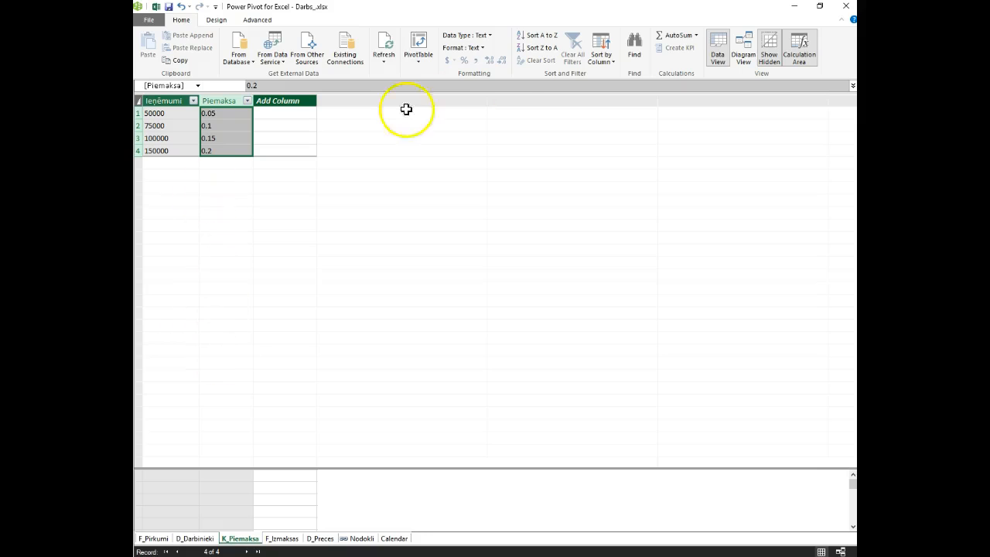
Try to change the Piemaksa column's data type to Decimal Number in the K_Piemaksa table
left_click(484, 36)
left_click(483, 73)
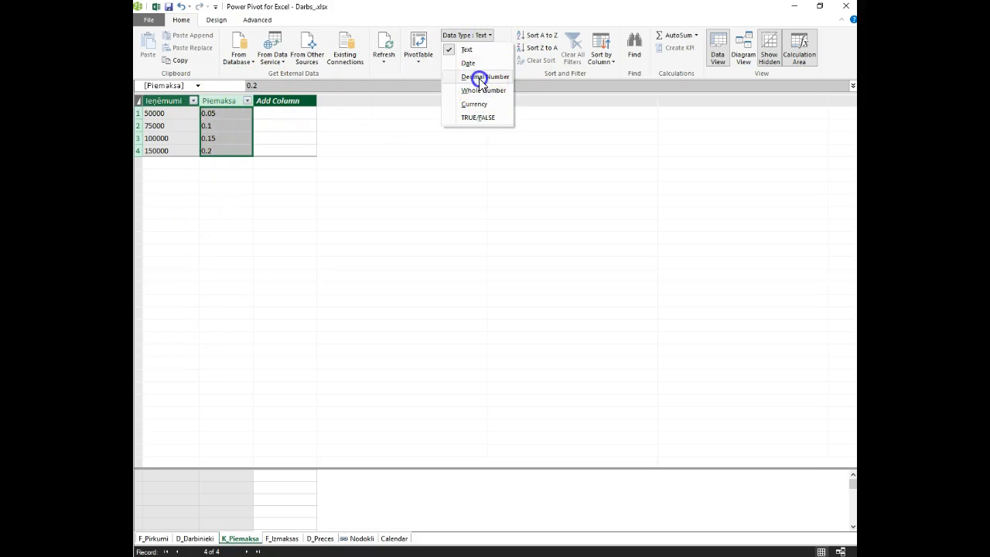
left_click_drag(453, 254, 291, 164)
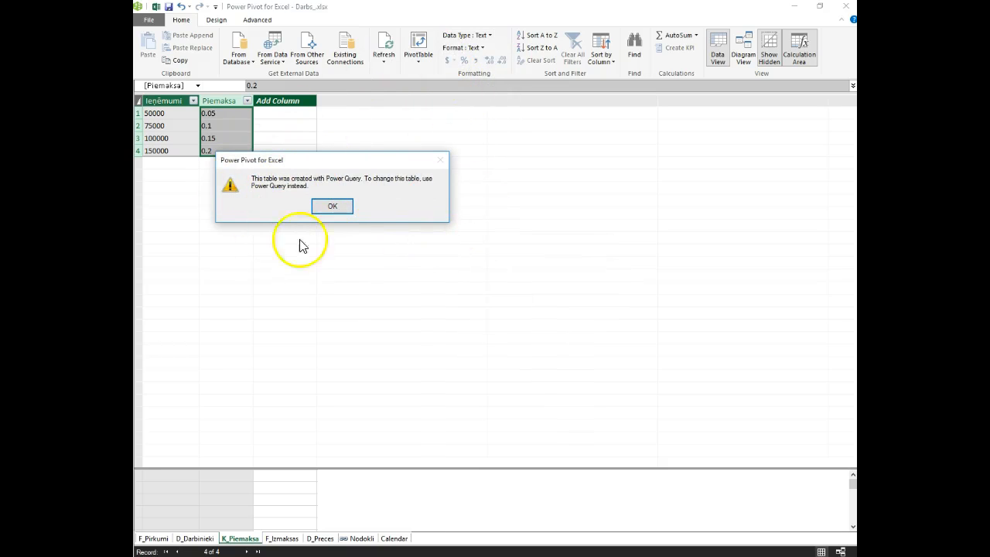
left_click(341, 207)
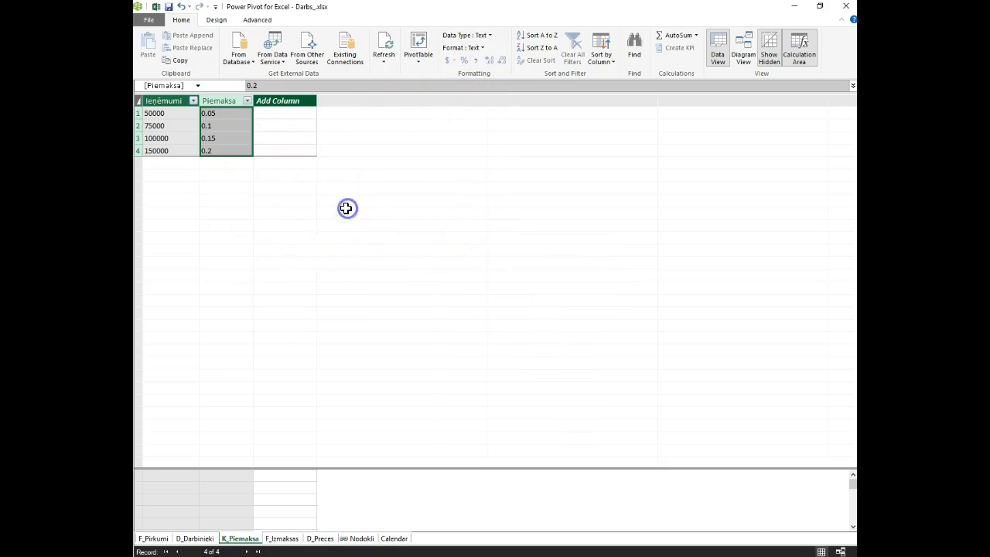
Return to the Excel workbook, show its workbook queries and select the K_Piemaksa query
left_click(795, 8)
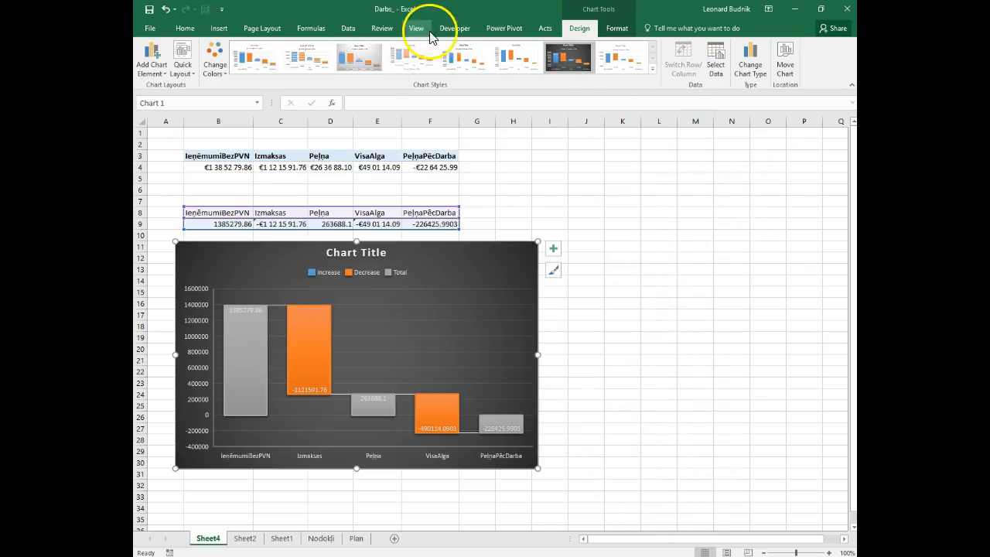
left_click(348, 28)
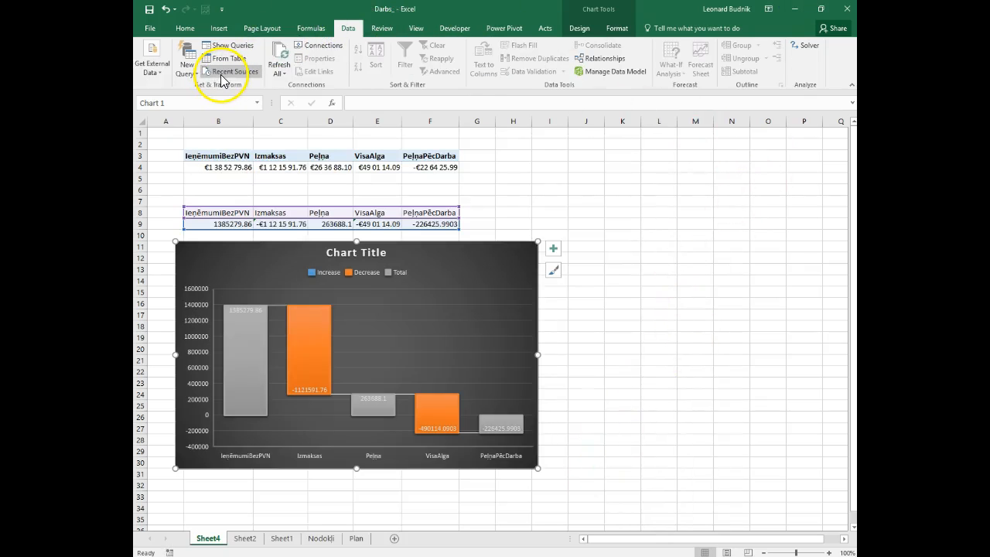
left_click(226, 45)
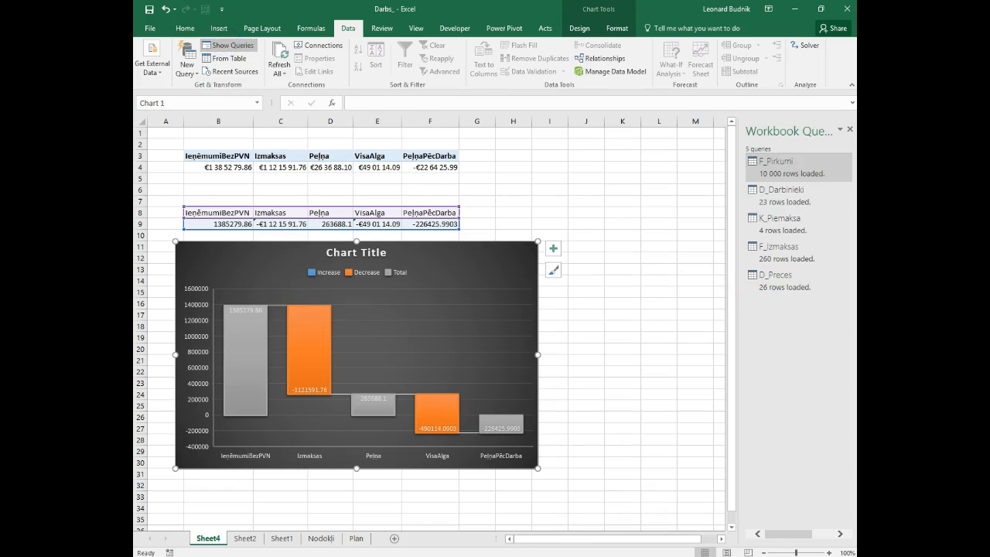
left_click(766, 219)
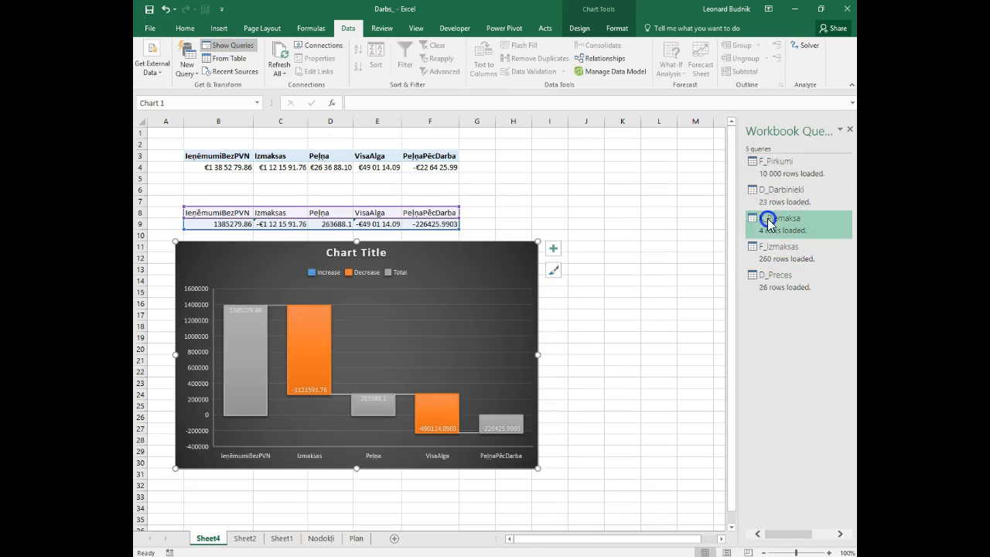